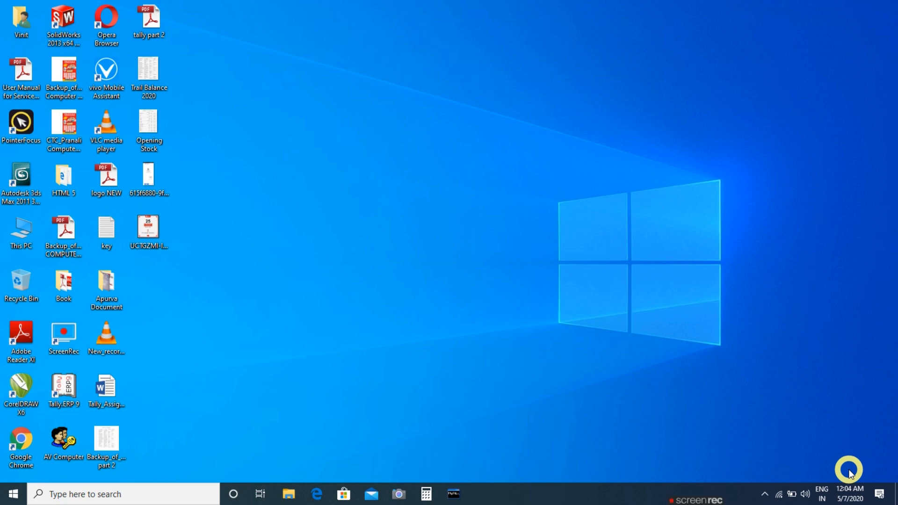
# Launch Excel from the Run prompt with "excel", maximize its window and open the recent Student workbook
pyautogui.press('super+r')
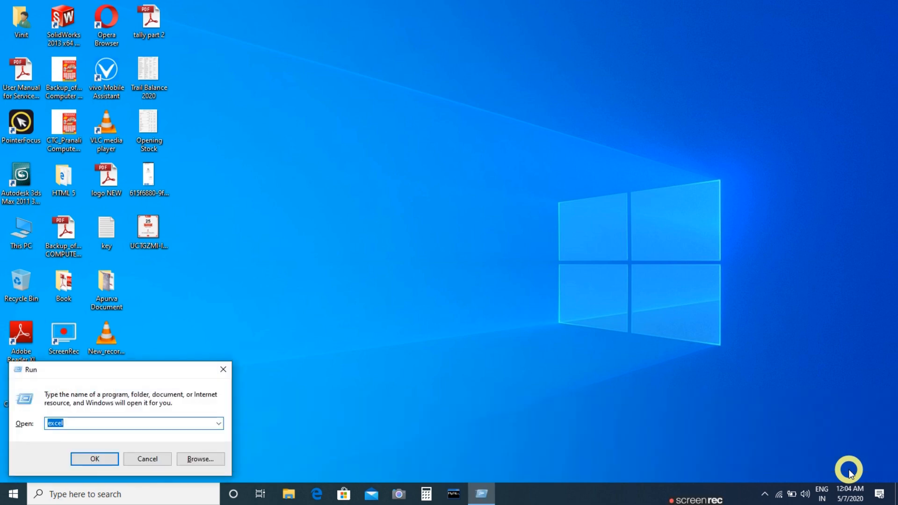
pyautogui.write('excel')
pyautogui.press('Return')
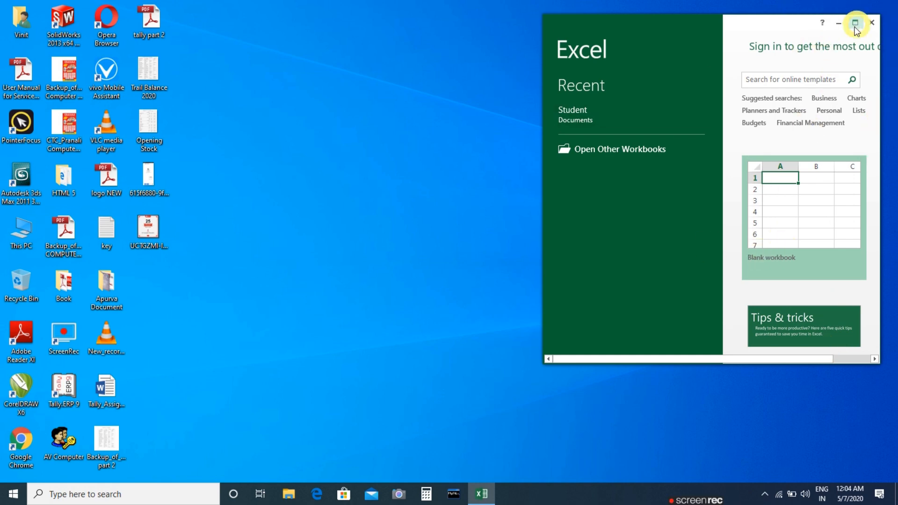
pyautogui.click(857, 22)
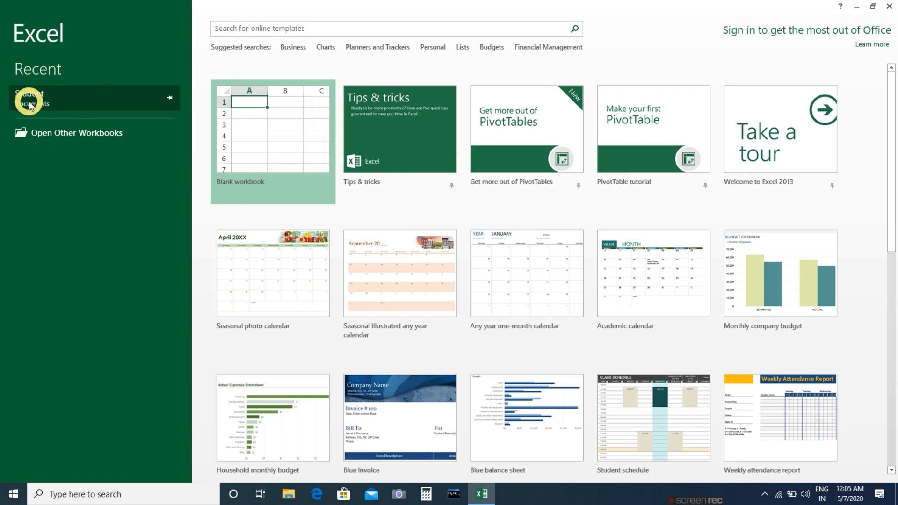
pyautogui.click(55, 104)
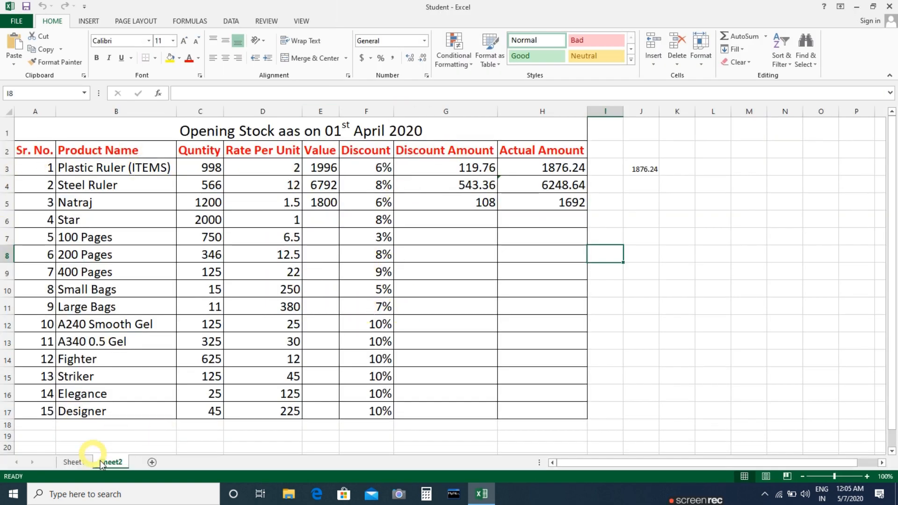
# Look over Sheet1 and Sheet2 of the workbook, view its Info page and return to Sheet1
pyautogui.click(70, 462)
pyautogui.click(101, 463)
pyautogui.click(76, 463)
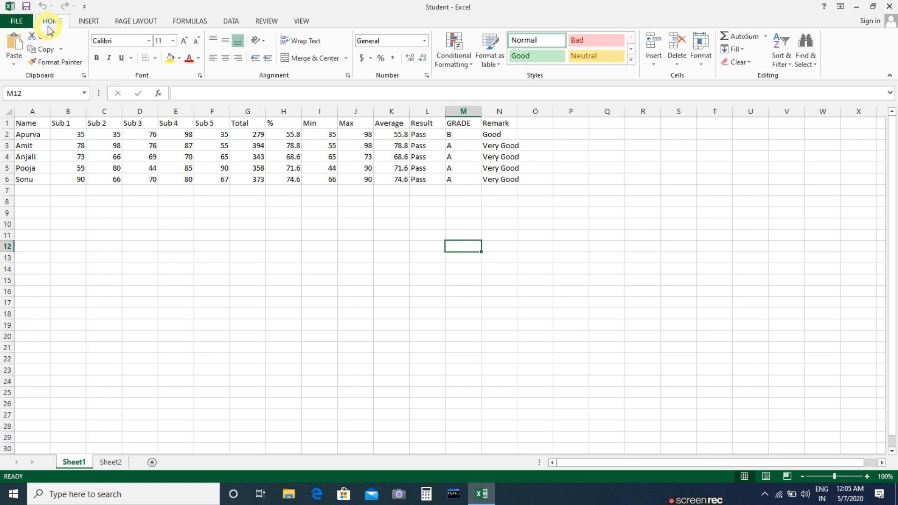
pyautogui.click(11, 22)
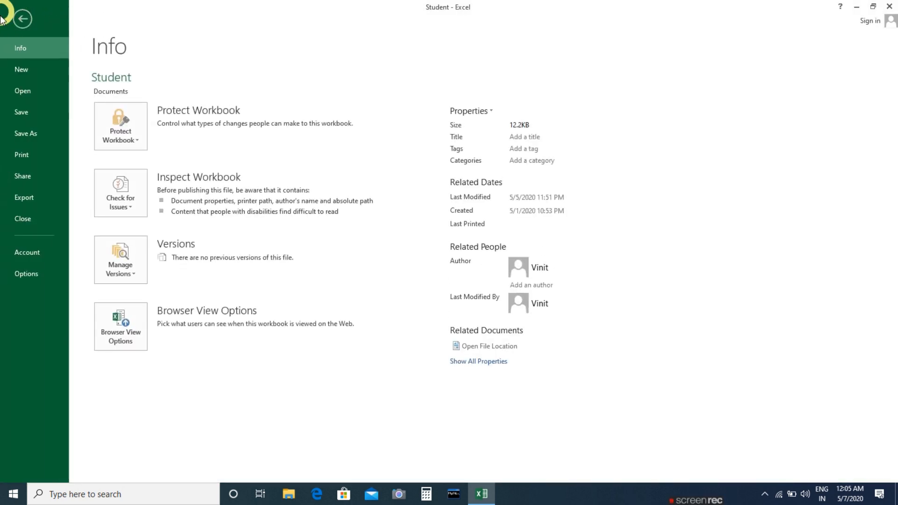
pyautogui.click(26, 20)
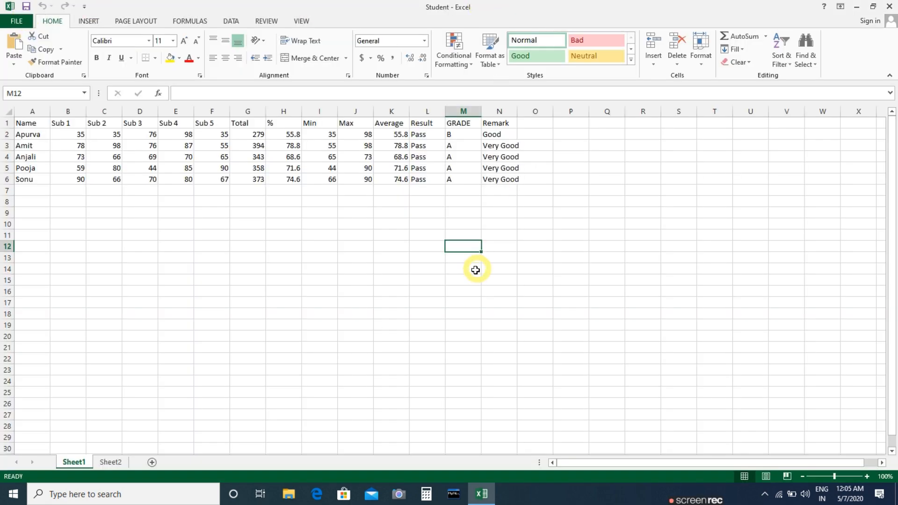
# Encrypt the Student workbook with an opening password, entering and re-entering the password
pyautogui.click(23, 22)
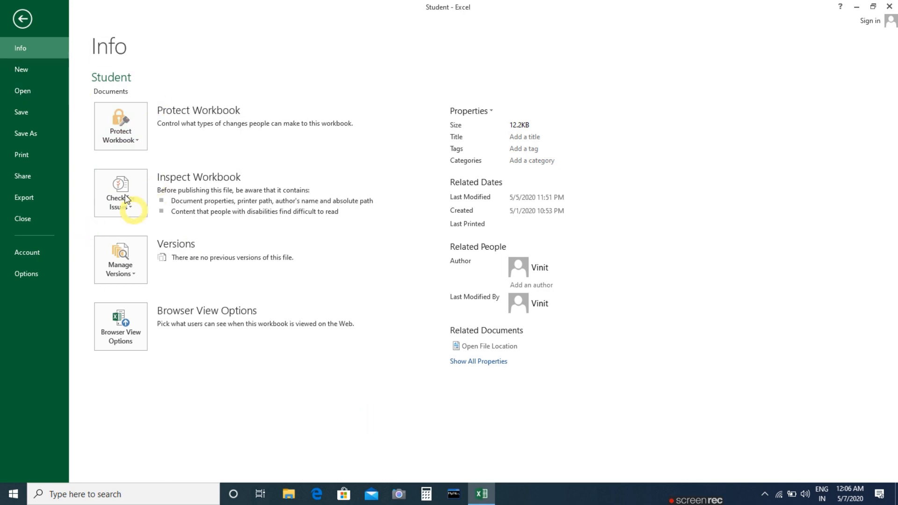
pyautogui.click(124, 135)
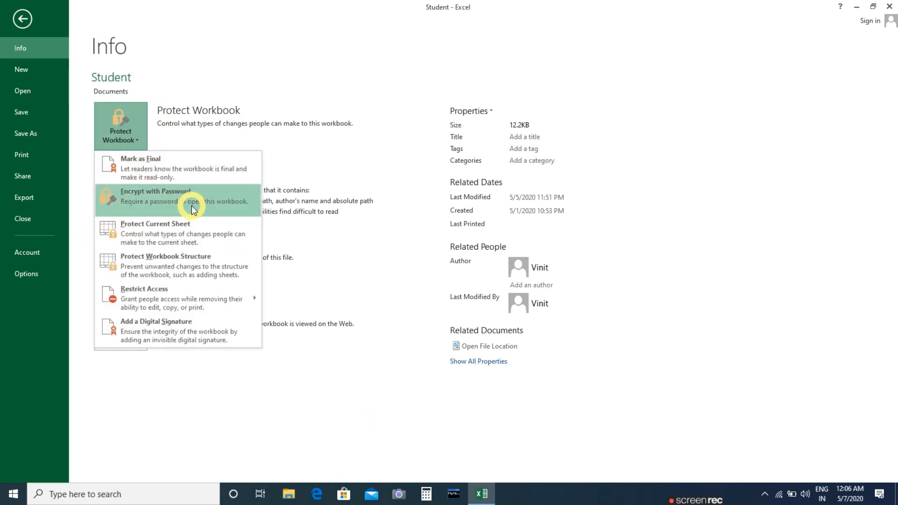
pyautogui.click(196, 205)
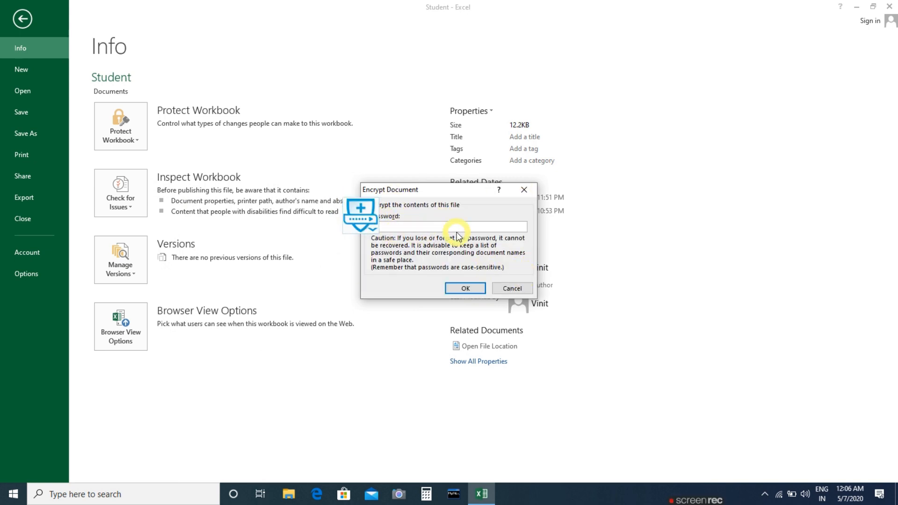
pyautogui.click(477, 288)
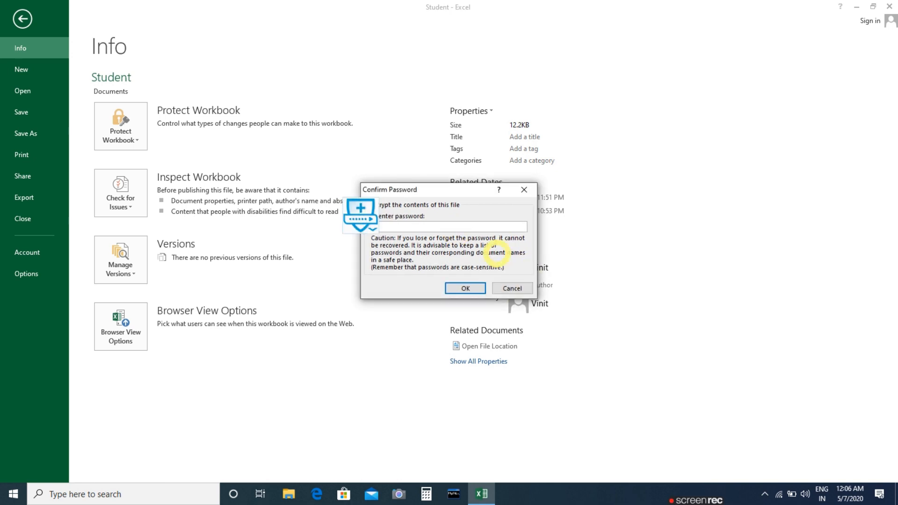
pyautogui.click(467, 289)
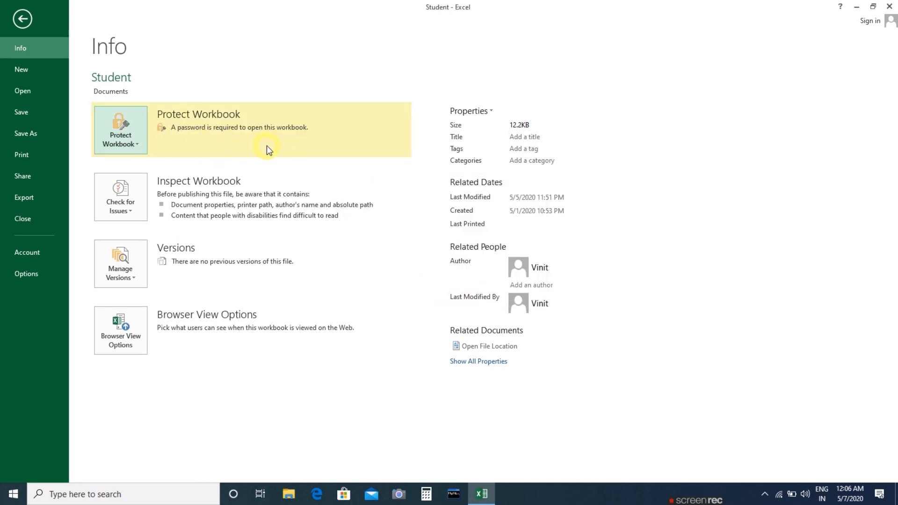
# Save the encrypted Student workbook and close it
pyautogui.click(21, 119)
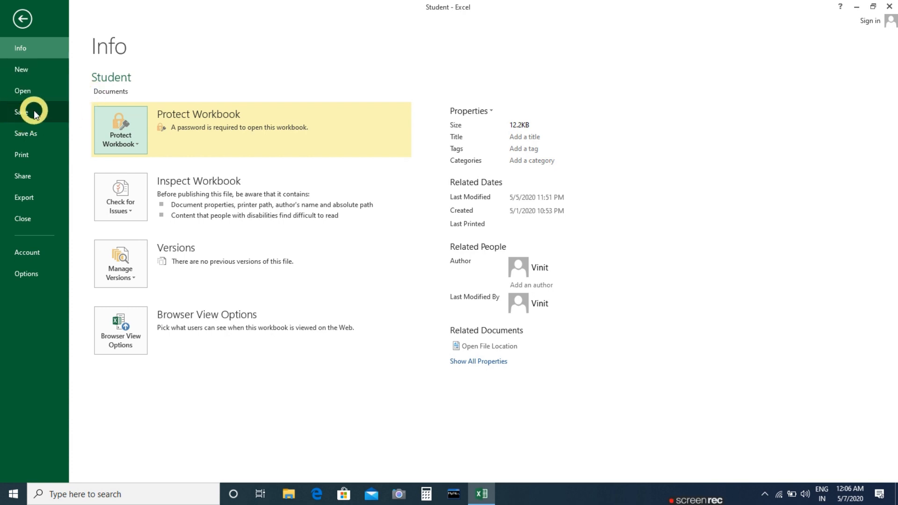
pyautogui.click(32, 110)
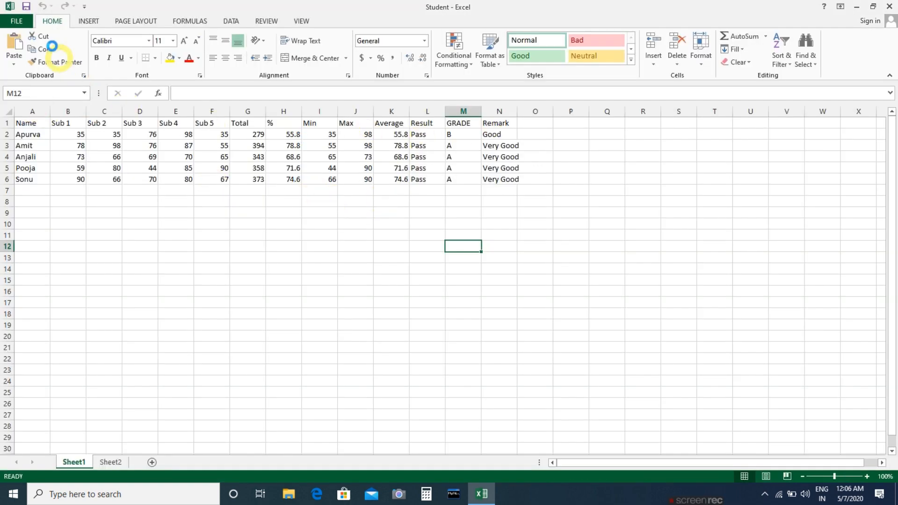
pyautogui.click(27, 20)
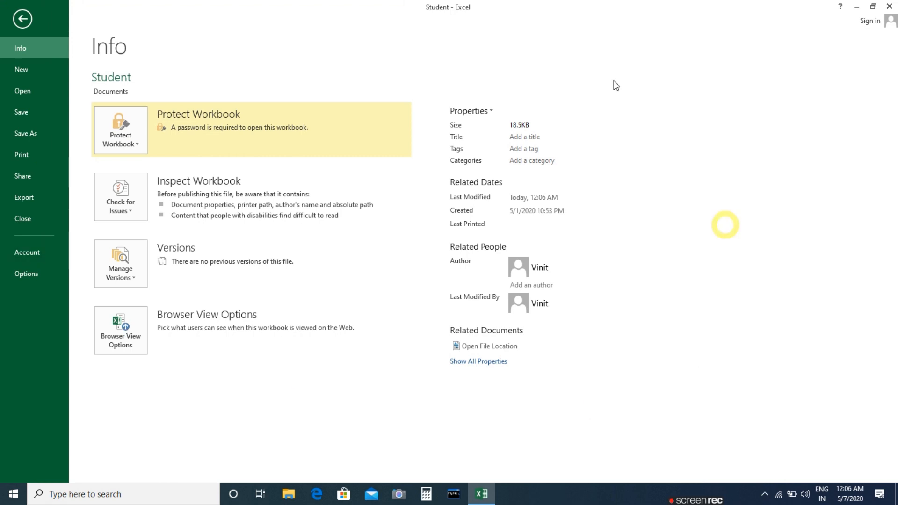
pyautogui.click(33, 218)
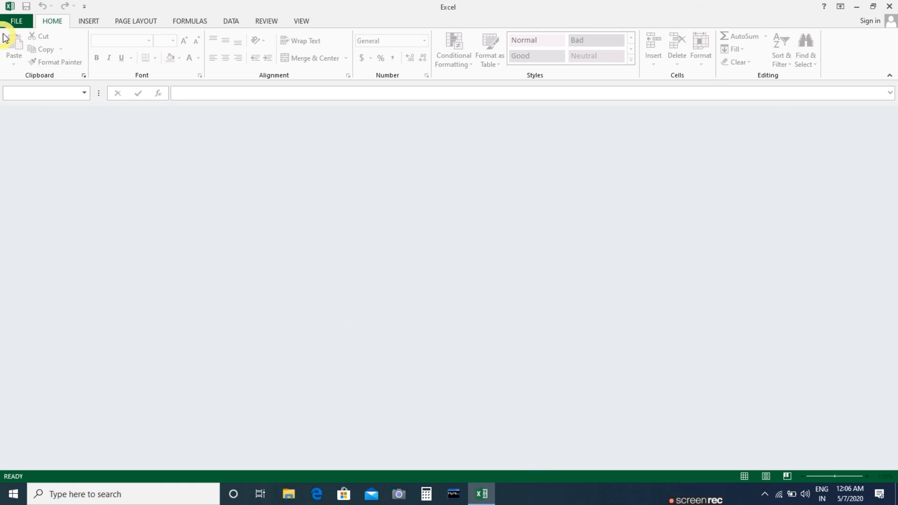
# Reopen the recent Student workbook by entering its password
pyautogui.click(17, 22)
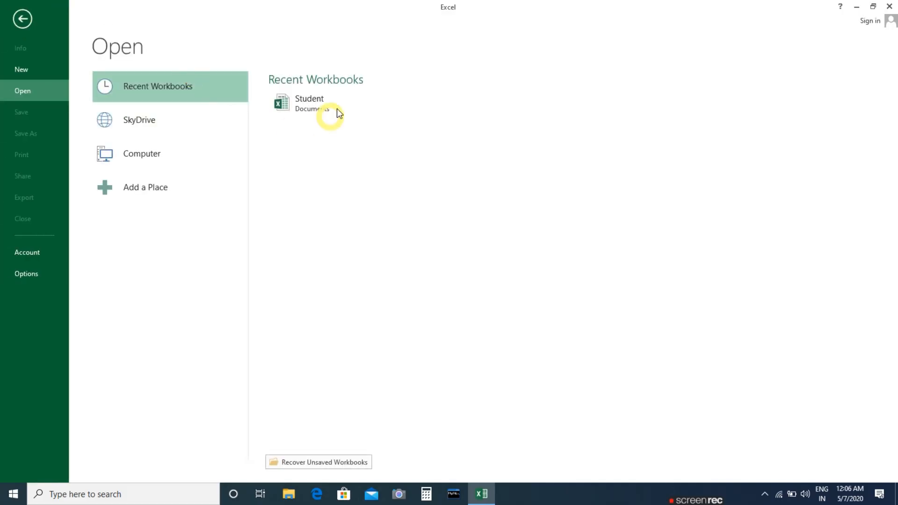
pyautogui.click(302, 99)
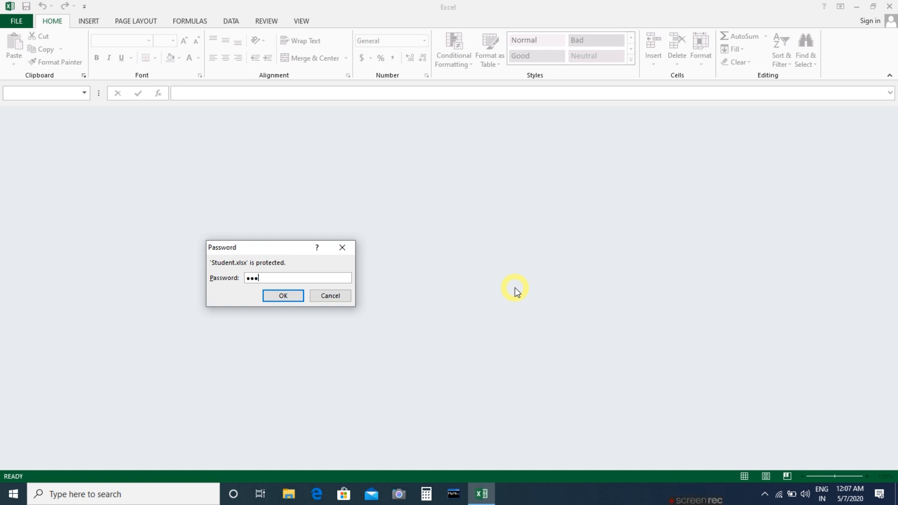
pyautogui.press('Return')
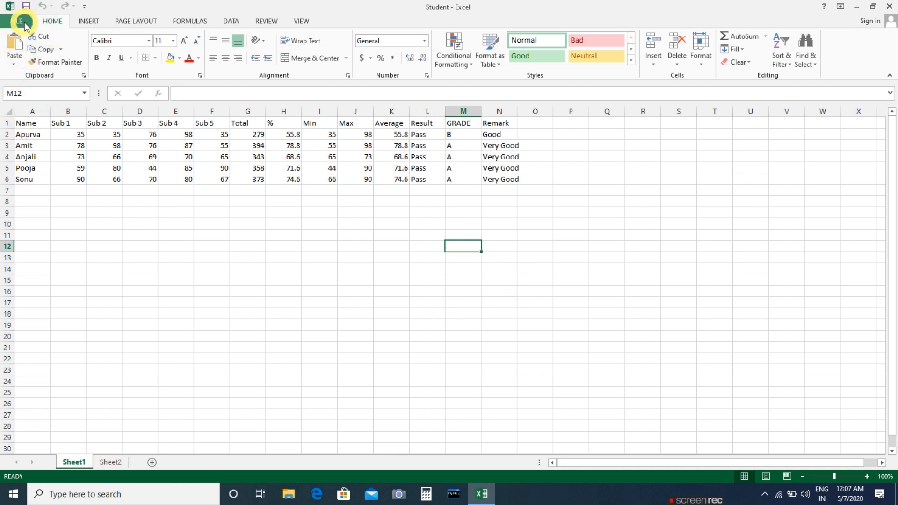
# Remove the Student workbook's encryption by clearing its password field
pyautogui.click(22, 22)
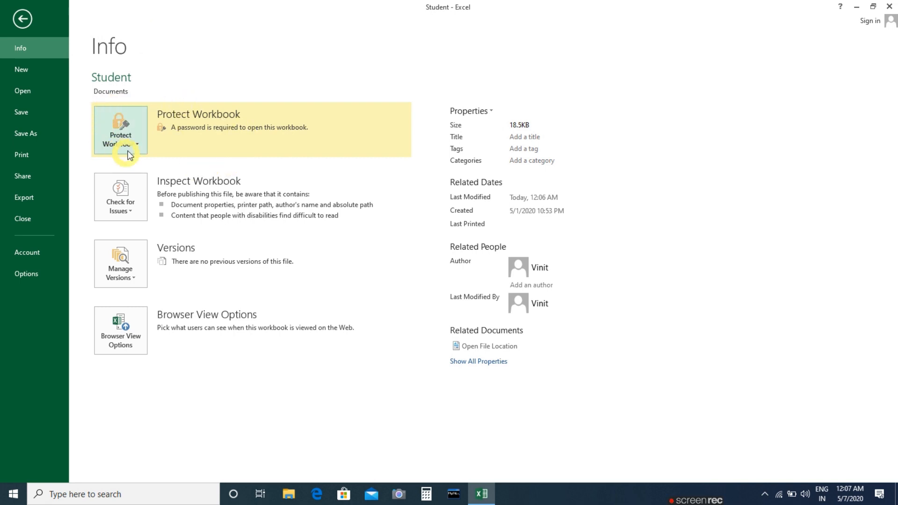
pyautogui.click(122, 140)
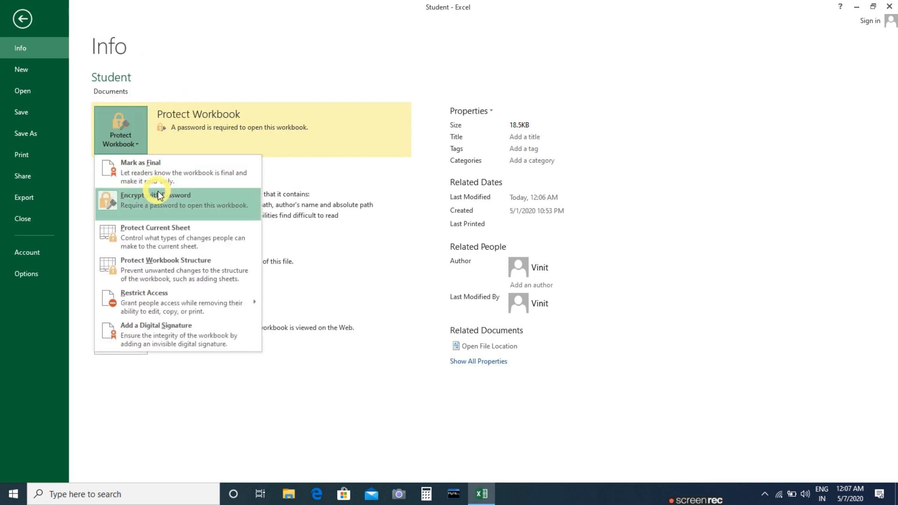
pyautogui.click(134, 209)
pyautogui.write('1')
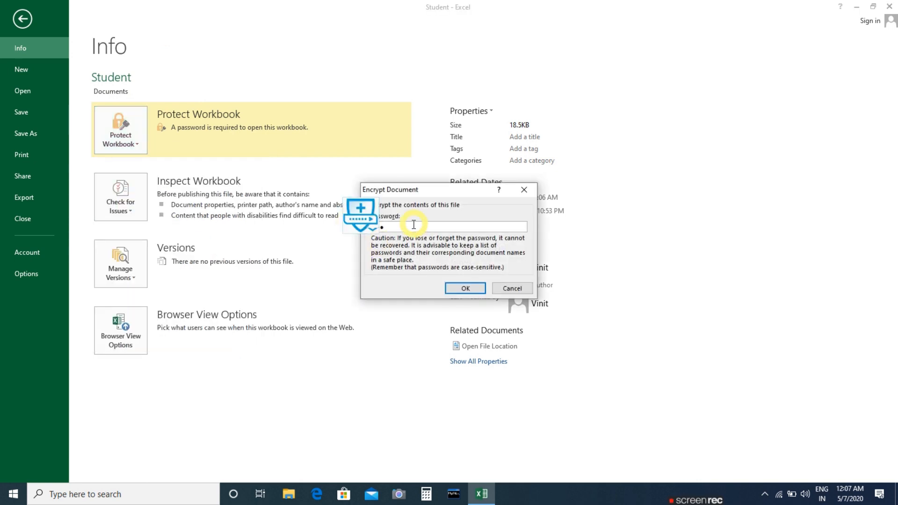
pyautogui.moveTo(412, 226); pyautogui.dragTo(331, 226)
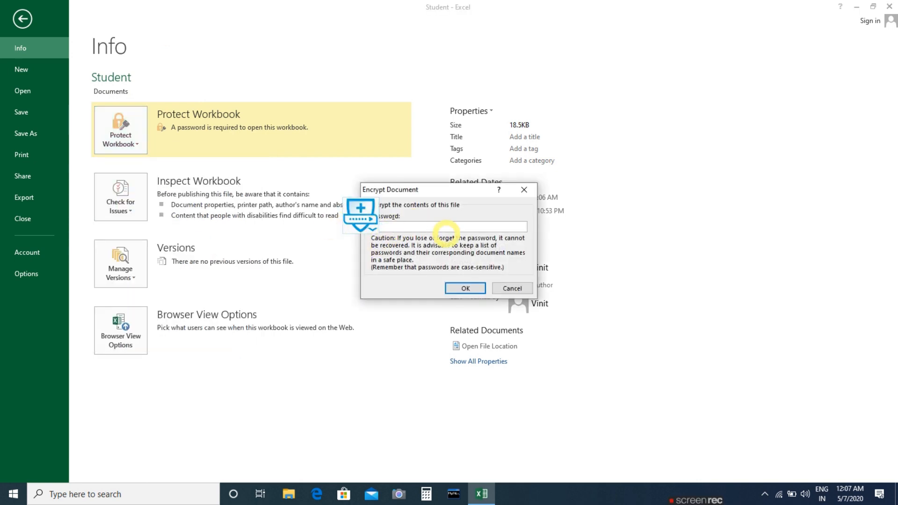
pyautogui.click(468, 289)
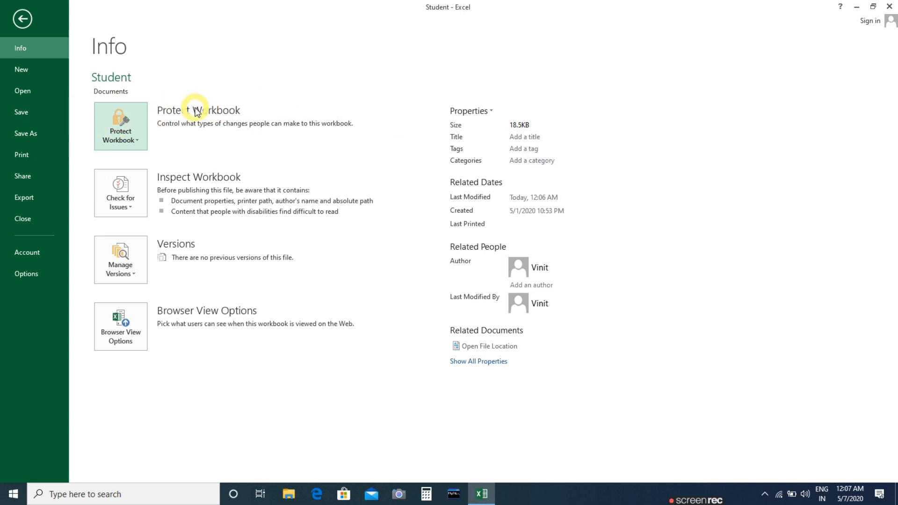
# Encrypt the workbook with a password again, entering and re-entering the password
pyautogui.click(141, 139)
pyautogui.click(122, 194)
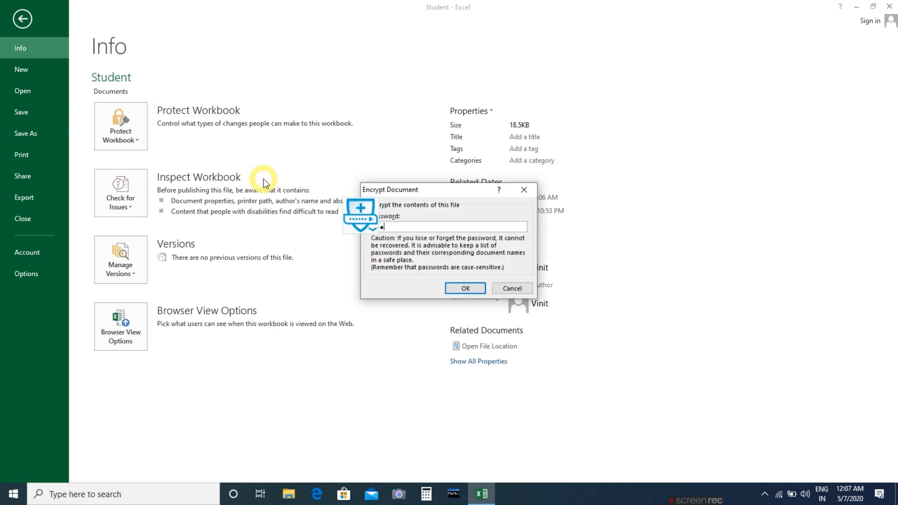
pyautogui.click(466, 289)
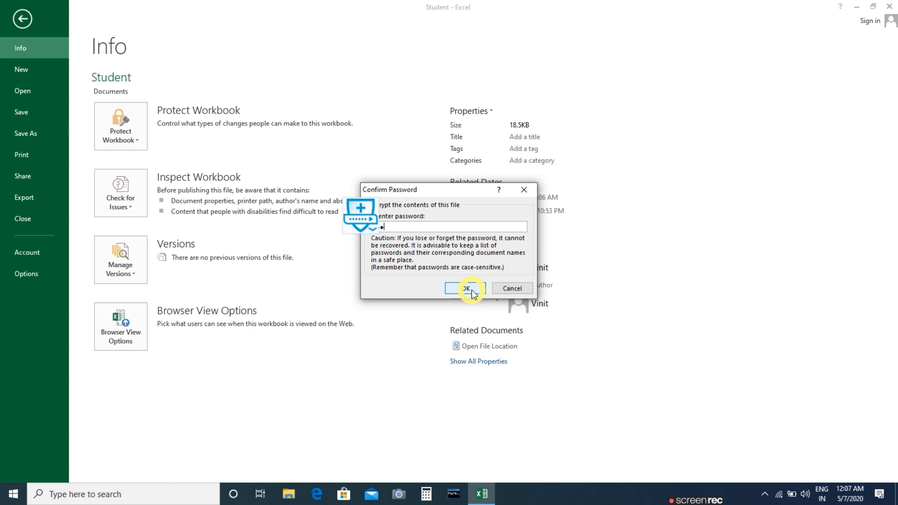
pyautogui.click(472, 290)
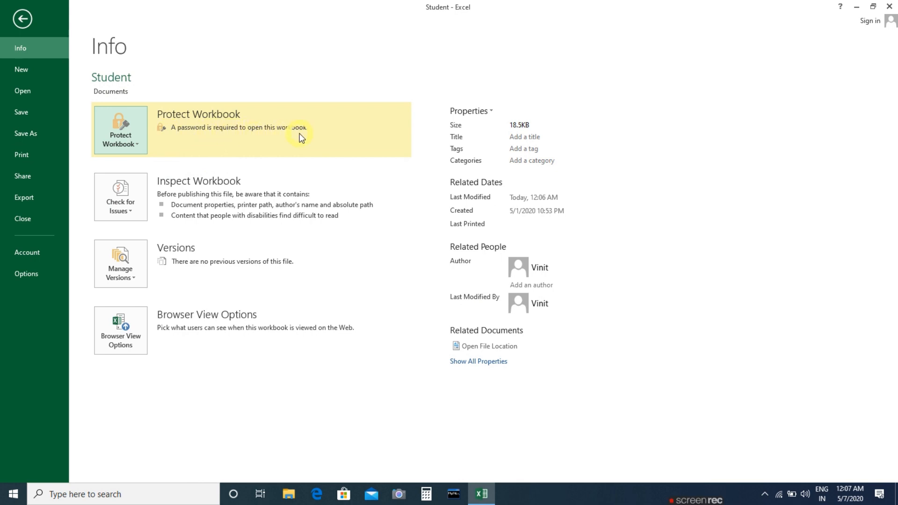
# Clear the newly set encryption password so that the workbook opens without one
pyautogui.click(123, 134)
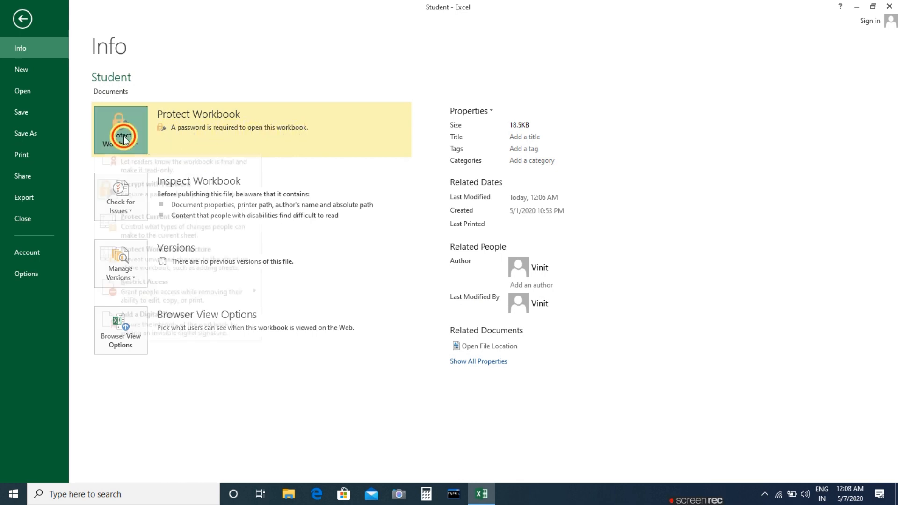
pyautogui.click(207, 196)
pyautogui.write('1')
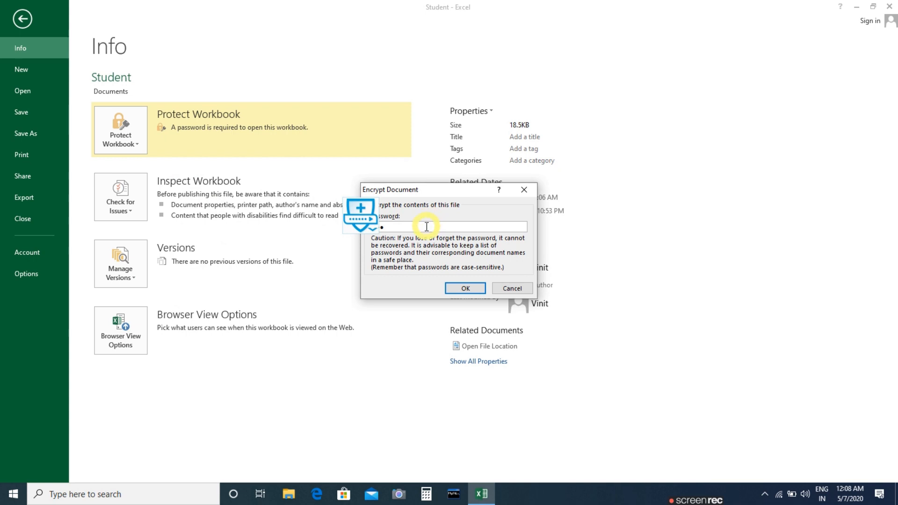
pyautogui.moveTo(427, 227); pyautogui.dragTo(337, 226)
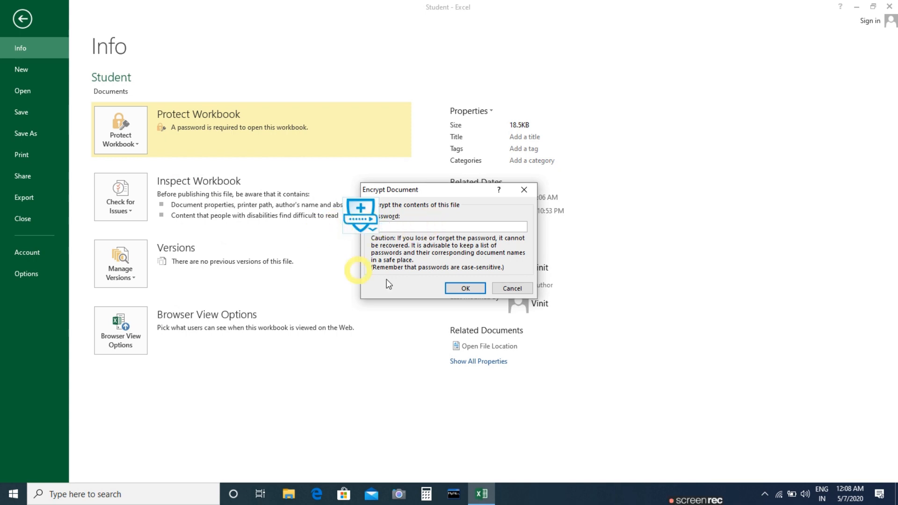
pyautogui.click(468, 288)
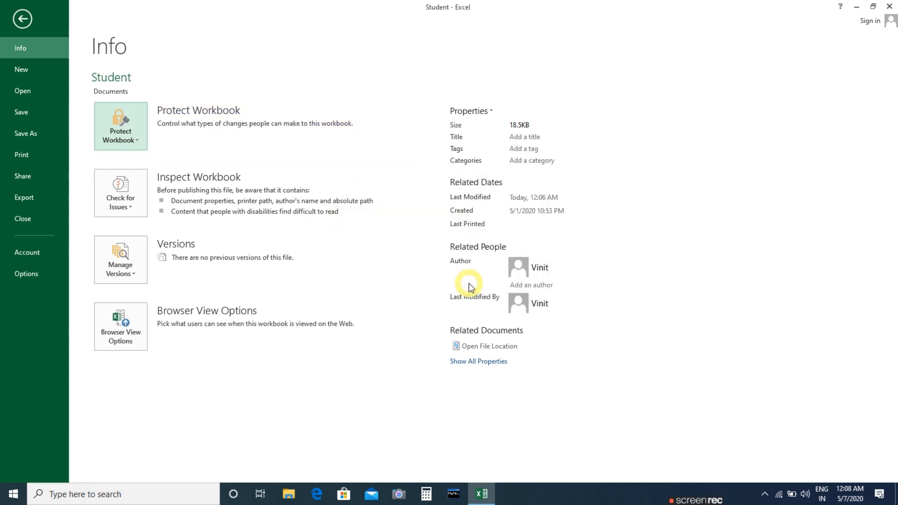
# Browse the available templates for creating a new workbook
pyautogui.click(25, 73)
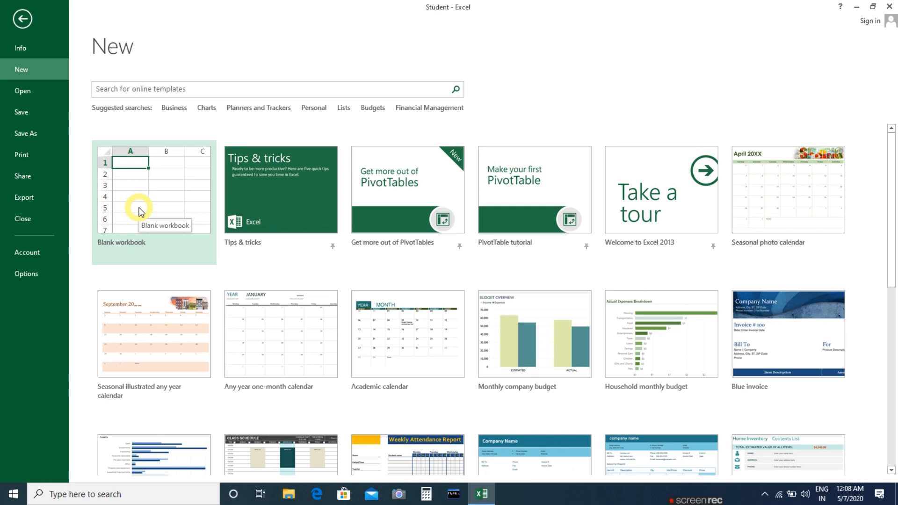
pyautogui.scroll(-4, 337, 361)
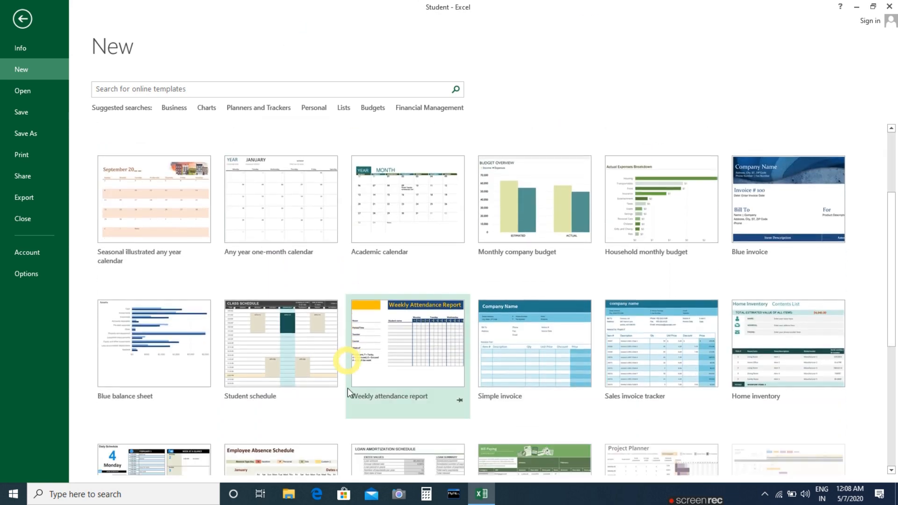
pyautogui.scroll(-3, 252, 334)
pyautogui.scroll(3, 203, 340)
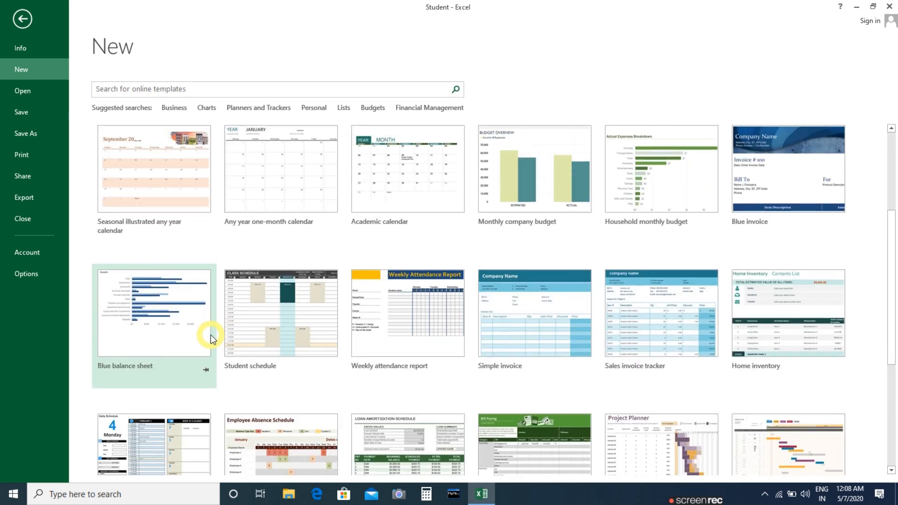
pyautogui.scroll(-5, 220, 344)
pyautogui.scroll(1, 373, 226)
pyautogui.scroll(5, 412, 251)
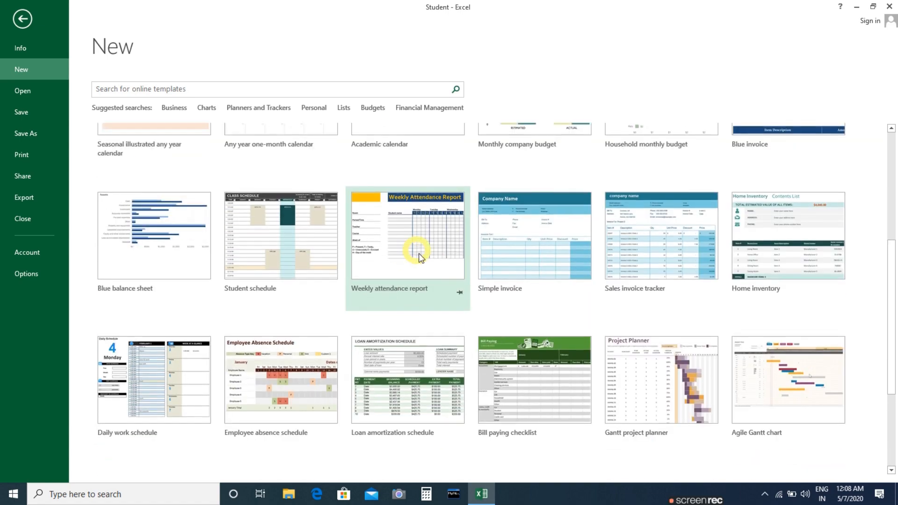
# Create a new workbook from the Simple invoice template in the Business template category
pyautogui.scroll(-5, 487, 319)
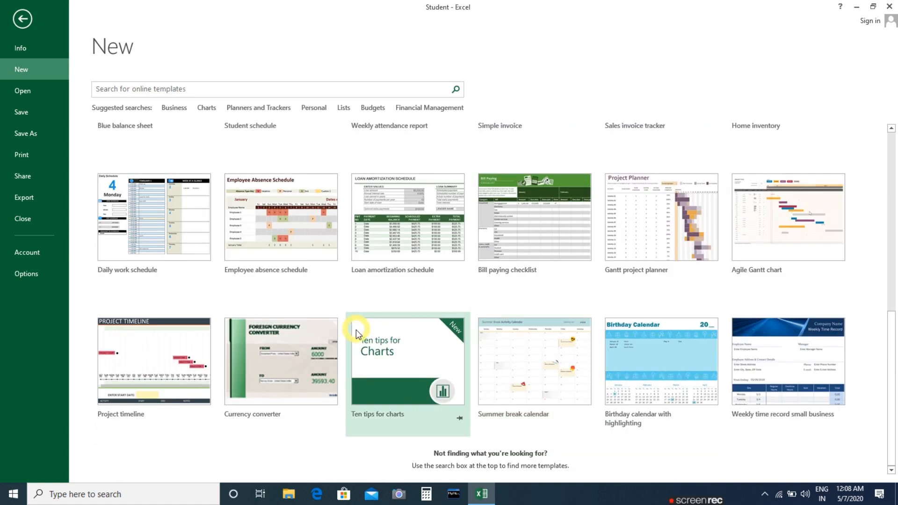
pyautogui.scroll(10, 302, 327)
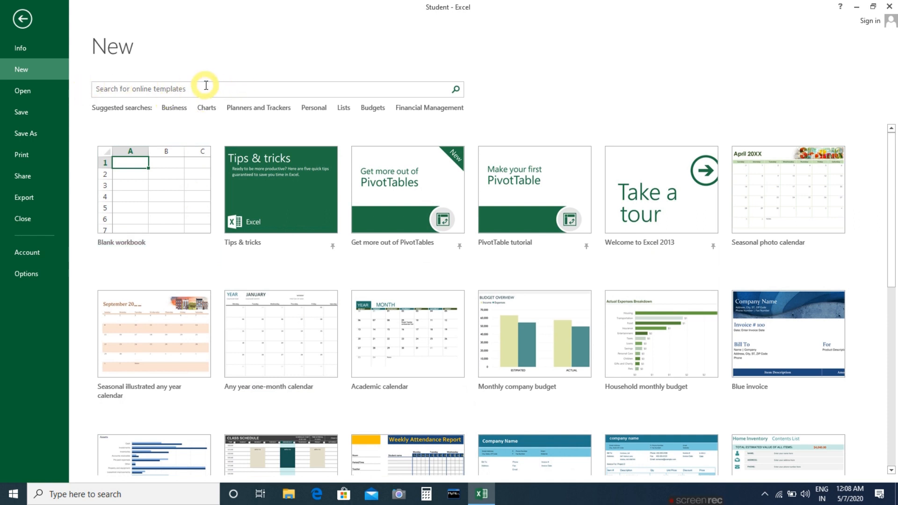
pyautogui.click(176, 108)
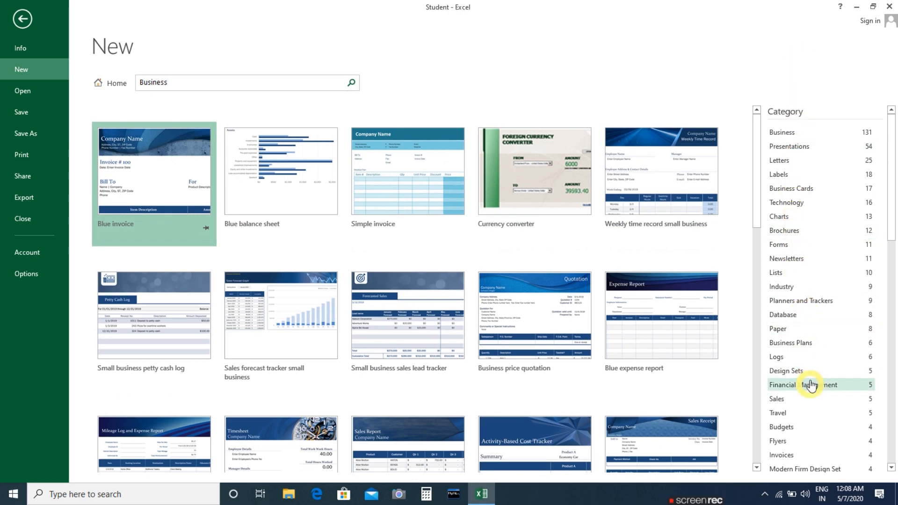
pyautogui.scroll(-2, 819, 288)
pyautogui.scroll(-5, 819, 288)
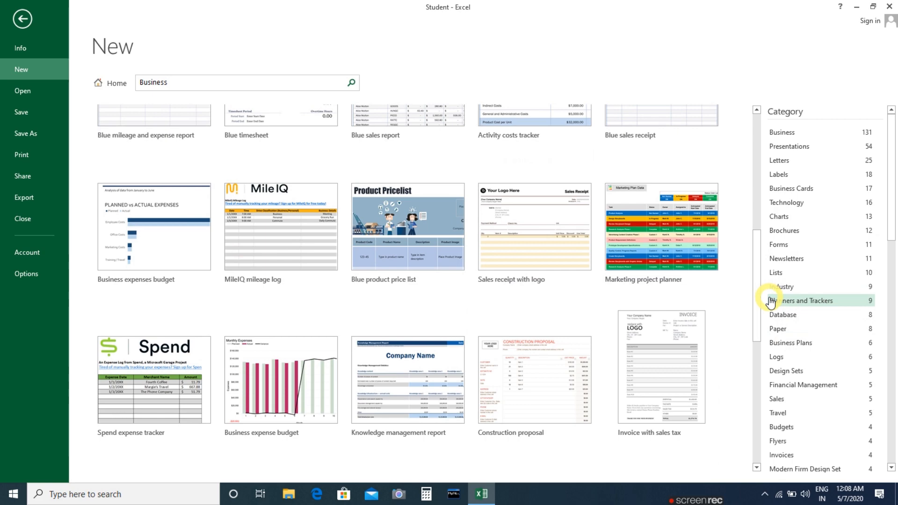
pyautogui.scroll(-2, 771, 302)
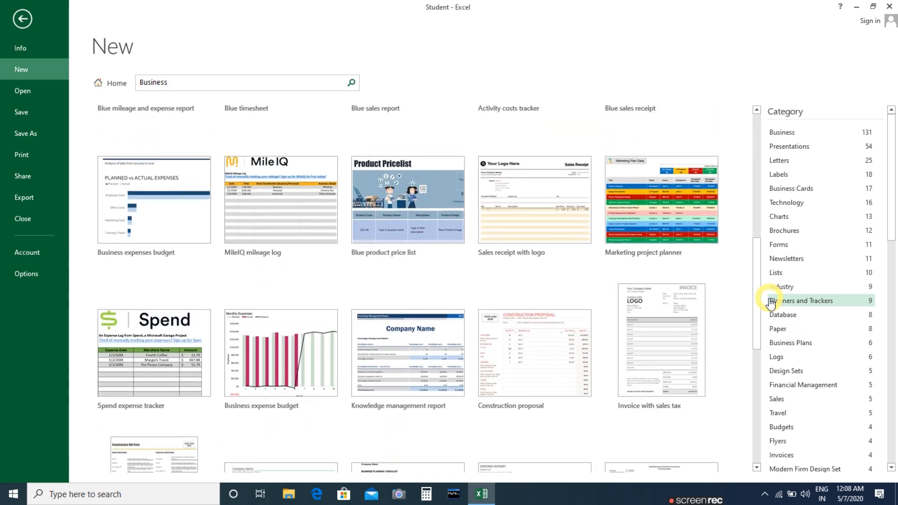
pyautogui.scroll(8, 178, 367)
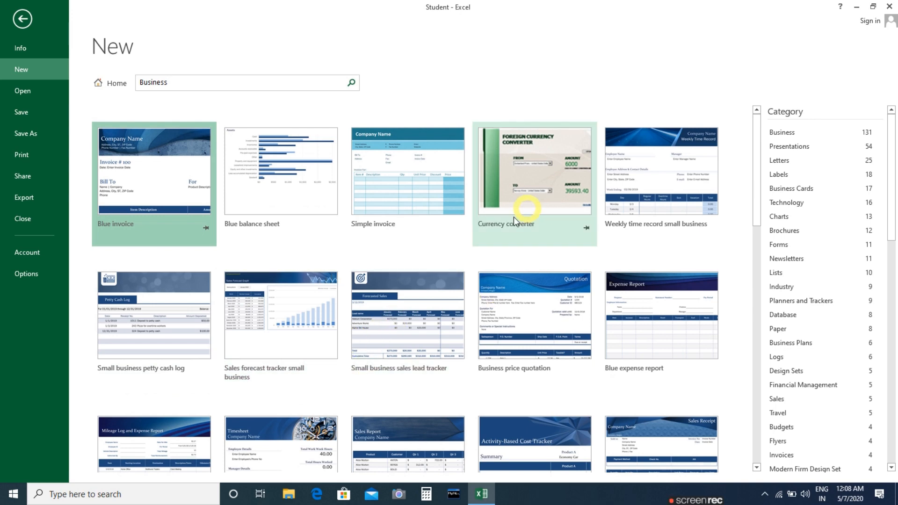
pyautogui.click(418, 176)
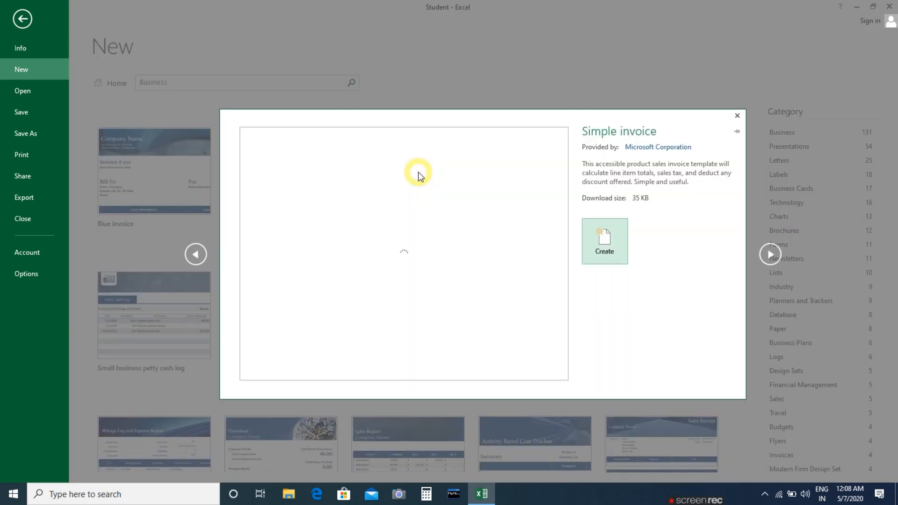
pyautogui.click(608, 244)
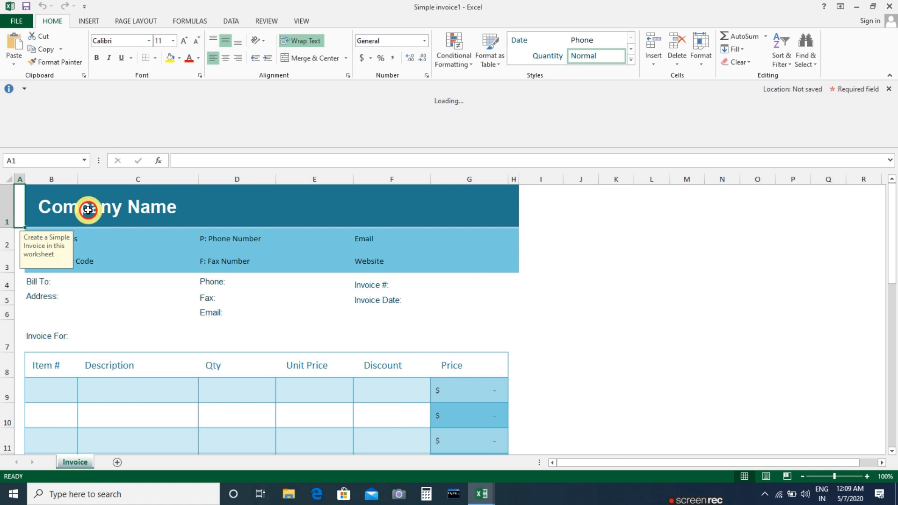
# Examine the invoice template's company header and the entry cells of its first item row
pyautogui.click(88, 209)
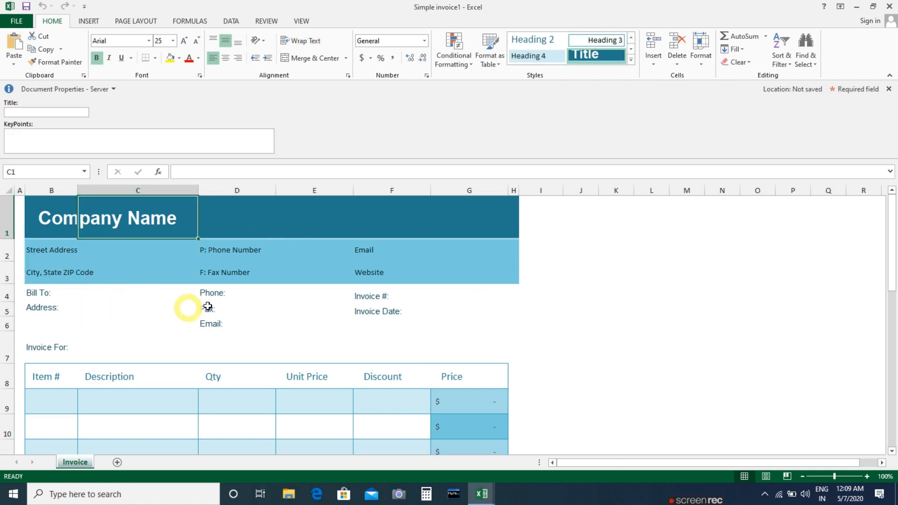
pyautogui.scroll(-3, 136, 394)
pyautogui.scroll(3, 88, 335)
pyautogui.click(50, 403)
pyautogui.click(118, 394)
pyautogui.click(257, 400)
pyautogui.click(313, 403)
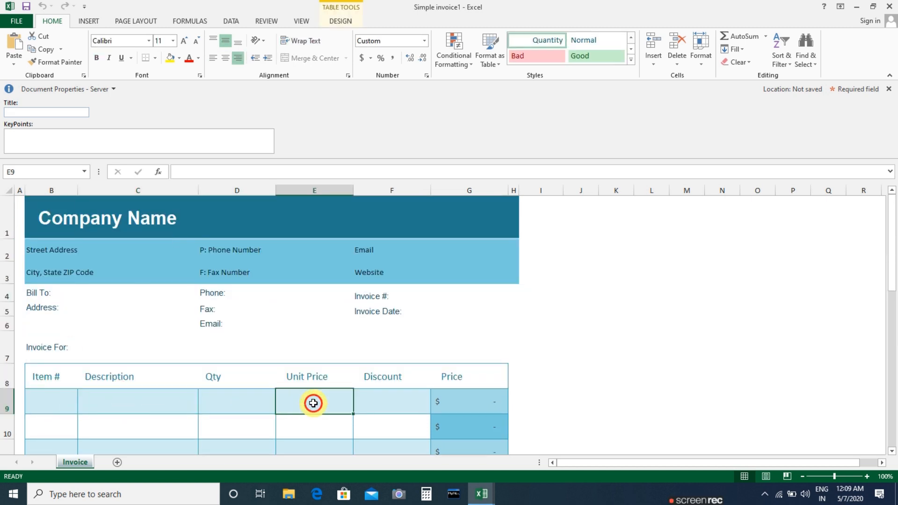
pyautogui.click(387, 404)
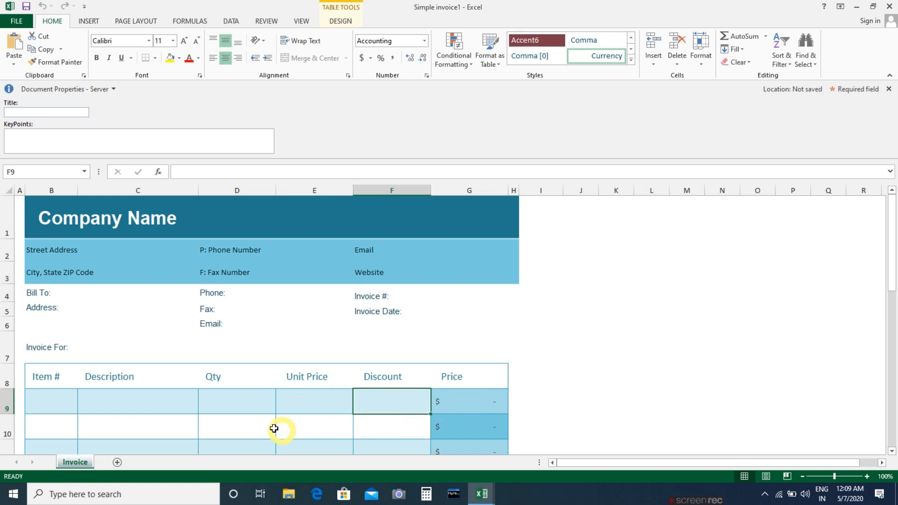
# Fill in the first invoice row with the item pen and the description gel
pyautogui.click(79, 396)
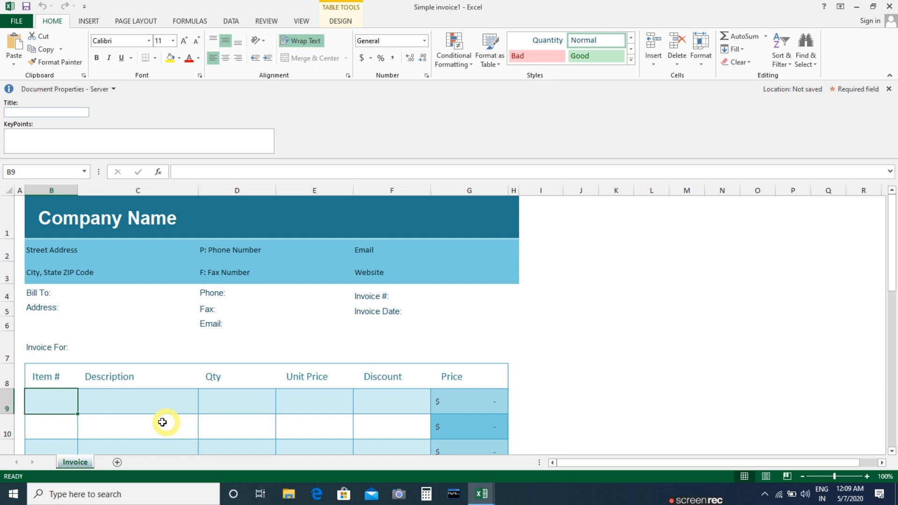
pyautogui.scroll(-2, 169, 421)
pyautogui.scroll(2, 66, 367)
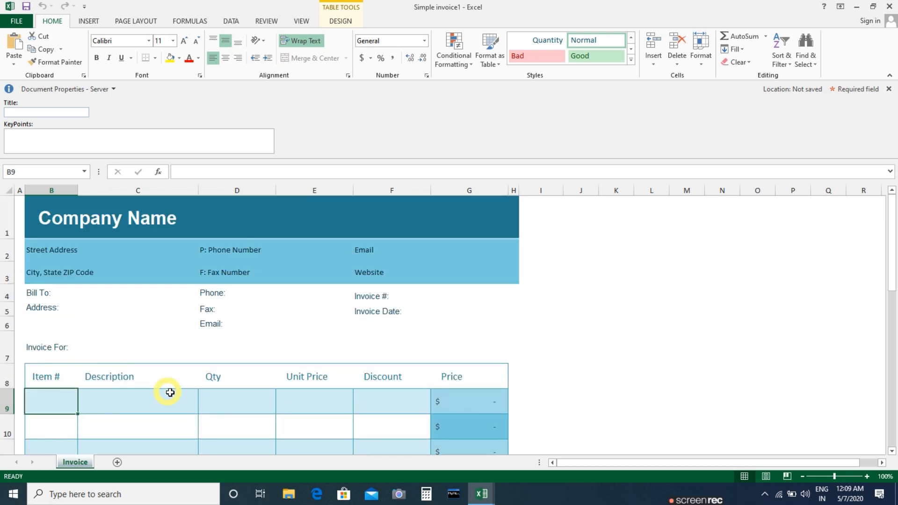
pyautogui.write('pe')
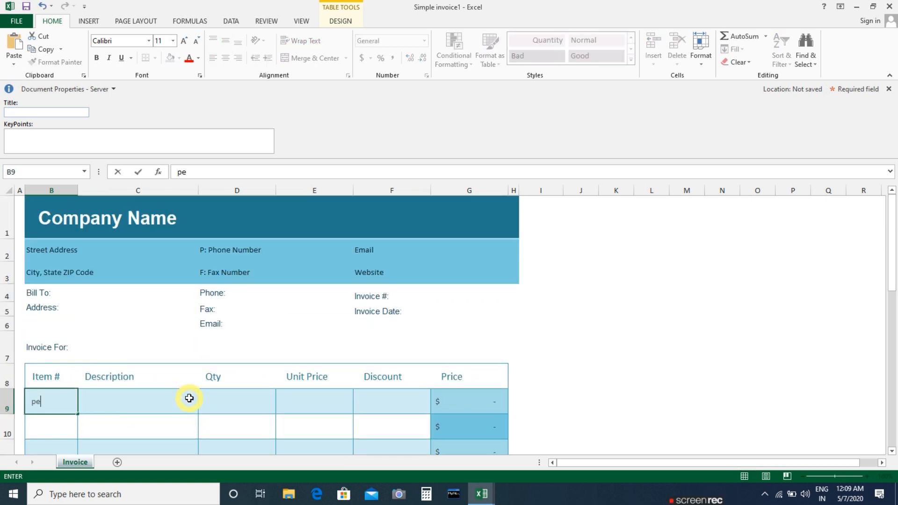
pyautogui.write('n')
pyautogui.click(126, 401)
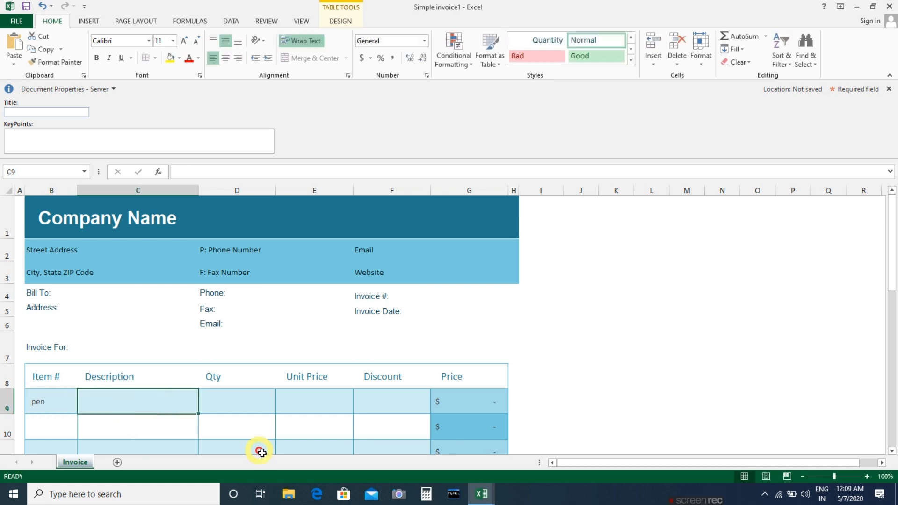
pyautogui.write('gel')
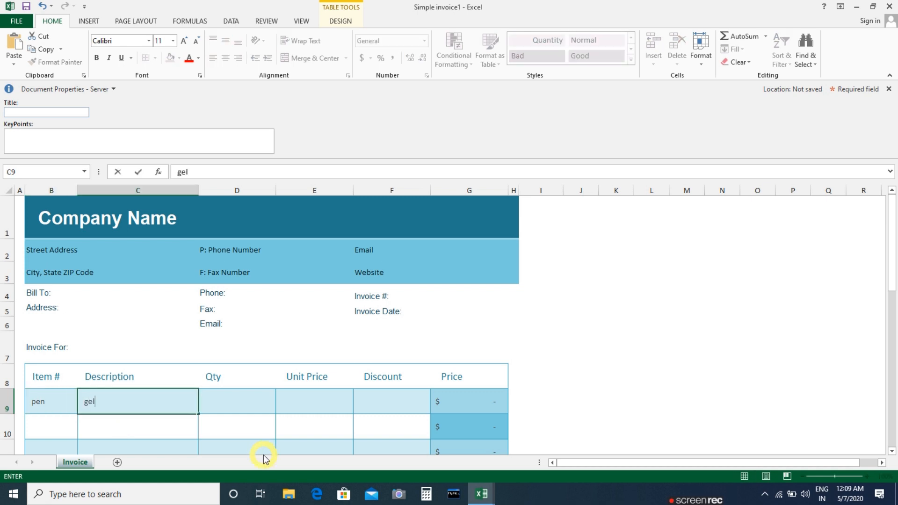
# Enter quantity 33, unit price 9 and discount 10 for the pen row
pyautogui.click(244, 403)
pyautogui.write('33')
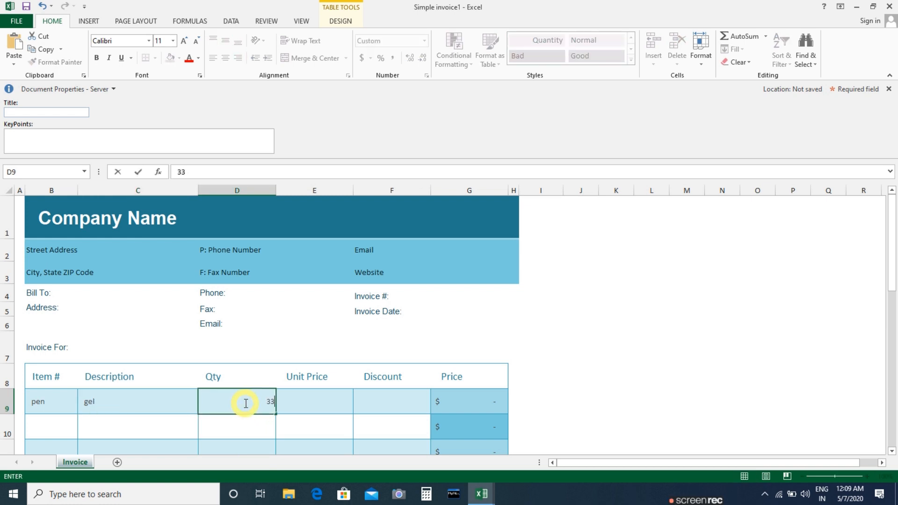
pyautogui.click(316, 403)
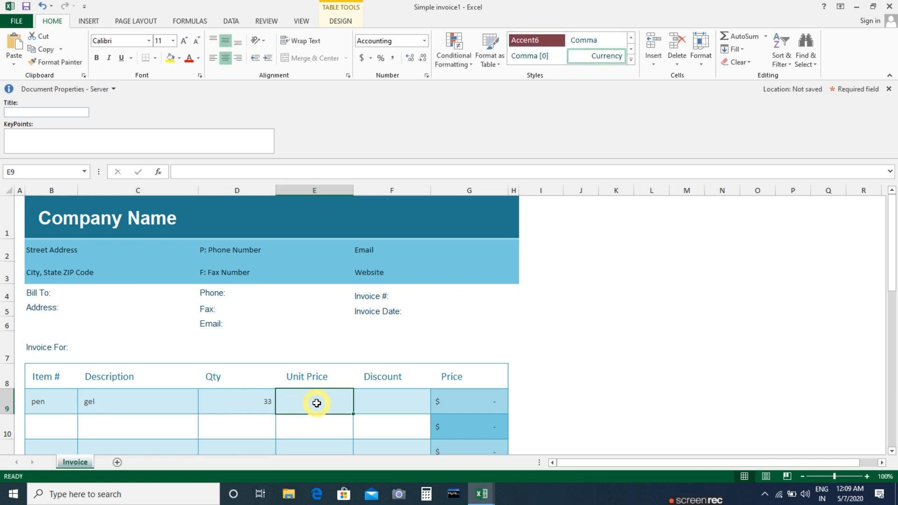
pyautogui.write('9')
pyautogui.click(379, 402)
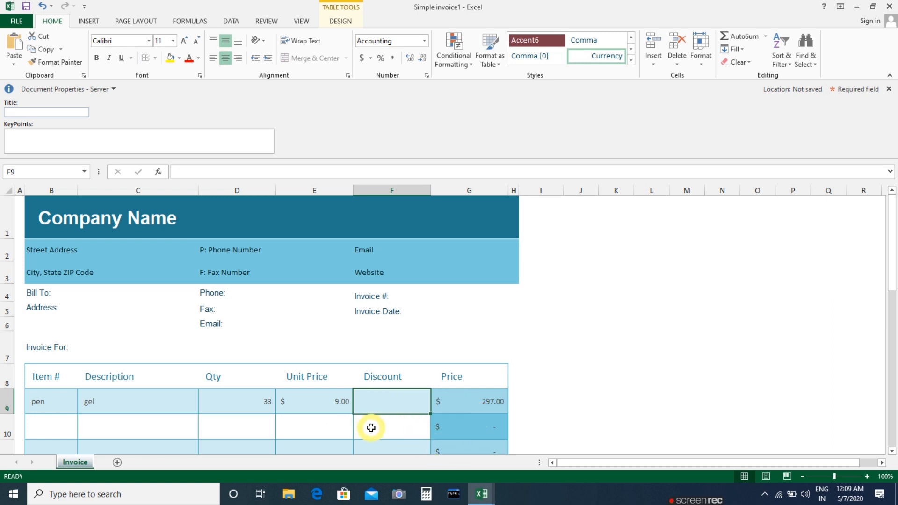
pyautogui.write('10')
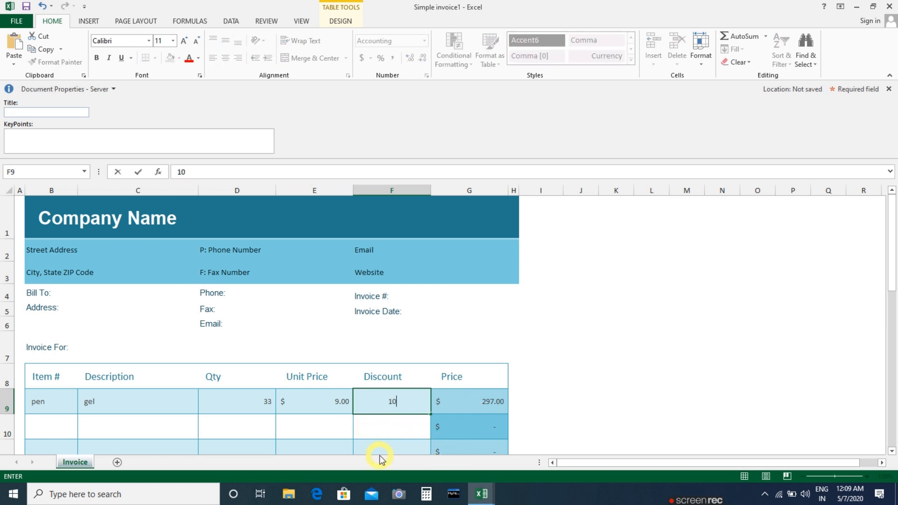
pyautogui.click(391, 426)
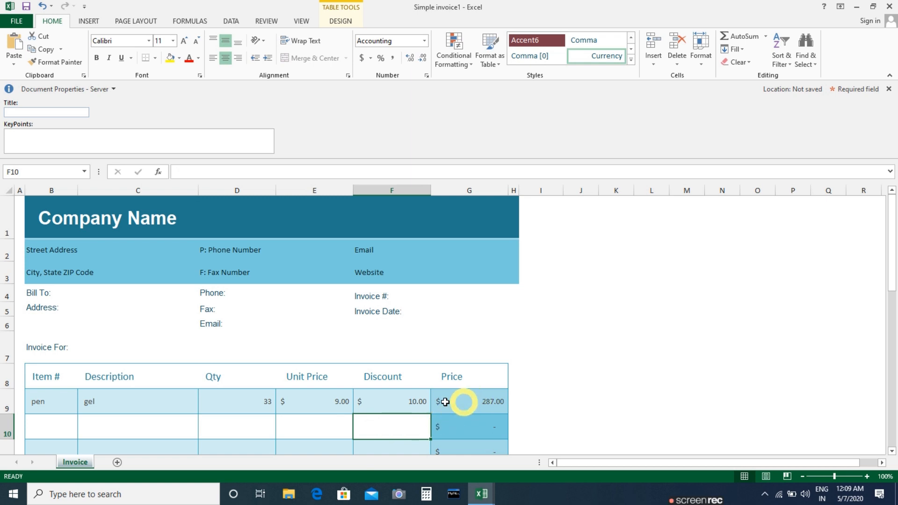
pyautogui.click(409, 401)
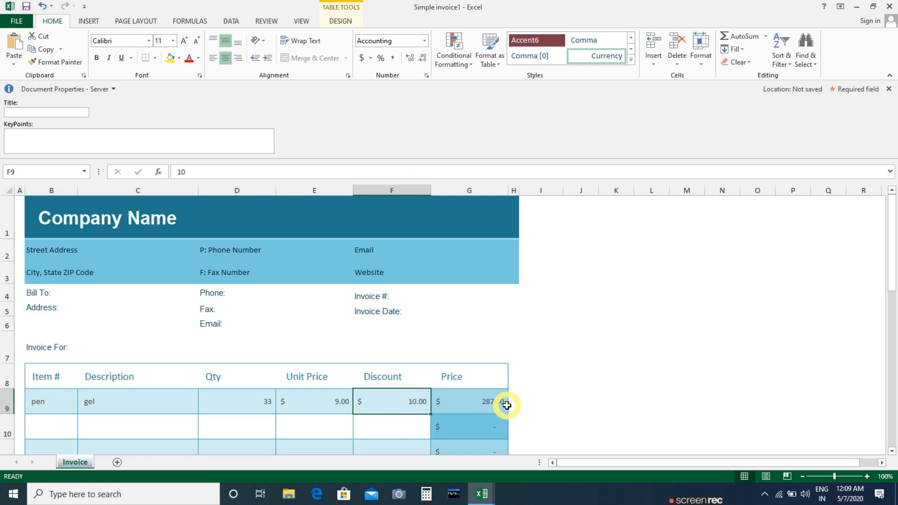
# Check the subtotal, tax and total section at the end of the invoice
pyautogui.scroll(-2, 451, 384)
pyautogui.scroll(2, 414, 337)
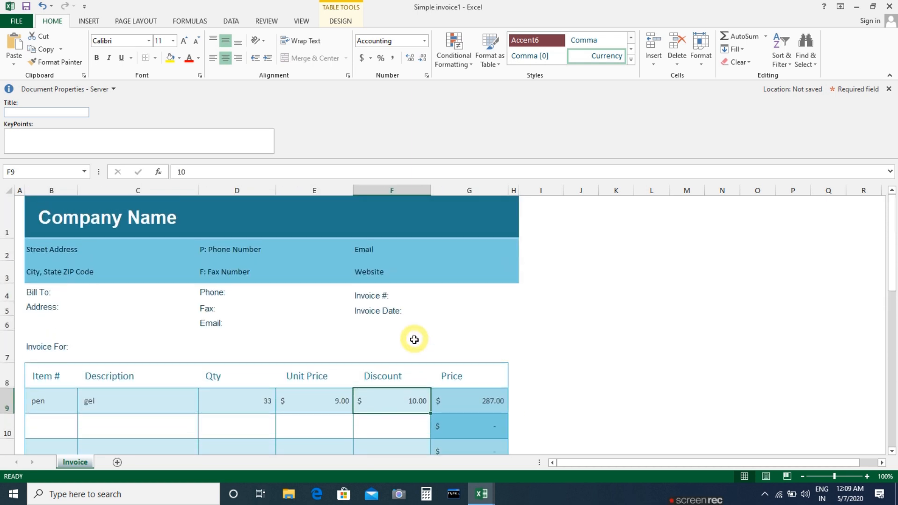
pyautogui.scroll(-10, 414, 341)
pyautogui.scroll(4, 416, 350)
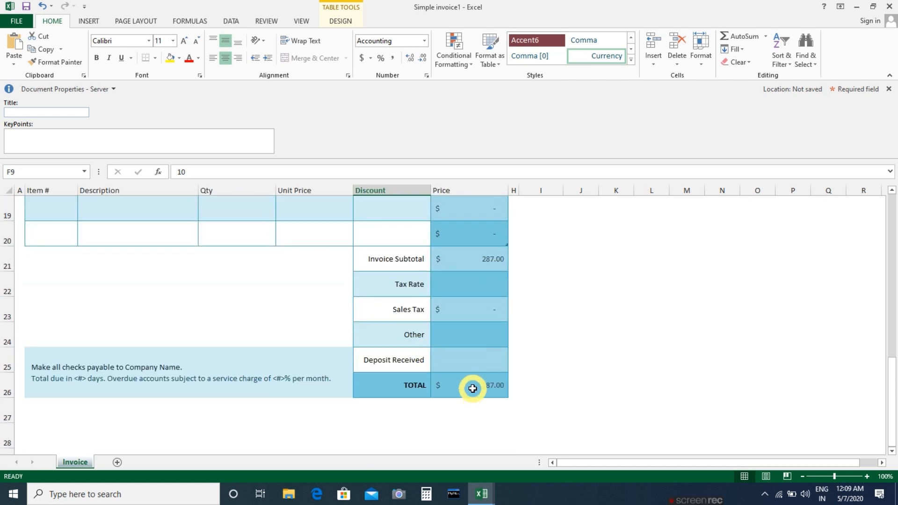
pyautogui.scroll(1, 470, 381)
pyautogui.scroll(-1, 469, 370)
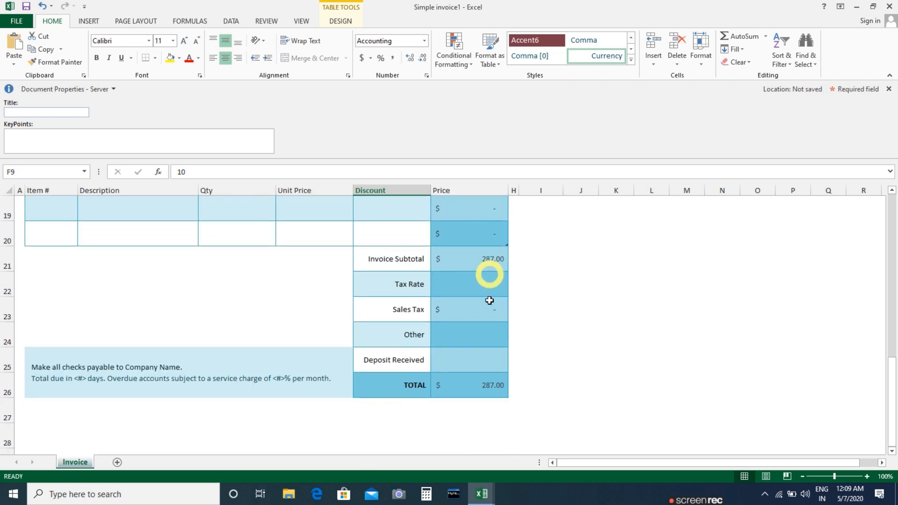
pyautogui.scroll(4, 275, 373)
pyautogui.scroll(2, 275, 373)
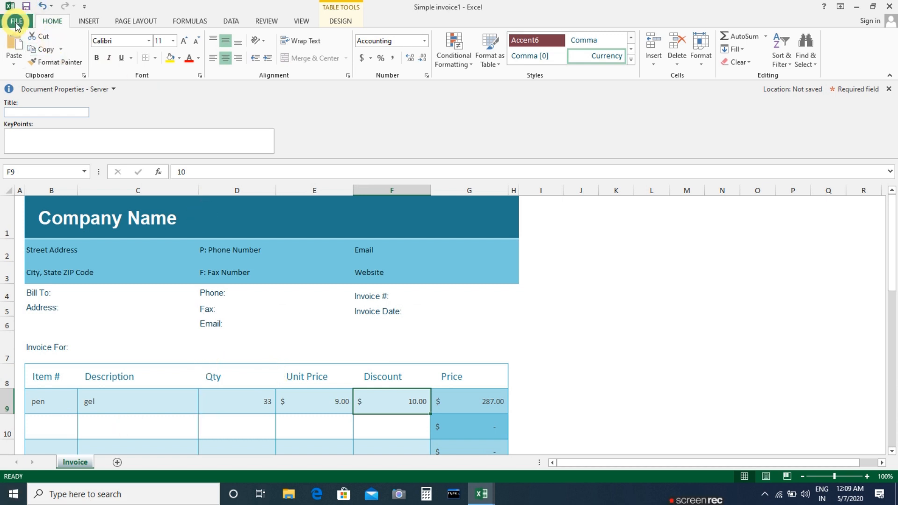
# Close the invoice workbook without saving its changes
pyautogui.click(22, 21)
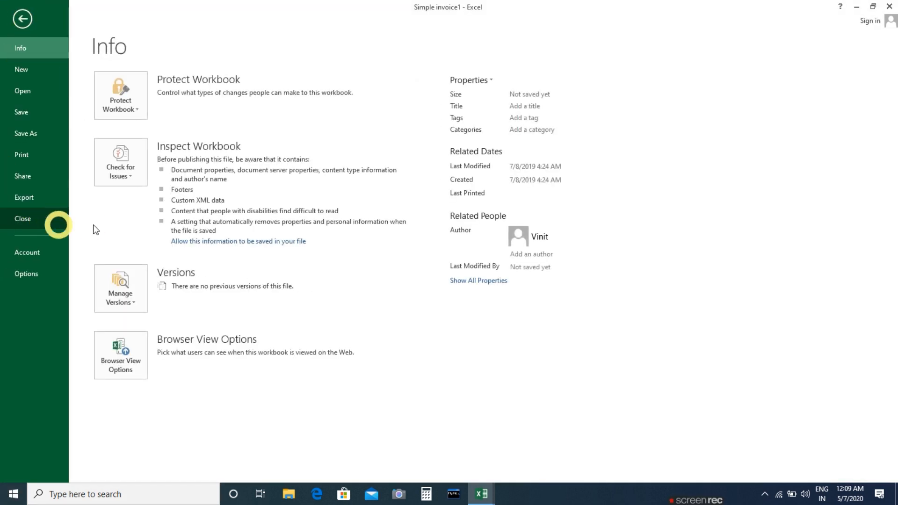
pyautogui.click(18, 220)
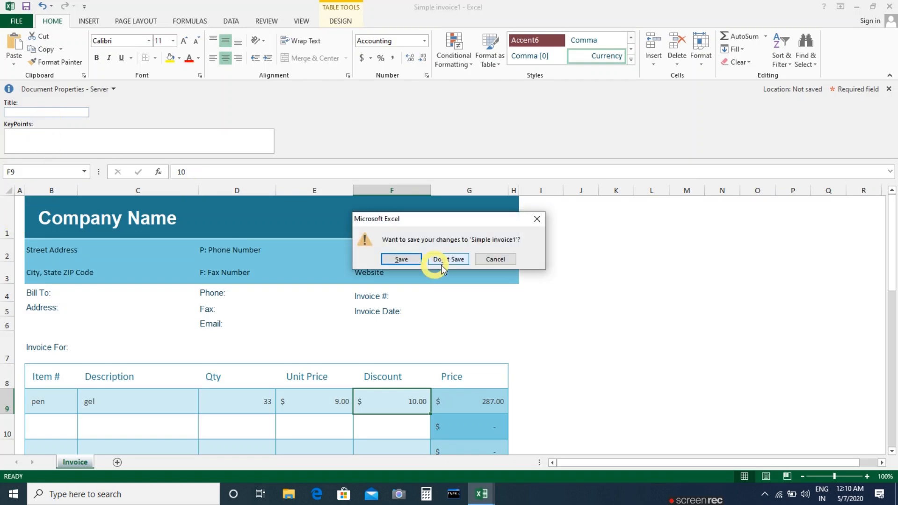
pyautogui.click(461, 259)
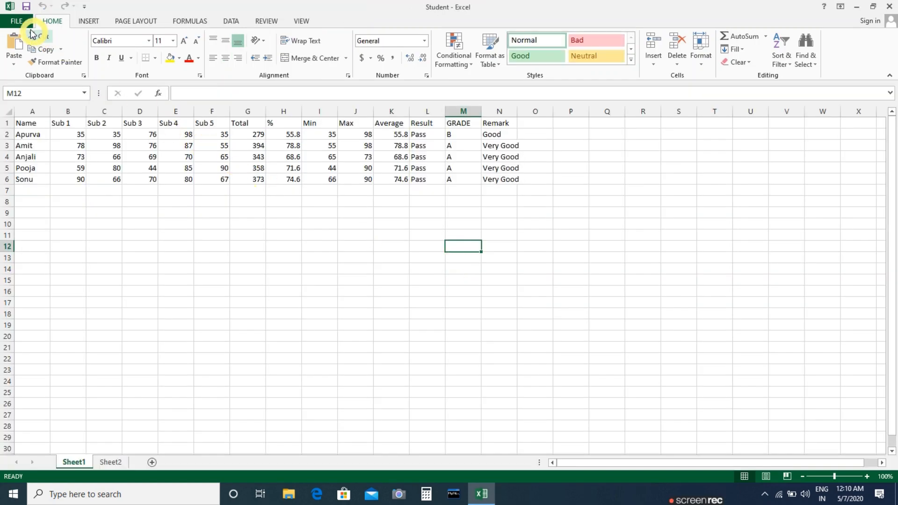
# Look through the new-workbook templates again from the Student workbook, including the blank workbook option
pyautogui.click(19, 21)
pyautogui.click(27, 70)
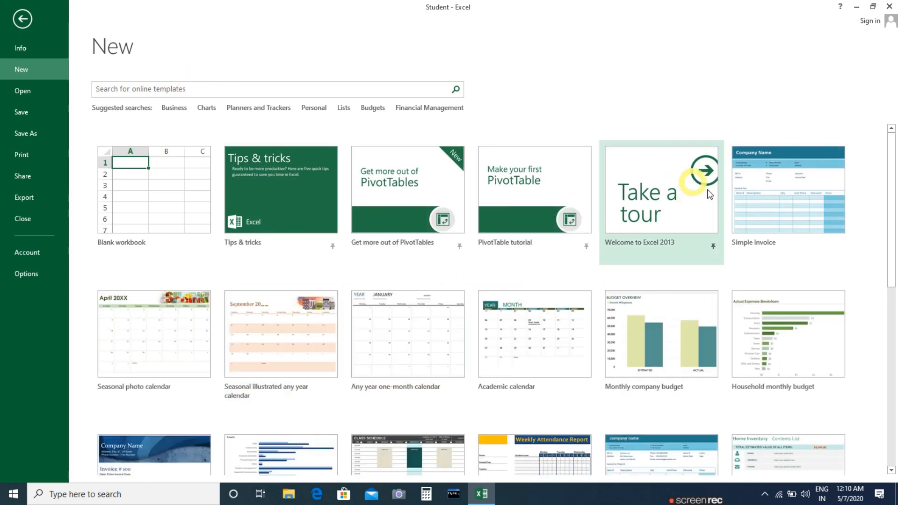
pyautogui.scroll(-2, 733, 288)
pyautogui.scroll(-1, 732, 289)
pyautogui.scroll(2, 462, 329)
pyautogui.scroll(-3, 461, 329)
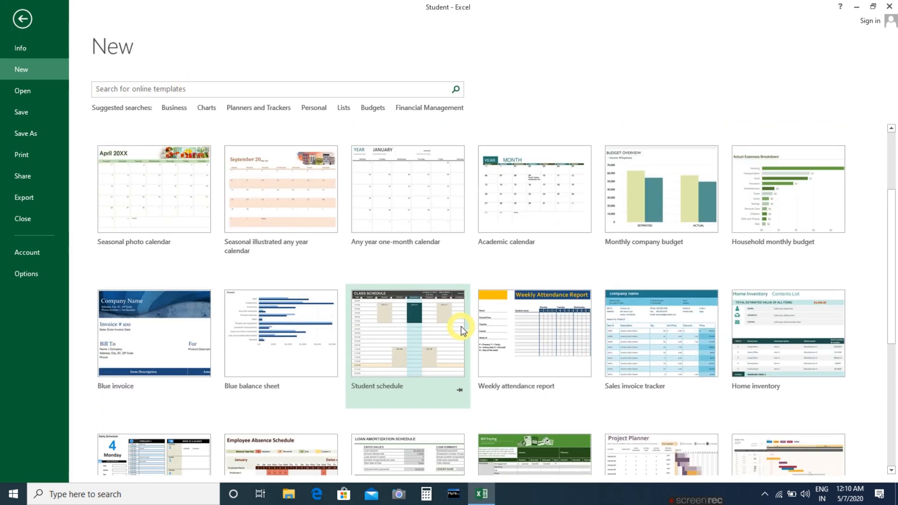
pyautogui.scroll(3, 321, 330)
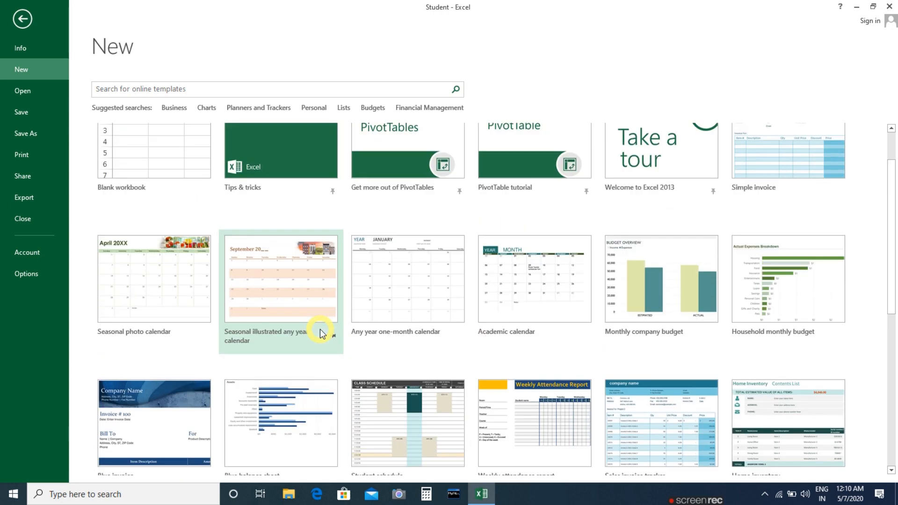
pyautogui.scroll(1, 321, 280)
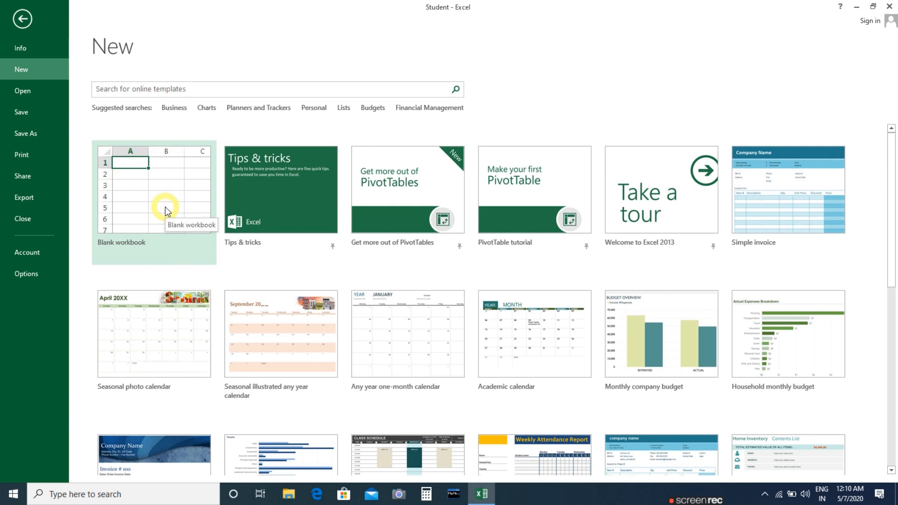
# Look at the locations offered for opening workbooks, including Computer, and save the Student workbook
pyautogui.click(20, 91)
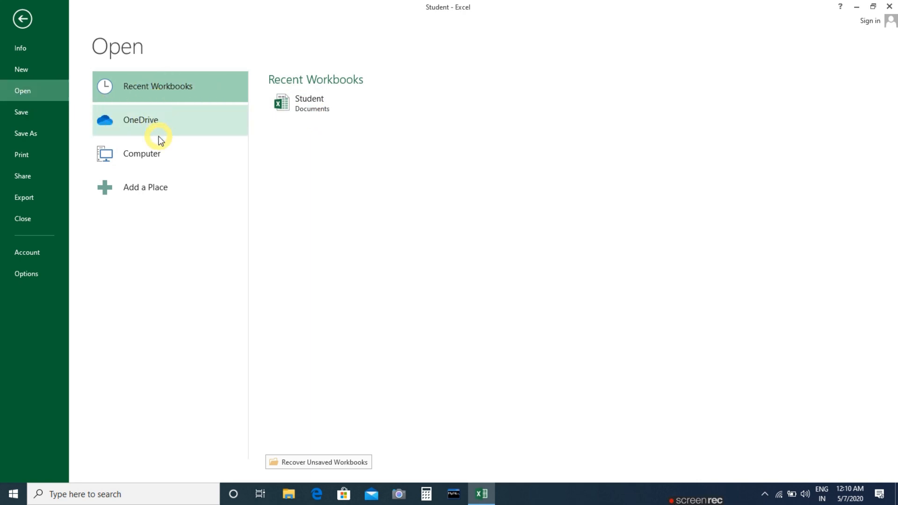
pyautogui.click(148, 159)
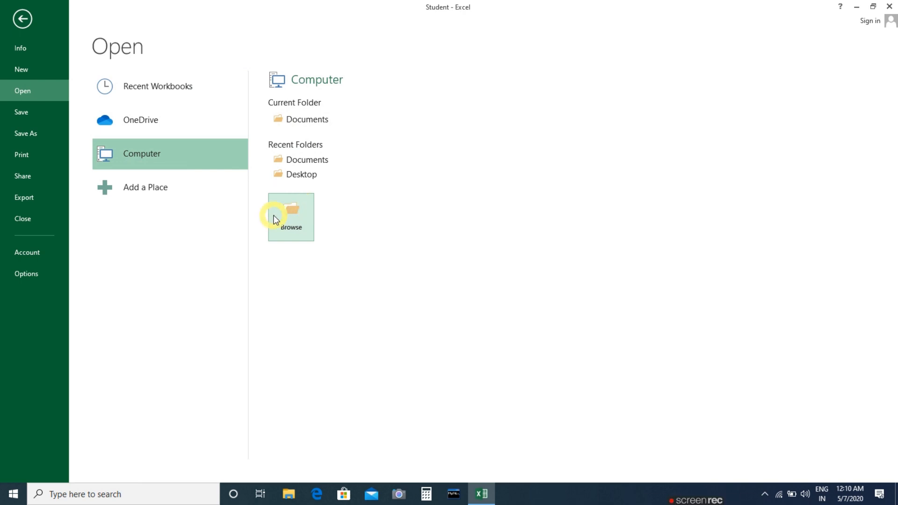
pyautogui.click(38, 115)
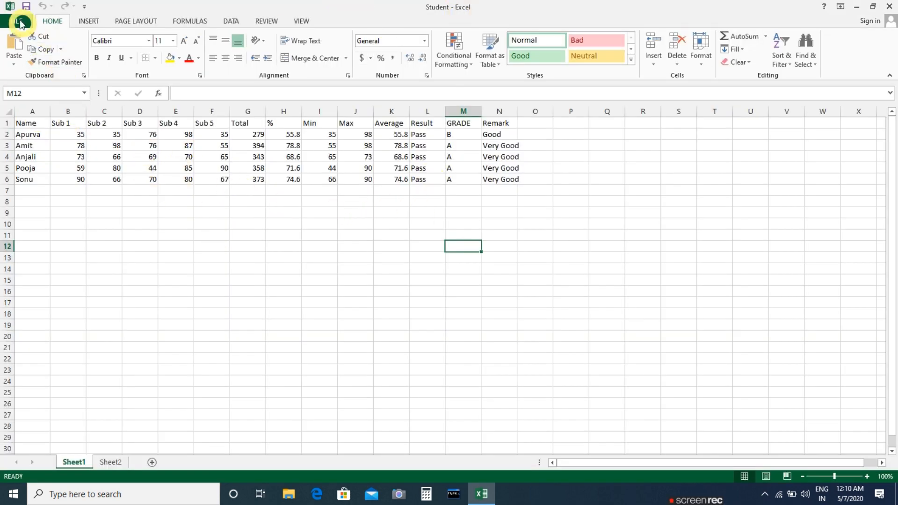
# Bring up the Save As dialog for the Documents folder and look through the available file types, keeping Excel Workbook
pyautogui.click(20, 22)
pyautogui.click(38, 123)
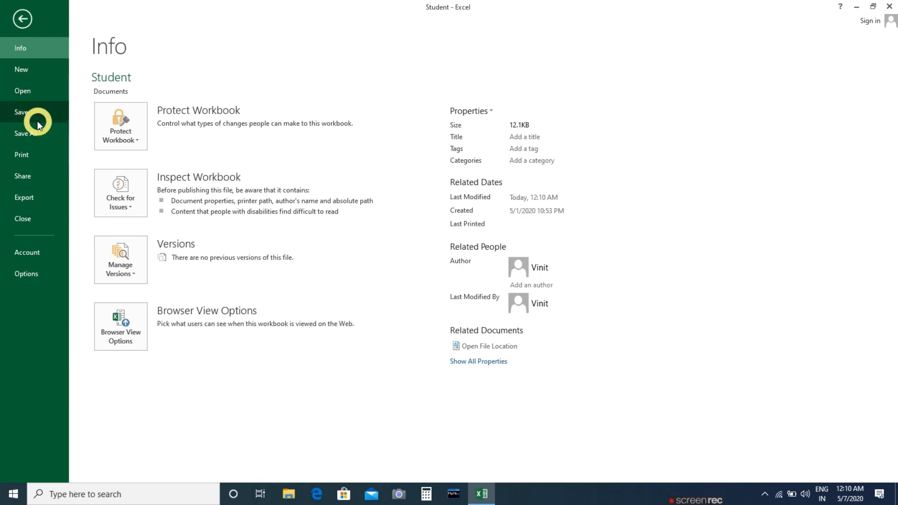
pyautogui.click(33, 135)
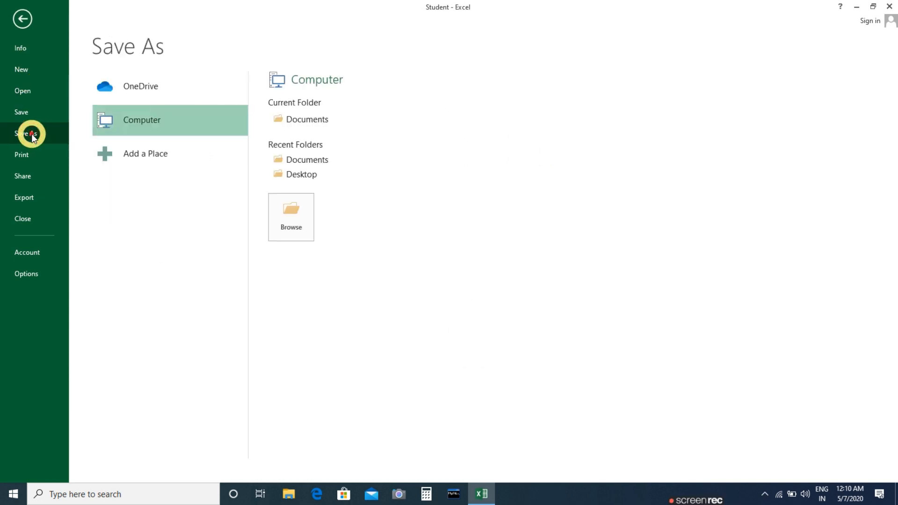
pyautogui.click(286, 211)
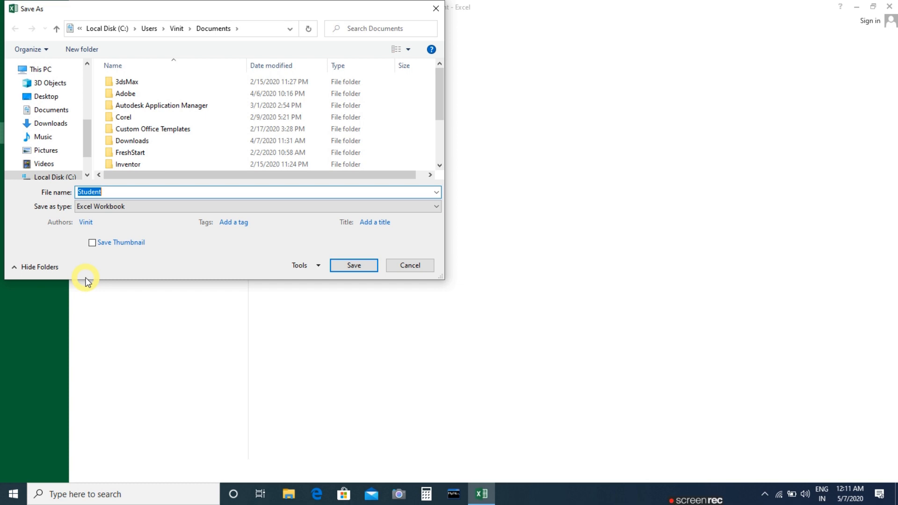
pyautogui.click(151, 206)
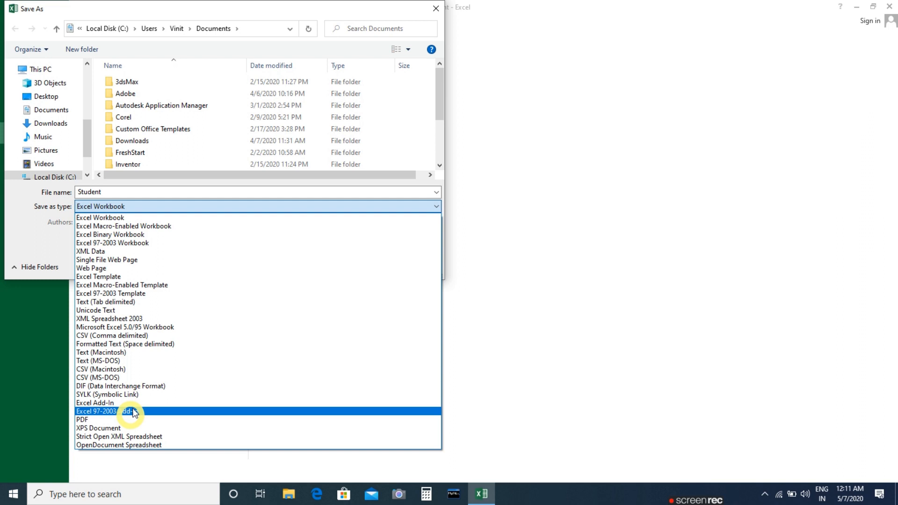
pyautogui.click(15, 225)
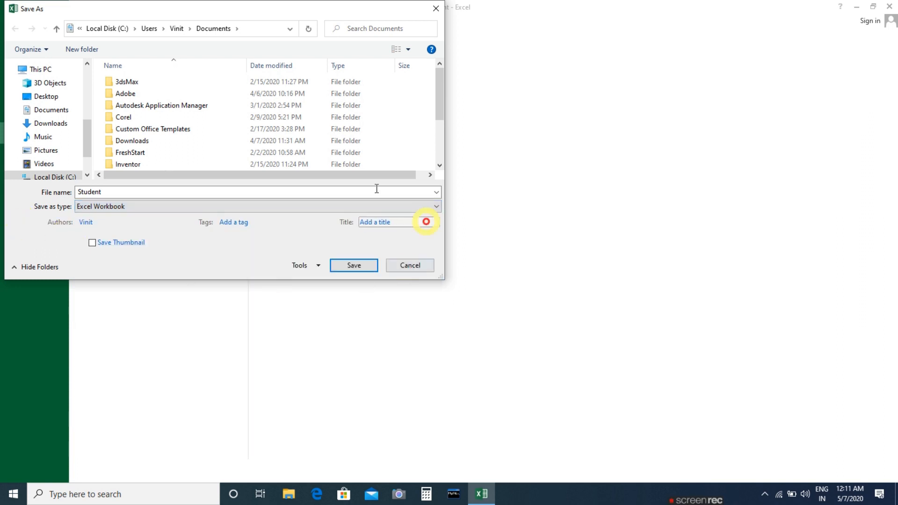
# Save the workbook in Documents under the new name "marks of student"
pyautogui.click(147, 193)
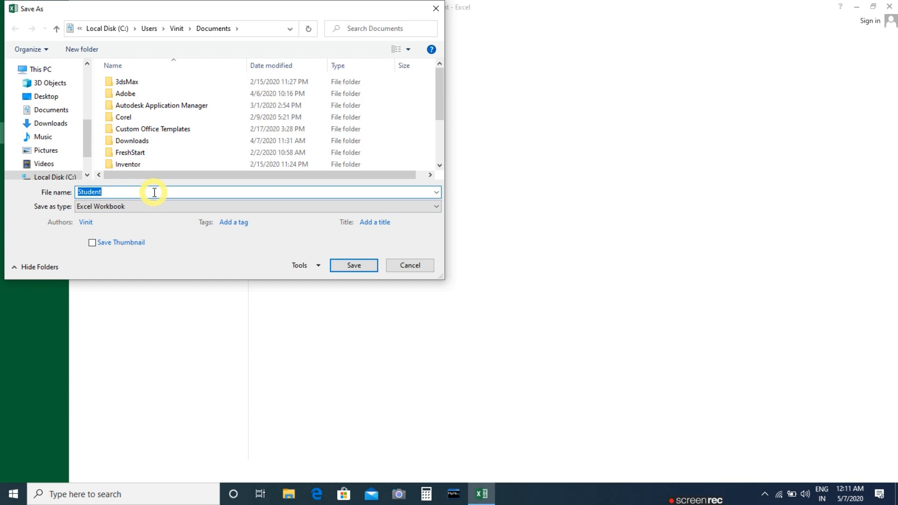
pyautogui.write('ma')
pyautogui.press('BackSpace')
pyautogui.press('BackSpace')
pyautogui.click(347, 267)
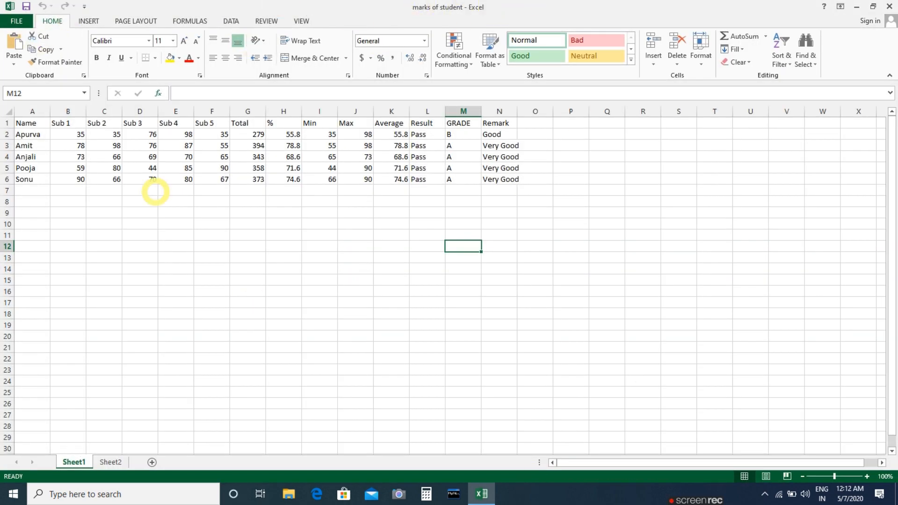
# Save a copy of the marks of student workbook in Documents as a PDF
pyautogui.click(23, 21)
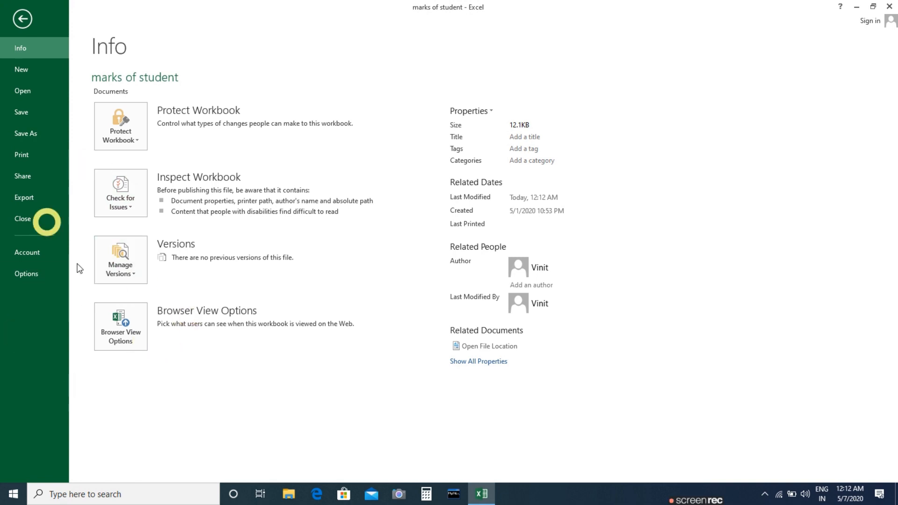
pyautogui.click(42, 133)
pyautogui.click(300, 222)
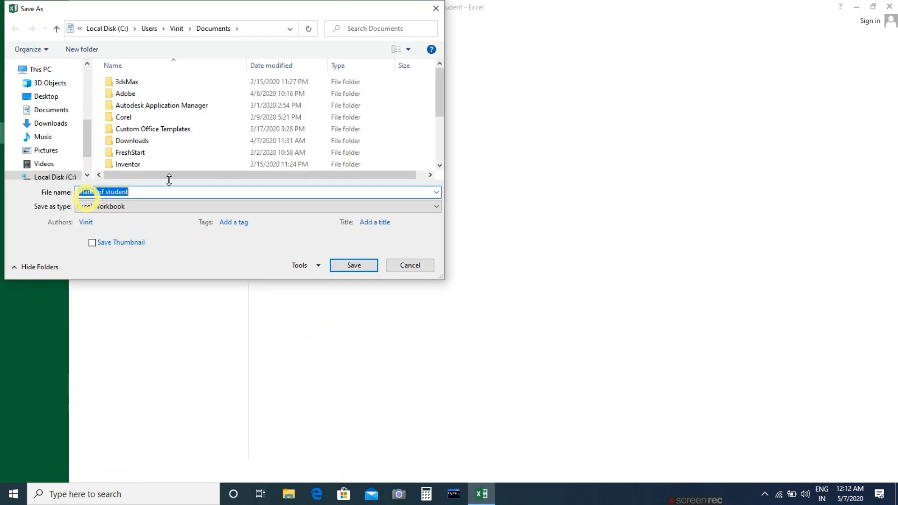
pyautogui.click(261, 206)
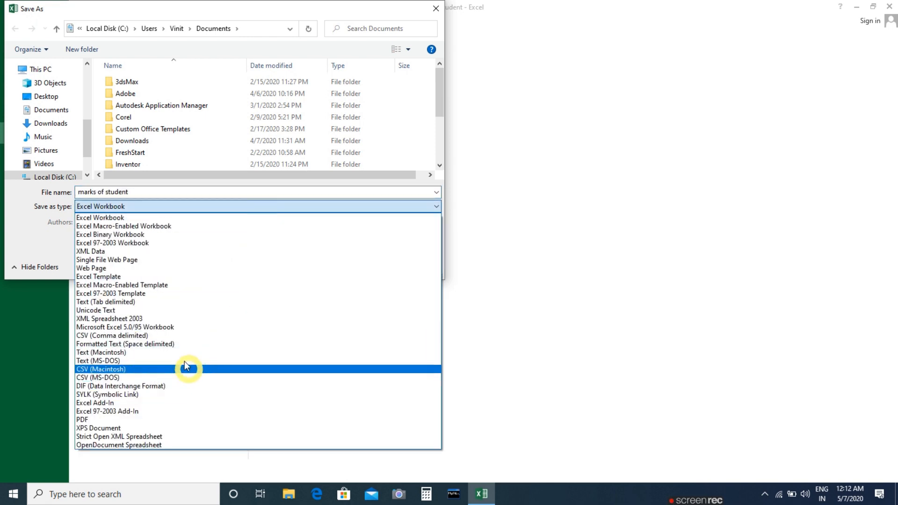
pyautogui.click(142, 420)
pyautogui.click(350, 314)
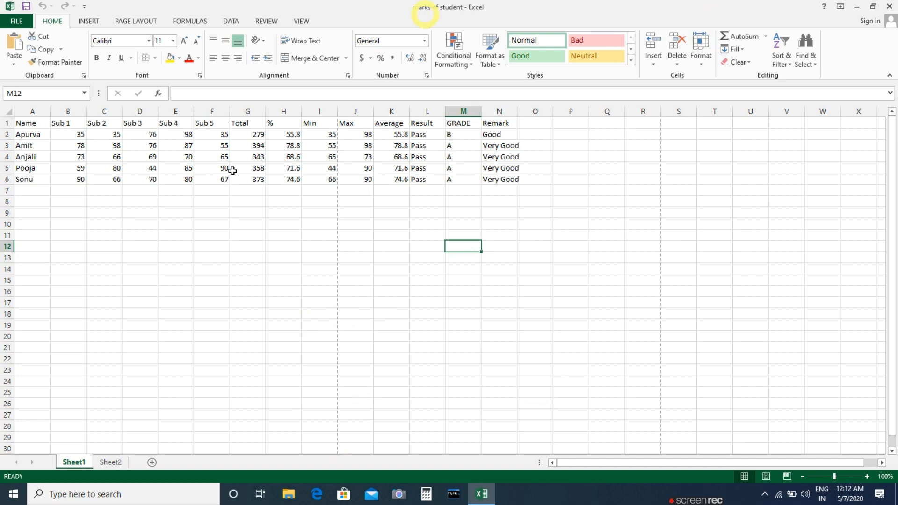
# Examine the exported marks of student PDF in Adobe Reader, then close it to return to the Excel workbook
pyautogui.click(527, 42)
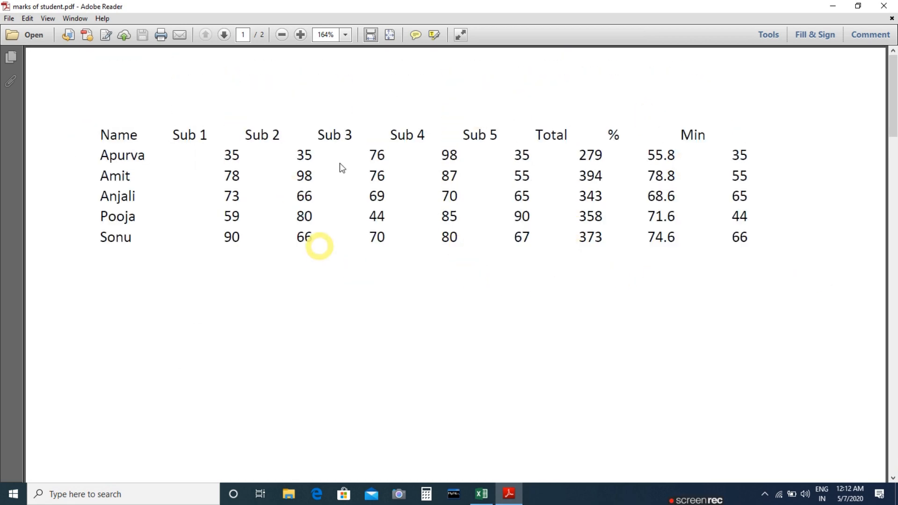
pyautogui.scroll(-3, 163, 243)
pyautogui.scroll(-5, 162, 239)
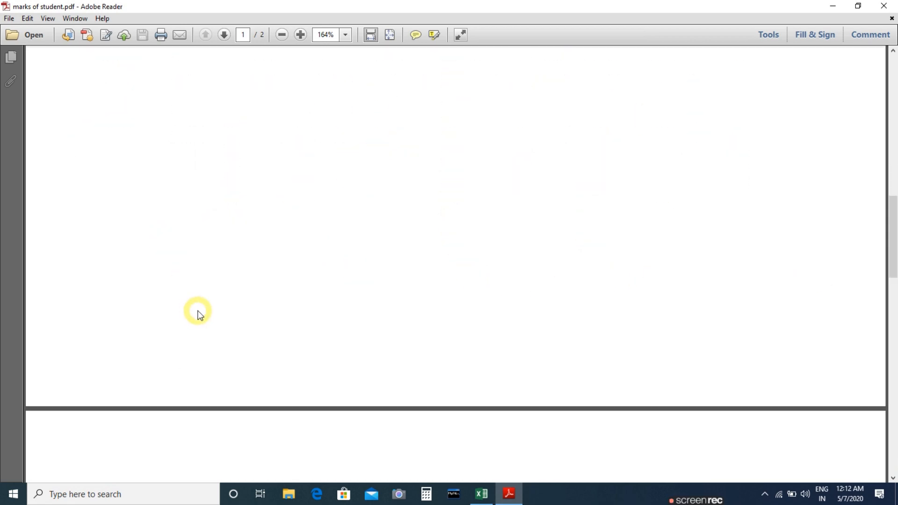
pyautogui.scroll(8, 199, 315)
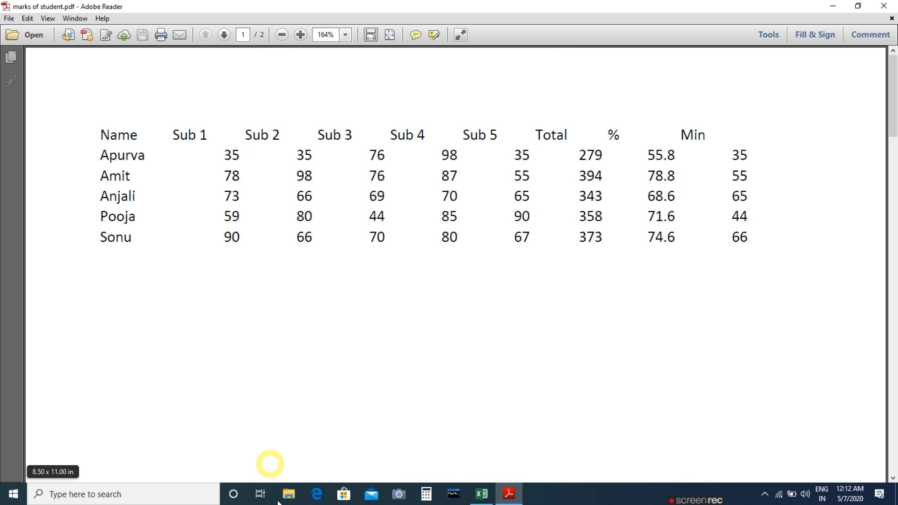
pyautogui.click(889, 7)
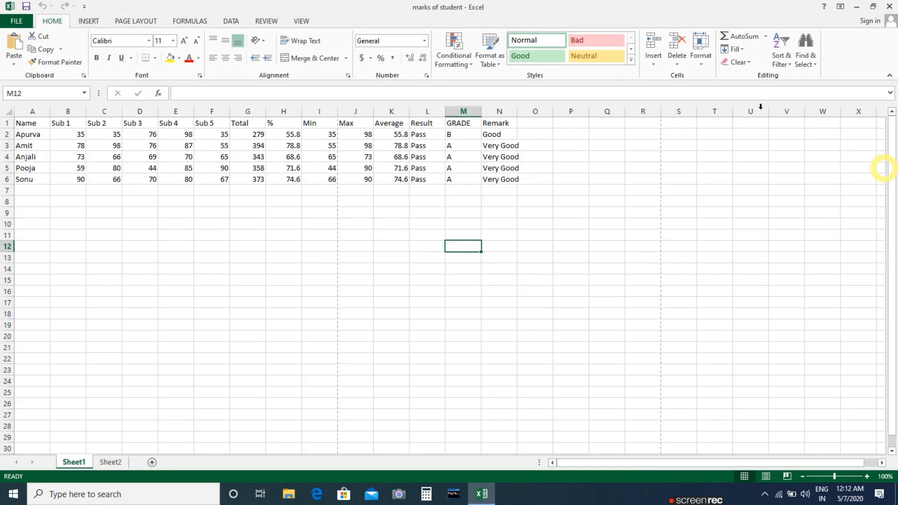
# Set the number of print copies to 2 for the marks of student workbook
pyautogui.click(23, 23)
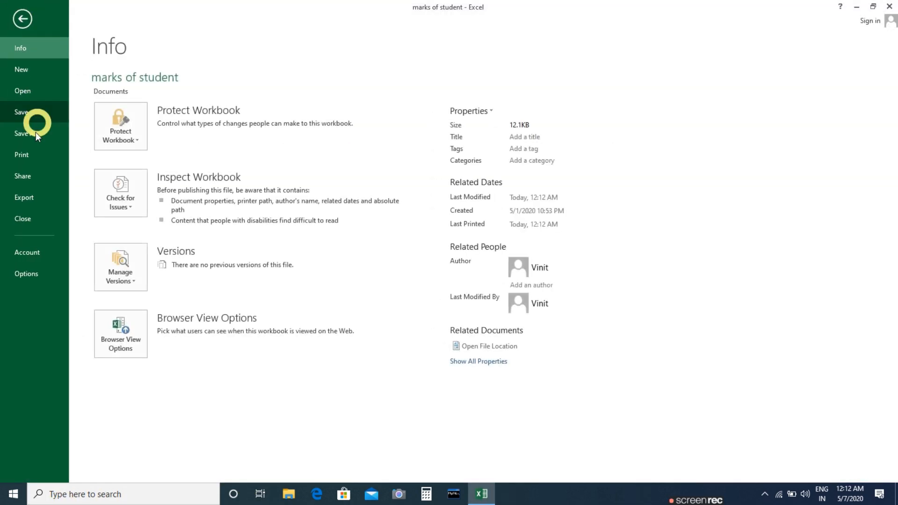
pyautogui.click(35, 157)
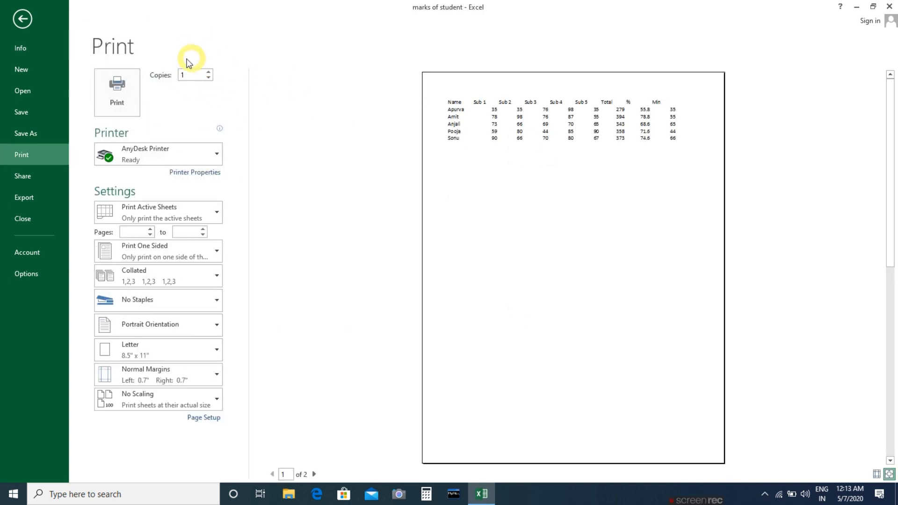
pyautogui.click(208, 73)
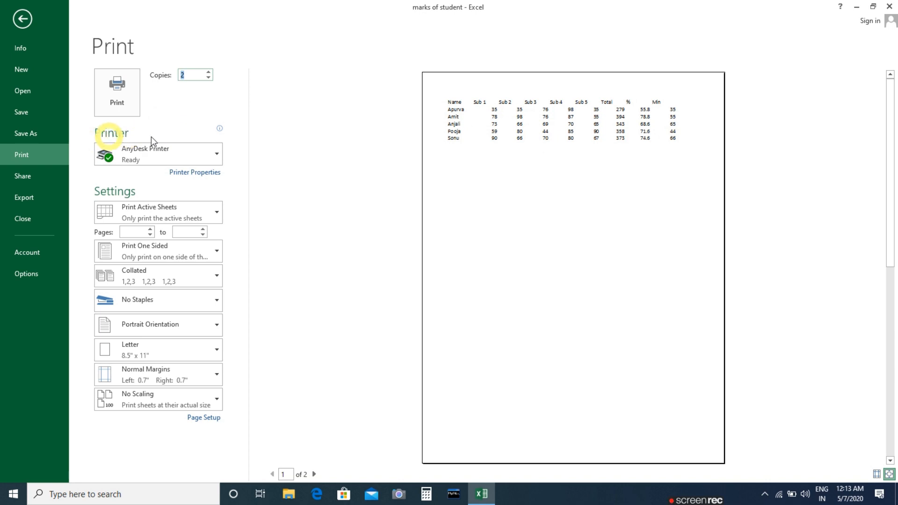
# Look through the available printers and page through the print preview
pyautogui.click(176, 147)
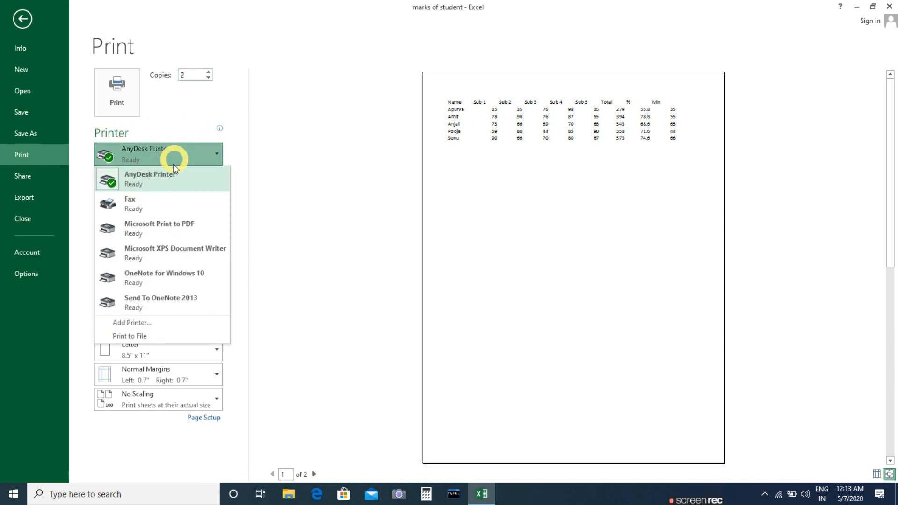
pyautogui.click(201, 153)
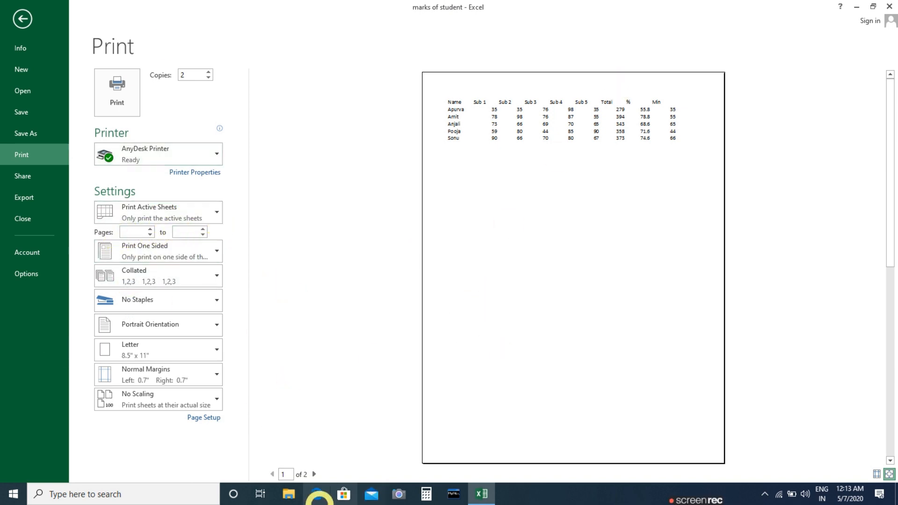
pyautogui.click(314, 474)
pyautogui.click(272, 474)
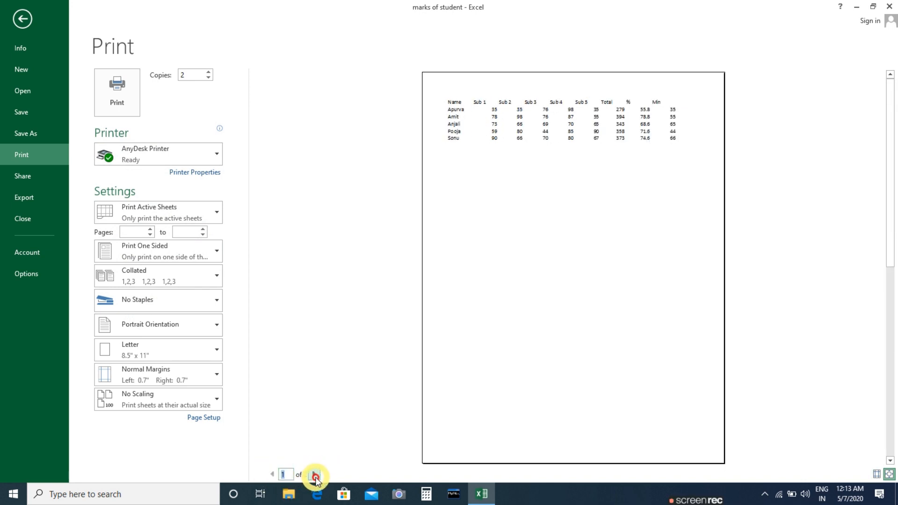
# Restrict printing to Print Selection and preview the student names and subject marks in A1:F6 as the printed range
pyautogui.click(139, 231)
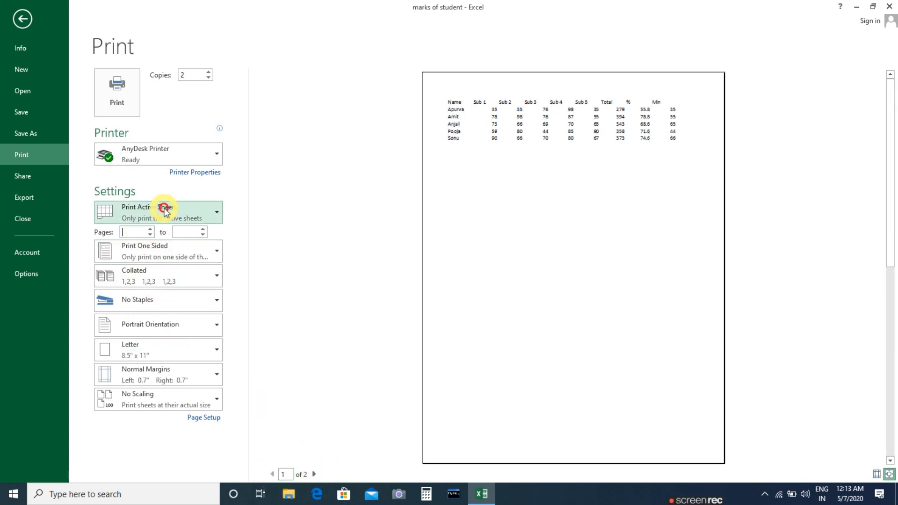
pyautogui.click(165, 211)
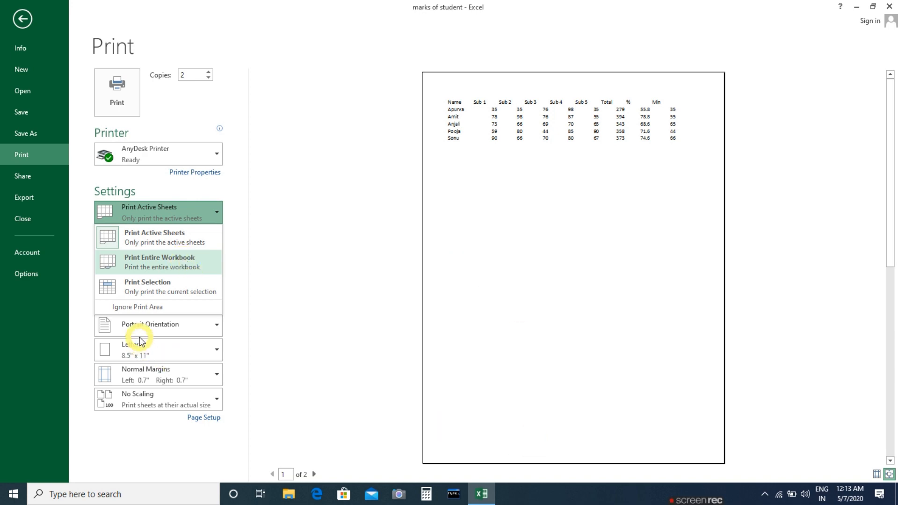
pyautogui.click(160, 293)
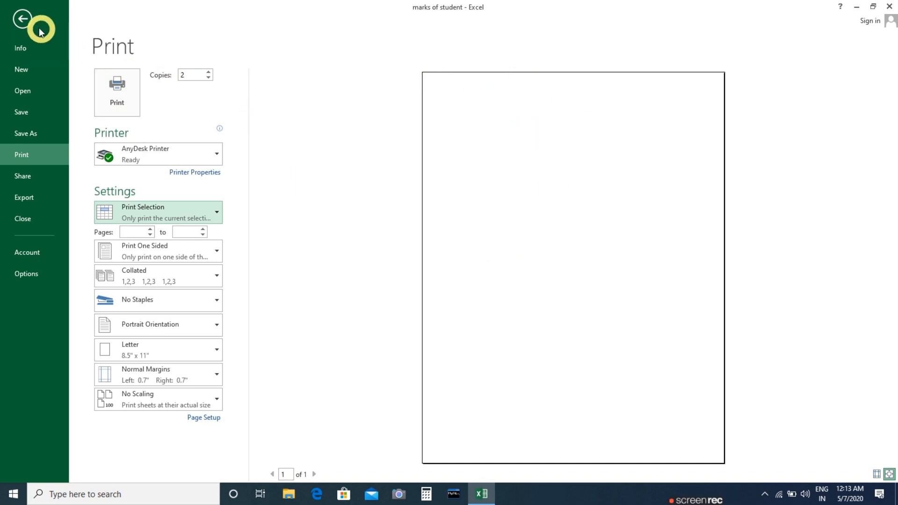
pyautogui.click(24, 24)
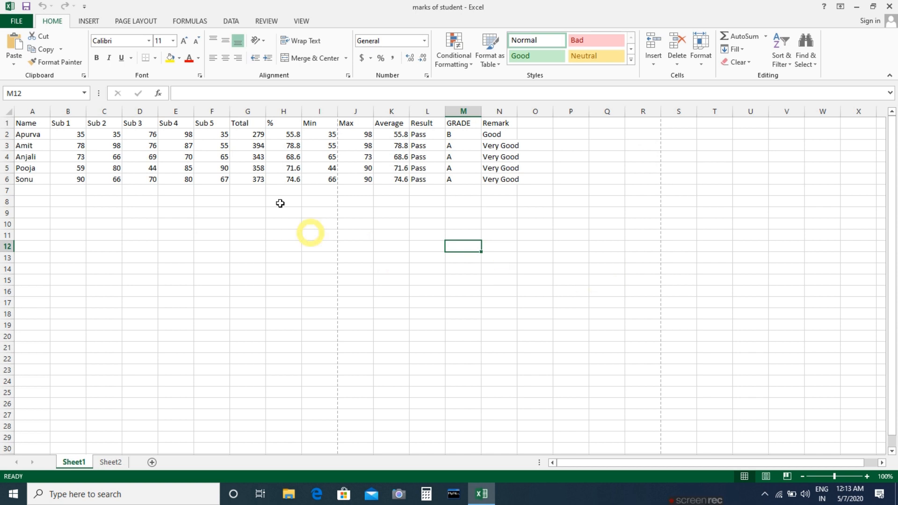
pyautogui.moveTo(28, 123); pyautogui.dragTo(222, 179)
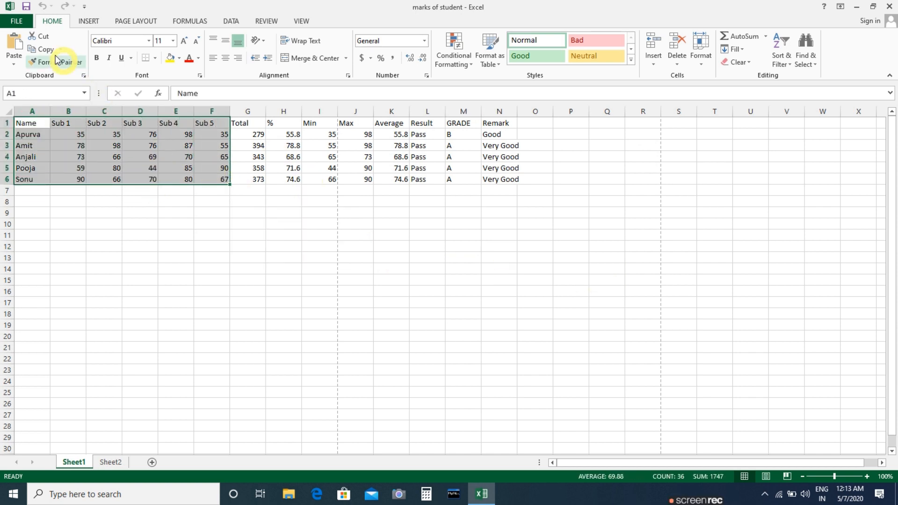
pyautogui.click(16, 21)
pyautogui.click(22, 154)
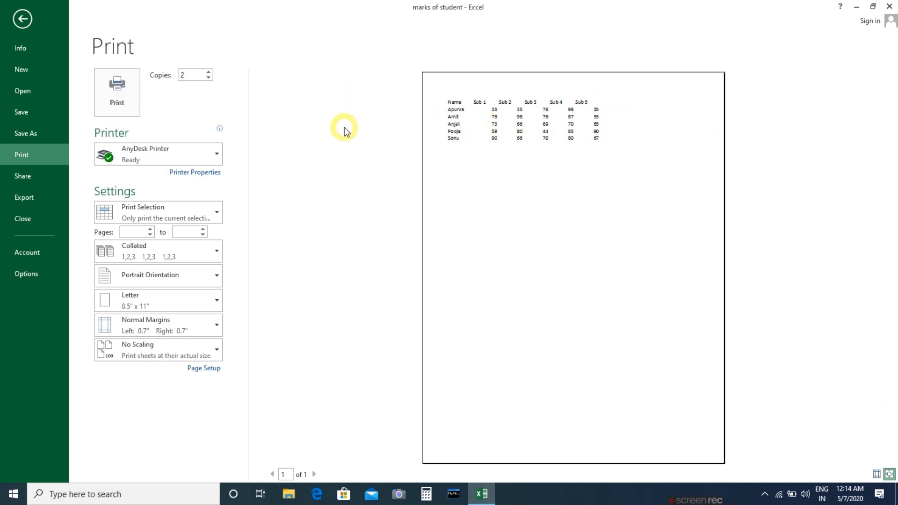
# Set the print range to Print Active Sheets with pages 1 to 2
pyautogui.click(197, 214)
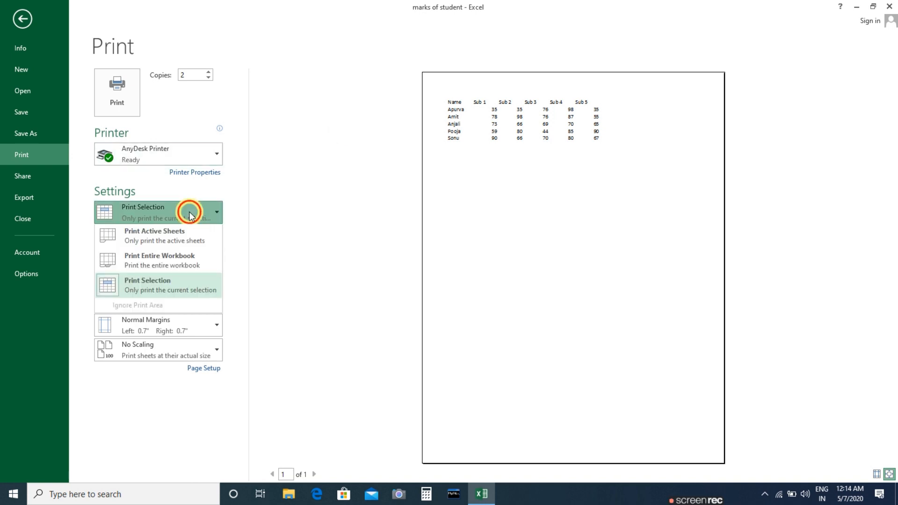
pyautogui.click(181, 247)
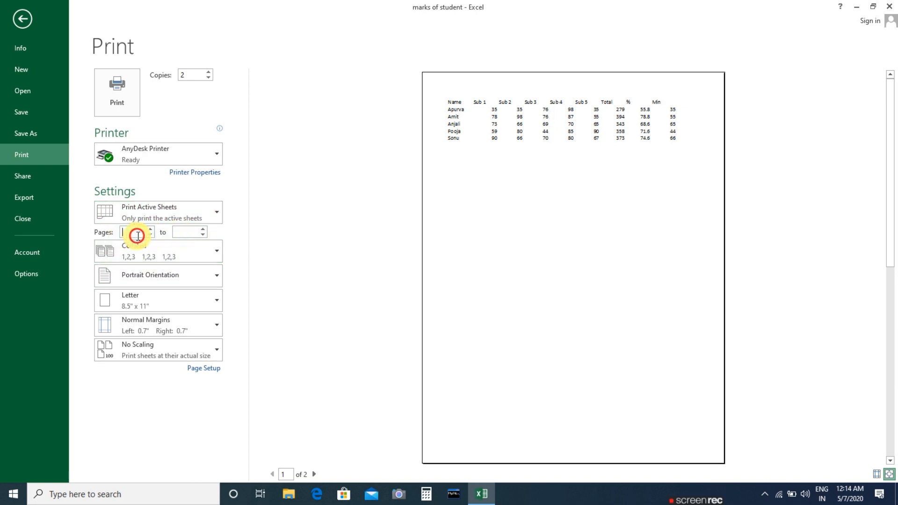
pyautogui.write('1')
pyautogui.click(183, 231)
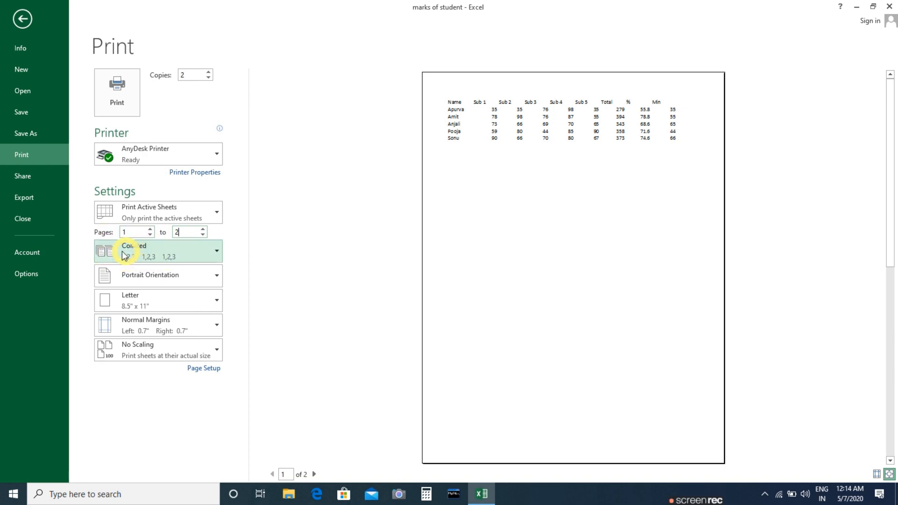
# Set the page order of the printed copies to Uncollated
pyautogui.click(155, 249)
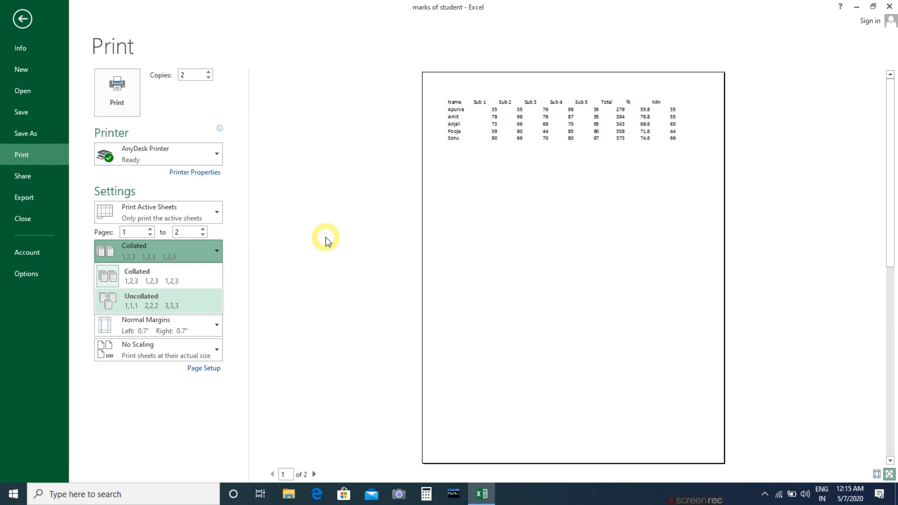
pyautogui.click(164, 303)
pyautogui.click(344, 281)
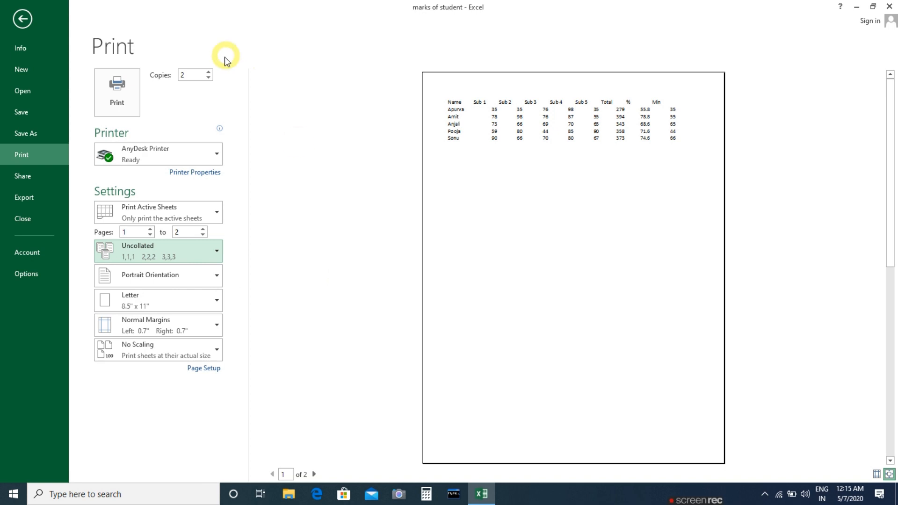
# Set the number of copies to 3 and the page order to Collated
pyautogui.click(208, 71)
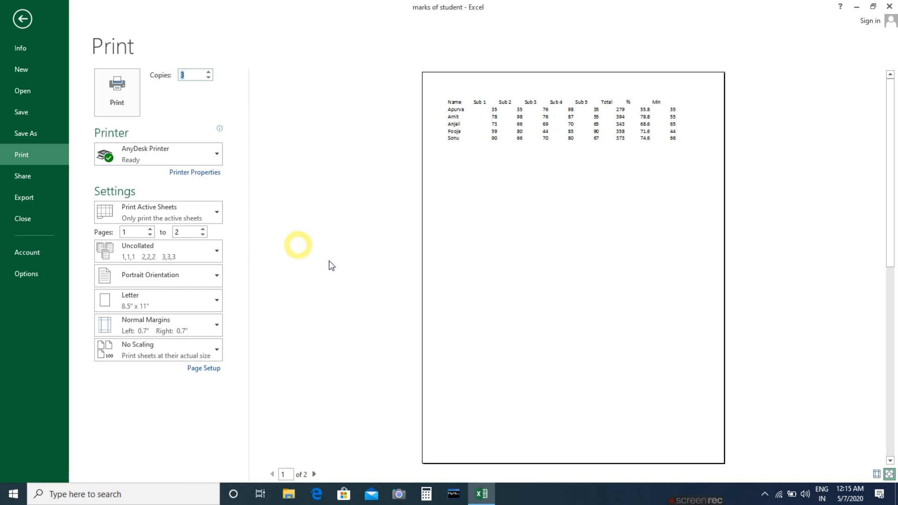
pyautogui.click(155, 257)
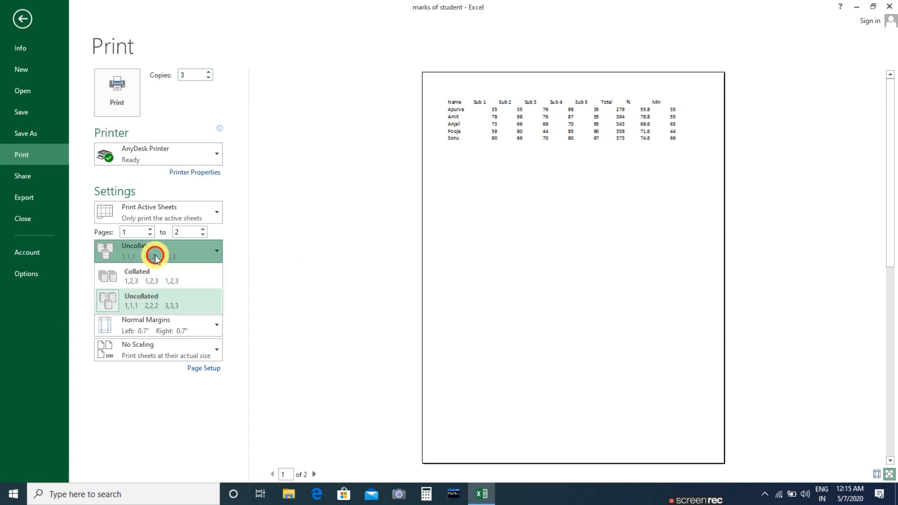
pyautogui.click(162, 284)
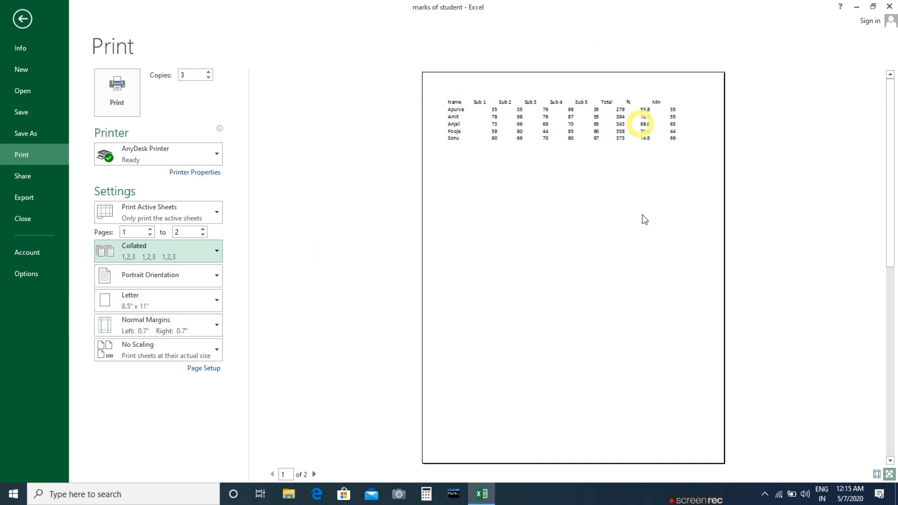
# Compare portrait and landscape in the print preview and set the page to Landscape Orientation
pyautogui.click(134, 275)
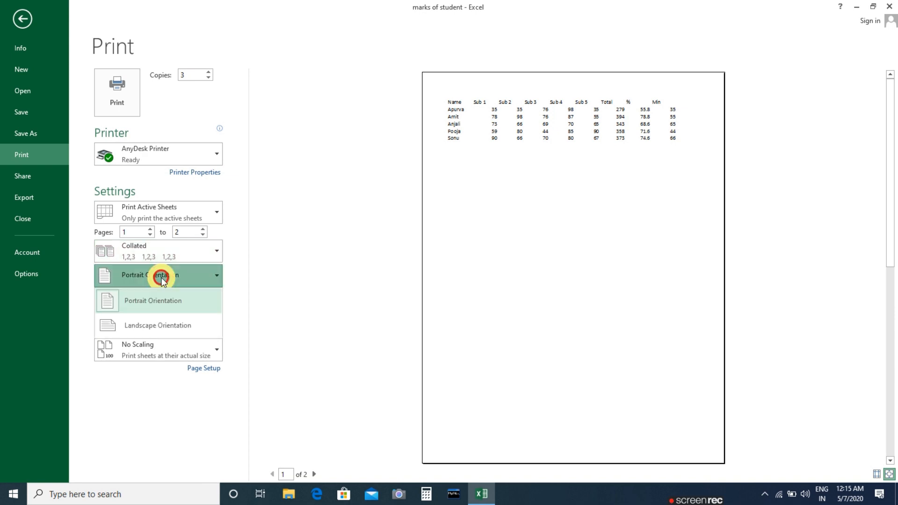
pyautogui.click(155, 328)
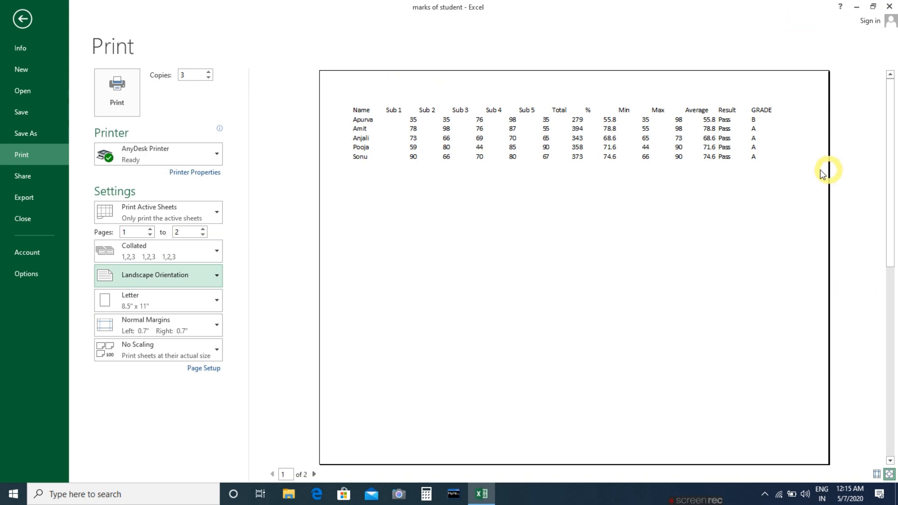
pyautogui.click(185, 274)
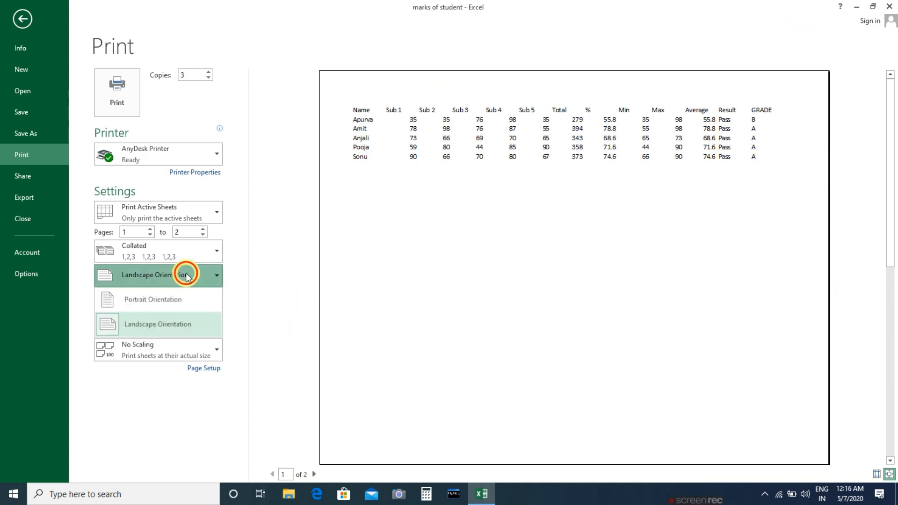
pyautogui.click(182, 304)
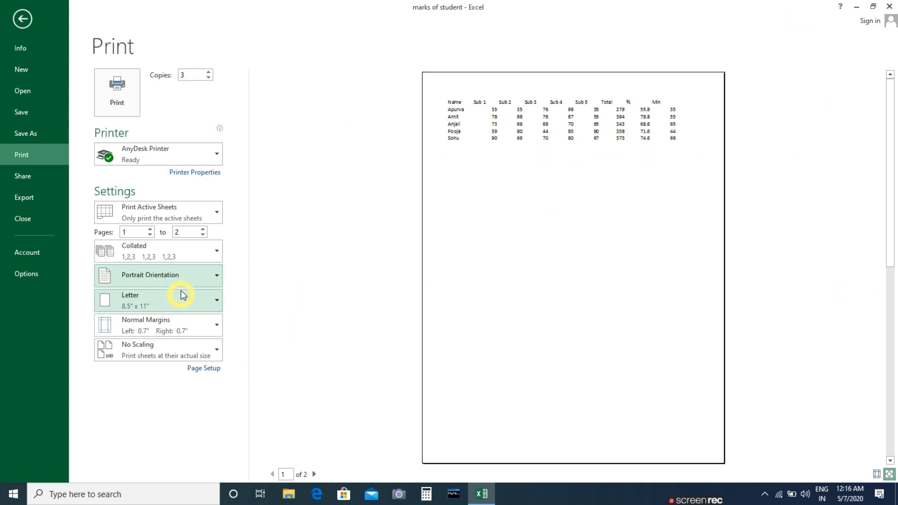
pyautogui.click(181, 275)
pyautogui.click(171, 323)
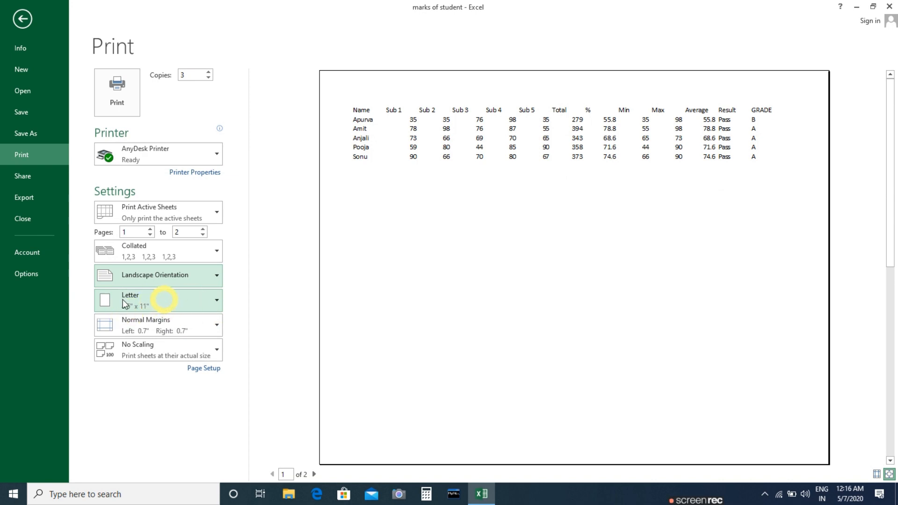
# Set the paper size to A4 and the page margins to Narrow
pyautogui.click(109, 306)
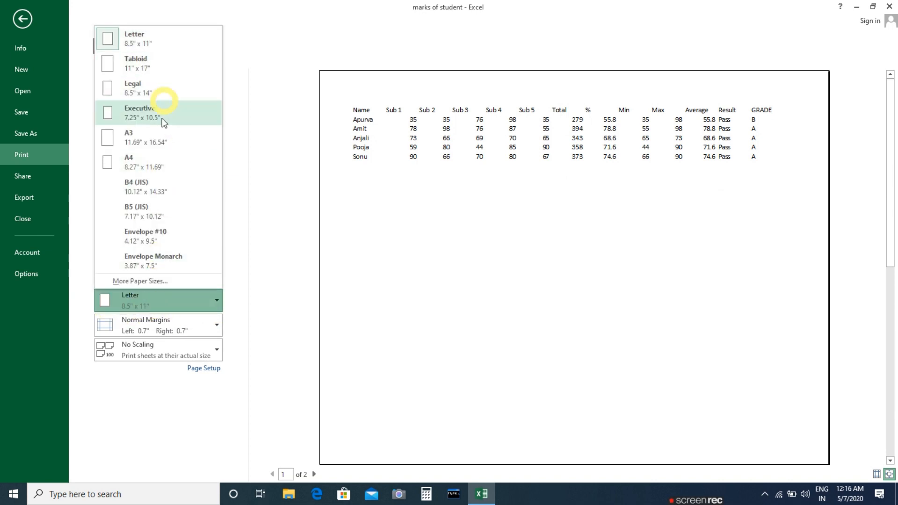
pyautogui.click(159, 163)
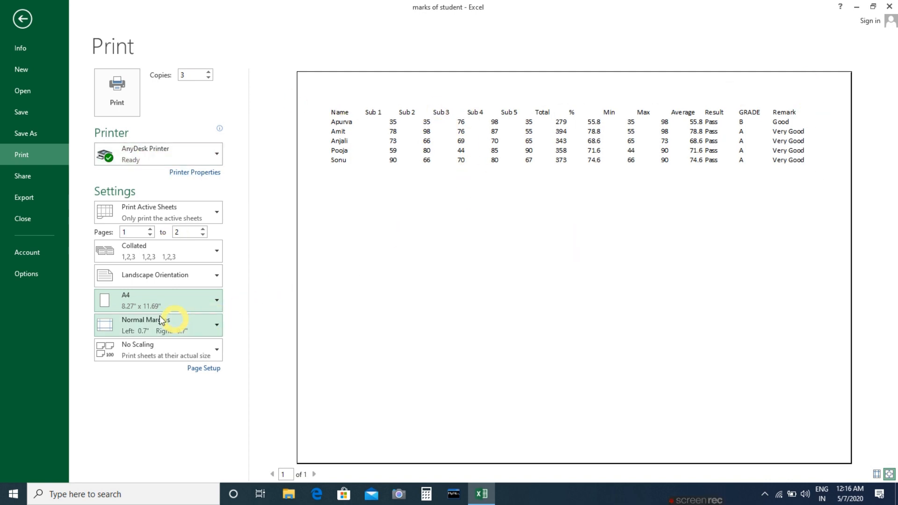
pyautogui.click(125, 323)
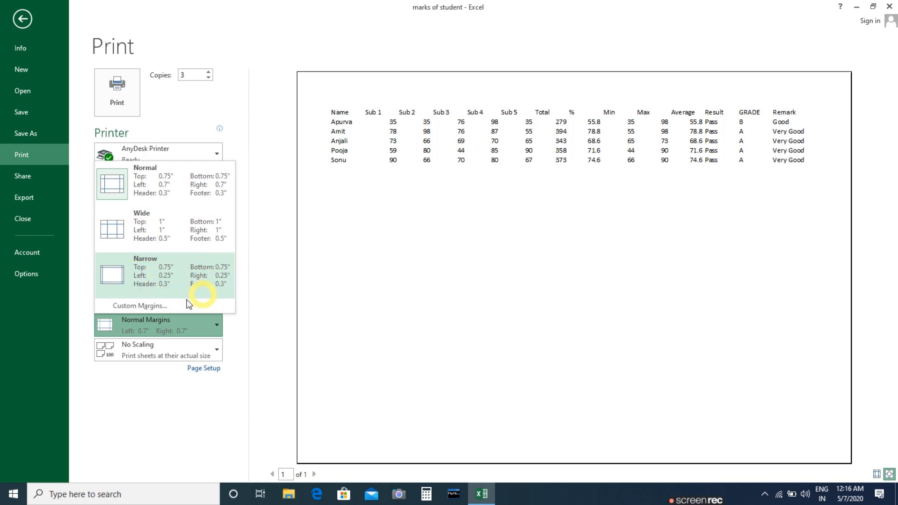
pyautogui.click(172, 281)
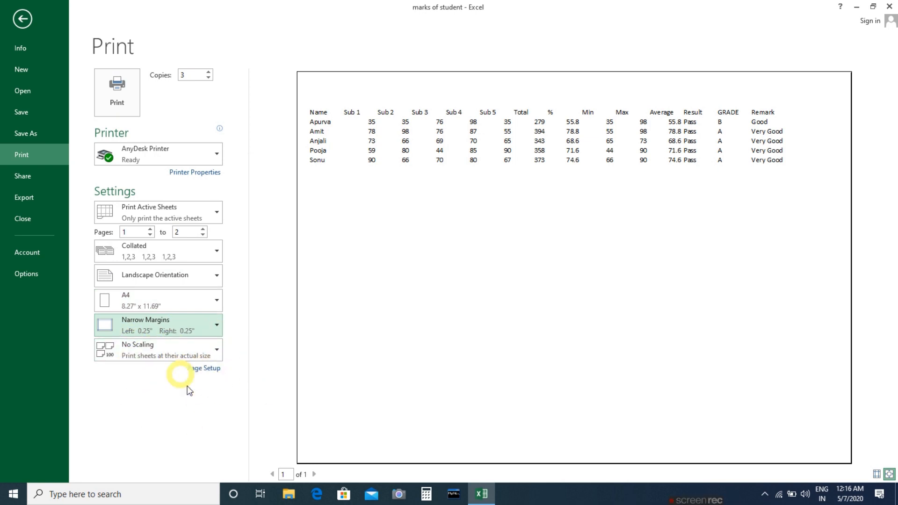
# In the page setup, scale the sheet to fit 1 page wide by 1 tall, with 600 dpi print quality
pyautogui.click(201, 368)
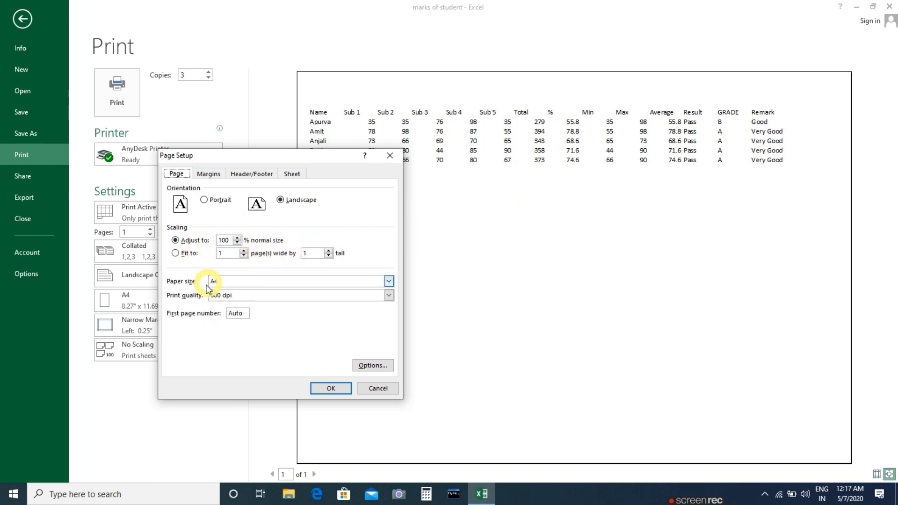
pyautogui.click(176, 253)
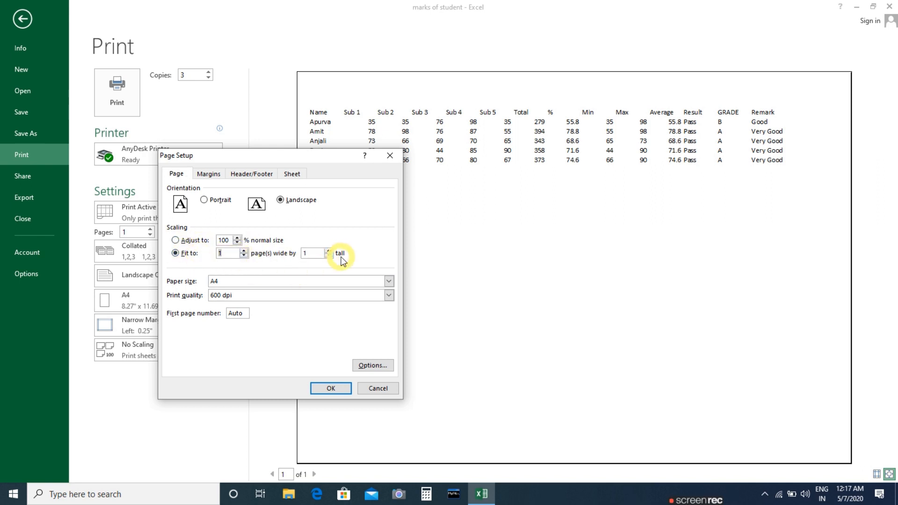
pyautogui.click(253, 297)
pyautogui.click(257, 302)
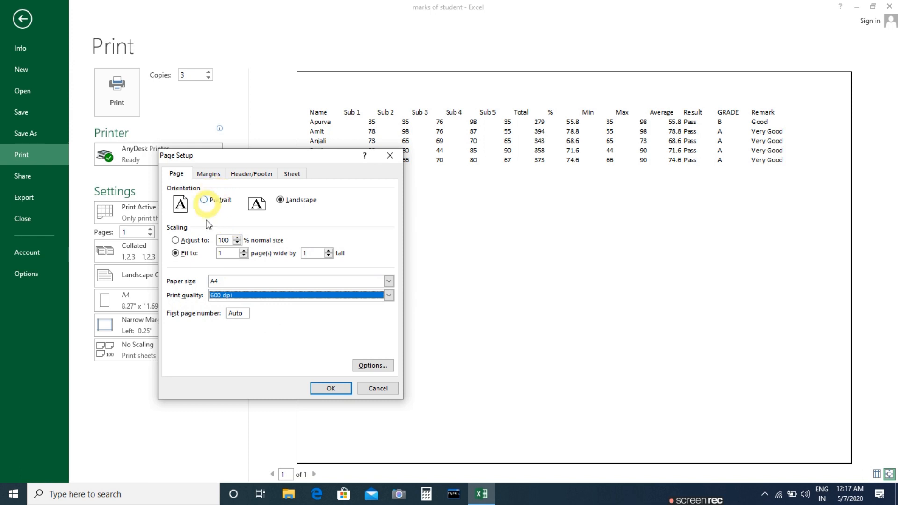
# Center the marks table on the page both horizontally and vertically, keeping the top margin at 0.75, and apply the page setup
pyautogui.click(207, 174)
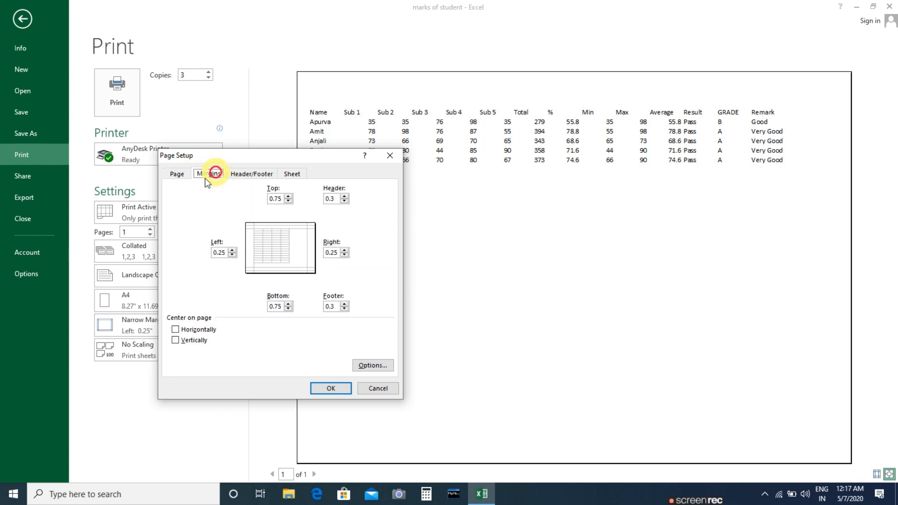
pyautogui.click(289, 196)
pyautogui.click(289, 201)
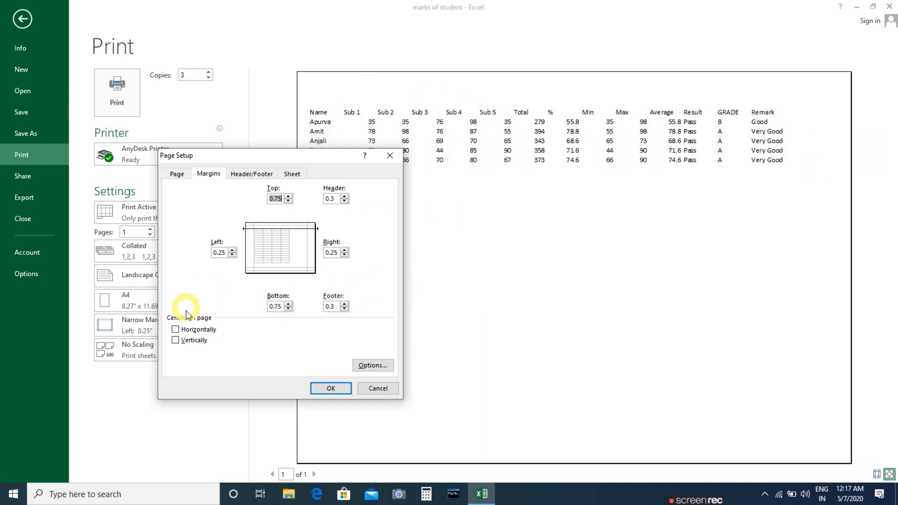
pyautogui.click(188, 331)
pyautogui.click(189, 340)
pyautogui.click(343, 388)
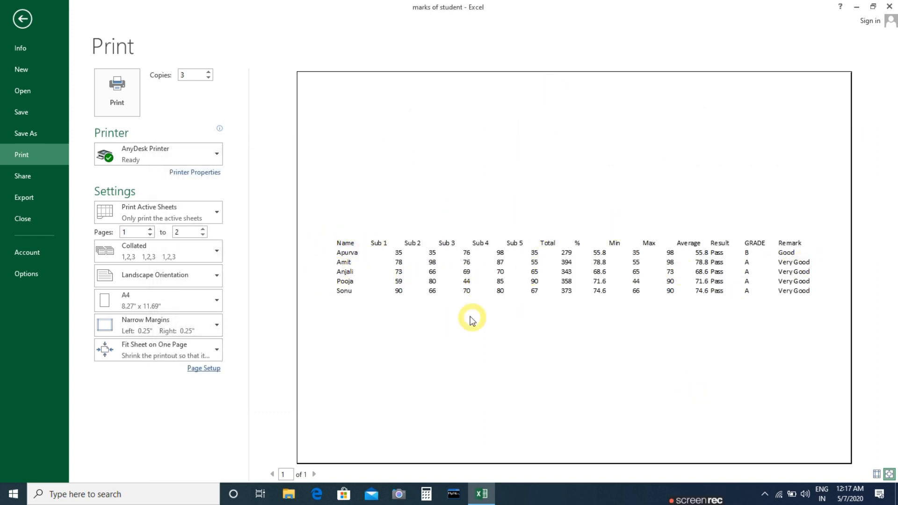
# Turn off vertical centering in the page setup so the marks table is centered only horizontally
pyautogui.click(206, 368)
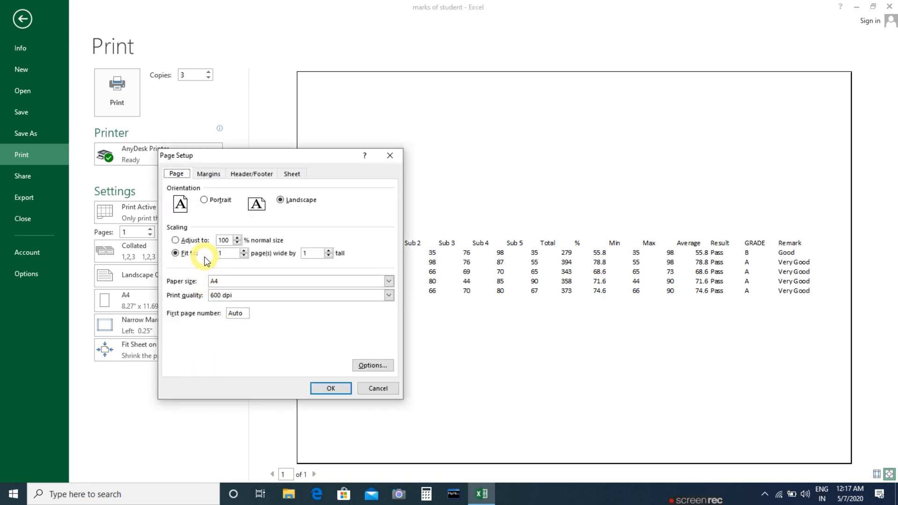
pyautogui.click(218, 174)
pyautogui.click(176, 340)
pyautogui.click(176, 340)
pyautogui.click(176, 330)
pyautogui.click(331, 389)
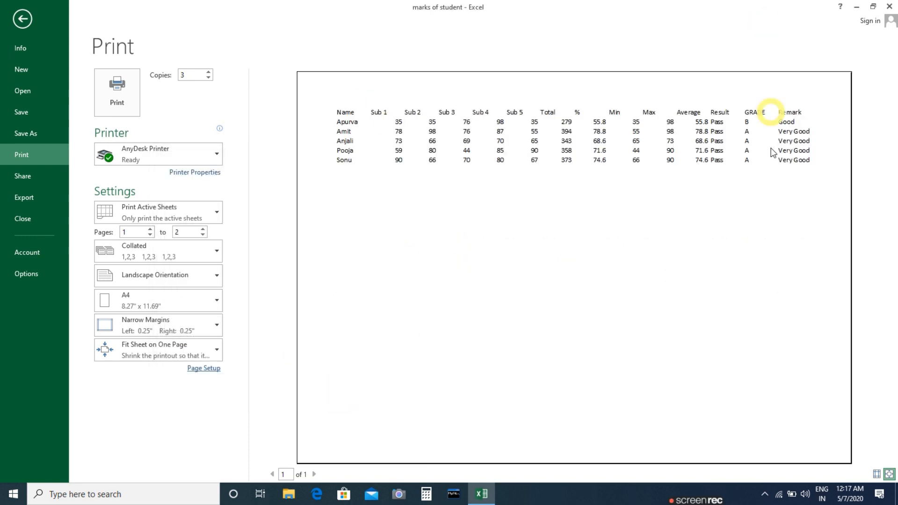
# Start a custom page header and insert the date field in its left section
pyautogui.click(204, 368)
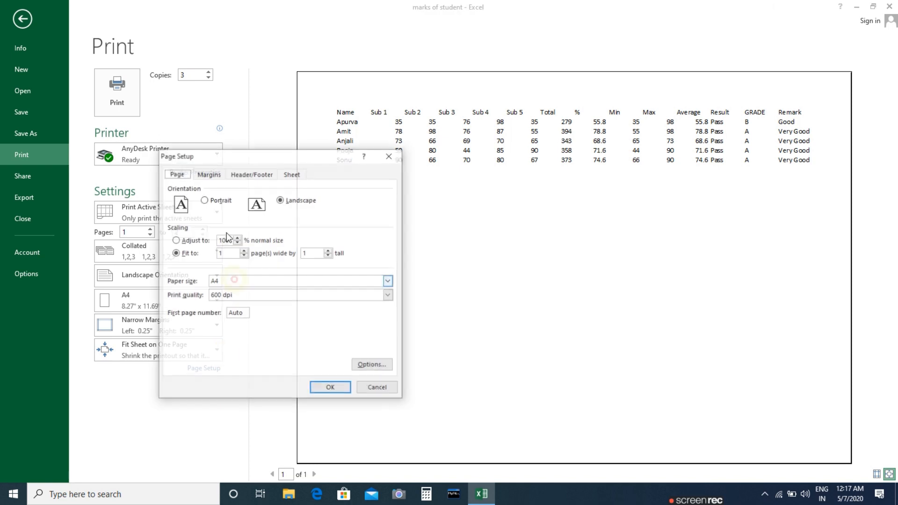
pyautogui.click(209, 174)
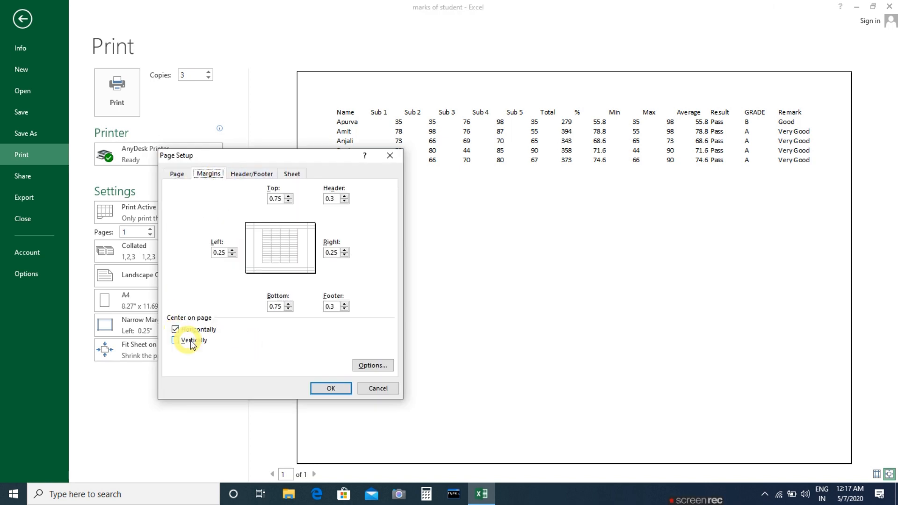
pyautogui.click(257, 174)
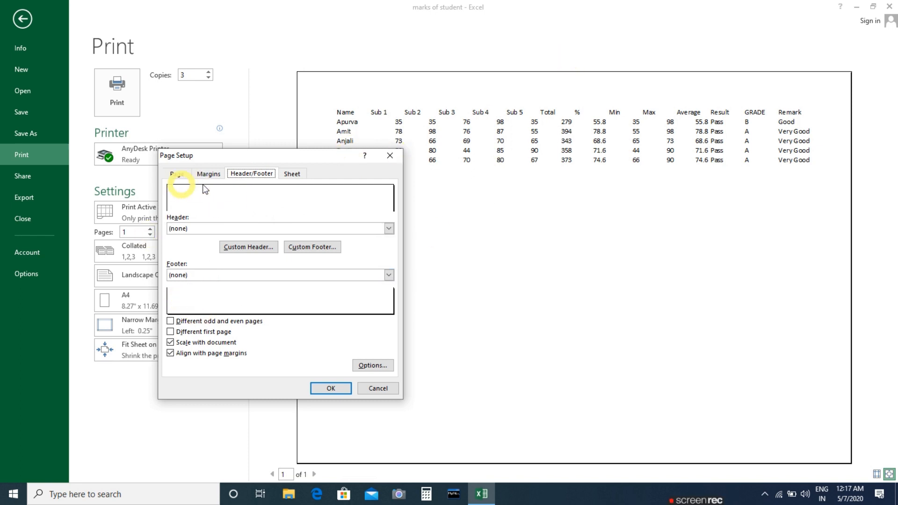
pyautogui.click(247, 247)
pyautogui.click(116, 300)
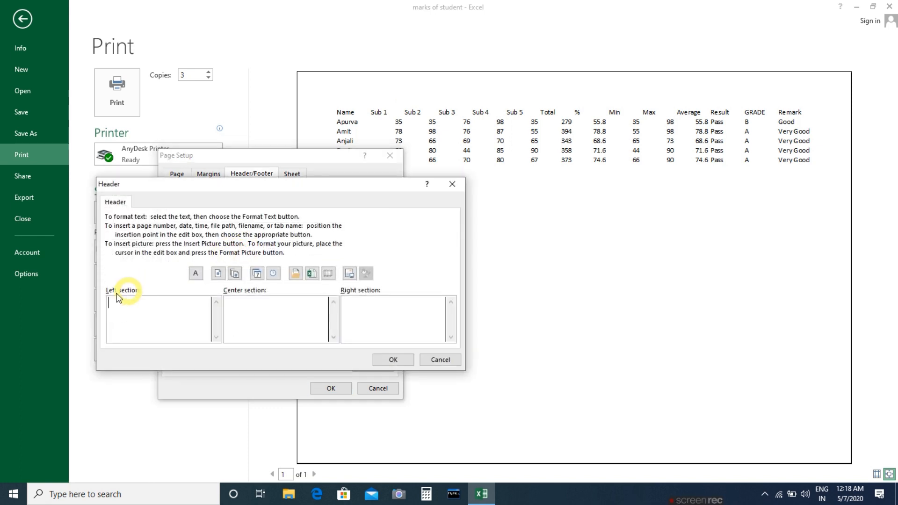
pyautogui.click(355, 307)
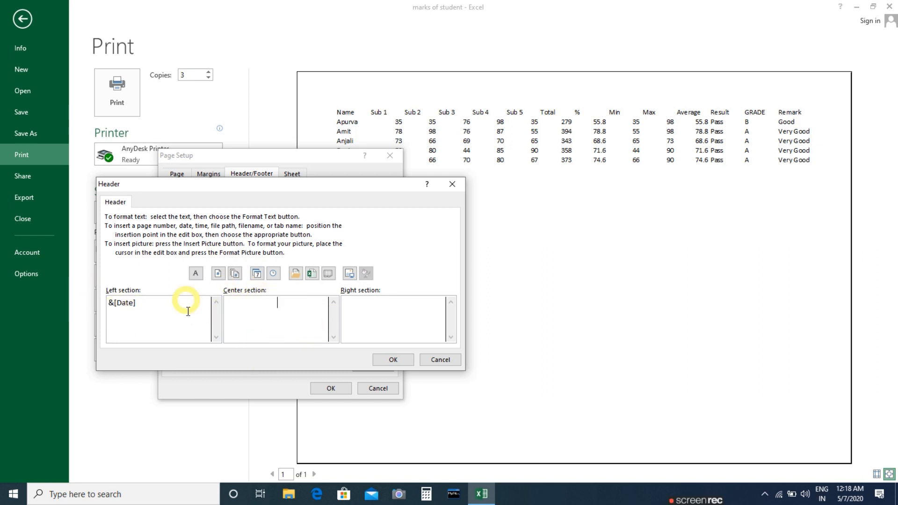
# Format the header's date field in red Adobe Caslon Pro Bold, italic, size 18
pyautogui.moveTo(137, 303); pyautogui.dragTo(117, 308)
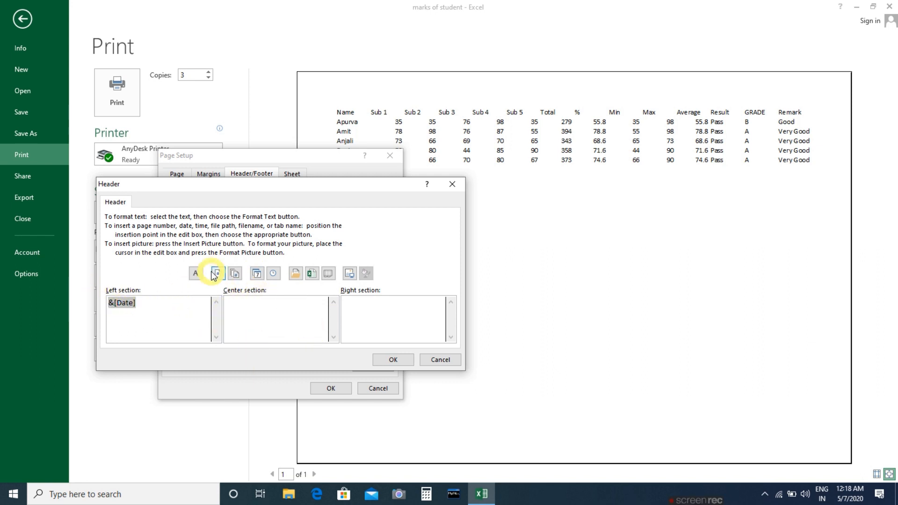
pyautogui.click(196, 274)
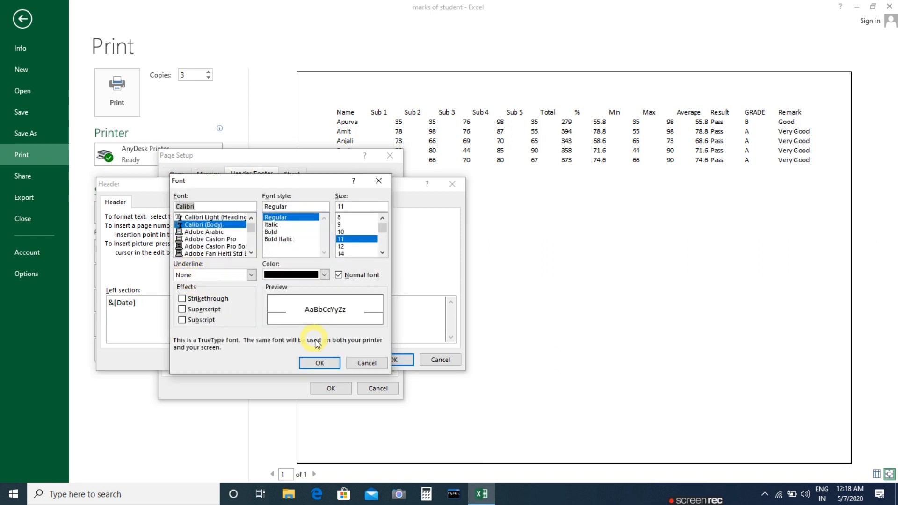
pyautogui.click(360, 364)
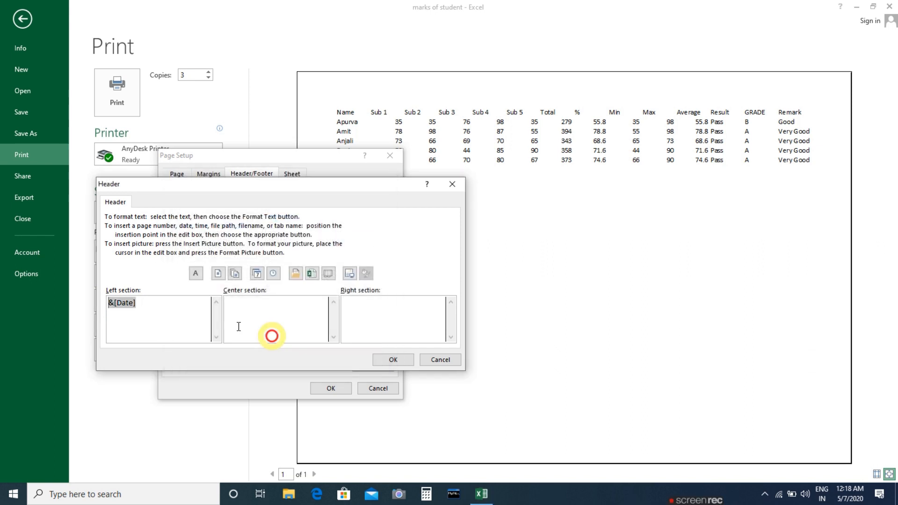
pyautogui.click(194, 275)
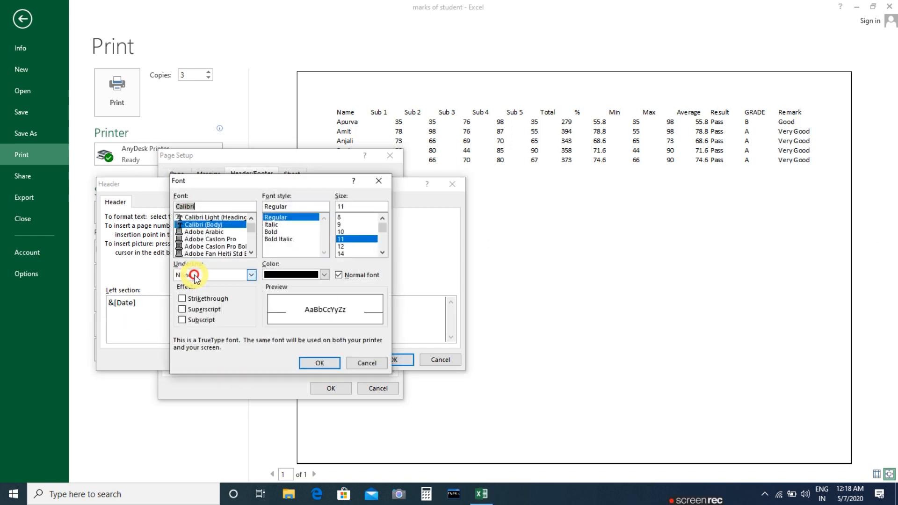
pyautogui.click(382, 253)
pyautogui.click(356, 253)
pyautogui.click(324, 275)
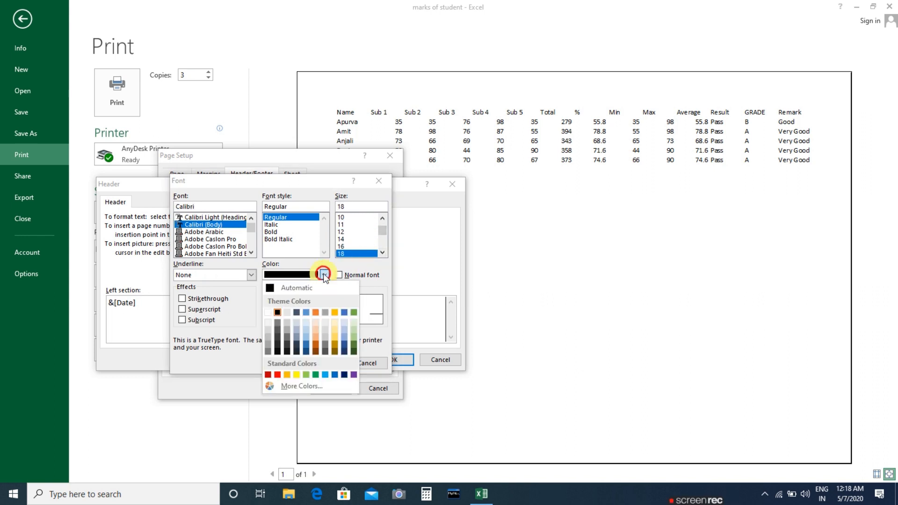
pyautogui.click(278, 375)
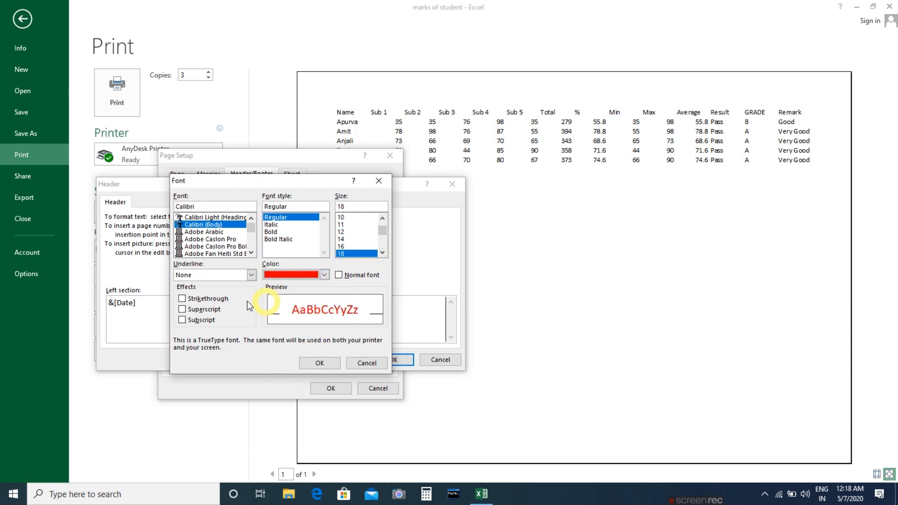
pyautogui.click(215, 247)
pyautogui.click(314, 367)
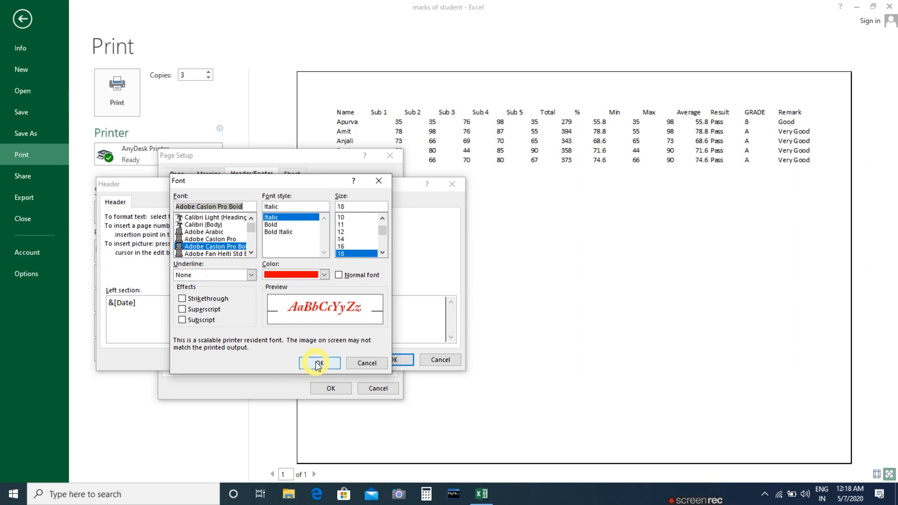
# Enter the title "Student Report" in the center section of the custom header
pyautogui.click(313, 343)
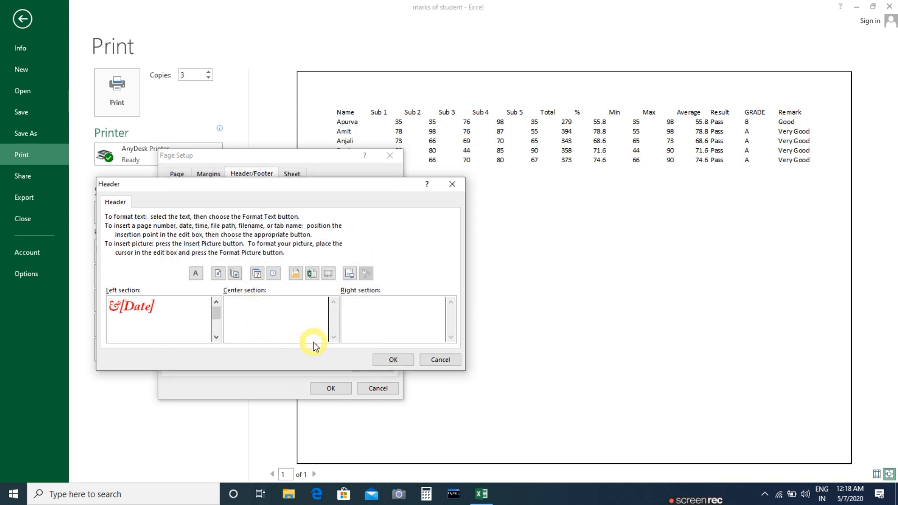
pyautogui.write('S')
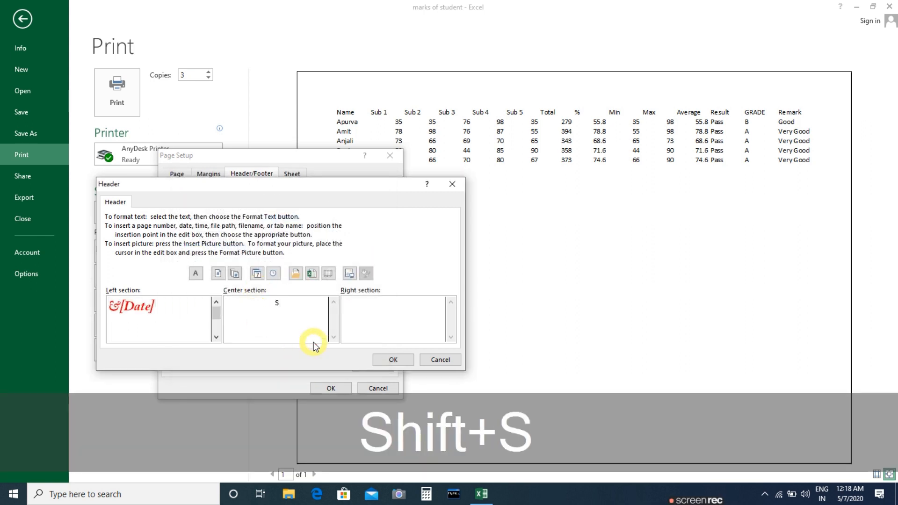
pyautogui.write('tudent ')
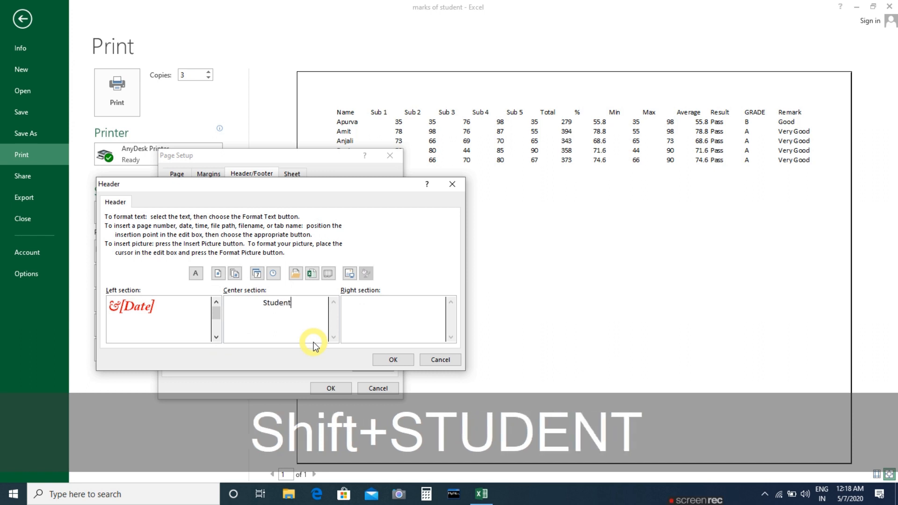
pyautogui.write('Report')
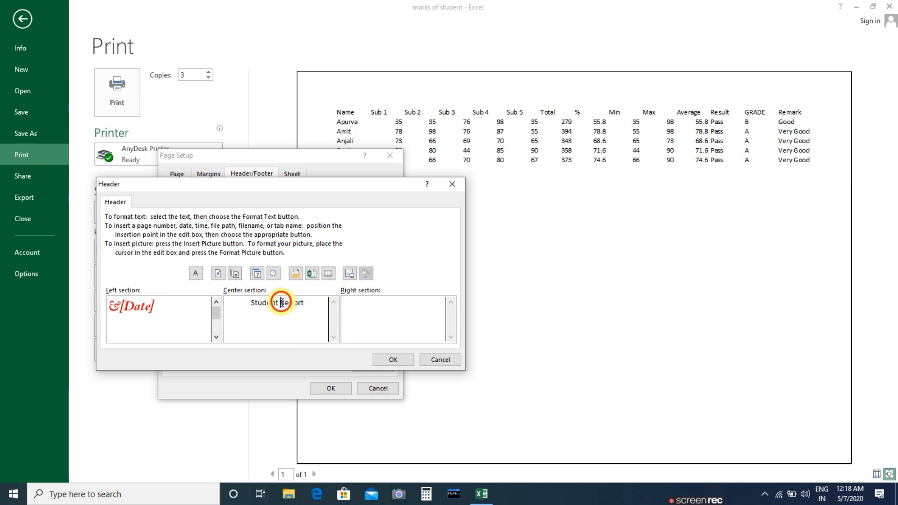
# Set the font size of the header's "Student Report" title to 18
pyautogui.moveTo(309, 303); pyautogui.dragTo(225, 303)
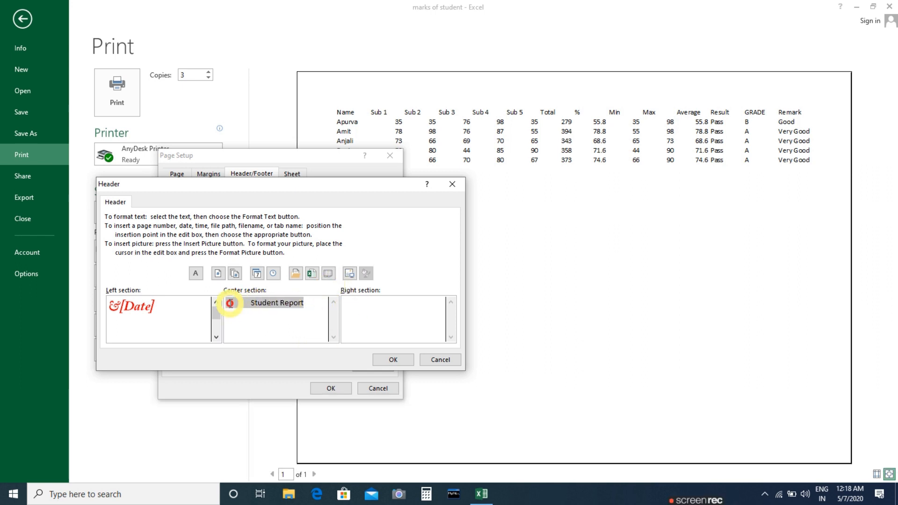
pyautogui.click(197, 275)
pyautogui.click(383, 254)
pyautogui.click(383, 253)
pyautogui.click(383, 253)
pyautogui.click(341, 247)
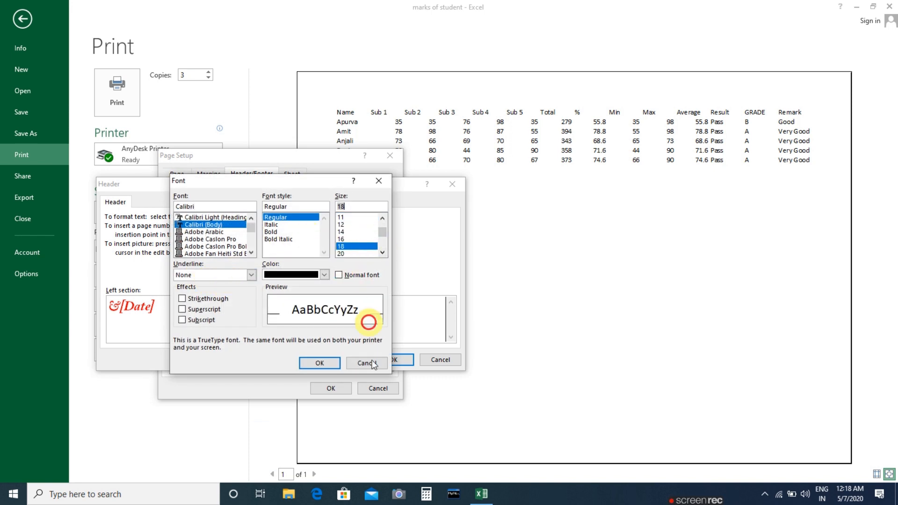
pyautogui.click(320, 364)
# Insert the number-of-pages field in the header's right section and apply the header to the page setup
pyautogui.click(383, 317)
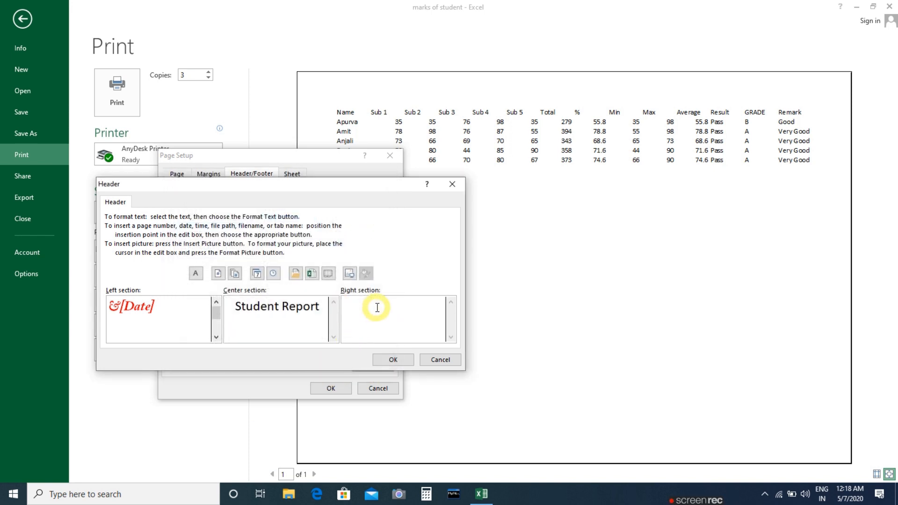
pyautogui.click(235, 273)
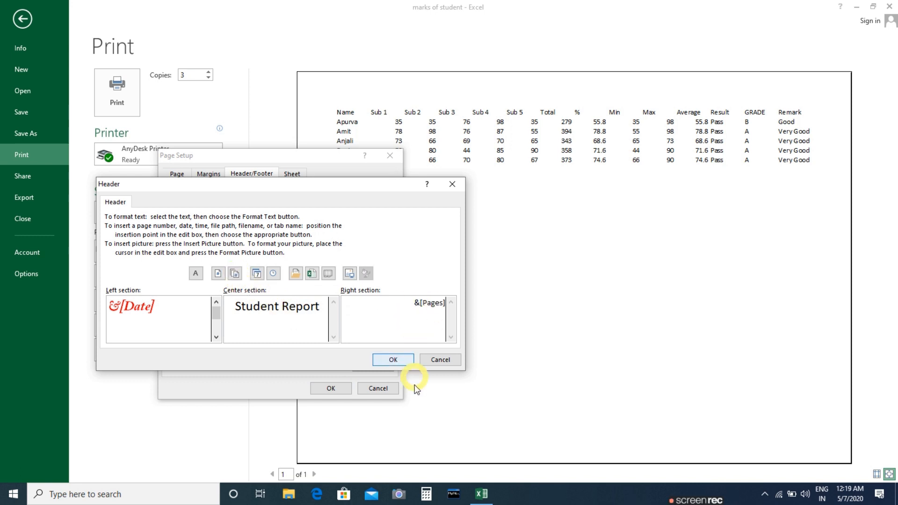
pyautogui.click(393, 360)
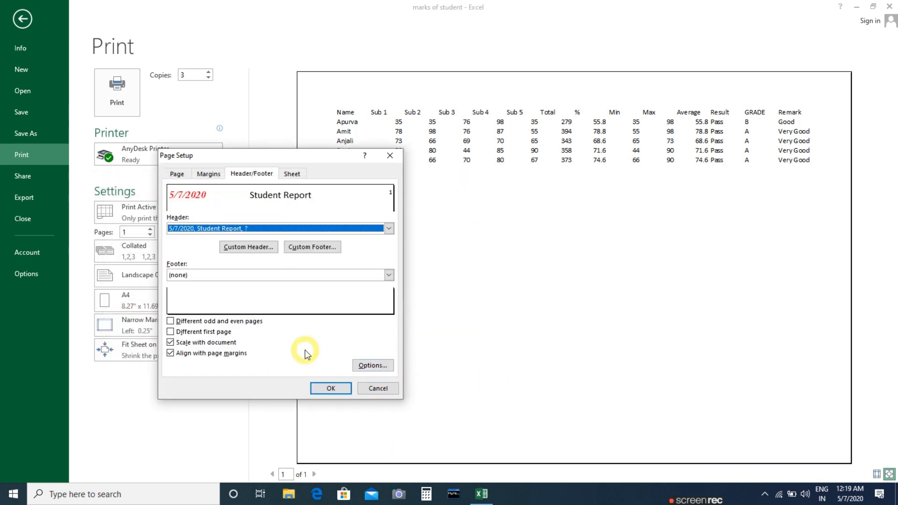
pyautogui.click(325, 389)
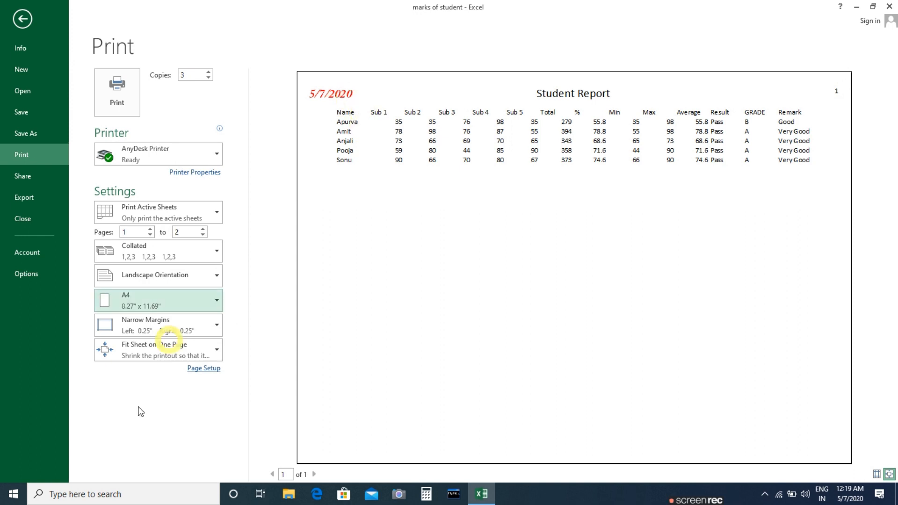
# Reopen the custom header, delete the contents of its left, center and right sections, and apply the page setup
pyautogui.click(196, 369)
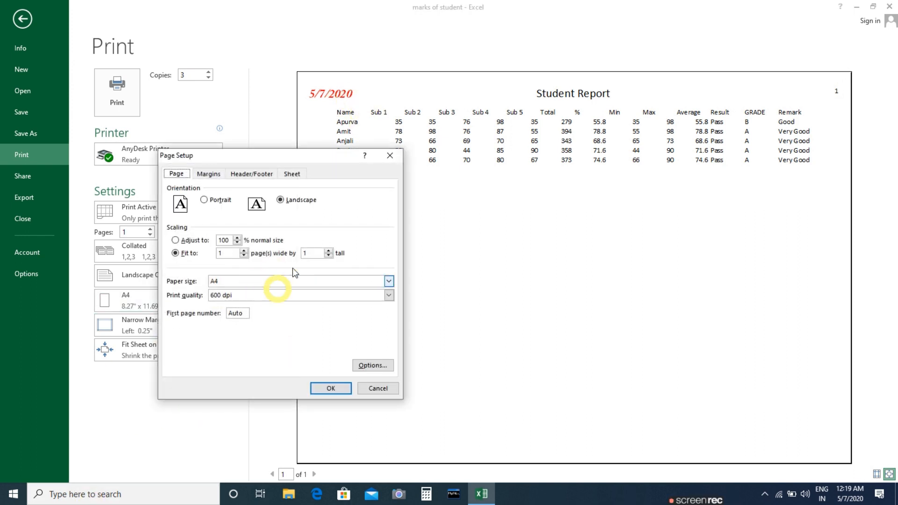
pyautogui.click(238, 179)
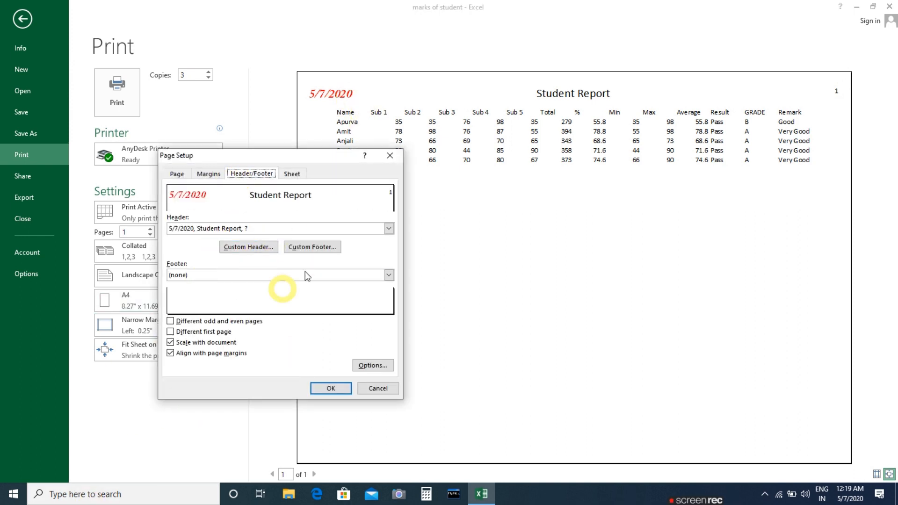
pyautogui.click(311, 228)
pyautogui.click(311, 229)
pyautogui.click(250, 240)
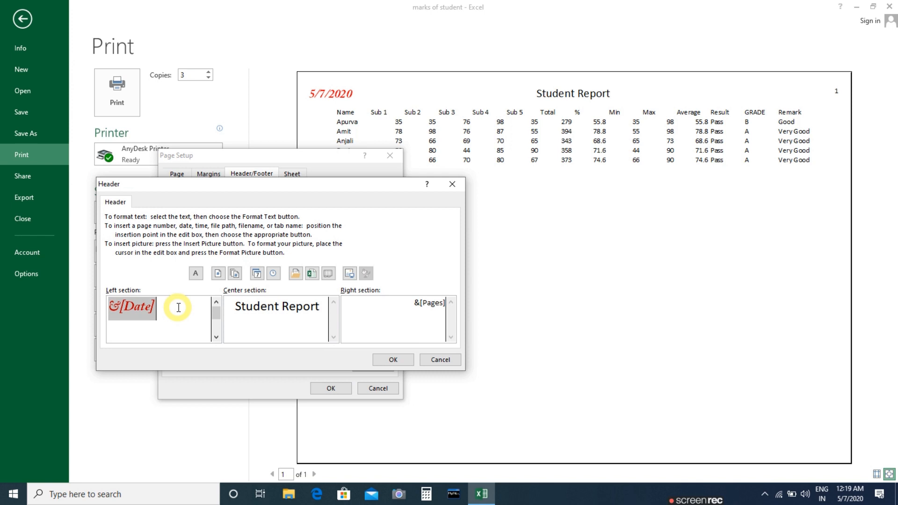
pyautogui.press('Delete')
pyautogui.click(264, 306)
pyautogui.moveTo(321, 307); pyautogui.dragTo(260, 305)
pyautogui.press('Delete')
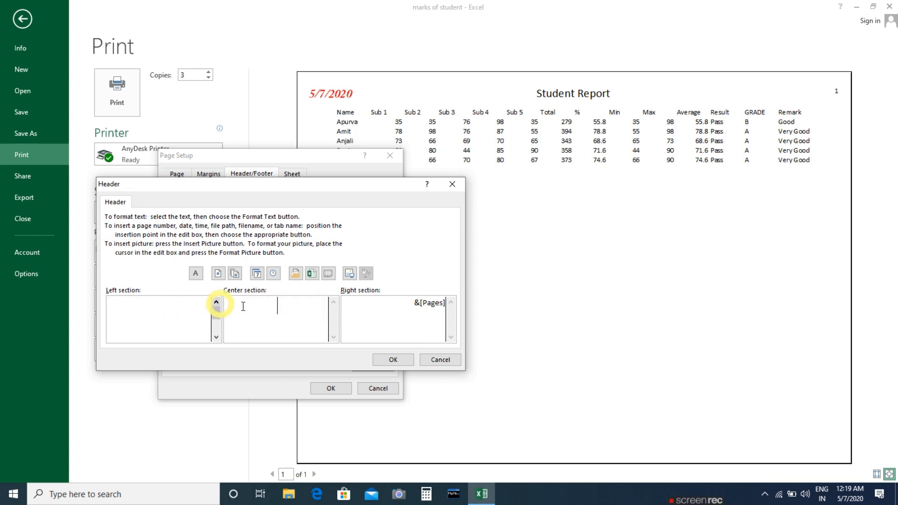
pyautogui.moveTo(382, 309); pyautogui.dragTo(470, 300)
pyautogui.press('Delete')
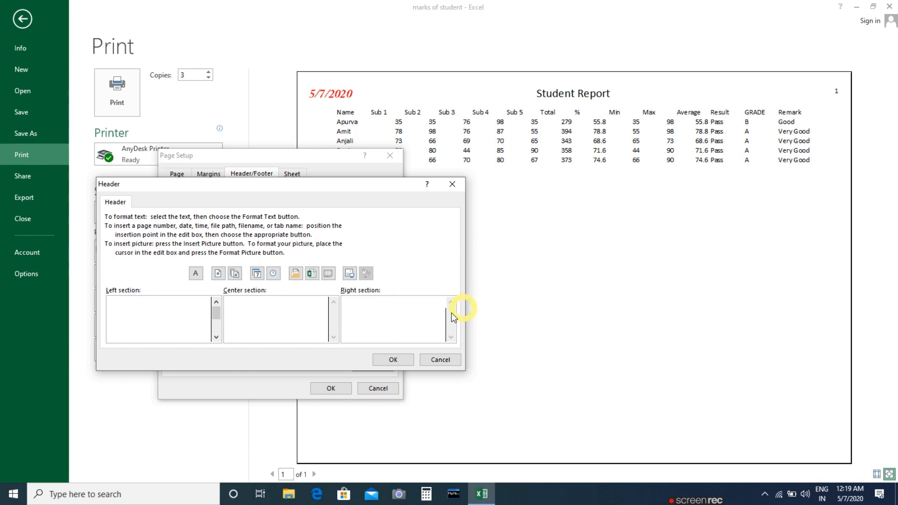
pyautogui.click(383, 360)
pyautogui.click(331, 388)
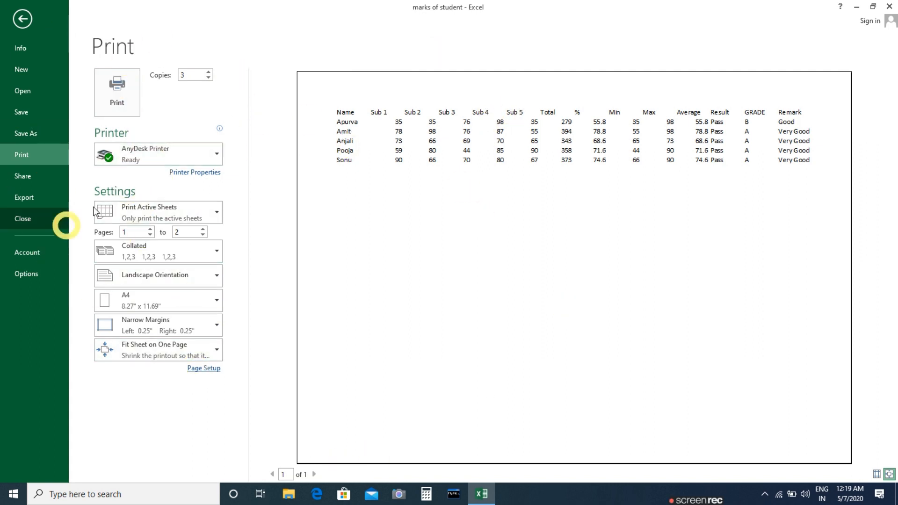
# Review the workbook's sharing options and the PDF/XPS export settings, then close them without publishing
pyautogui.click(34, 177)
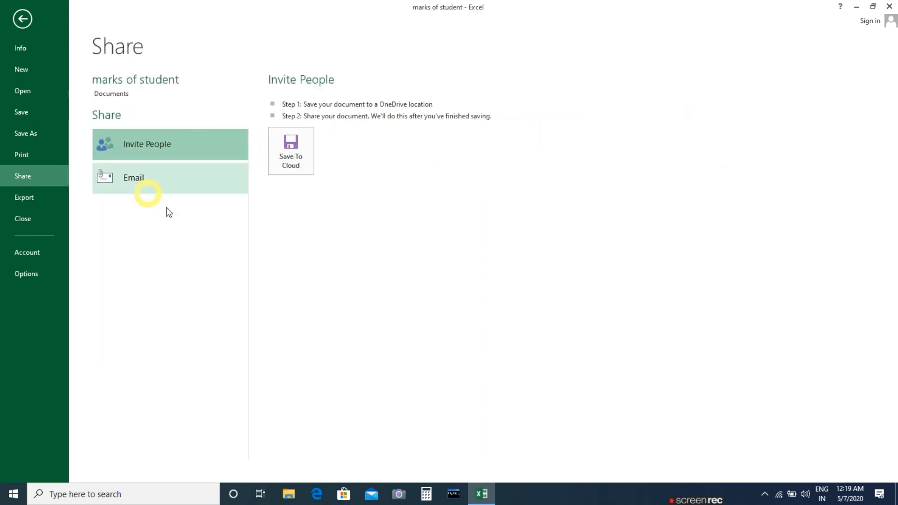
pyautogui.click(30, 201)
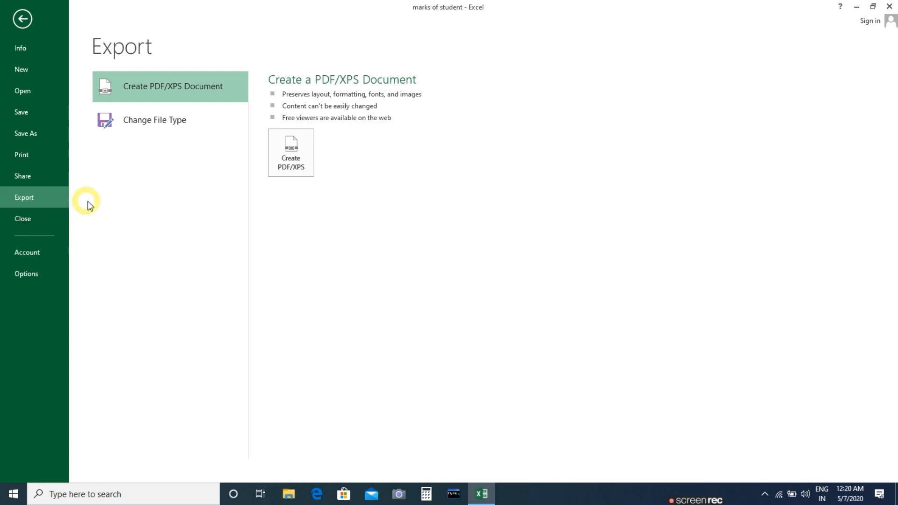
pyautogui.click(290, 158)
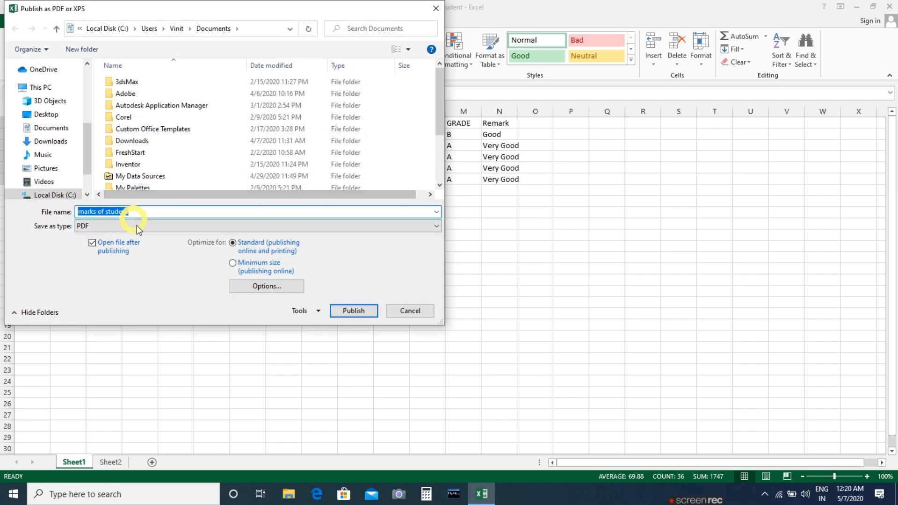
pyautogui.click(138, 228)
pyautogui.click(137, 231)
pyautogui.click(88, 212)
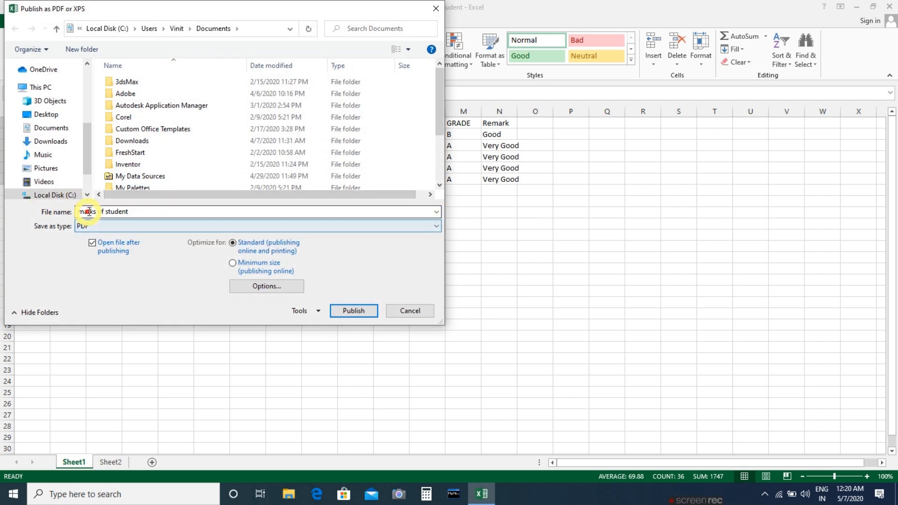
pyautogui.click(403, 323)
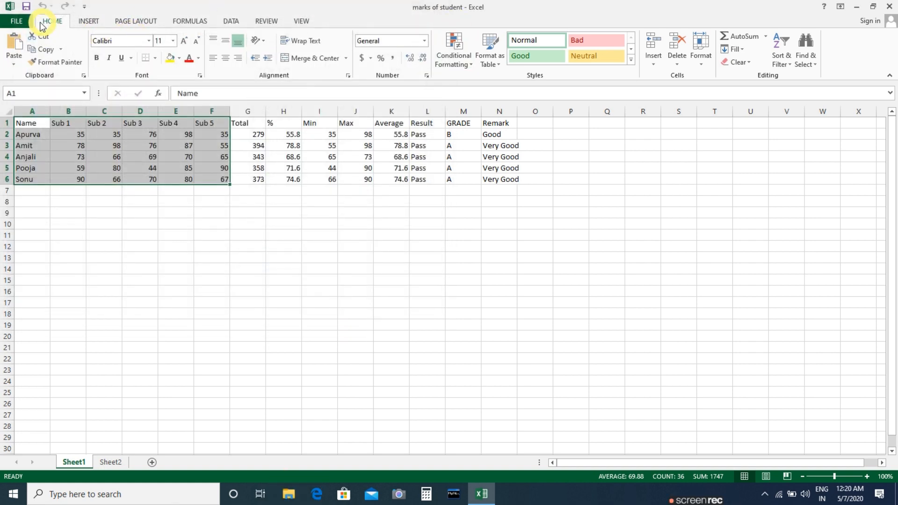
# Try the Dark Gray Office theme in the account settings, restore Light Gray, and return to the worksheet
pyautogui.click(22, 22)
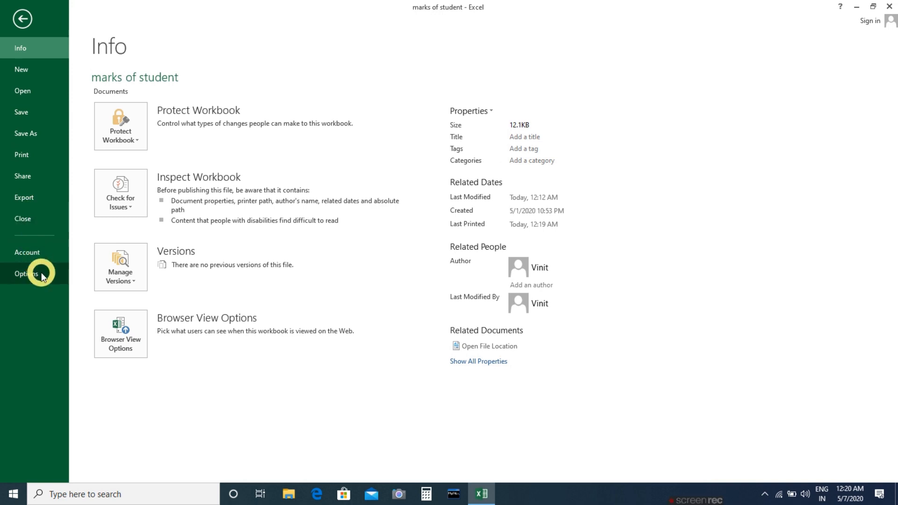
pyautogui.click(35, 252)
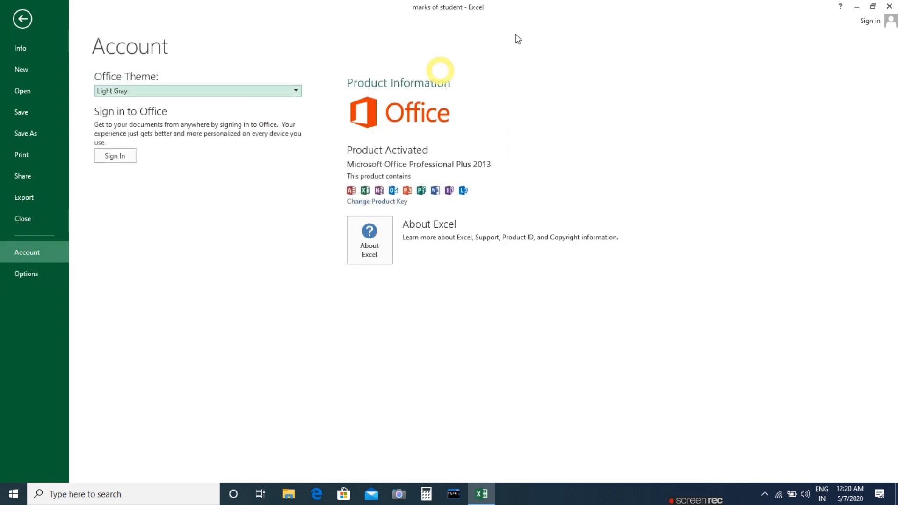
pyautogui.click(129, 90)
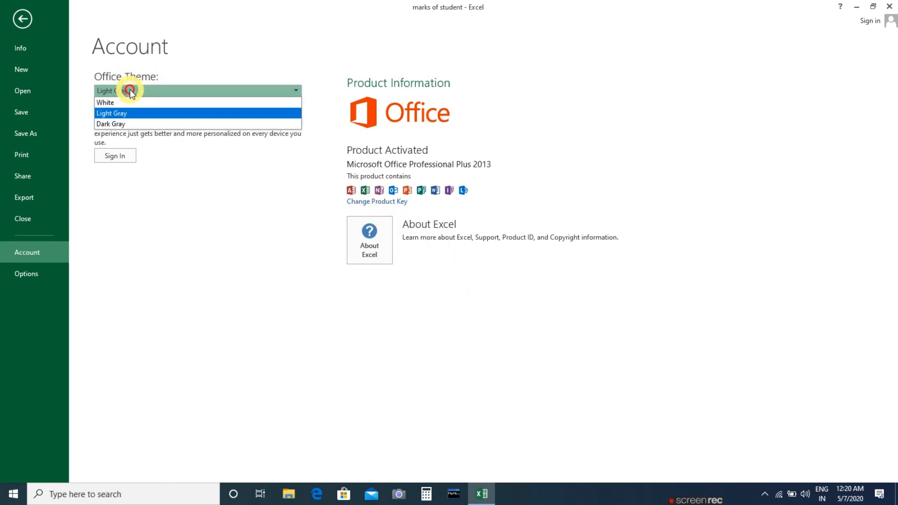
pyautogui.click(130, 123)
pyautogui.click(162, 96)
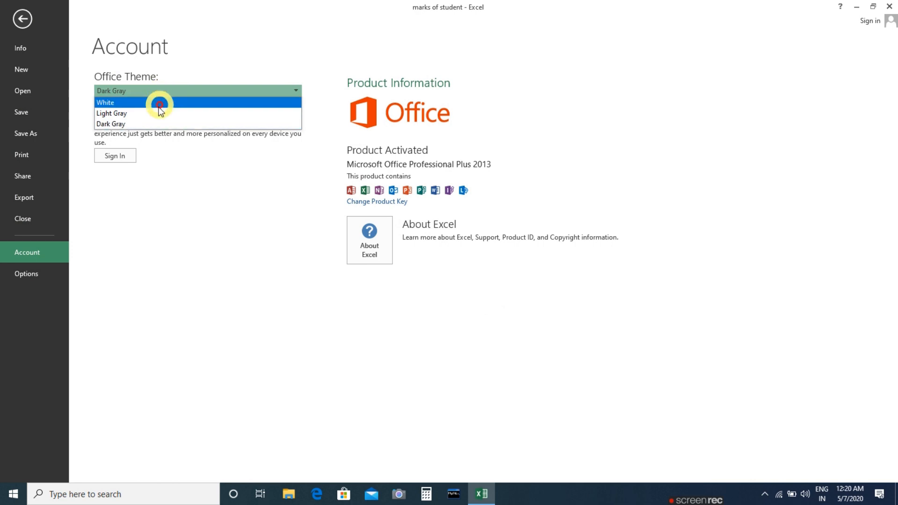
pyautogui.click(156, 113)
pyautogui.click(26, 14)
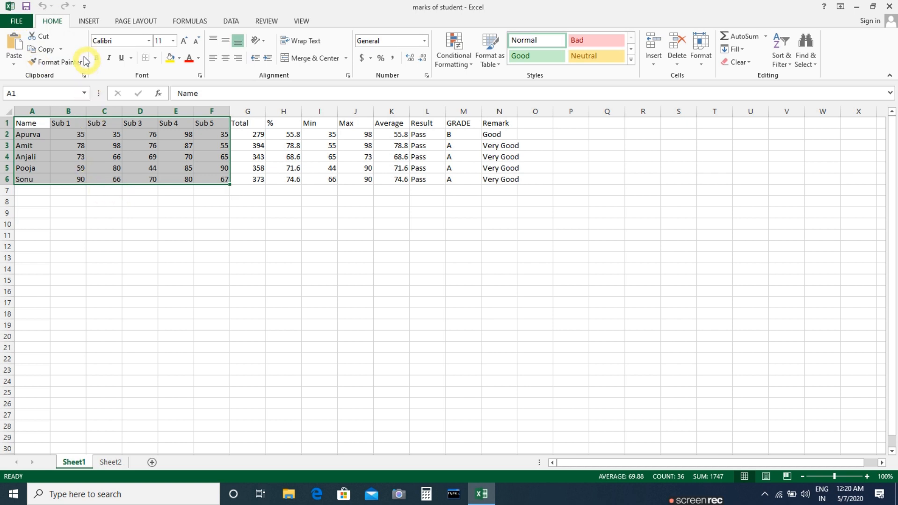
# Copy the marks in C3:F6 and paste them on the same sheet starting at cell G17
pyautogui.click(189, 223)
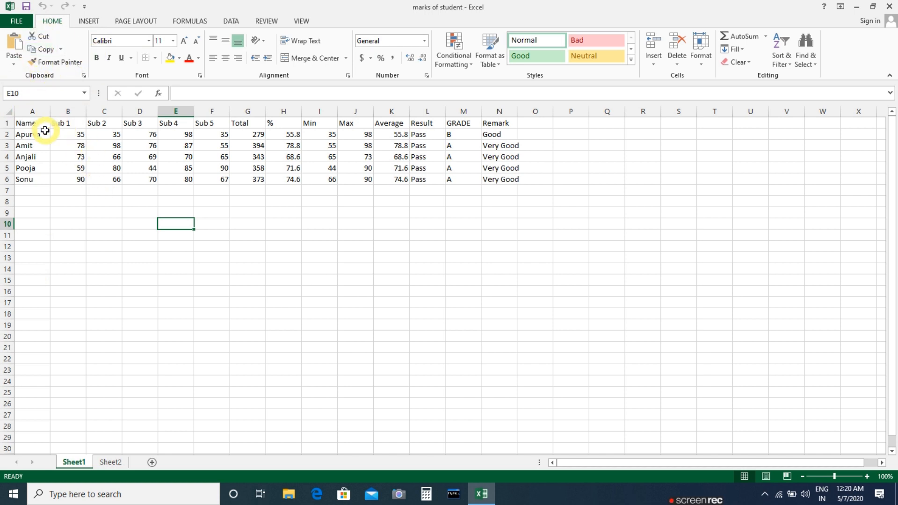
pyautogui.moveTo(101, 145); pyautogui.dragTo(219, 179)
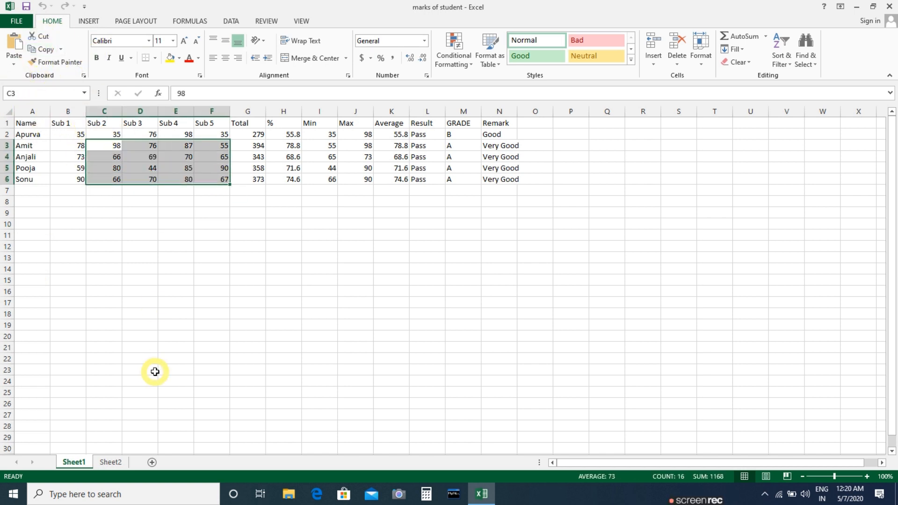
pyautogui.click(46, 50)
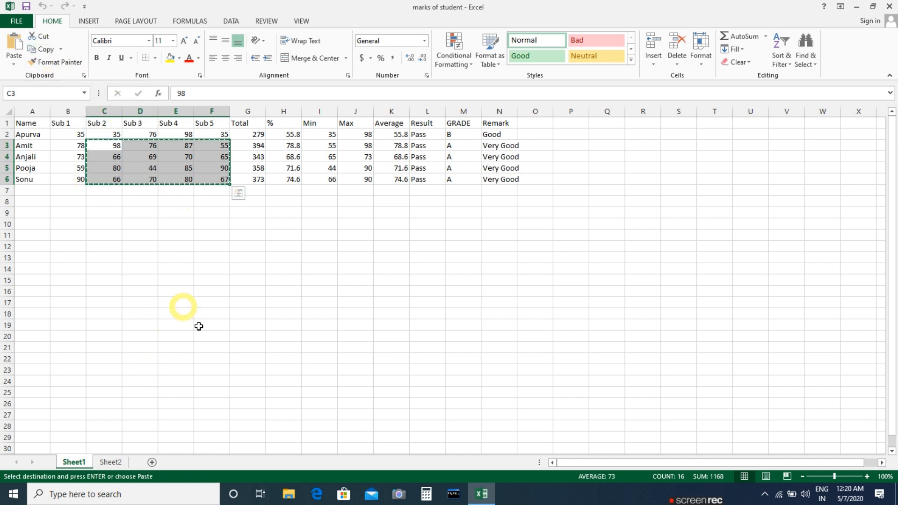
pyautogui.click(248, 303)
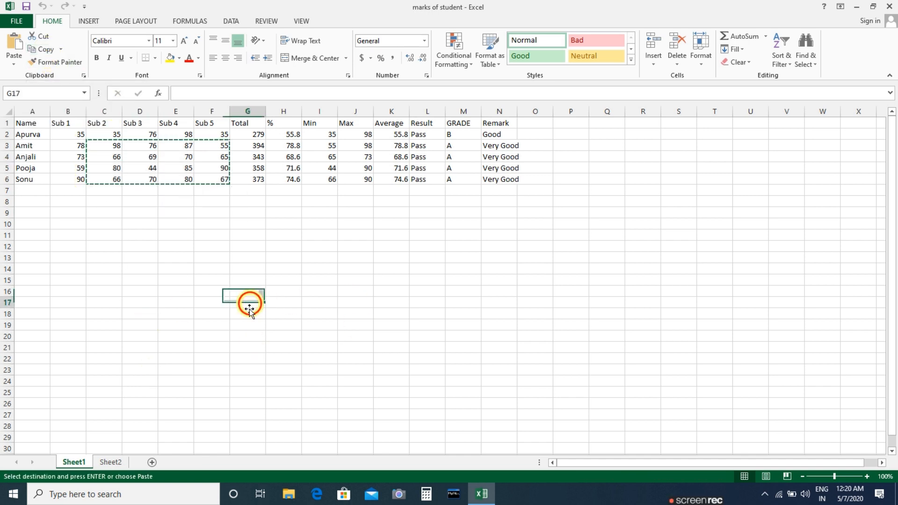
pyautogui.click(16, 42)
pyautogui.click(14, 40)
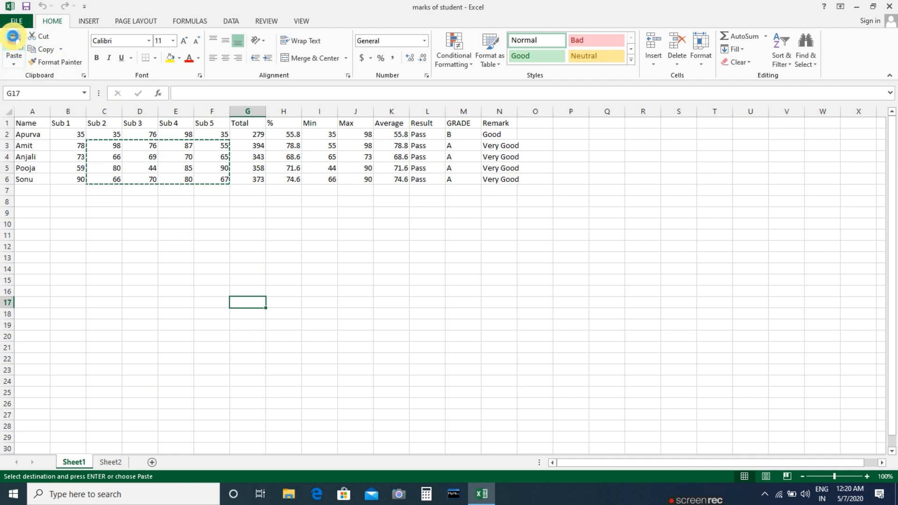
pyautogui.click(14, 41)
# Paste the copied marks a second time, starting at cell O13
pyautogui.click(547, 257)
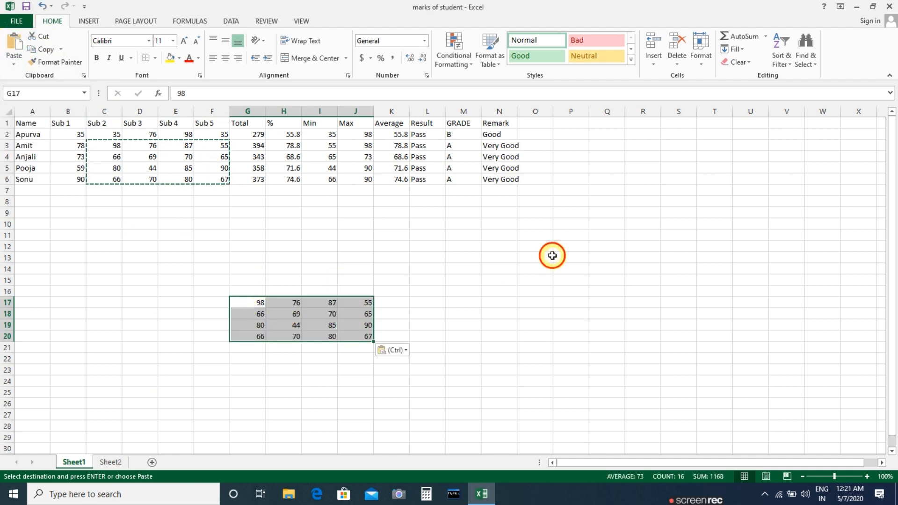
pyautogui.click(18, 43)
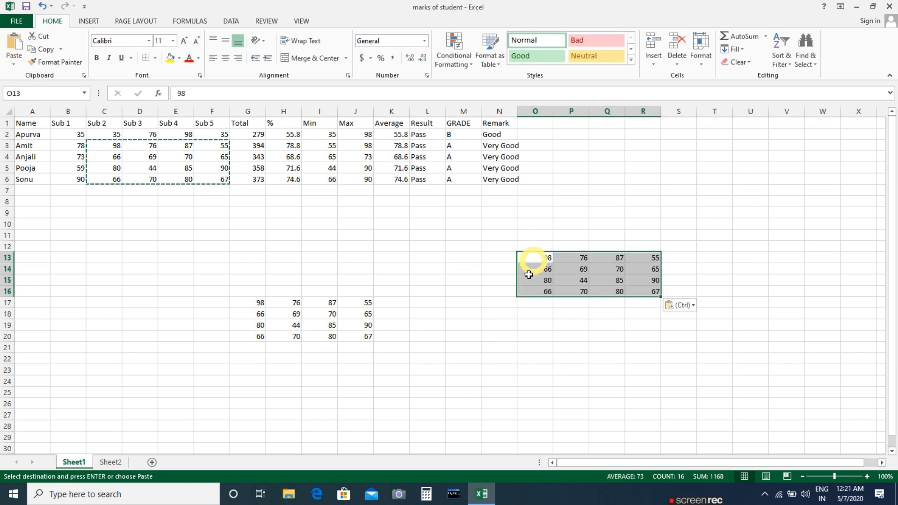
pyautogui.click(444, 258)
# Copy Sonu's Total-to-Average cells G6:K6 and paste them starting at E14 and again at K13
pyautogui.moveTo(376, 180); pyautogui.dragTo(257, 174)
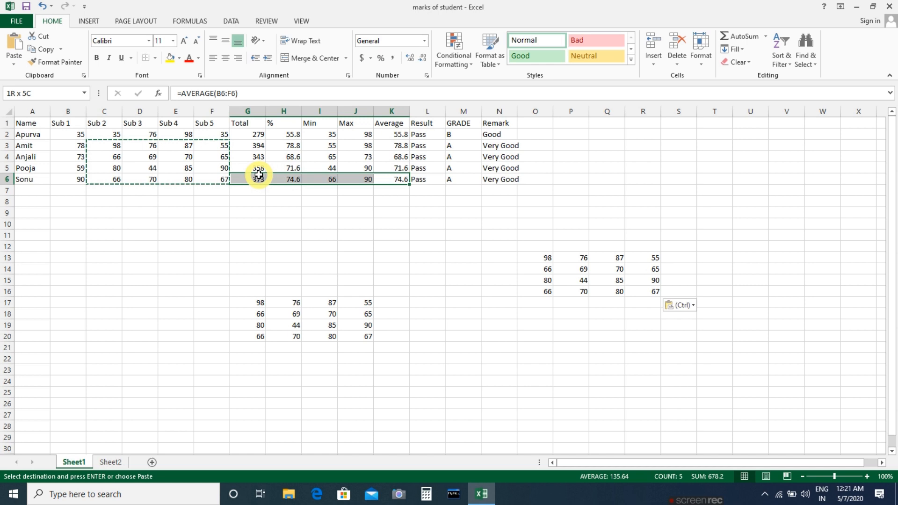
pyautogui.click(41, 49)
pyautogui.click(168, 268)
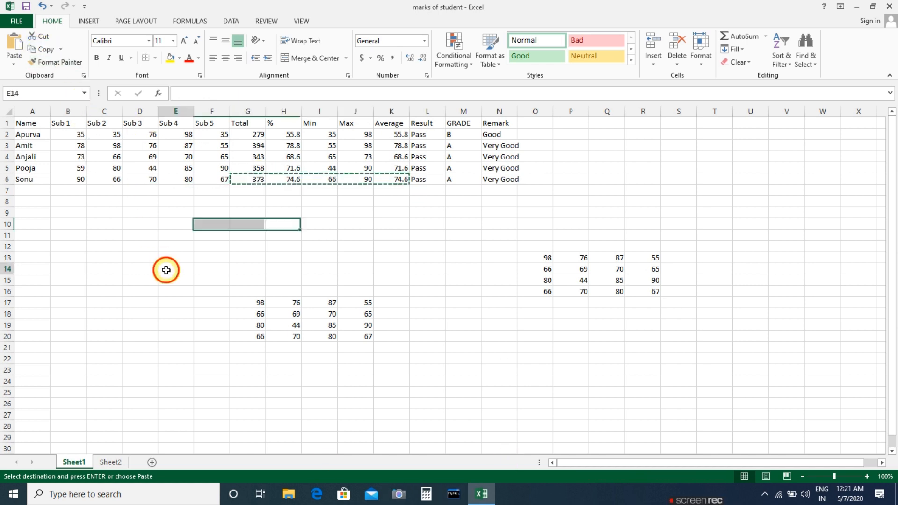
pyautogui.click(14, 51)
pyautogui.click(392, 257)
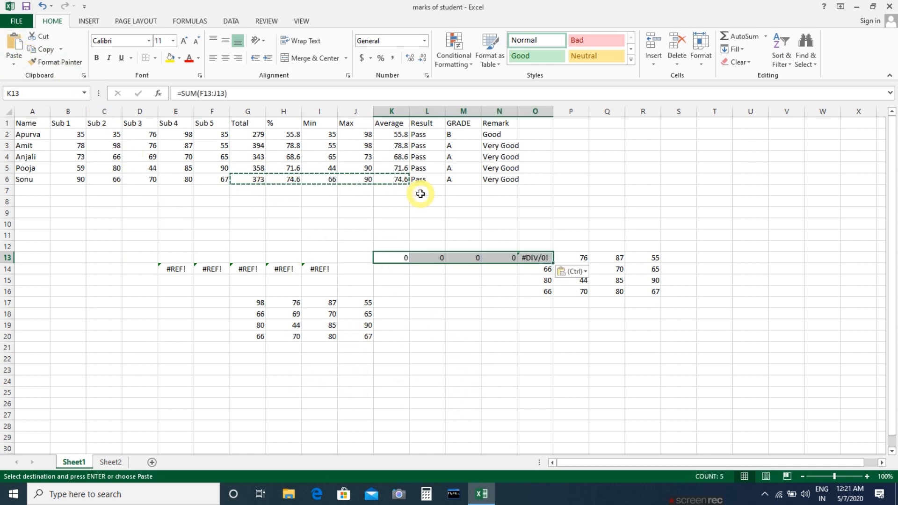
# Copy Sonu's marks in B6:E6 and paste them starting at cell C22
pyautogui.moveTo(70, 179); pyautogui.dragTo(168, 180)
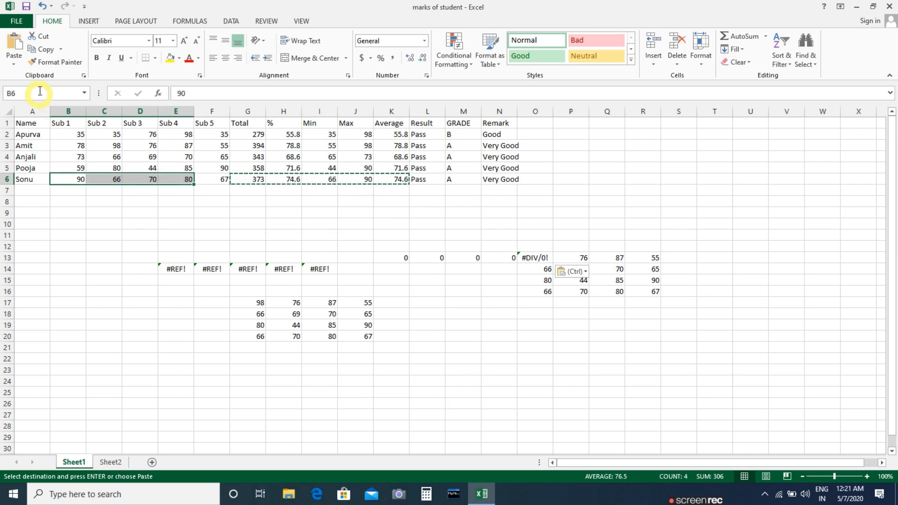
pyautogui.click(41, 49)
pyautogui.click(104, 364)
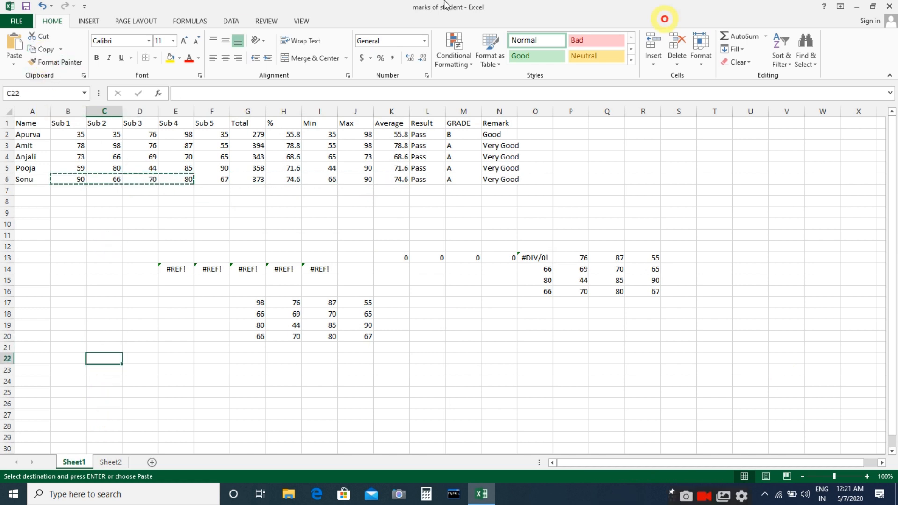
pyautogui.click(15, 47)
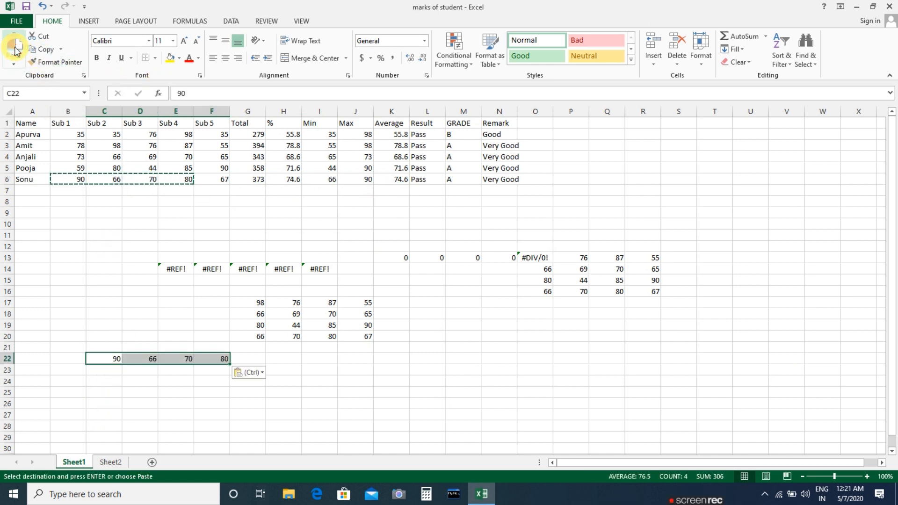
pyautogui.click(118, 253)
pyautogui.click(255, 296)
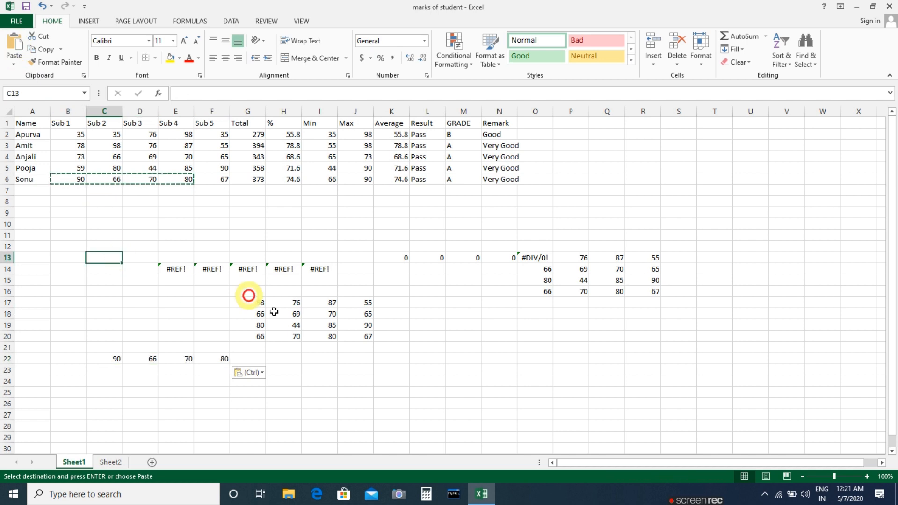
pyautogui.click(254, 298)
pyautogui.moveTo(272, 314); pyautogui.dragTo(391, 346)
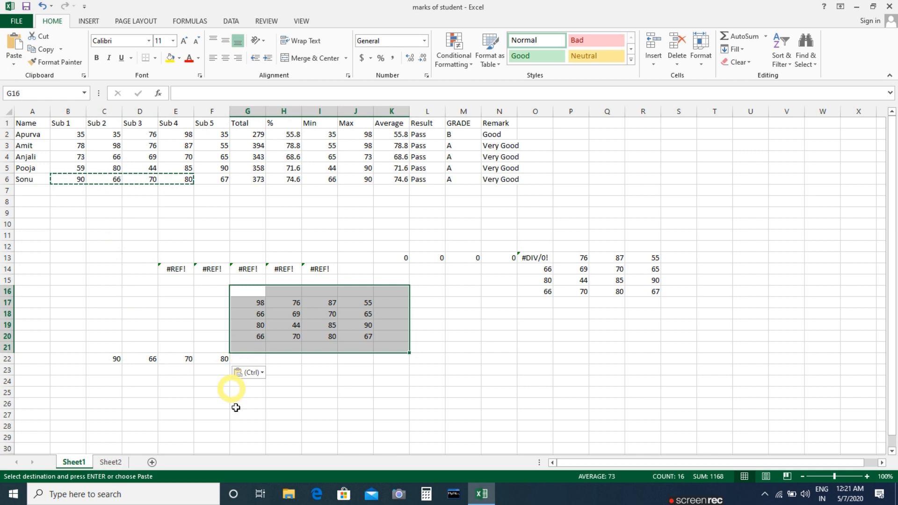
pyautogui.click(309, 404)
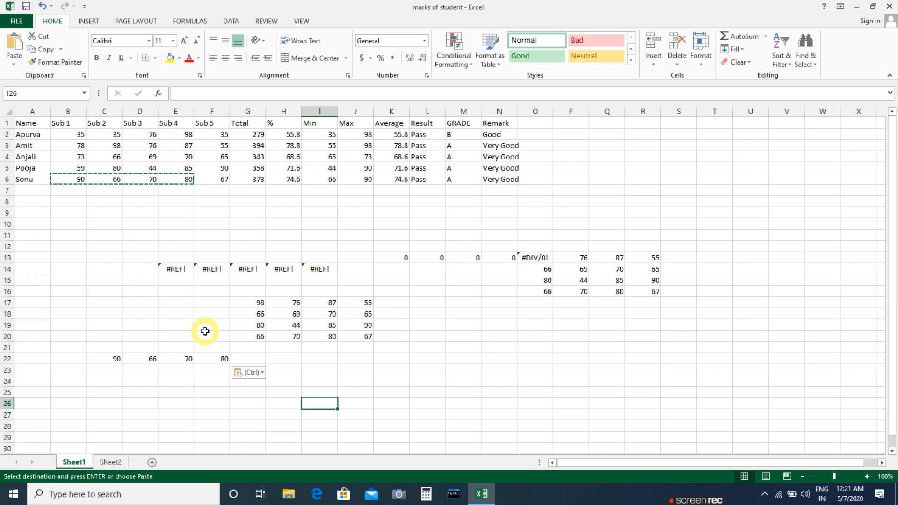
# Clear the pasted copies below the marks table across the range C10:S27
pyautogui.moveTo(91, 225); pyautogui.dragTo(690, 414)
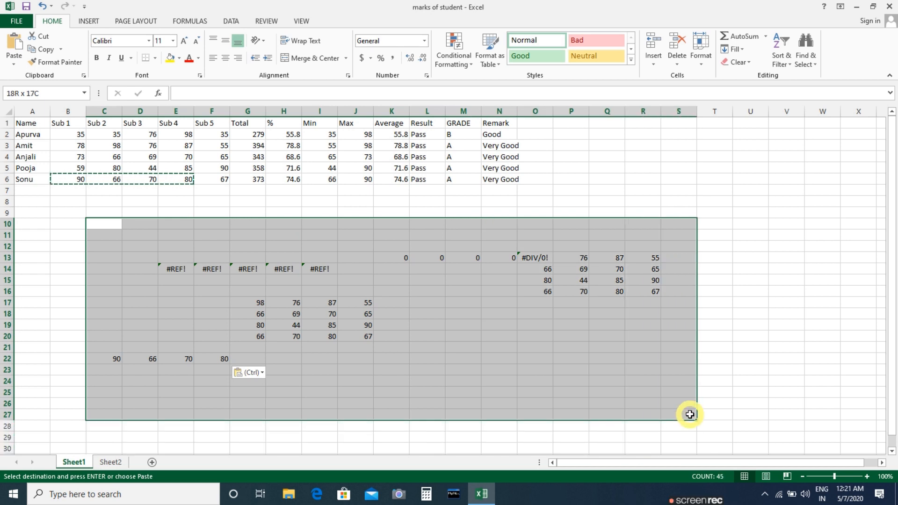
pyautogui.press('Delete')
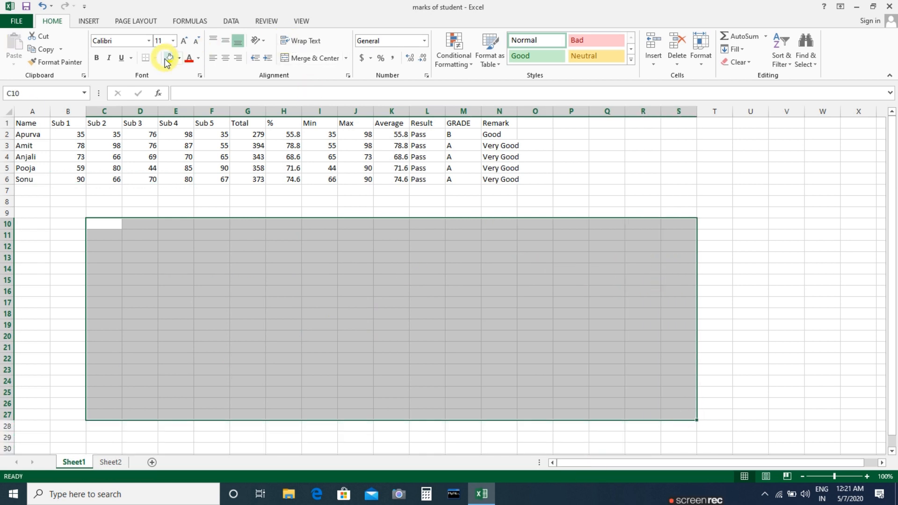
# Display the Office clipboard and collect copies of B6:F6, B3:F3 and B4:D7 in it
pyautogui.click(84, 75)
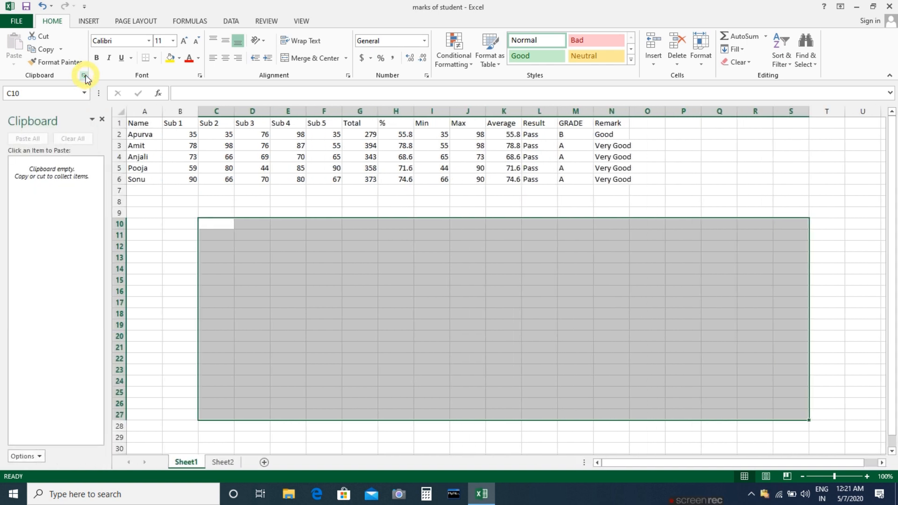
pyautogui.click(207, 192)
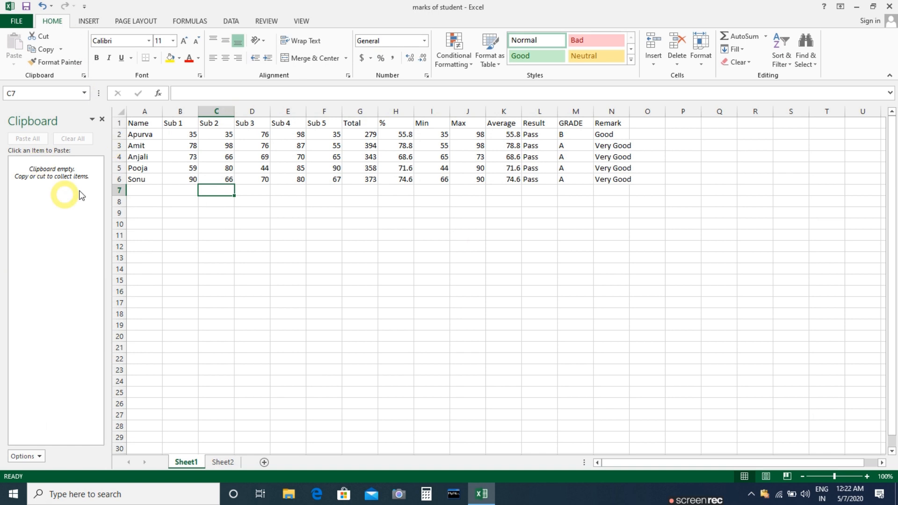
pyautogui.moveTo(184, 178); pyautogui.dragTo(328, 180)
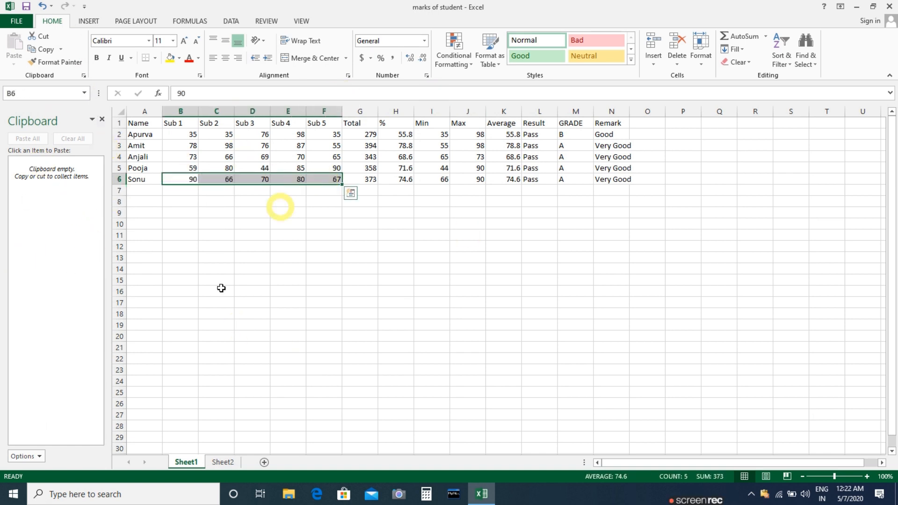
pyautogui.click(45, 50)
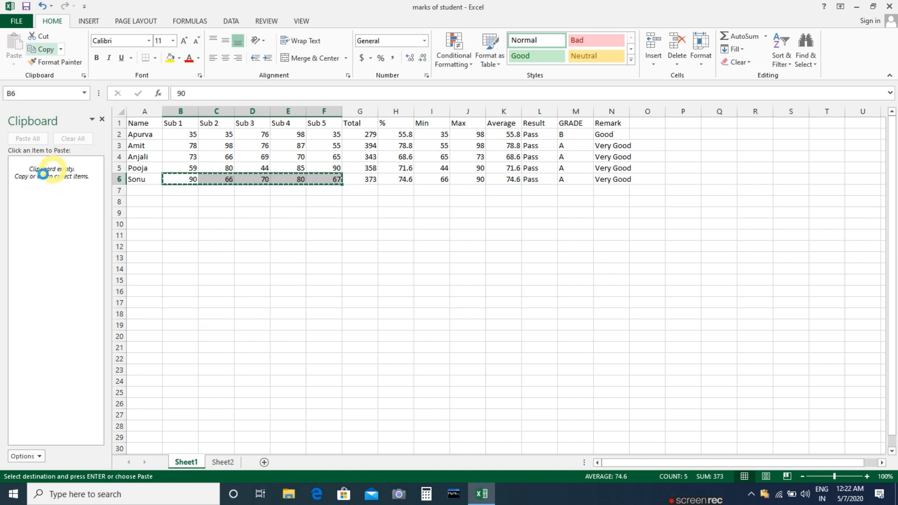
pyautogui.moveTo(190, 146); pyautogui.dragTo(315, 145)
pyautogui.click(41, 48)
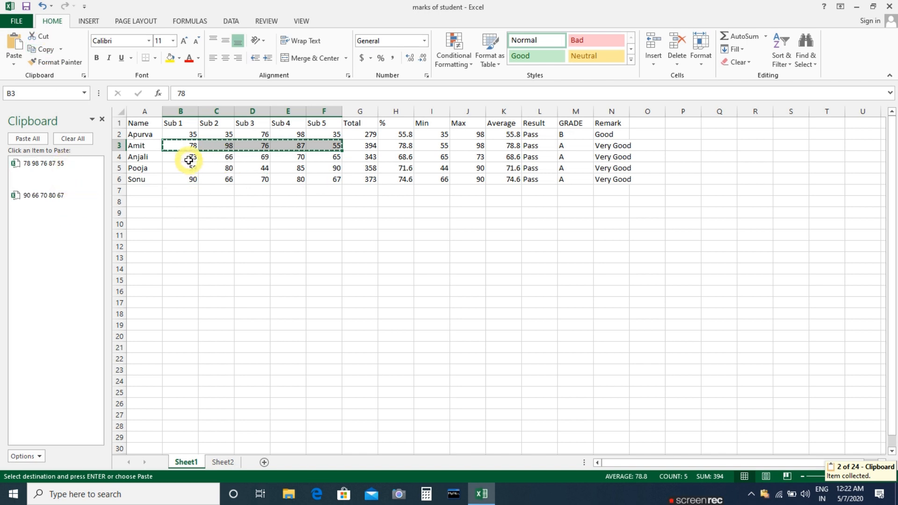
pyautogui.moveTo(186, 158); pyautogui.dragTo(238, 185)
pyautogui.click(42, 48)
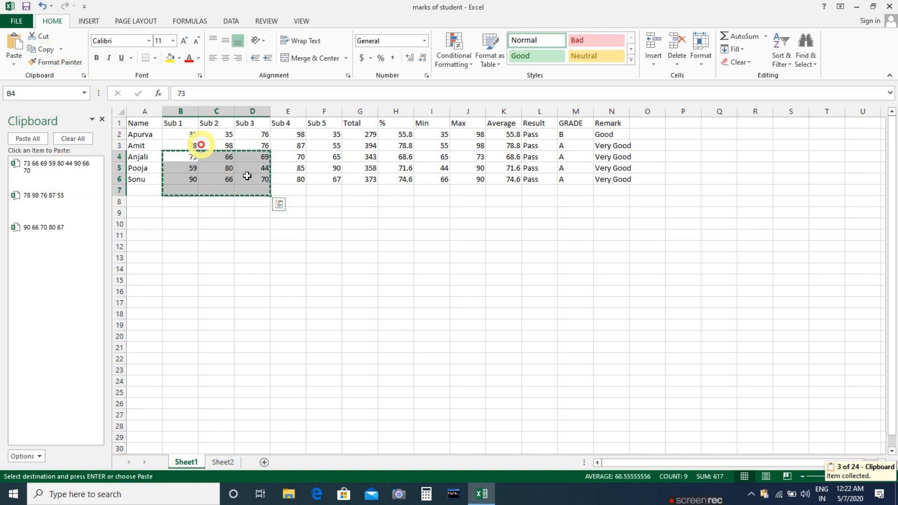
# Paste the three collected clipboard items one by one at G15, from the newest to the oldest
pyautogui.click(356, 276)
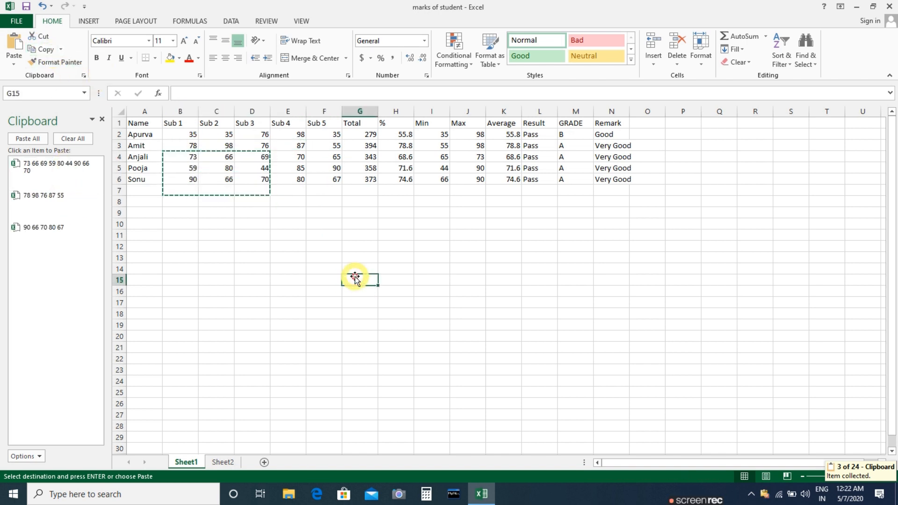
pyautogui.click(38, 174)
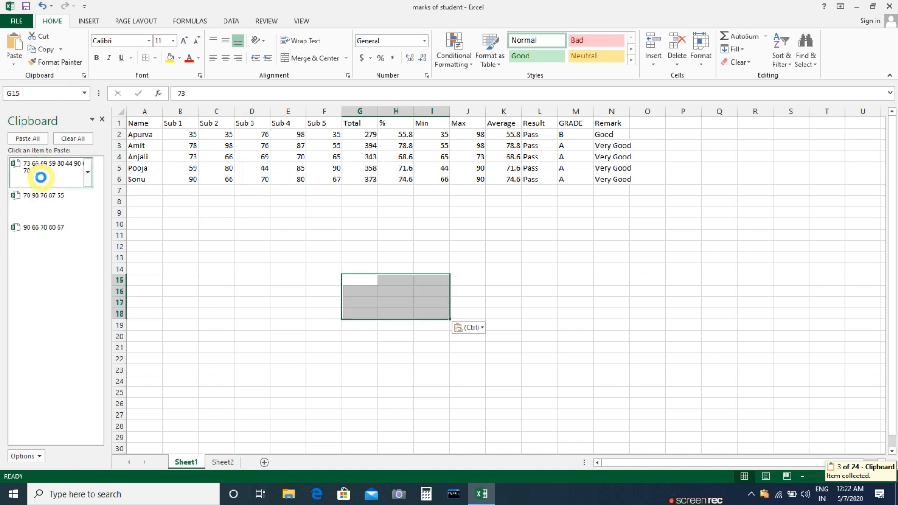
pyautogui.click(26, 198)
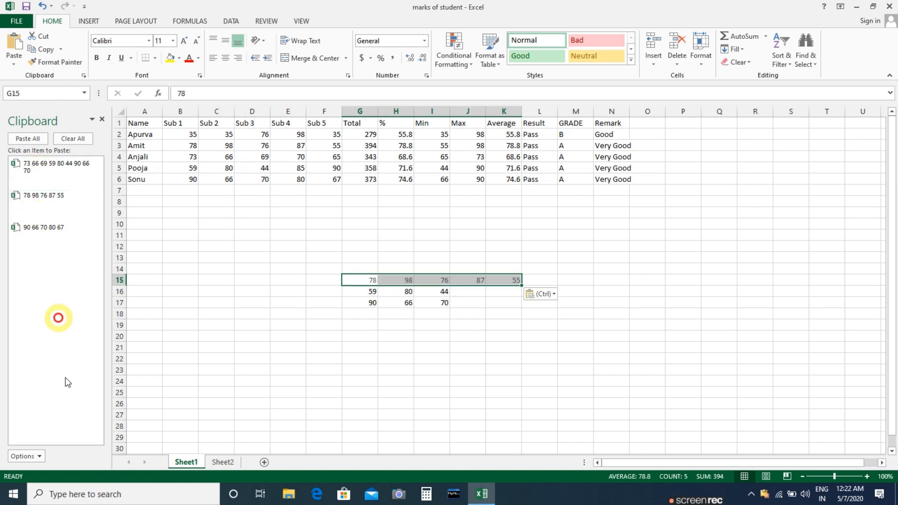
pyautogui.click(71, 233)
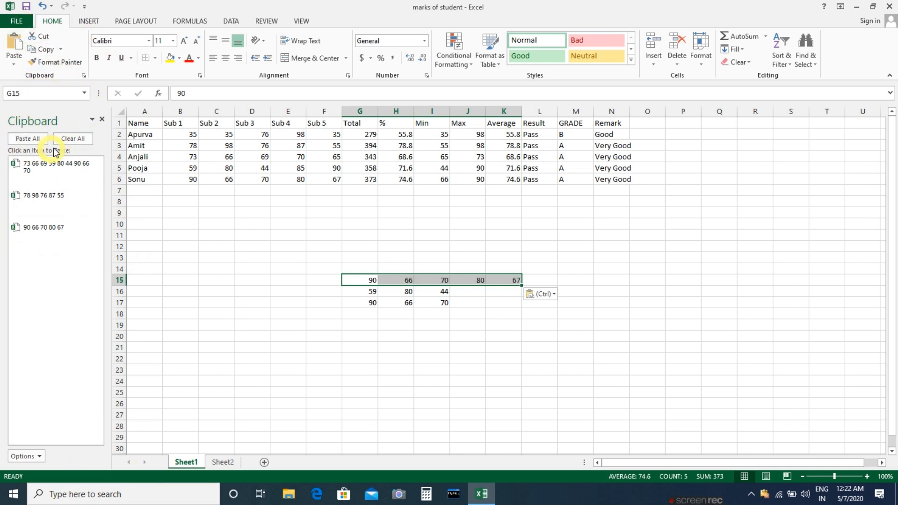
# Paste all collected clipboard items together starting at C13, and close the Office clipboard
pyautogui.click(201, 257)
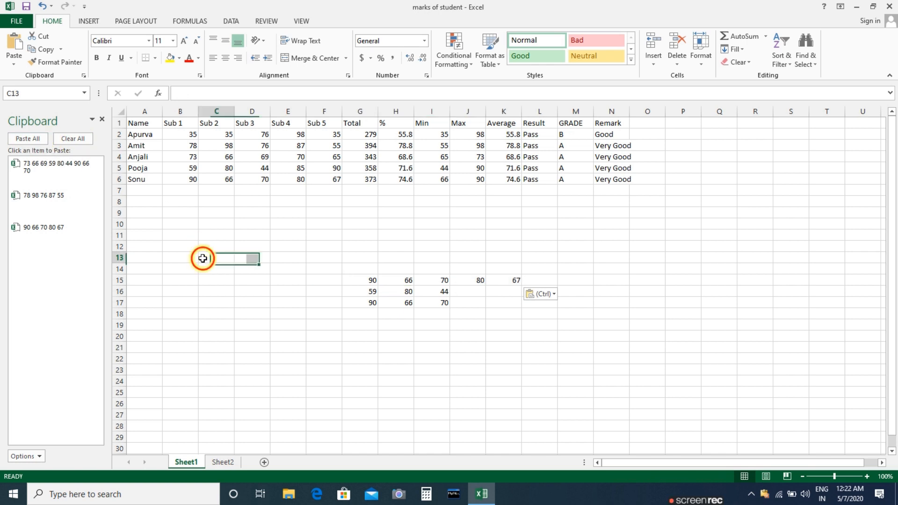
pyautogui.click(28, 139)
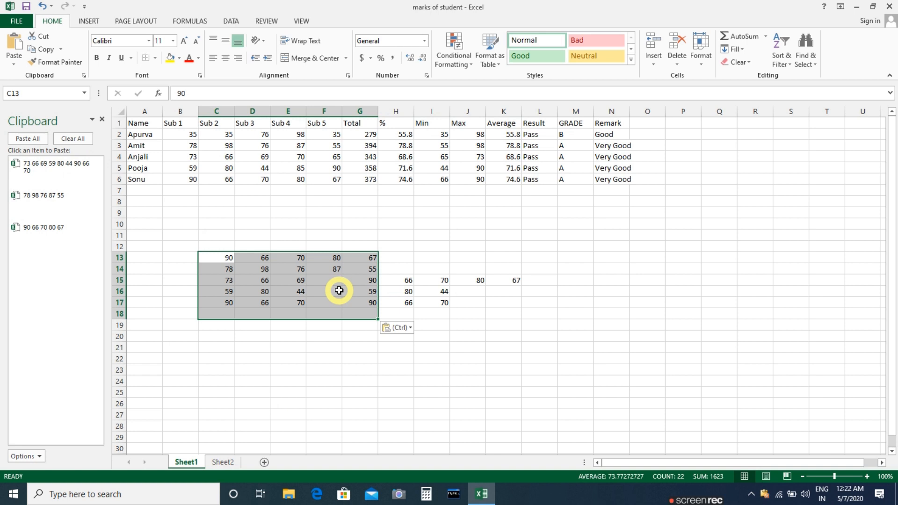
pyautogui.click(102, 121)
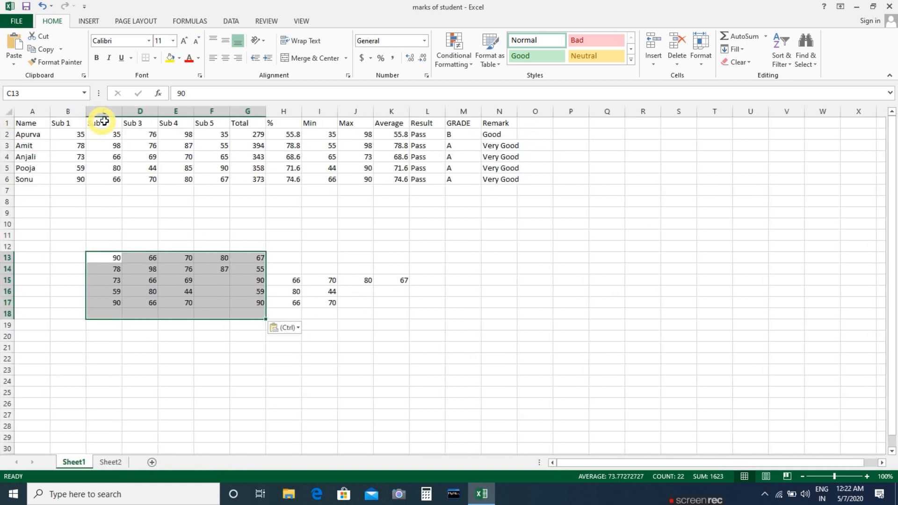
pyautogui.click(44, 38)
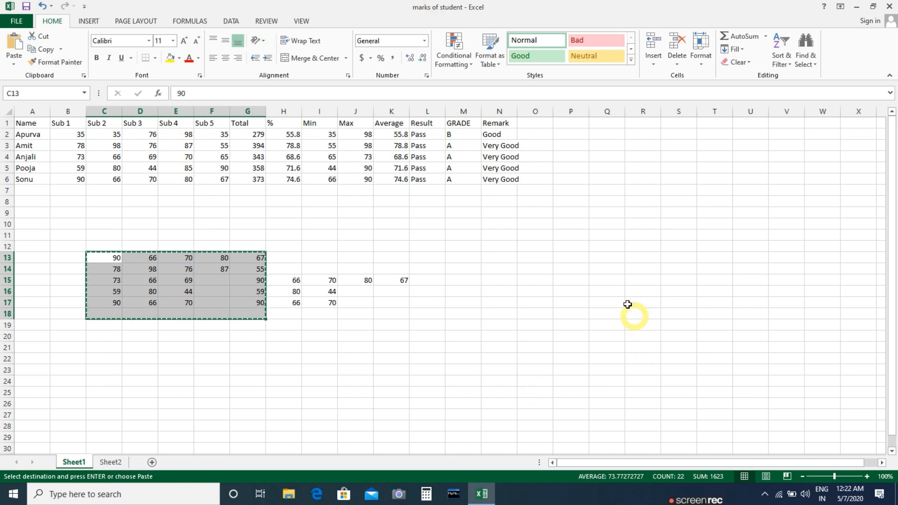
pyautogui.click(565, 255)
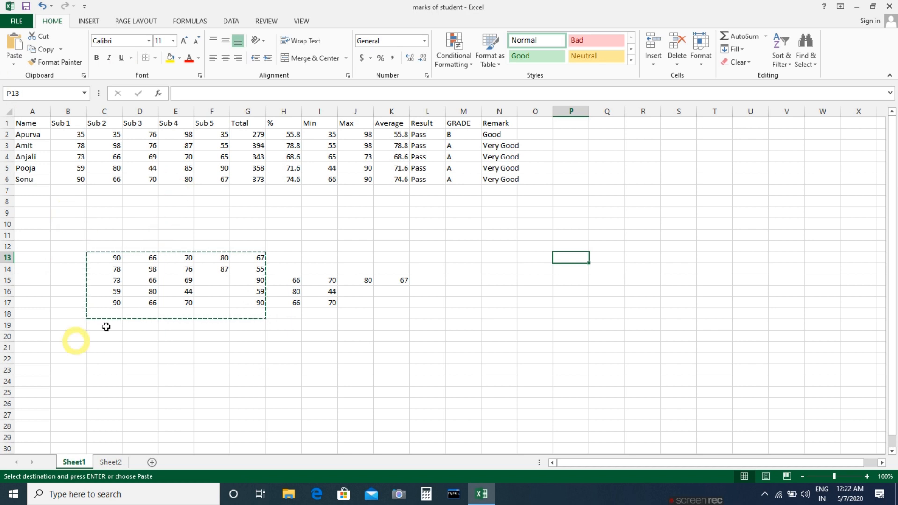
pyautogui.click(46, 37)
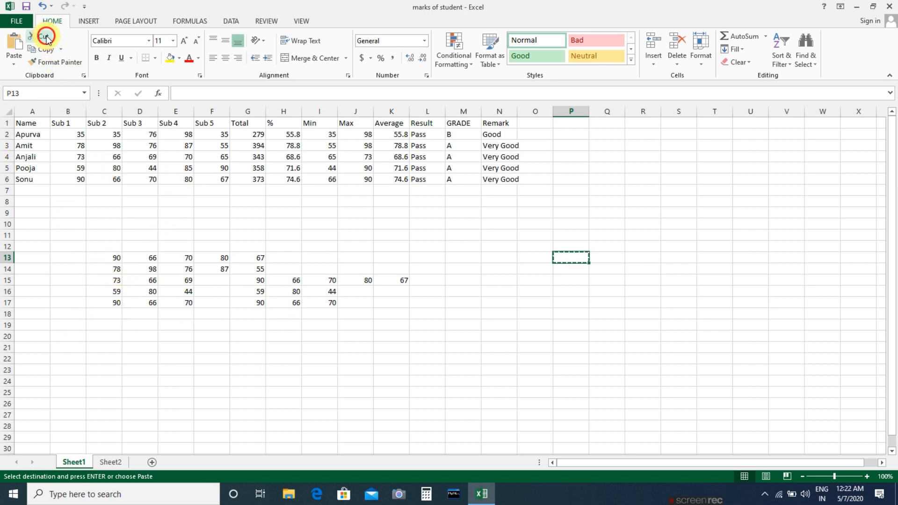
# Cut the pasted marks in C13:G17 and move them to start at cell M12
pyautogui.moveTo(118, 261); pyautogui.dragTo(250, 304)
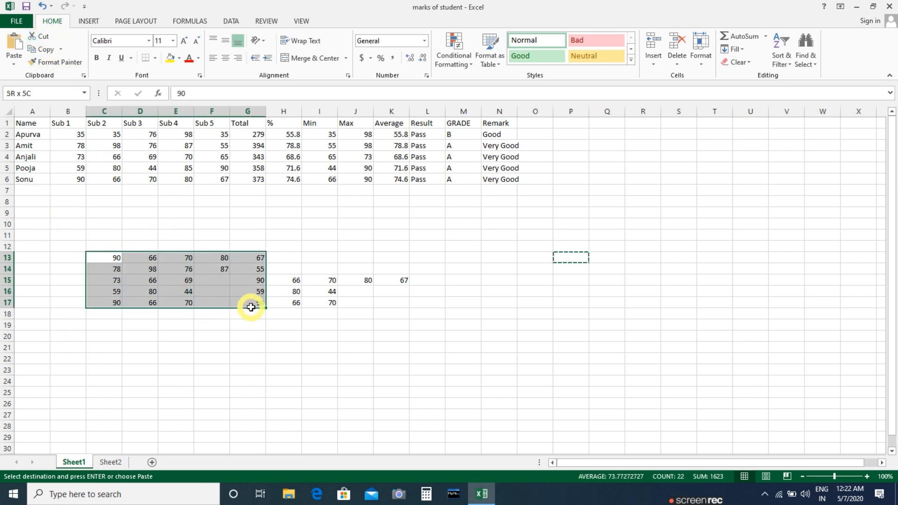
pyautogui.click(38, 37)
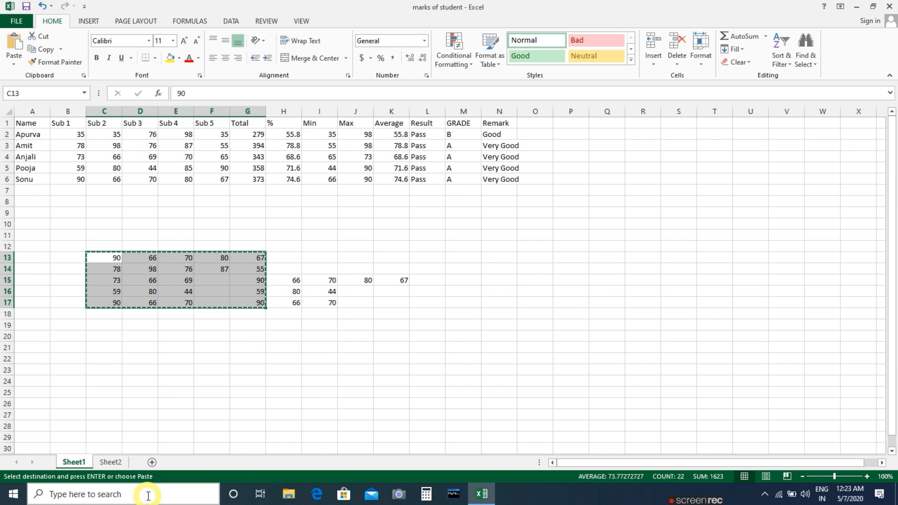
pyautogui.click(473, 246)
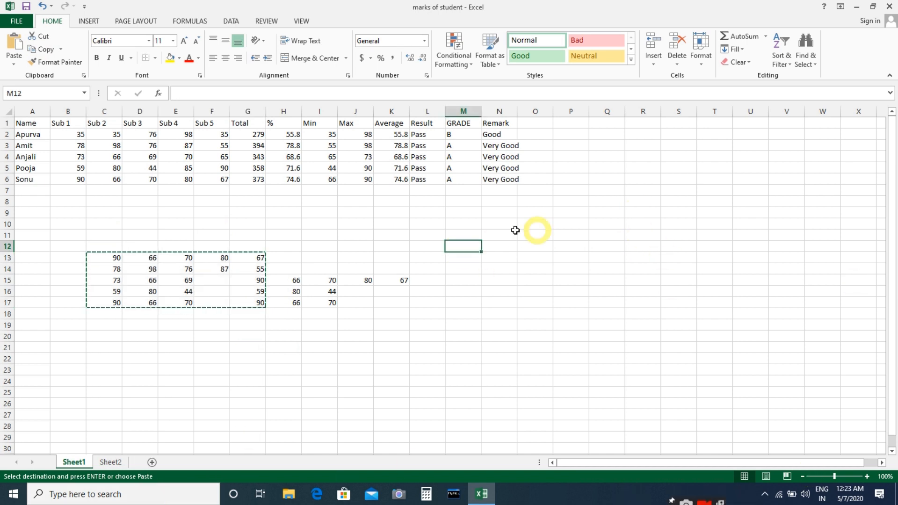
pyautogui.click(7, 44)
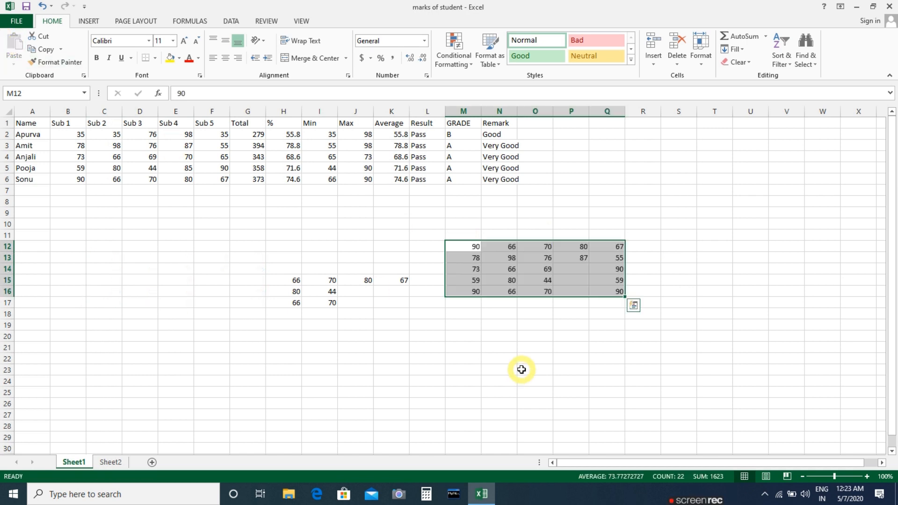
# Copy the range H11:K21 and paste it starting at cell B20
pyautogui.moveTo(247, 246); pyautogui.dragTo(406, 348)
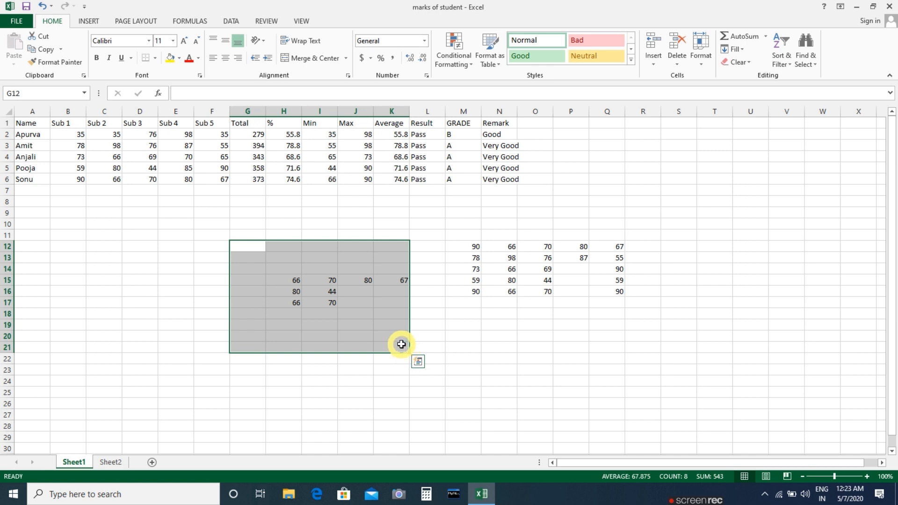
pyautogui.click(175, 246)
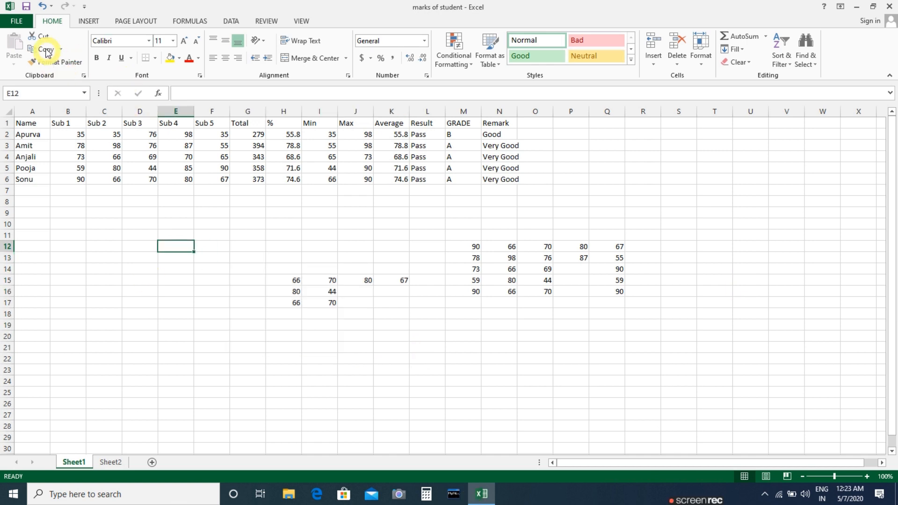
pyautogui.moveTo(266, 235); pyautogui.dragTo(403, 346)
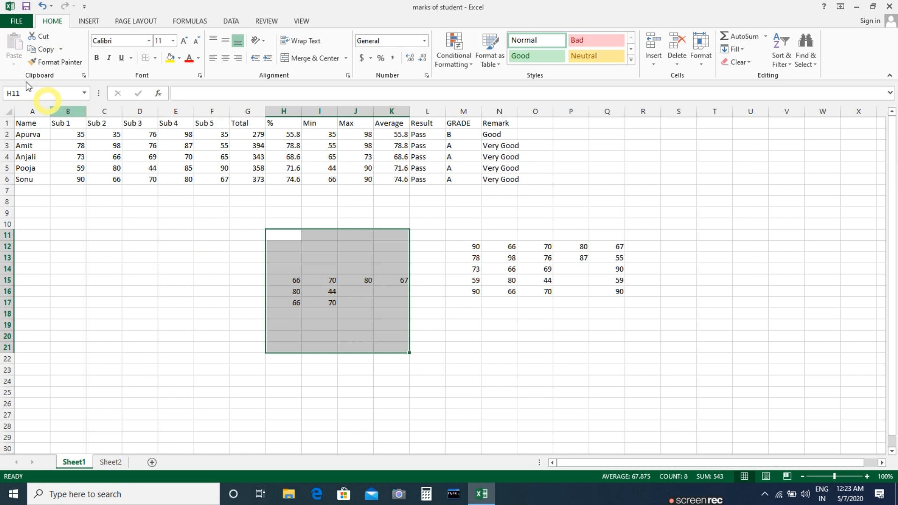
pyautogui.click(31, 49)
pyautogui.click(68, 336)
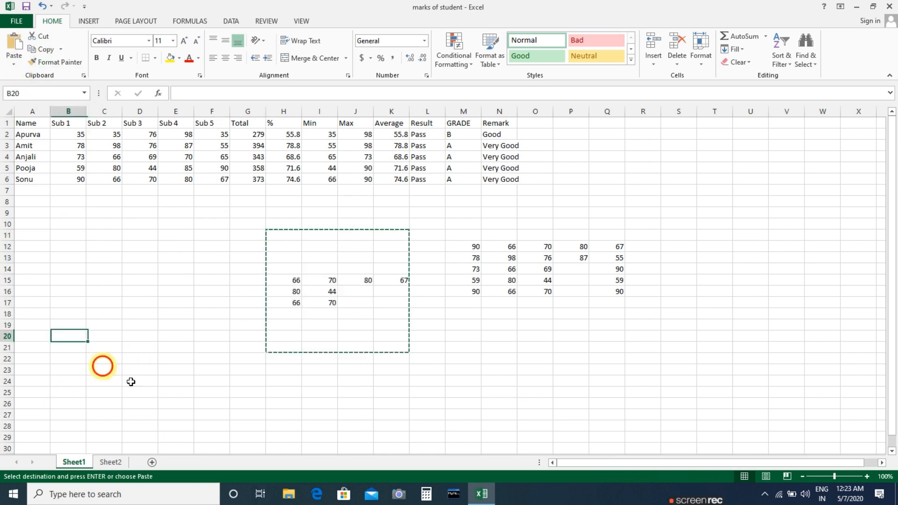
pyautogui.click(13, 45)
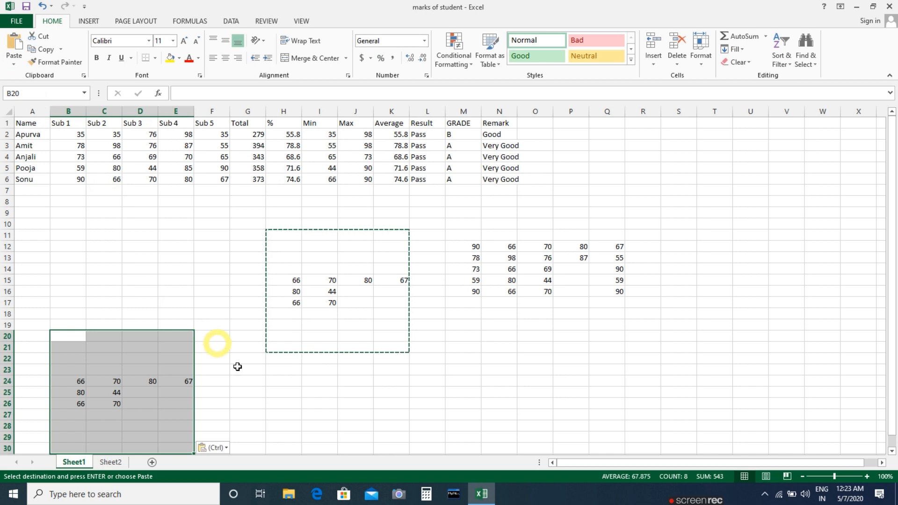
# Apply a red font color to the header row A1:N1 of the marks table
pyautogui.click(379, 366)
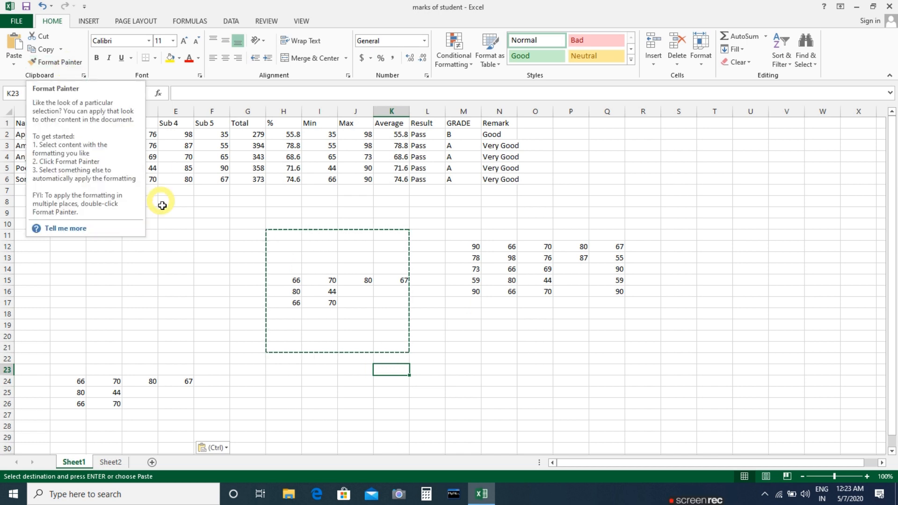
pyautogui.click(186, 259)
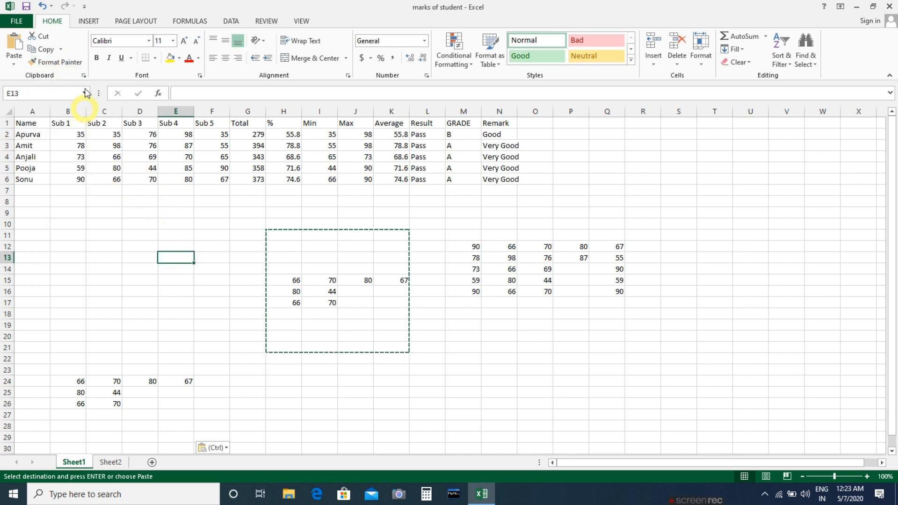
pyautogui.moveTo(39, 121); pyautogui.dragTo(509, 117)
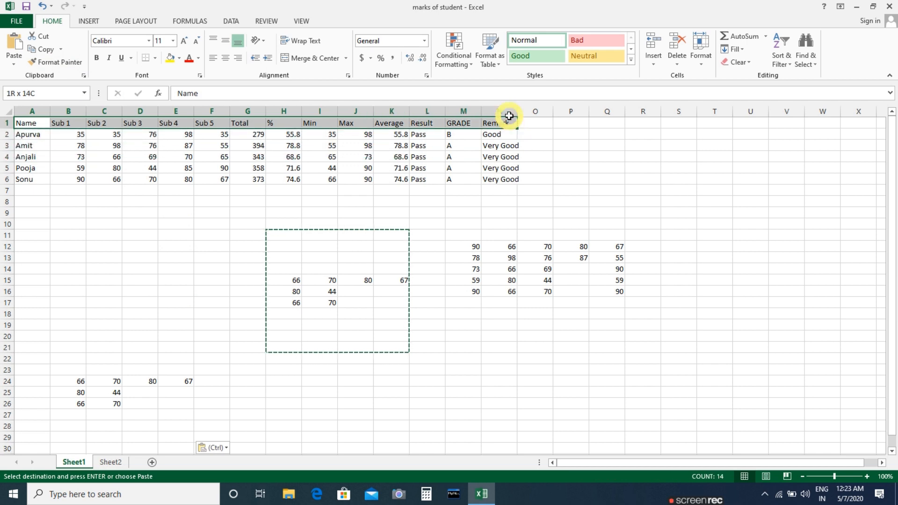
pyautogui.click(188, 58)
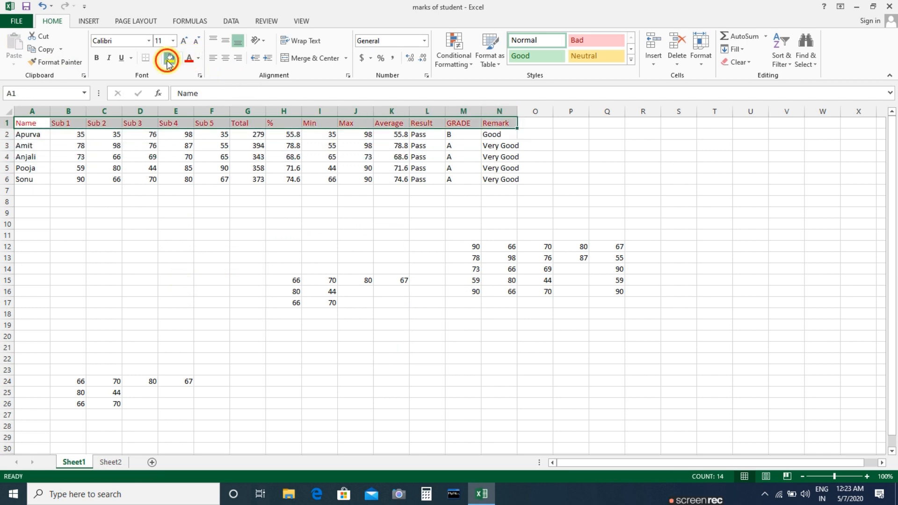
# Fill the header row A1:N1 with yellow and enlarge its text to size 16
pyautogui.click(168, 60)
pyautogui.click(184, 41)
pyautogui.click(184, 41)
pyautogui.click(185, 41)
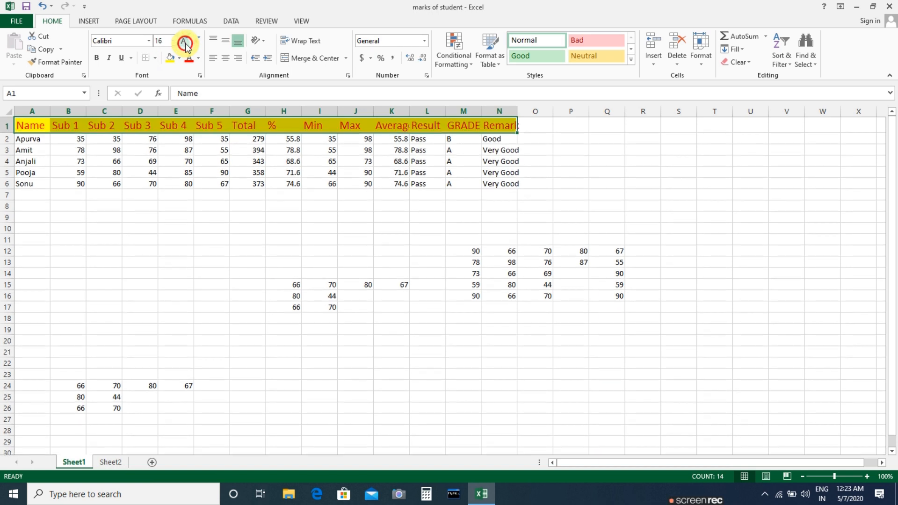
# Change the header row's font to Adobe Caslon Pro Bold
pyautogui.click(149, 41)
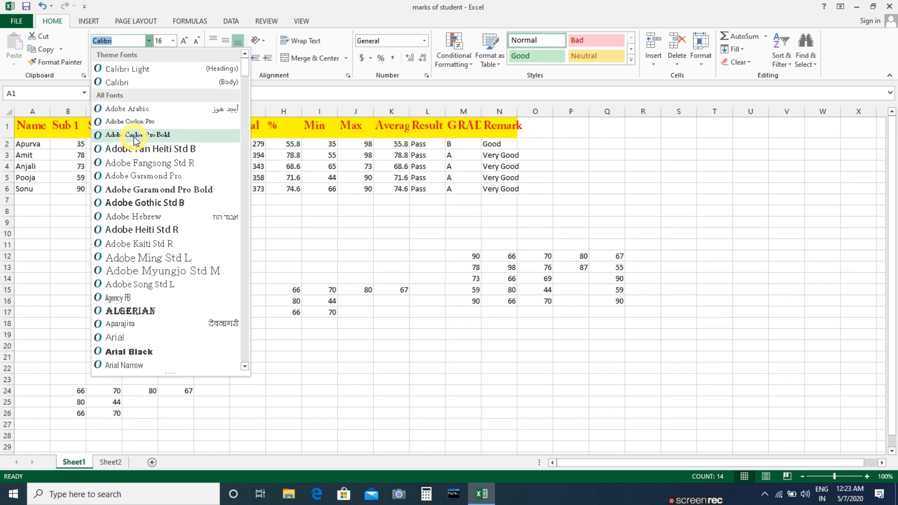
pyautogui.click(135, 136)
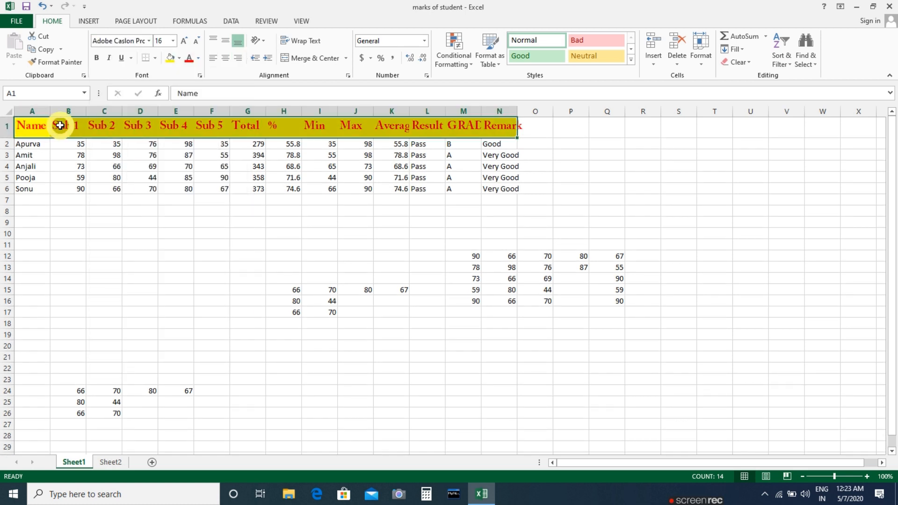
pyautogui.click(288, 299)
# Try copying the Sub 4 header's formatting onto M12:R18 with Format Painter, and undo it
pyautogui.moveTo(468, 244); pyautogui.dragTo(622, 304)
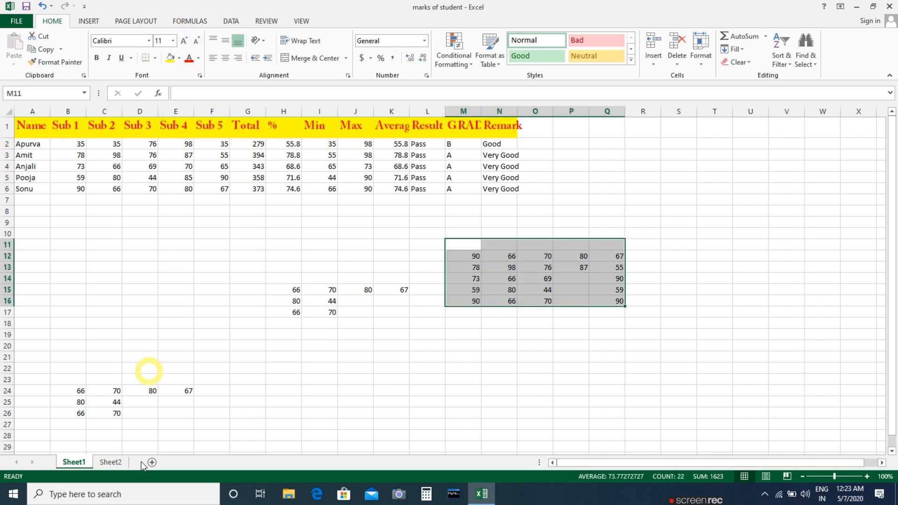
pyautogui.click(248, 300)
pyautogui.click(178, 124)
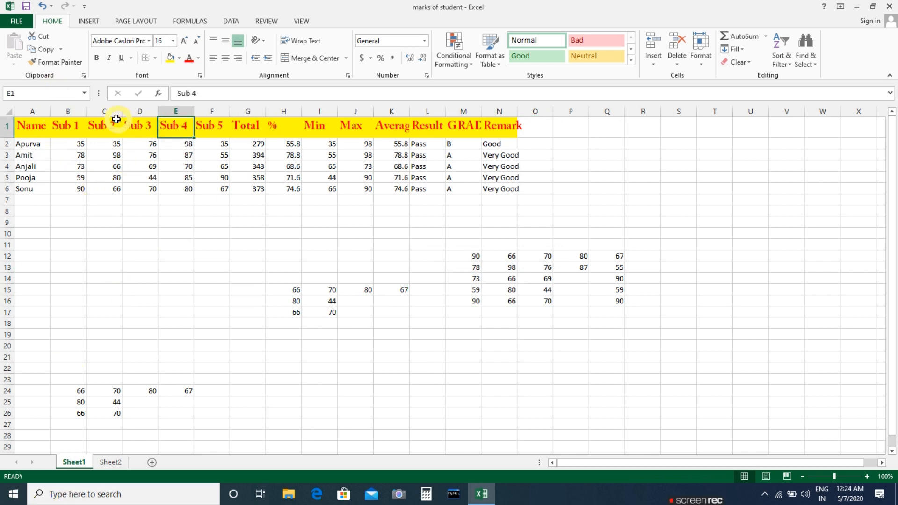
pyautogui.click(51, 62)
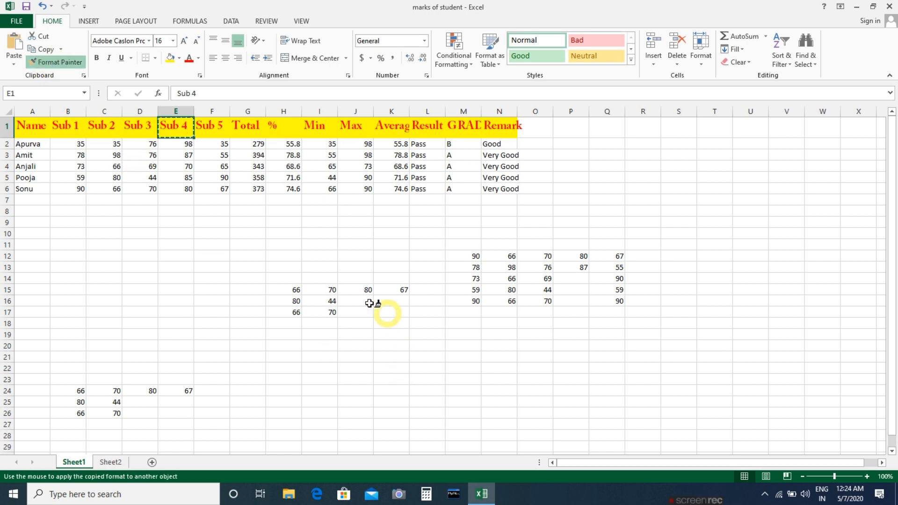
pyautogui.moveTo(468, 257)
pyautogui.mouseDown()
pyautogui.moveTo(517, 291)
pyautogui.moveTo(647, 324)
pyautogui.mouseUp()
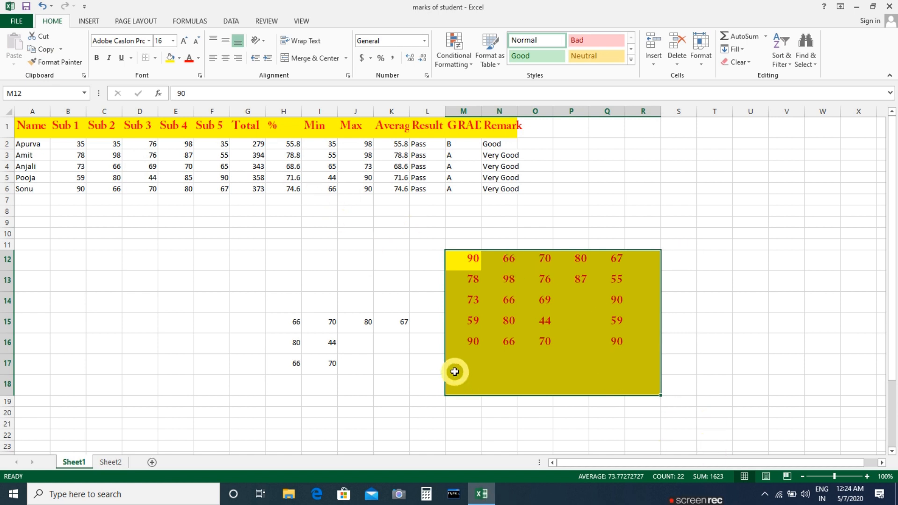
pyautogui.hotkey('ctrl', 'z')
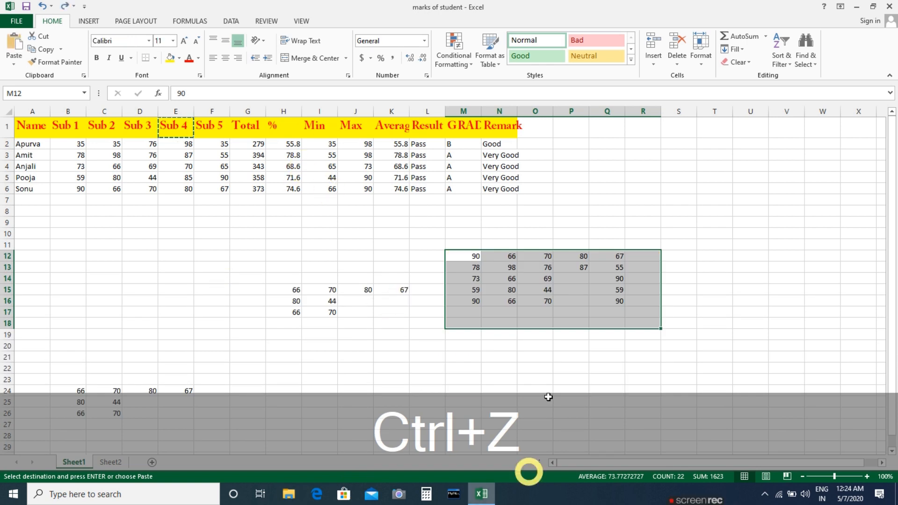
pyautogui.click(248, 279)
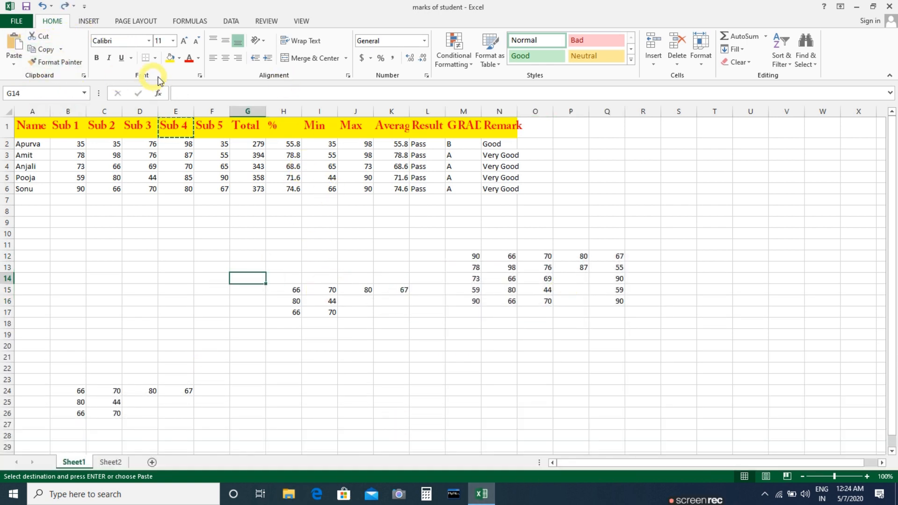
pyautogui.click(175, 199)
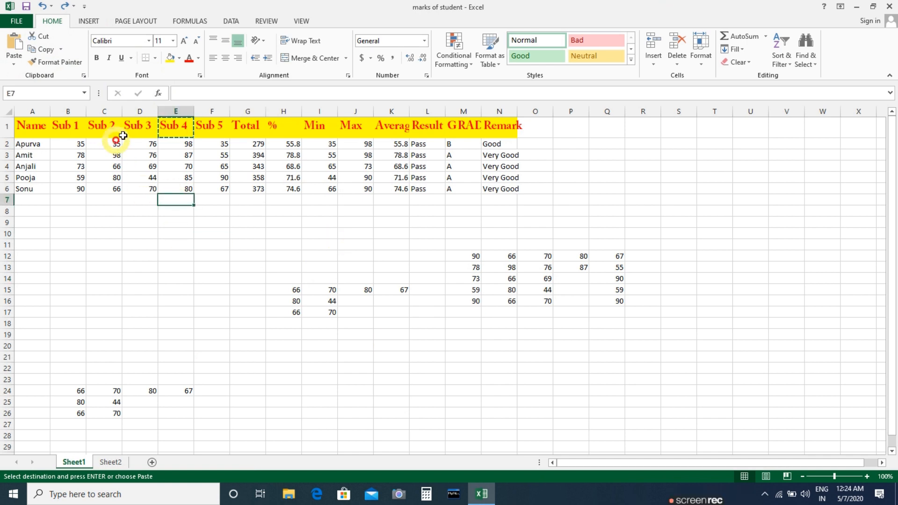
# Try bold, italic and underline on the marks table A1:N6, and switch them off again
pyautogui.moveTo(21, 126); pyautogui.dragTo(510, 187)
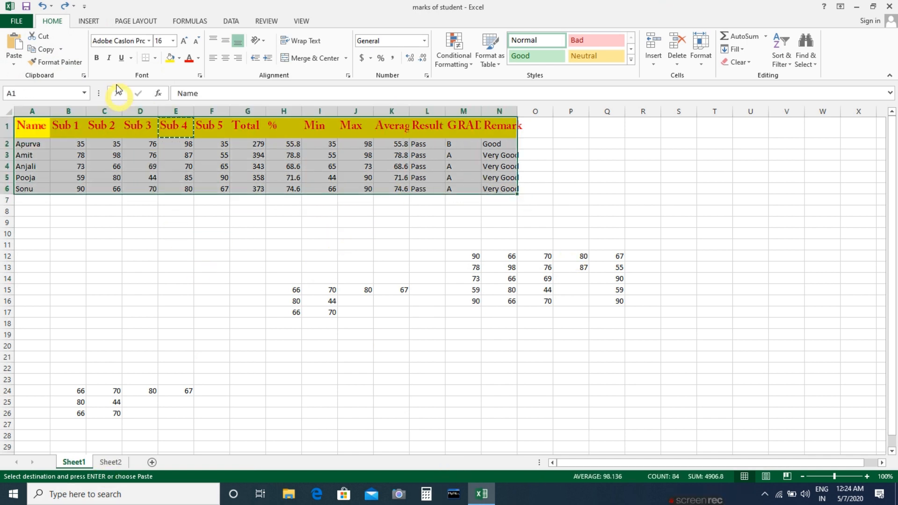
pyautogui.click(98, 59)
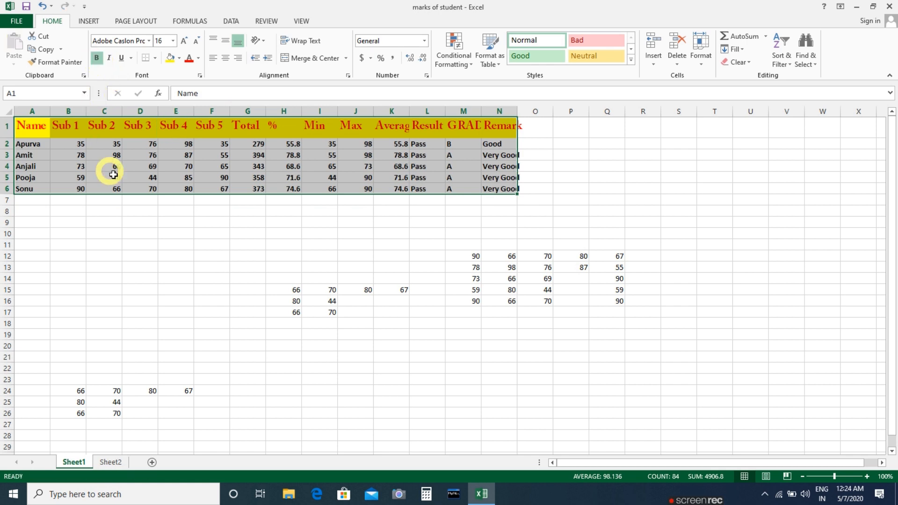
pyautogui.click(108, 58)
pyautogui.click(107, 58)
pyautogui.click(121, 58)
pyautogui.click(132, 59)
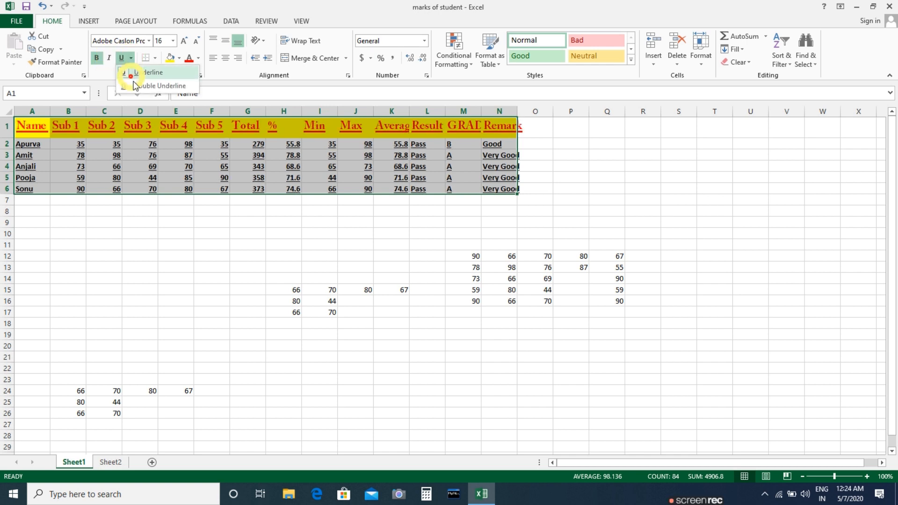
pyautogui.click(123, 58)
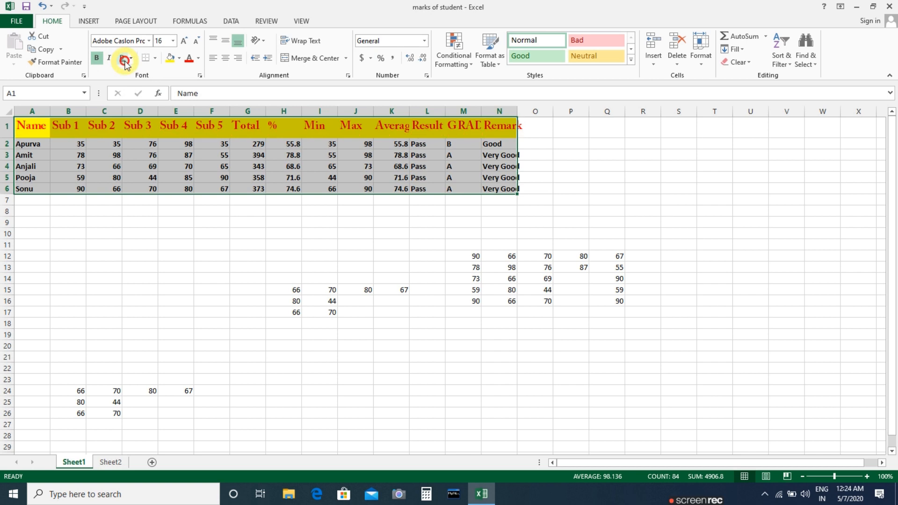
pyautogui.click(98, 61)
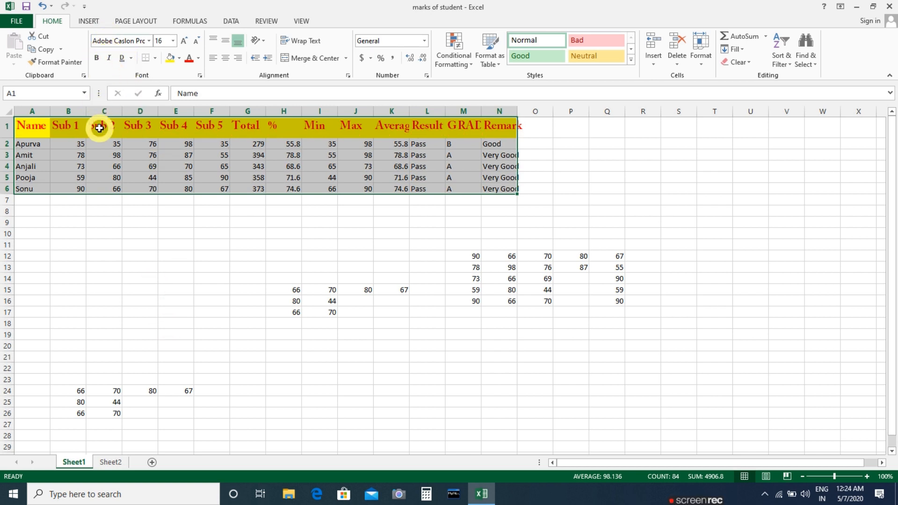
pyautogui.click(279, 301)
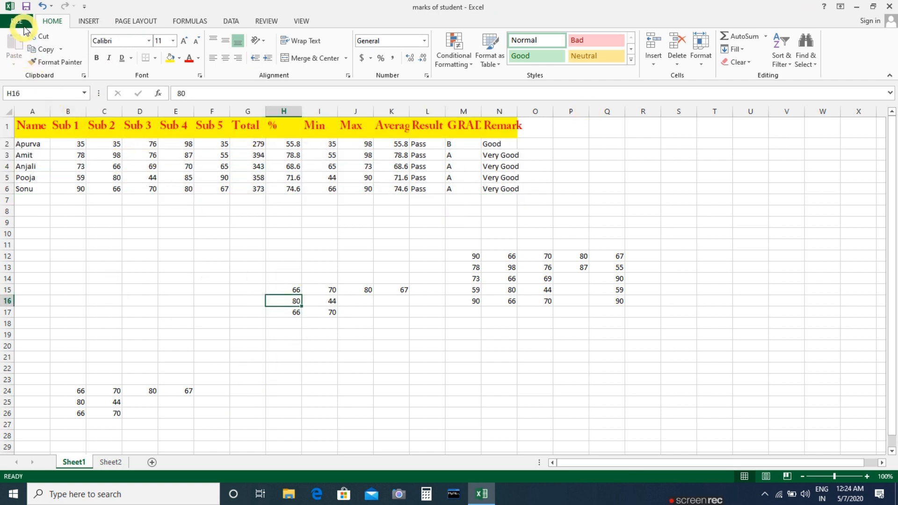
# Check how the marks table looks in the print preview and return to the sheet
pyautogui.click(22, 26)
pyautogui.click(34, 157)
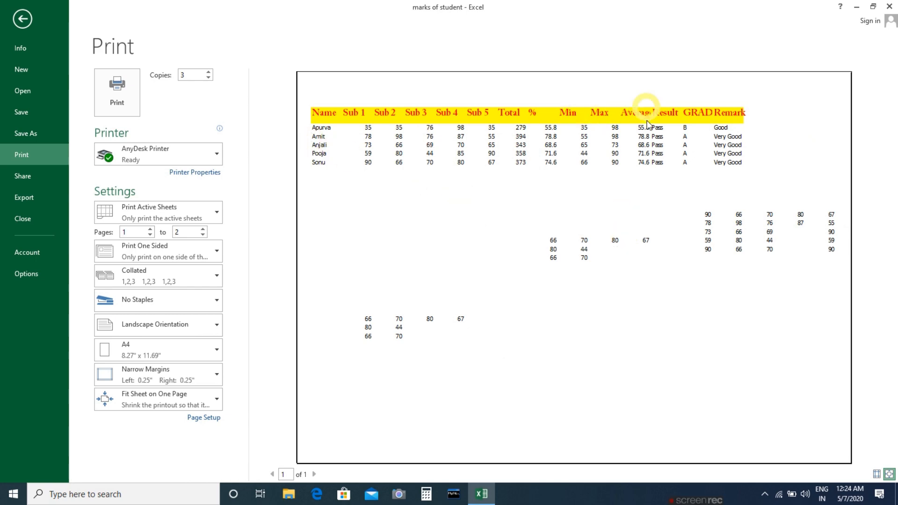
pyautogui.click(22, 19)
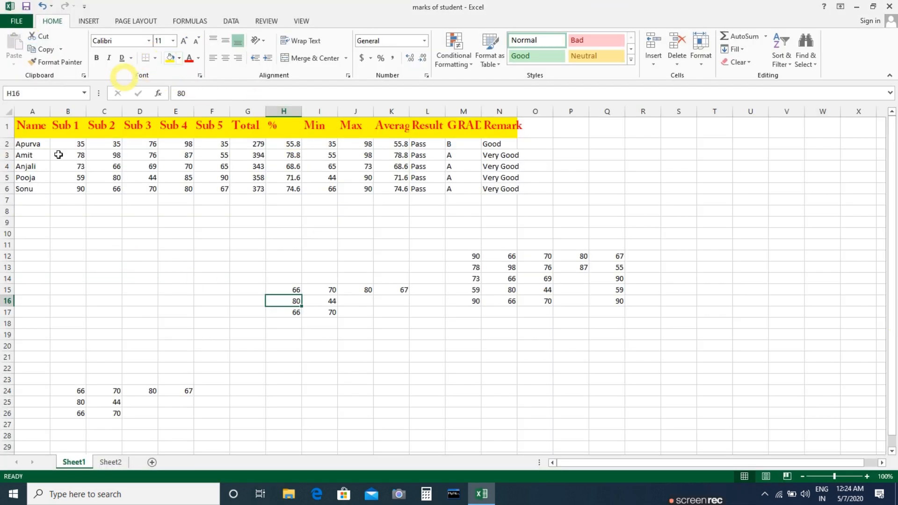
# Add a bottom border to the range A1:O6 and check it in the print preview
pyautogui.moveTo(28, 132); pyautogui.dragTo(520, 191)
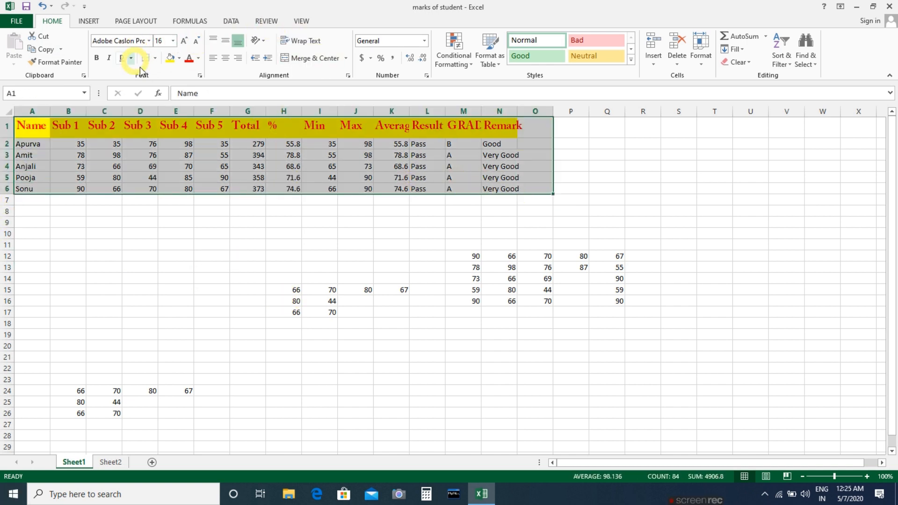
pyautogui.click(156, 57)
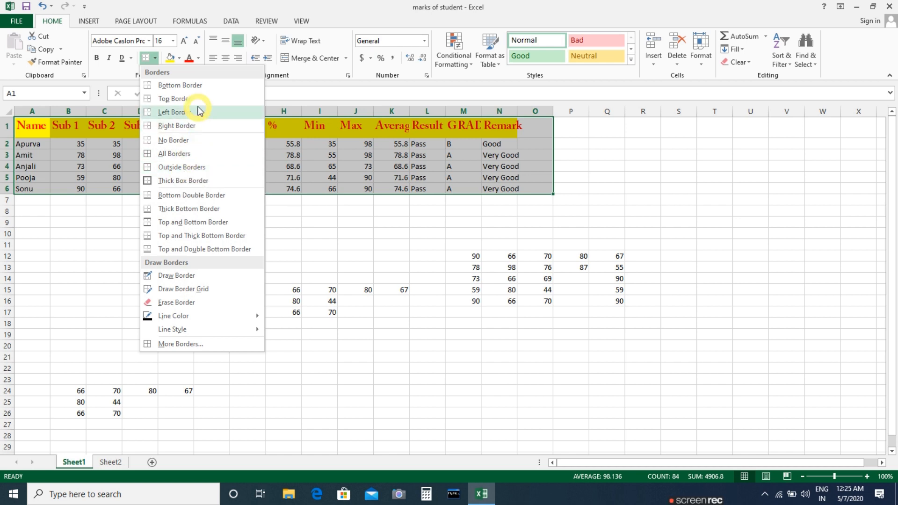
pyautogui.click(218, 86)
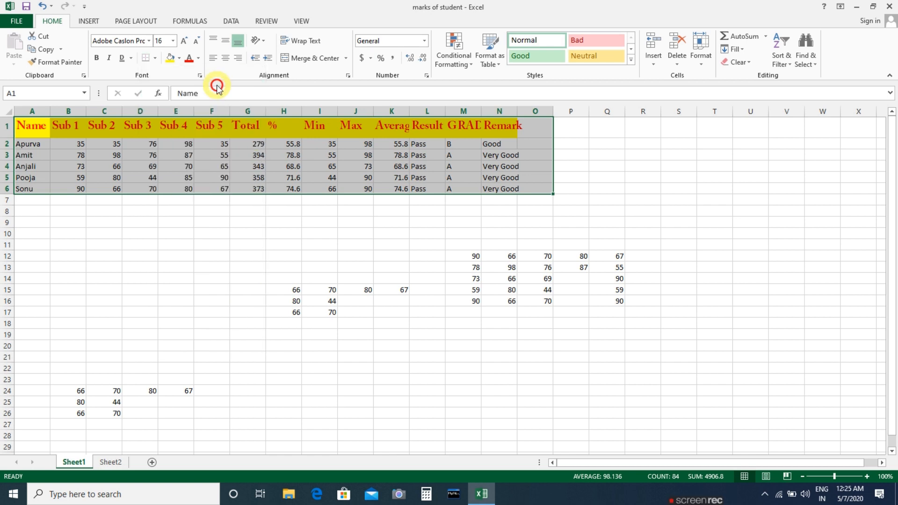
pyautogui.click(27, 22)
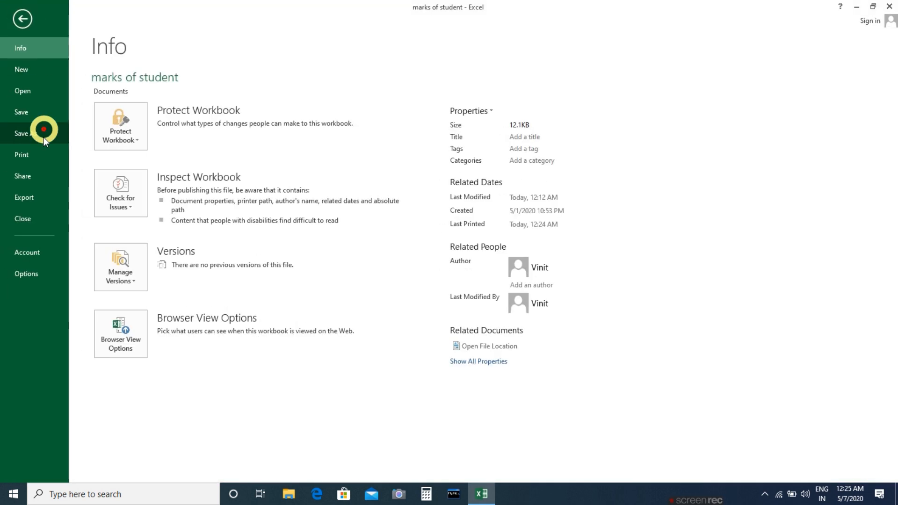
pyautogui.click(34, 158)
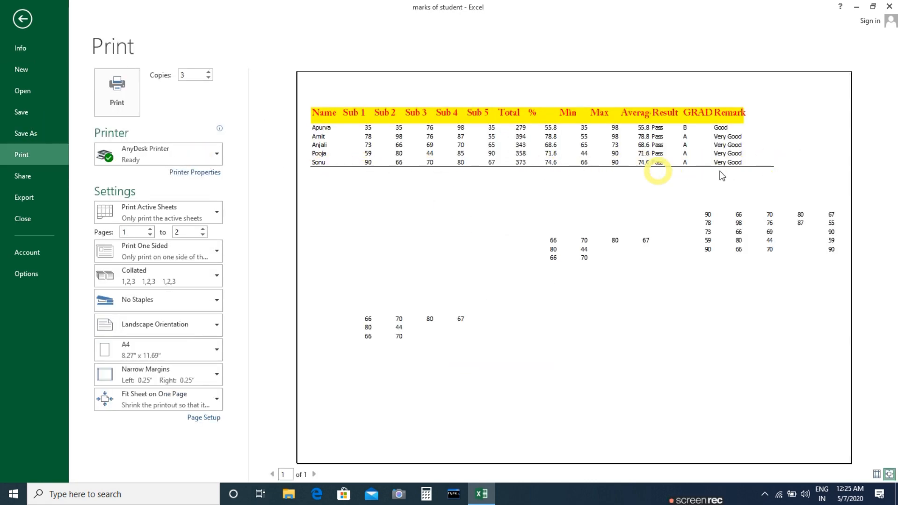
pyautogui.click(22, 19)
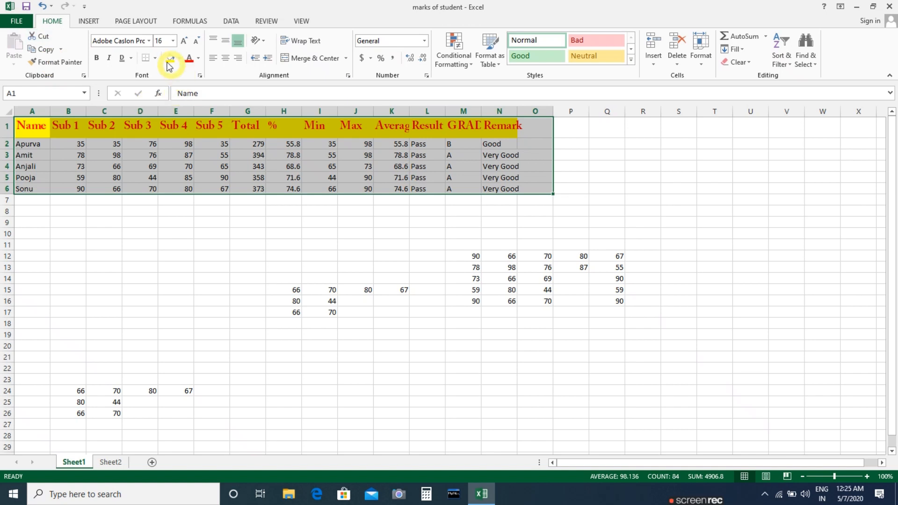
# Apply All Borders to the range A1:O6 and check the grid lines in the print preview
pyautogui.click(158, 60)
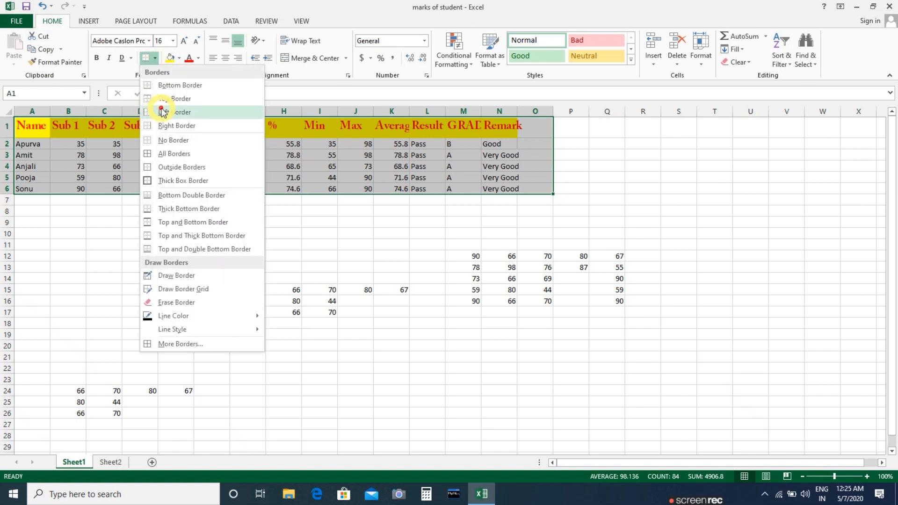
pyautogui.click(169, 154)
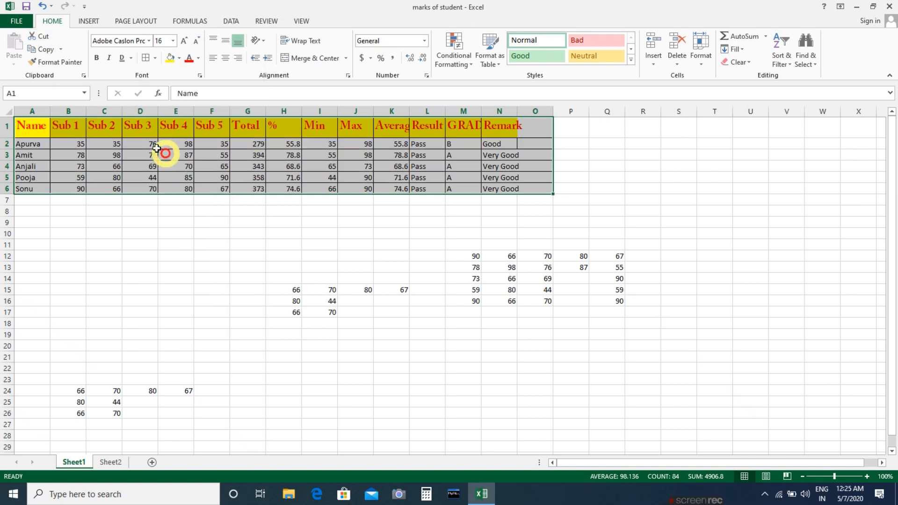
pyautogui.click(17, 21)
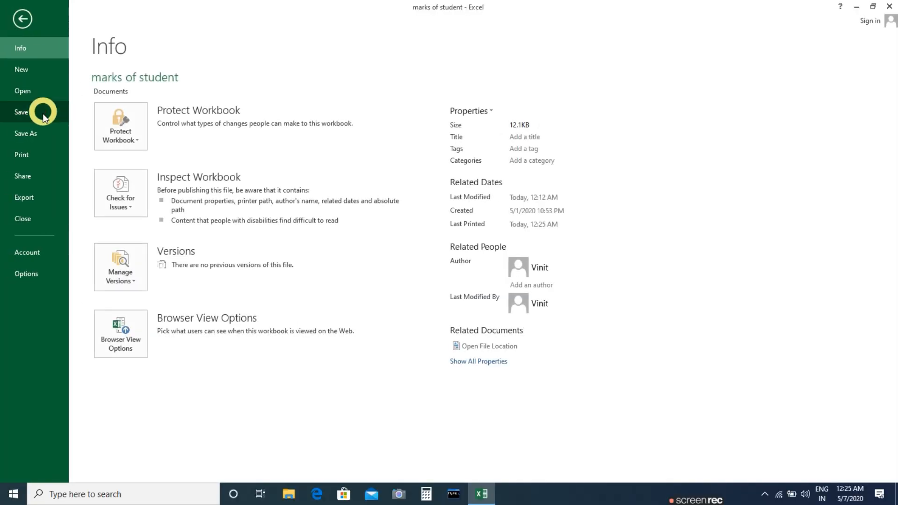
pyautogui.click(24, 154)
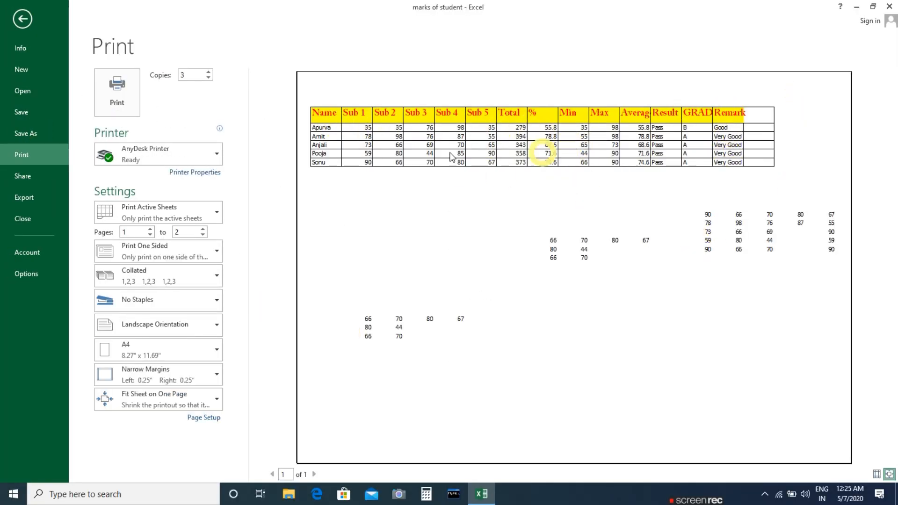
pyautogui.click(22, 18)
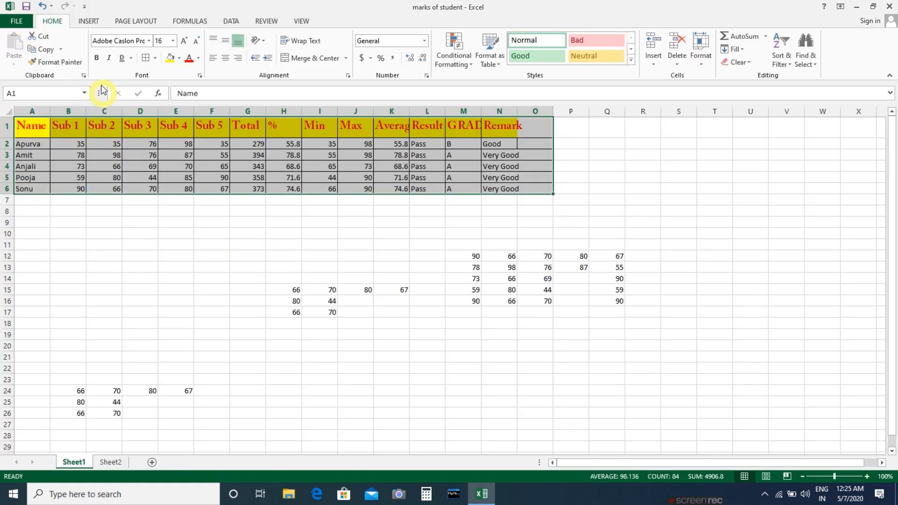
# Extend the All Borders formatting to the whole range A1:R26
pyautogui.click(100, 342)
pyautogui.moveTo(34, 126); pyautogui.dragTo(638, 415)
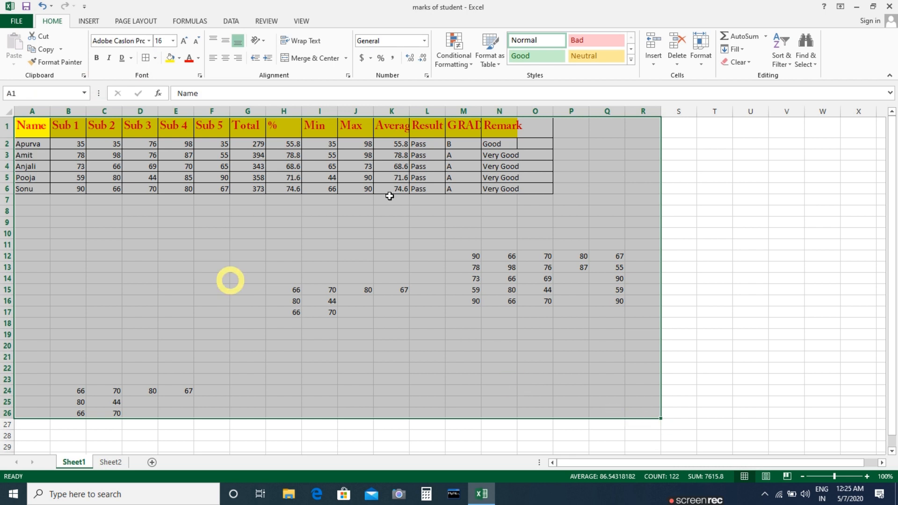
pyautogui.click(146, 57)
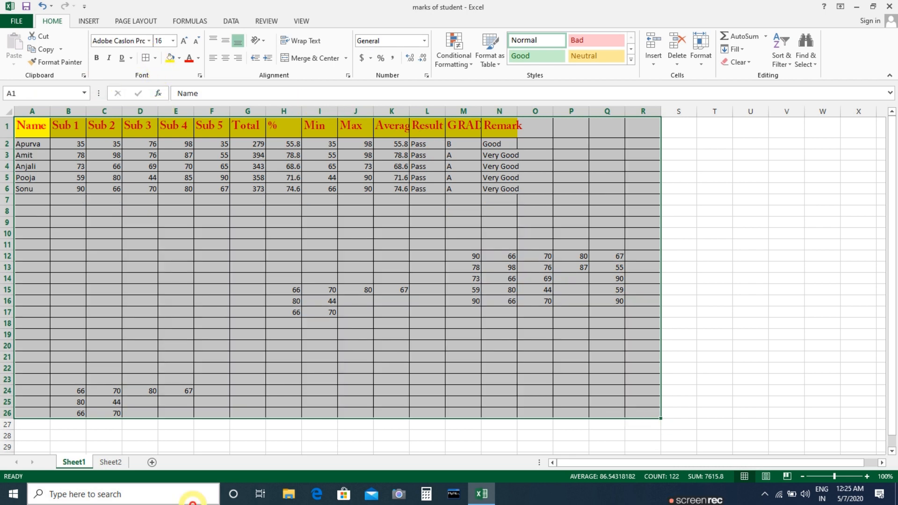
pyautogui.click(201, 212)
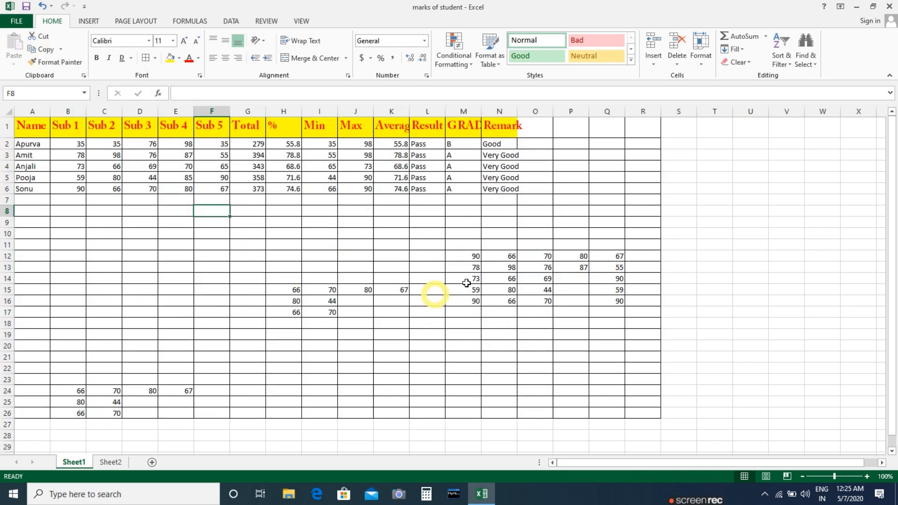
# Examine the fully bordered range in the print preview and return to the sheet
pyautogui.click(14, 27)
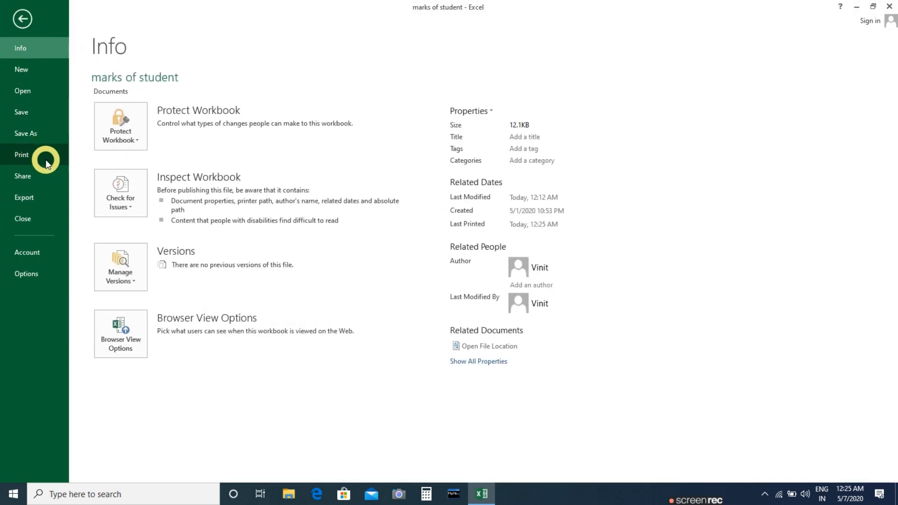
pyautogui.click(45, 155)
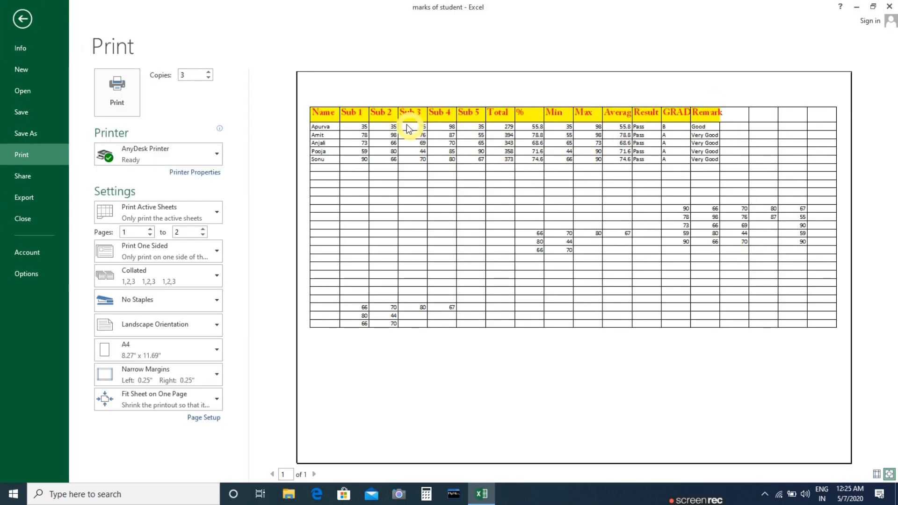
pyautogui.click(21, 19)
# Set the border line colour to red and draw freehand border lines over the data, including boxes around F7:F20 and A1:L18
pyautogui.click(844, 243)
pyautogui.moveTo(28, 126); pyautogui.dragTo(653, 412)
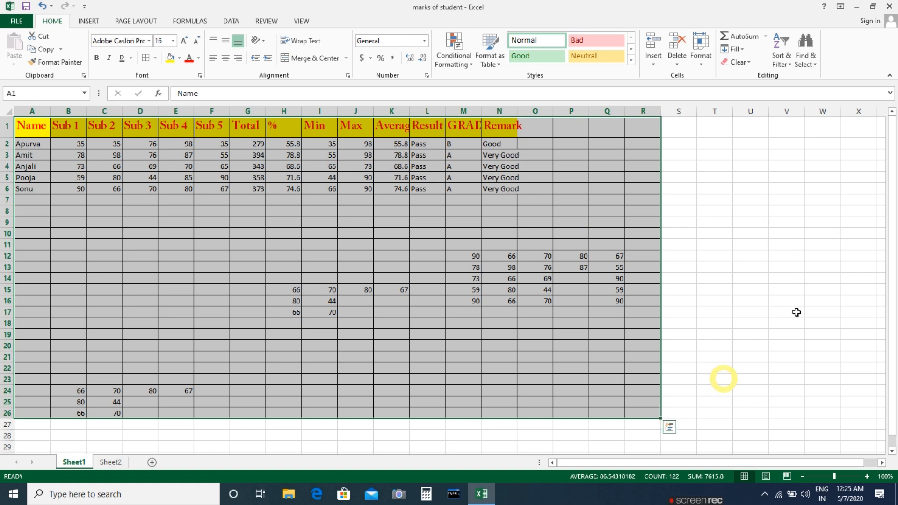
pyautogui.click(155, 58)
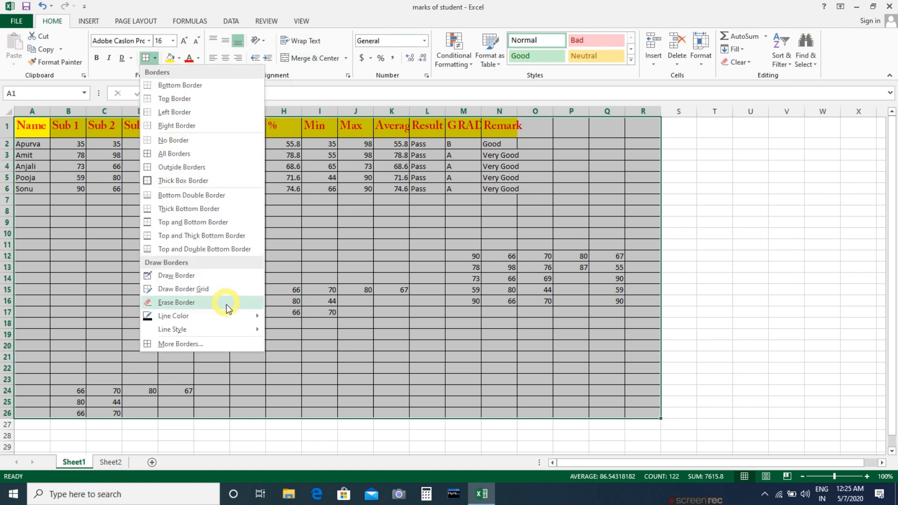
pyautogui.moveTo(215, 315)
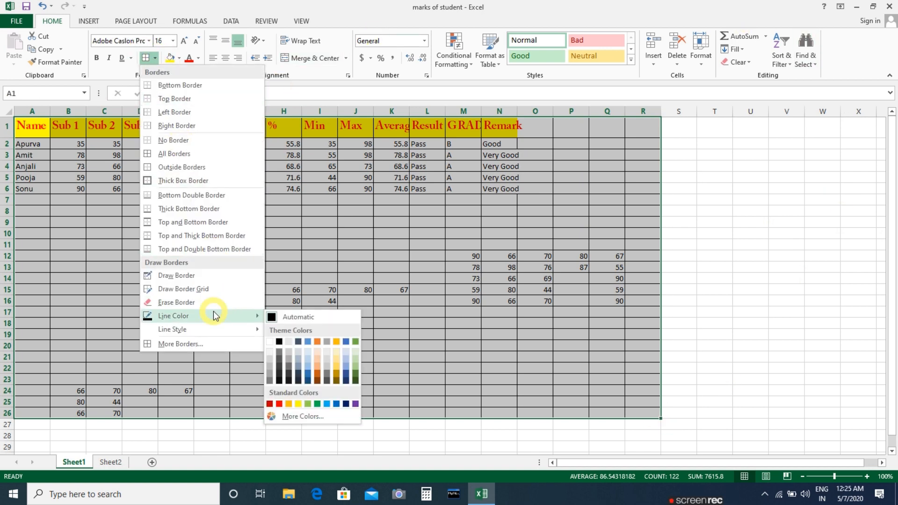
pyautogui.click(279, 405)
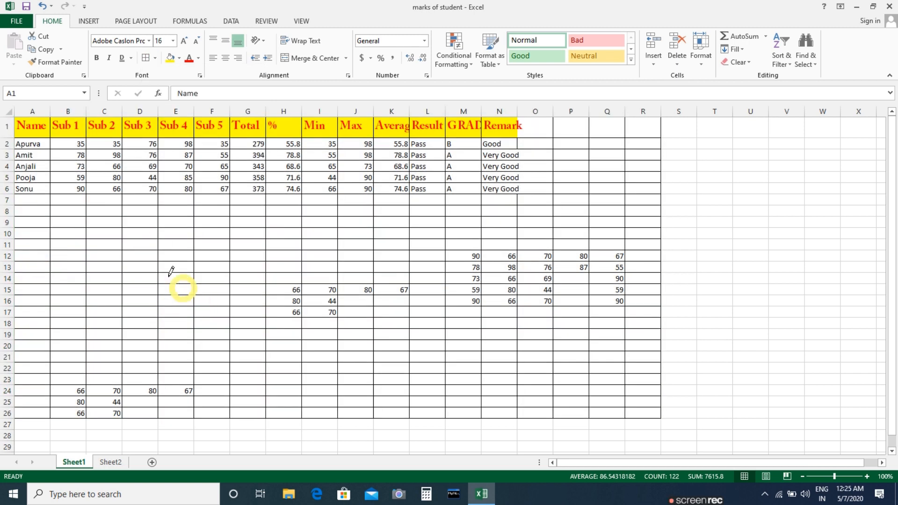
pyautogui.moveTo(120, 208); pyautogui.dragTo(123, 327)
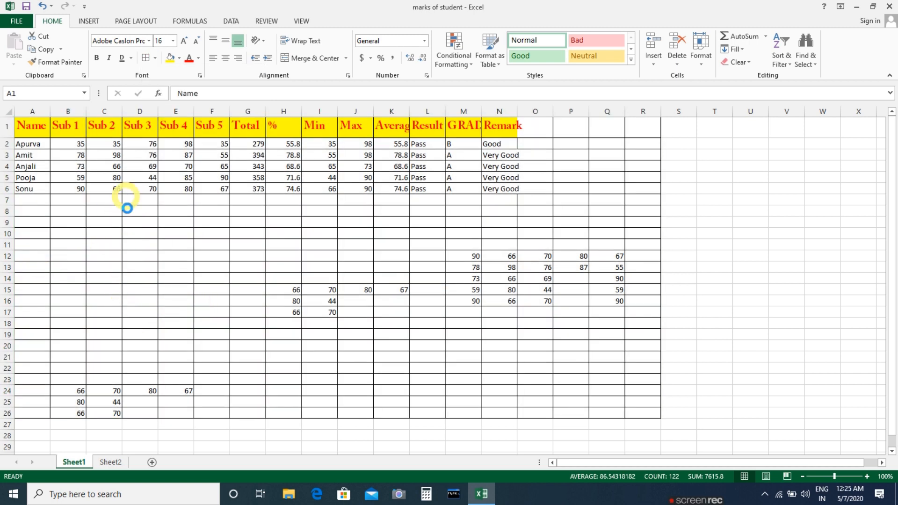
pyautogui.moveTo(66, 260); pyautogui.dragTo(301, 262)
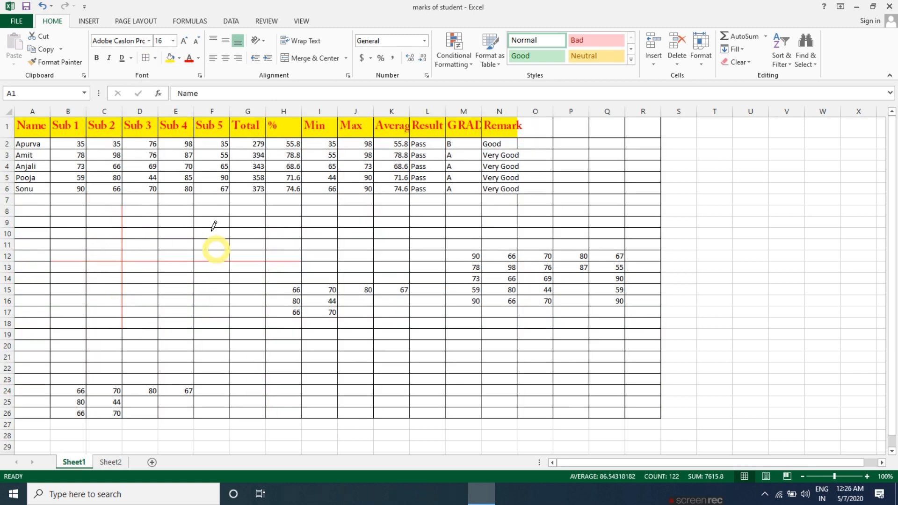
pyautogui.moveTo(193, 197); pyautogui.dragTo(220, 346)
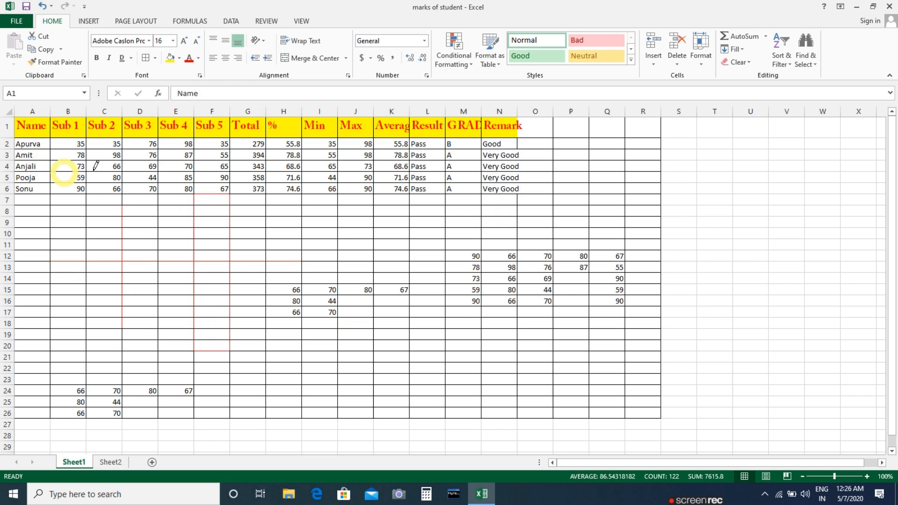
pyautogui.moveTo(31, 120)
pyautogui.mouseDown()
pyautogui.moveTo(188, 222)
pyautogui.moveTo(431, 322)
pyautogui.mouseUp()
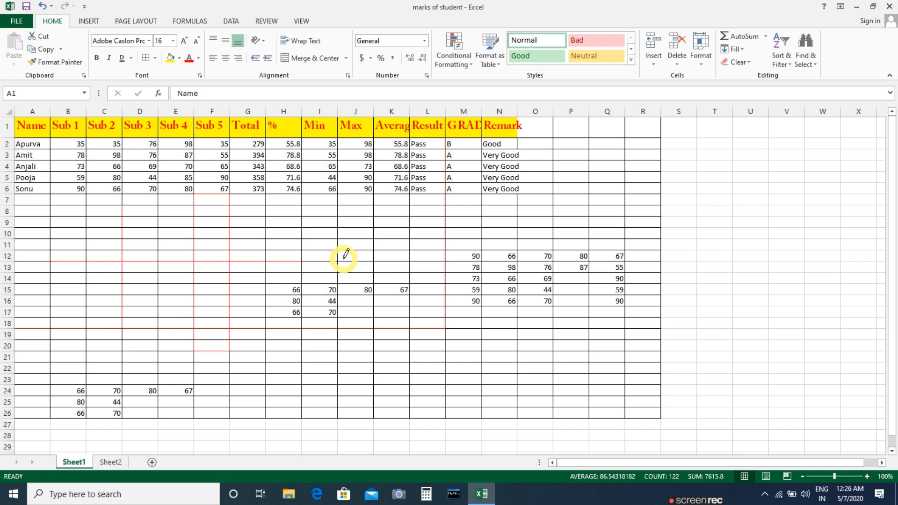
# Apply red All Borders to the range A1:R26 and change their line style to a double line
pyautogui.hotkey('ctrl', 'a')
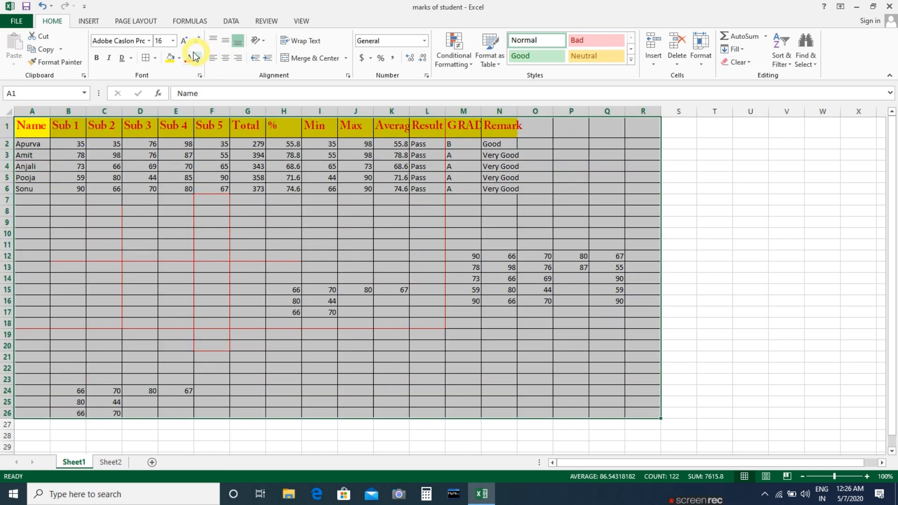
pyautogui.click(146, 56)
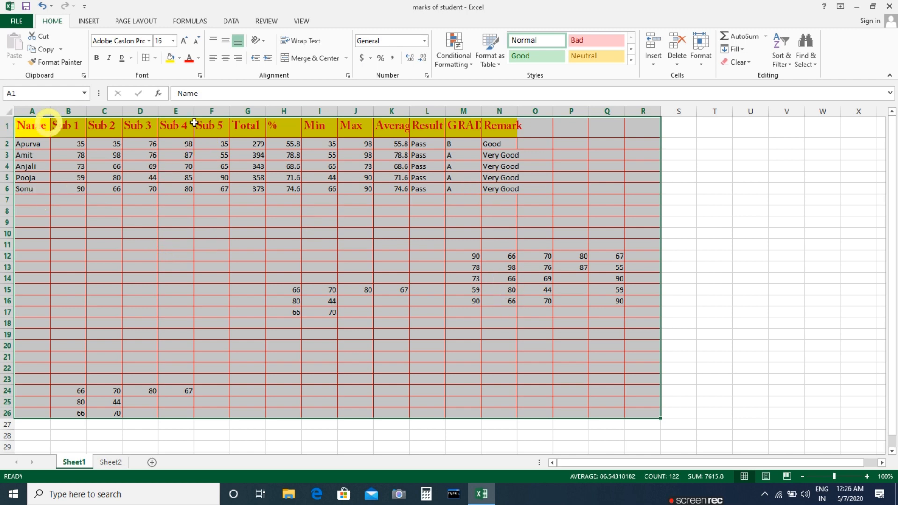
pyautogui.click(155, 57)
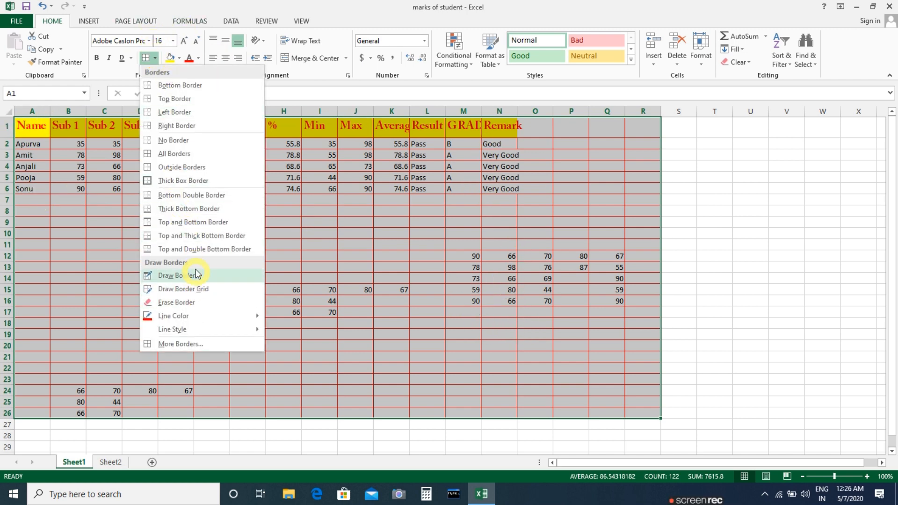
pyautogui.moveTo(187, 329)
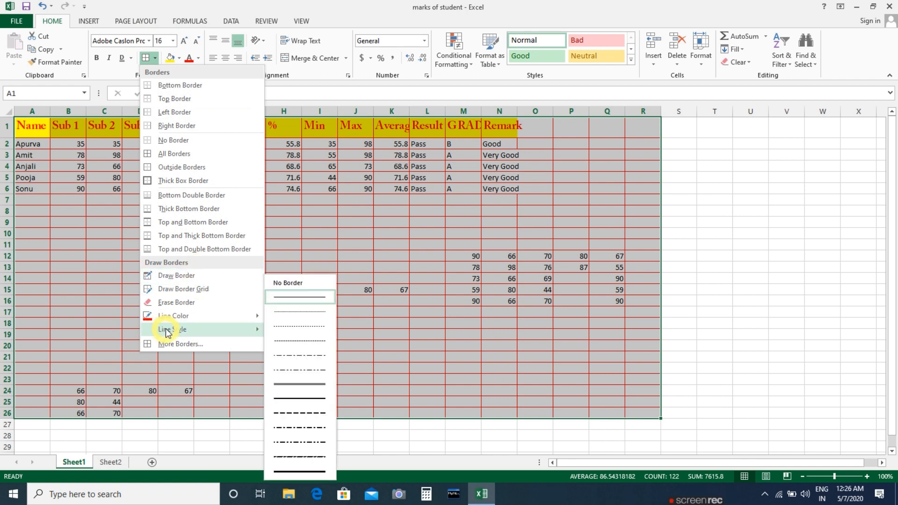
pyautogui.click(310, 375)
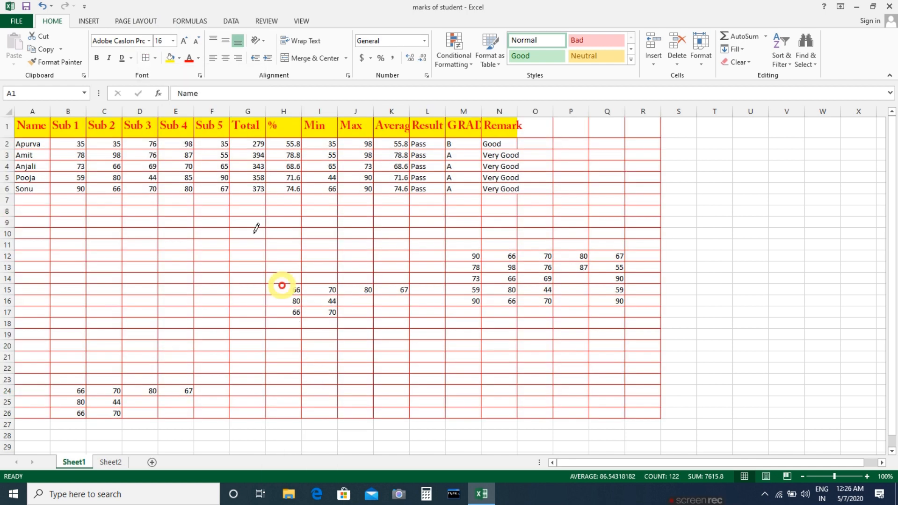
pyautogui.click(146, 58)
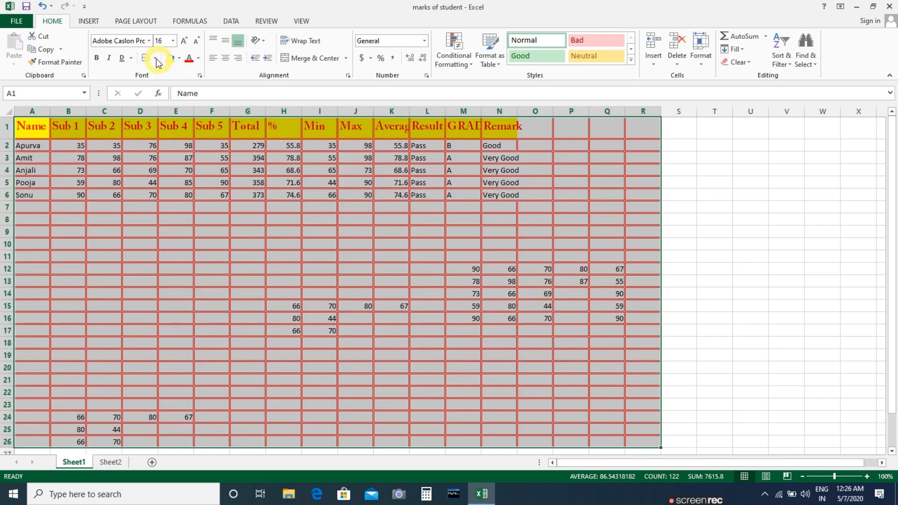
# Change the border line style of the range A1:R26 to a thin single solid line
pyautogui.click(154, 58)
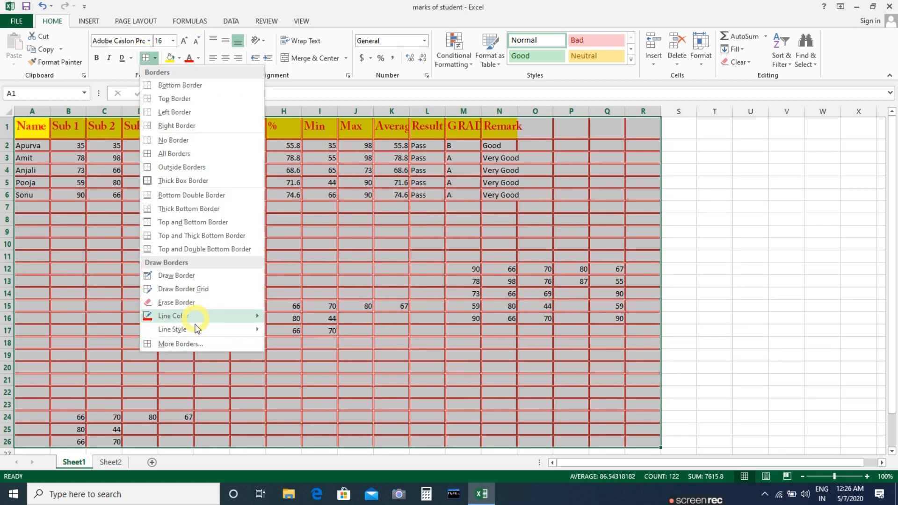
pyautogui.click(196, 330)
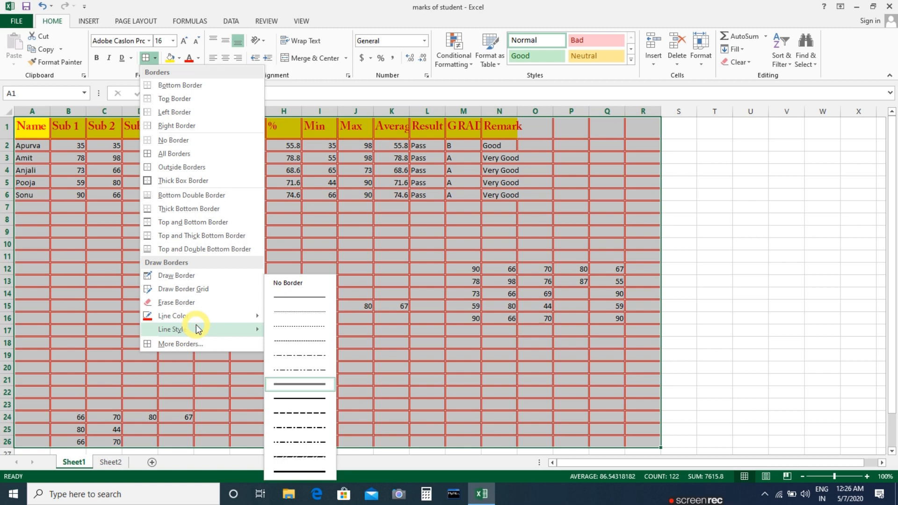
pyautogui.click(298, 297)
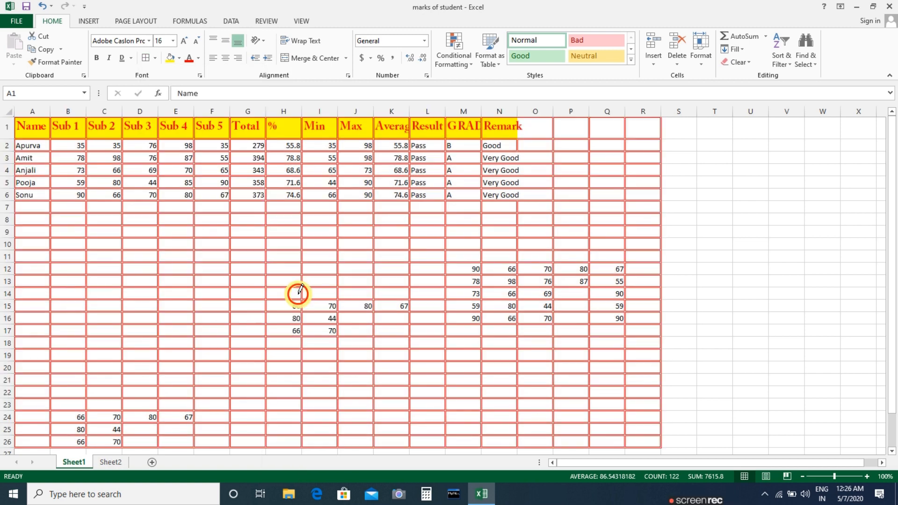
pyautogui.click(145, 59)
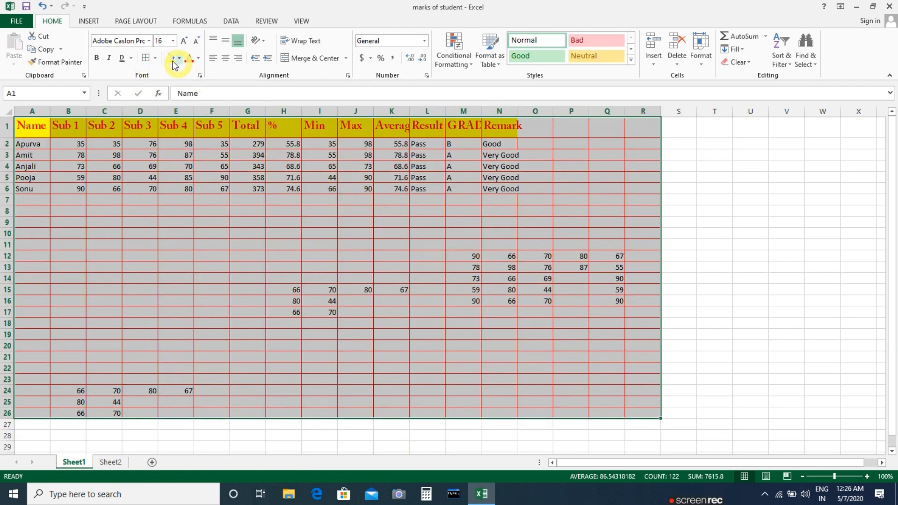
# Set the border line colour to Automatic and reapply All Borders to the range A1:R26
pyautogui.click(155, 58)
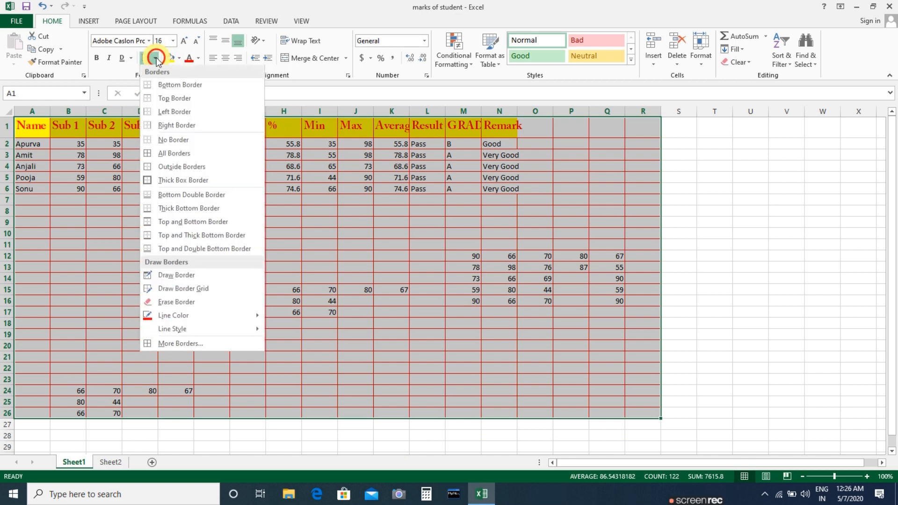
pyautogui.click(199, 322)
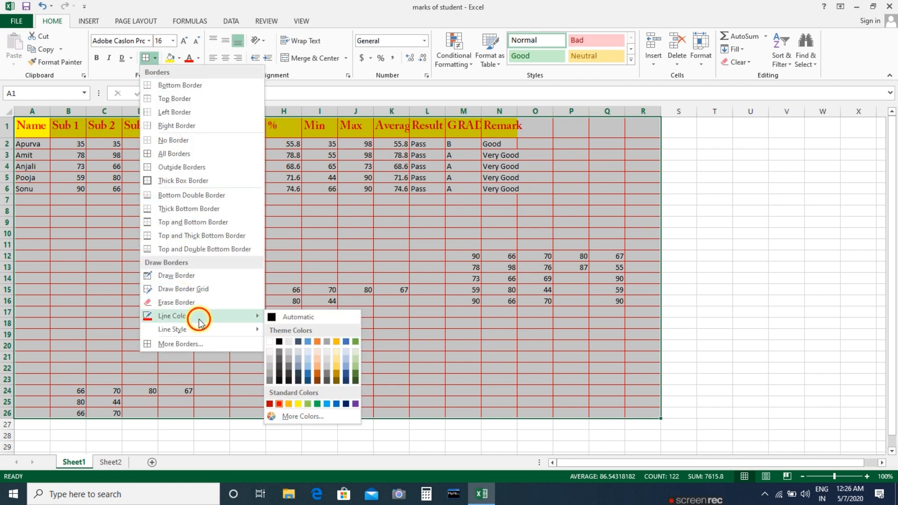
pyautogui.click(315, 318)
pyautogui.click(146, 57)
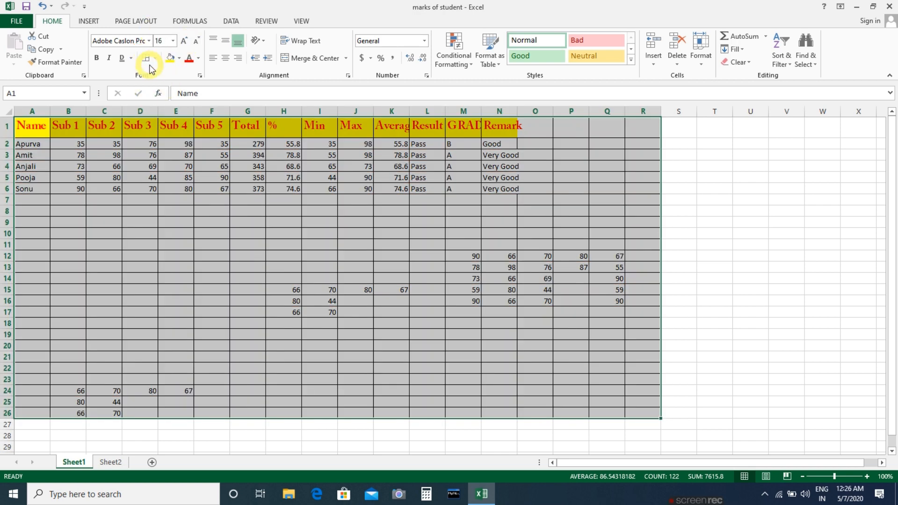
# Remove all borders from the range A1:R26 and deselect it
pyautogui.click(157, 58)
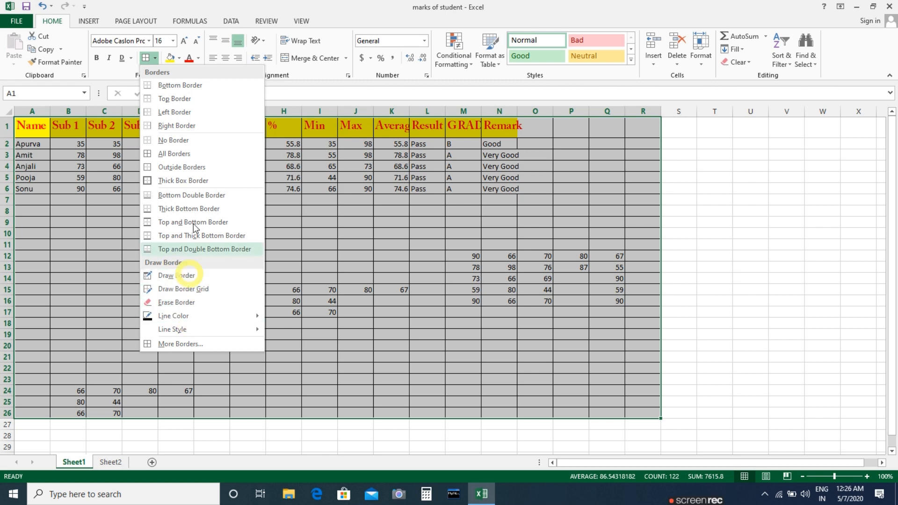
pyautogui.click(192, 137)
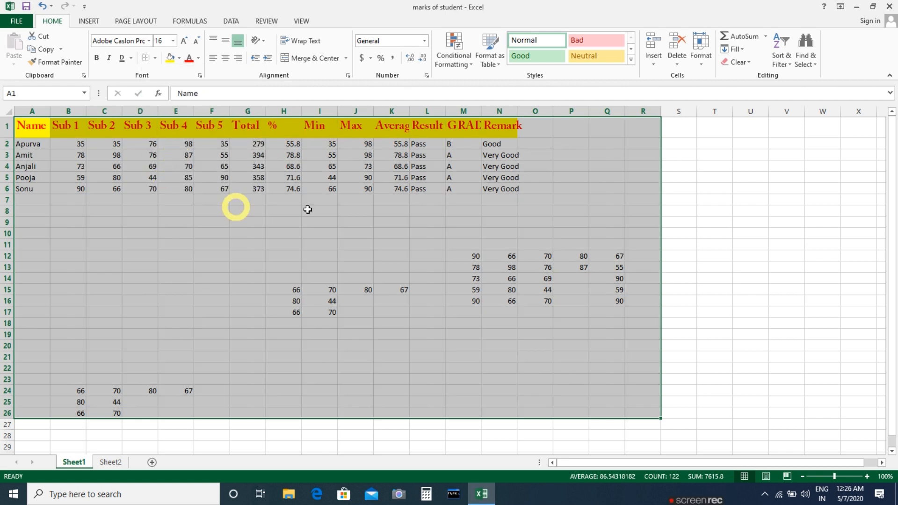
pyautogui.click(316, 279)
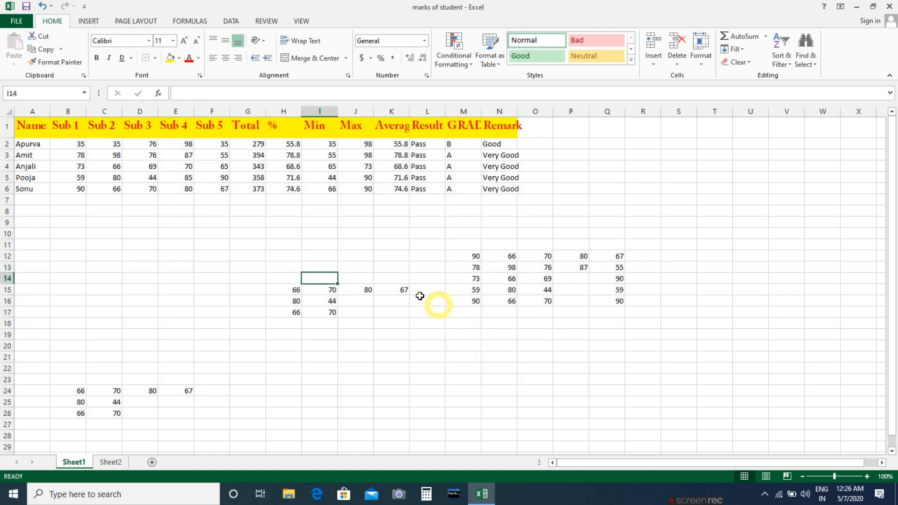
# Use Draw Border to outline B8:G17 and B12:F12, and add horizontal and vertical dividing lines and boxes through the outlined area
pyautogui.click(154, 57)
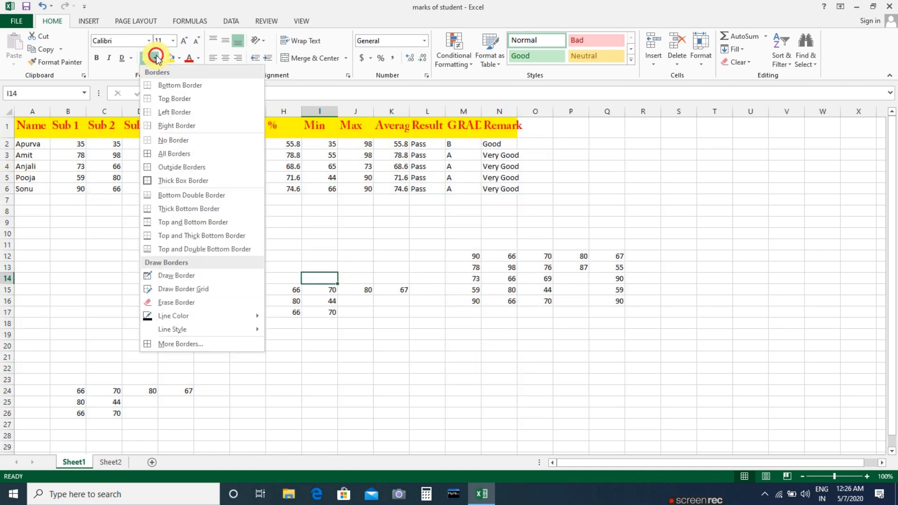
pyautogui.click(196, 280)
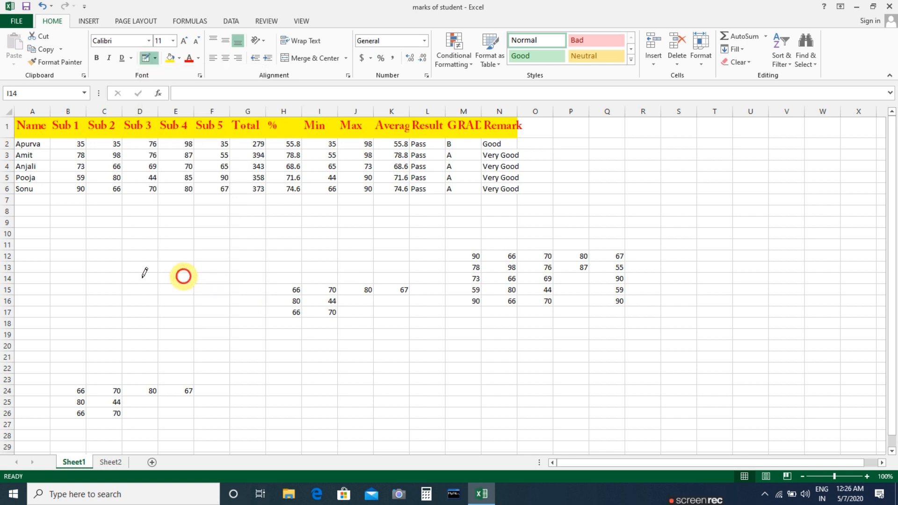
pyautogui.moveTo(54, 313); pyautogui.dragTo(240, 209)
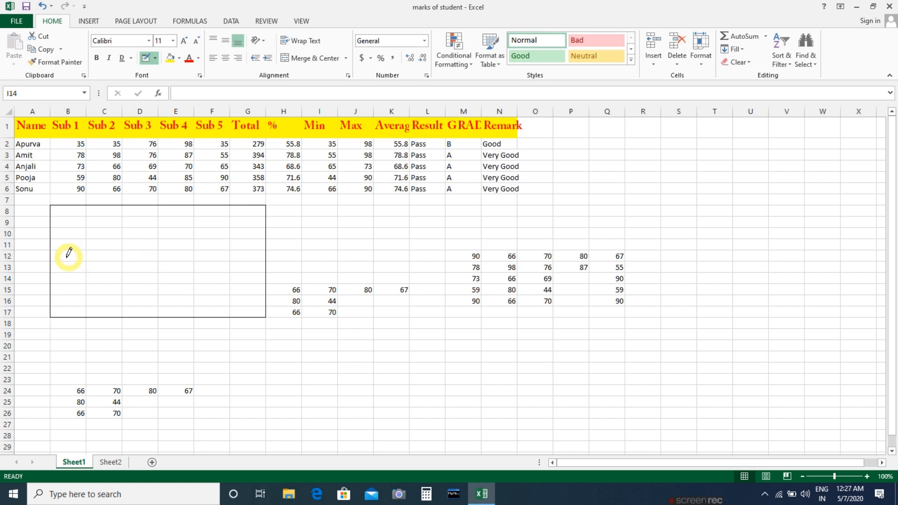
pyautogui.moveTo(60, 255); pyautogui.dragTo(227, 254)
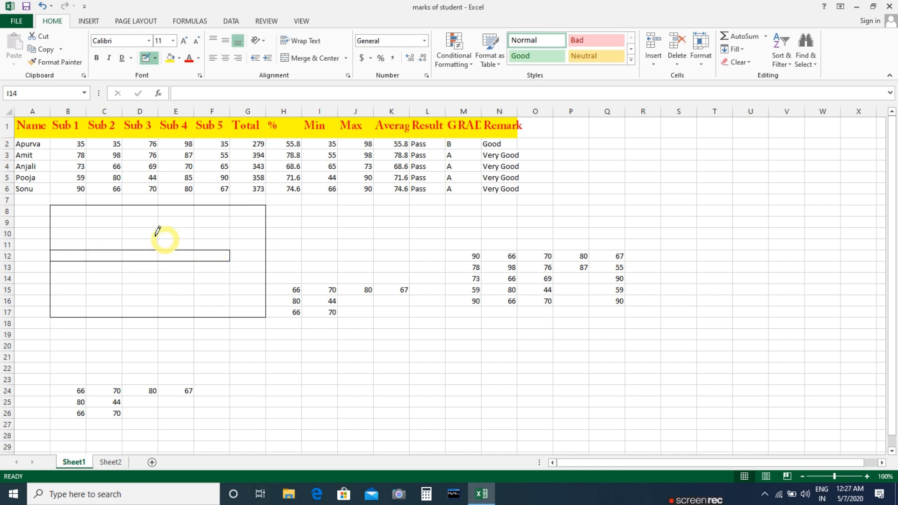
pyautogui.moveTo(75, 224)
pyautogui.mouseDown()
pyautogui.moveTo(185, 229)
pyautogui.moveTo(132, 270)
pyautogui.moveTo(131, 312)
pyautogui.mouseUp()
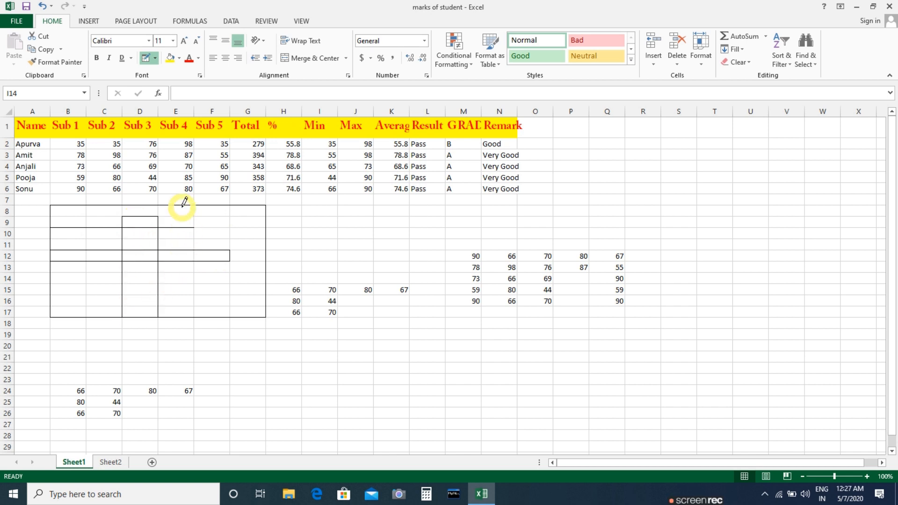
pyautogui.moveTo(183, 206); pyautogui.dragTo(177, 316)
pyautogui.moveTo(229, 194); pyautogui.dragTo(229, 351)
pyautogui.moveTo(52, 280); pyautogui.dragTo(285, 280)
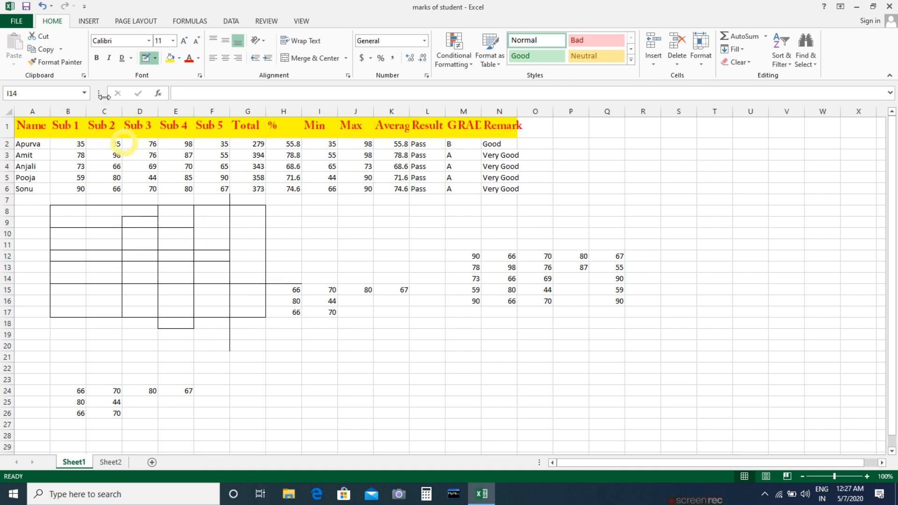
# Check the hand-drawn borders in the print preview and return to the sheet
pyautogui.click(31, 25)
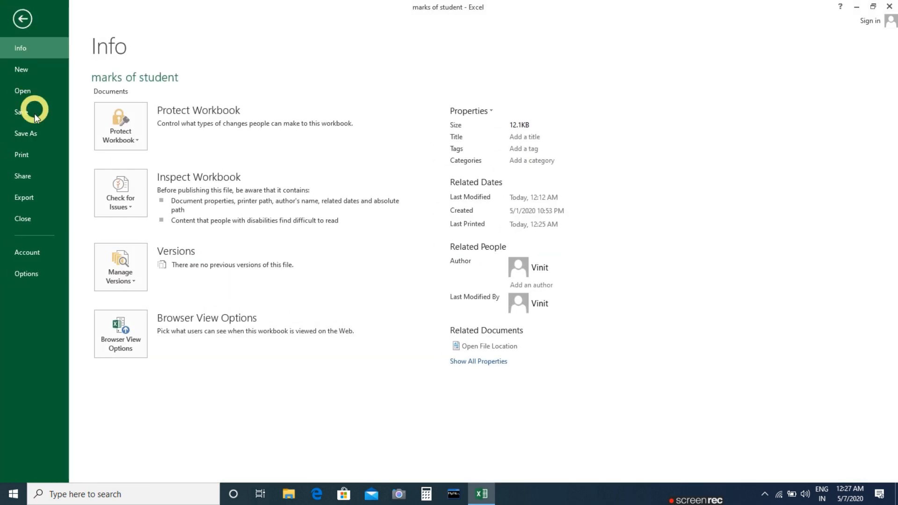
pyautogui.click(34, 150)
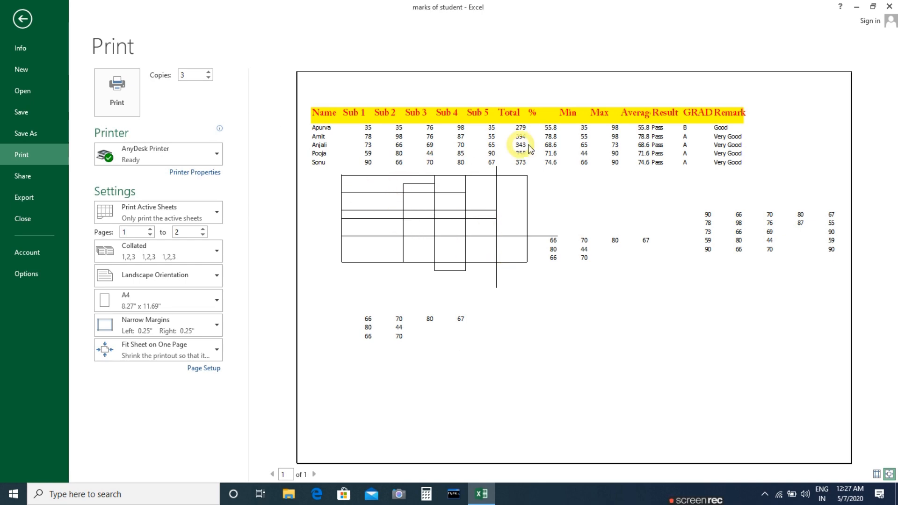
pyautogui.click(25, 24)
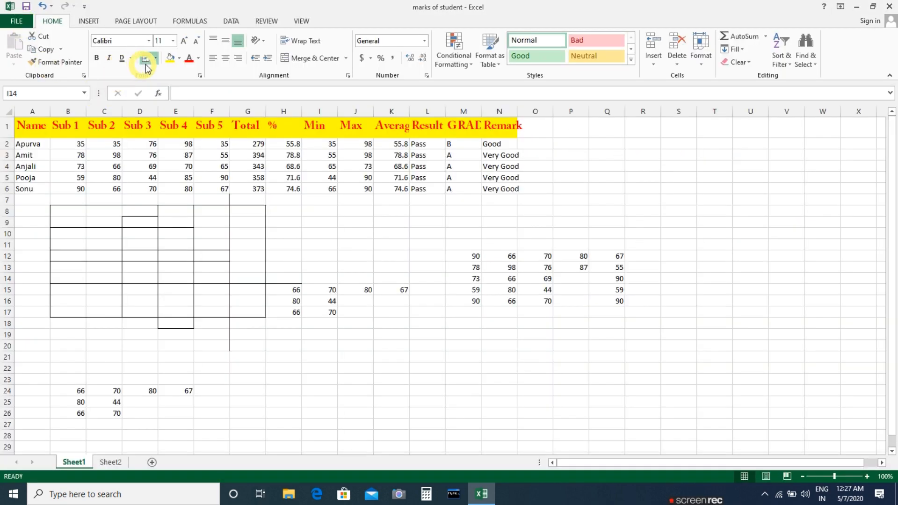
# Use Erase Border to remove the line segments extending beyond the B8:G17 outline and a few inner horizontal lines in columns D and F
pyautogui.click(156, 59)
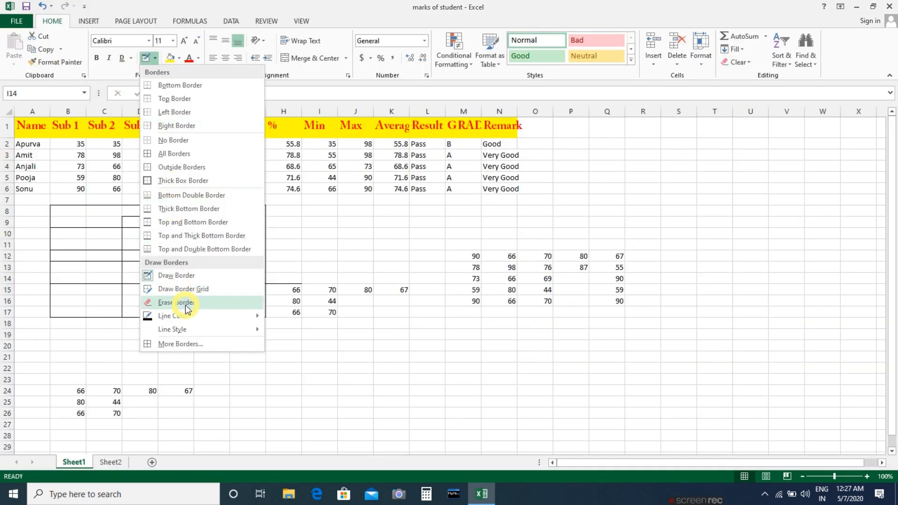
pyautogui.click(206, 302)
pyautogui.click(286, 284)
pyautogui.click(284, 283)
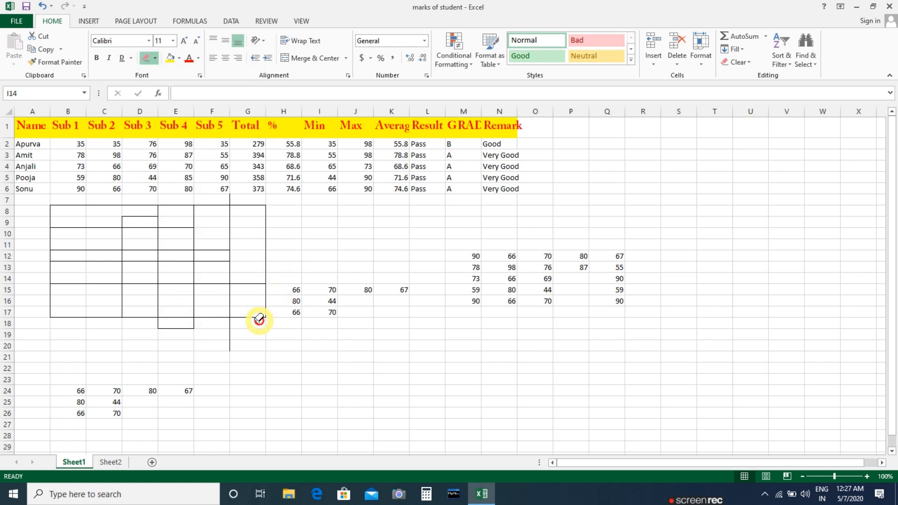
pyautogui.click(230, 337)
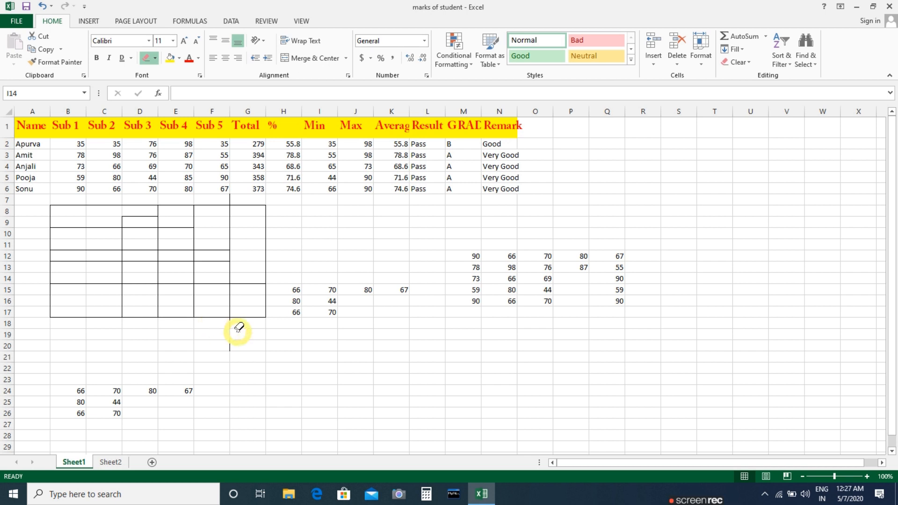
pyautogui.moveTo(232, 322); pyautogui.dragTo(226, 354)
pyautogui.click(231, 349)
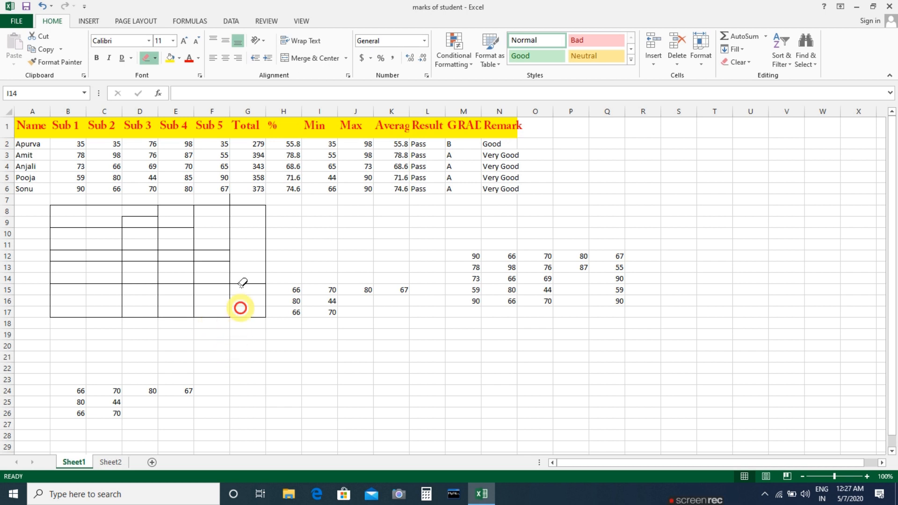
pyautogui.click(211, 251)
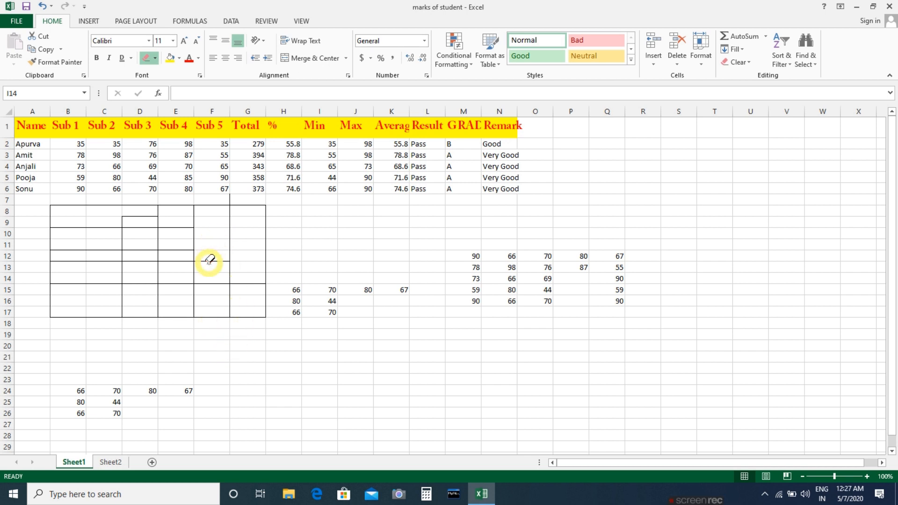
pyautogui.click(199, 261)
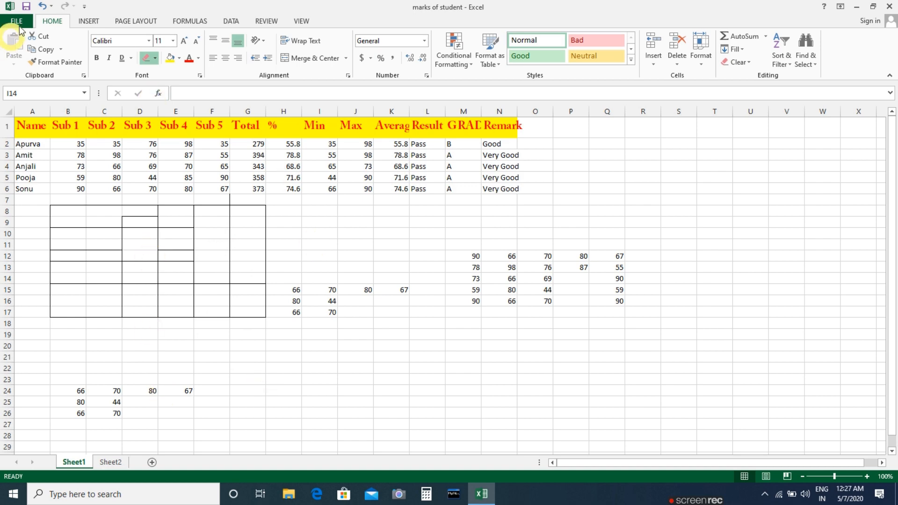
# Check the partly erased borders in the print preview and return to the sheet
pyautogui.click(26, 24)
pyautogui.click(39, 156)
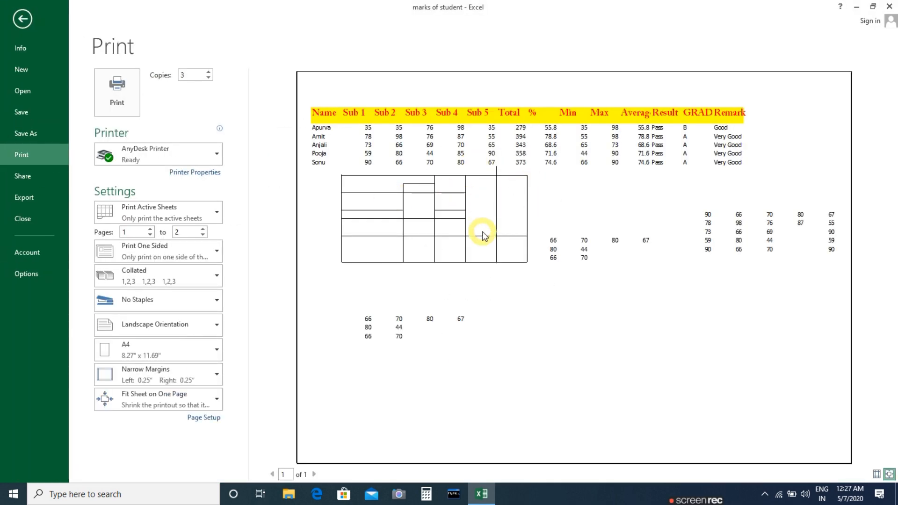
pyautogui.click(22, 19)
pyautogui.click(185, 237)
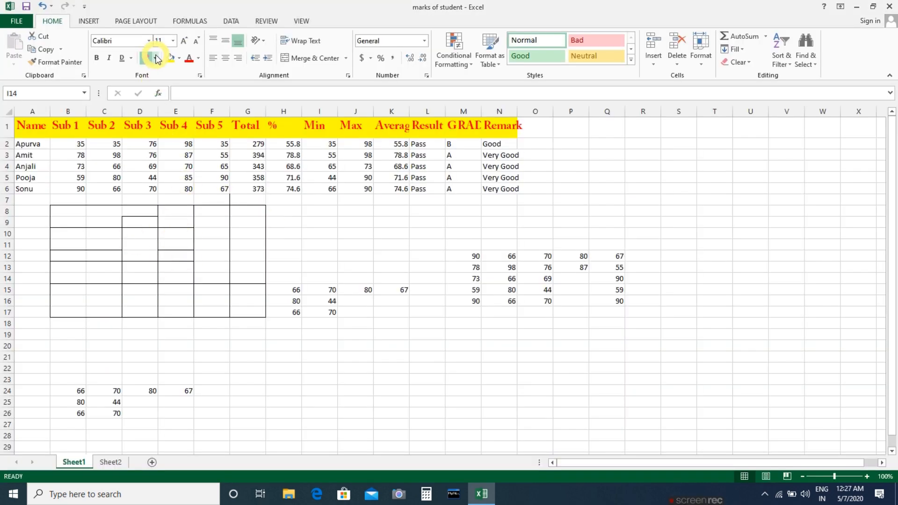
# Erase all the remaining hand-drawn borders in and around B8:G17 with Erase Border
pyautogui.click(156, 59)
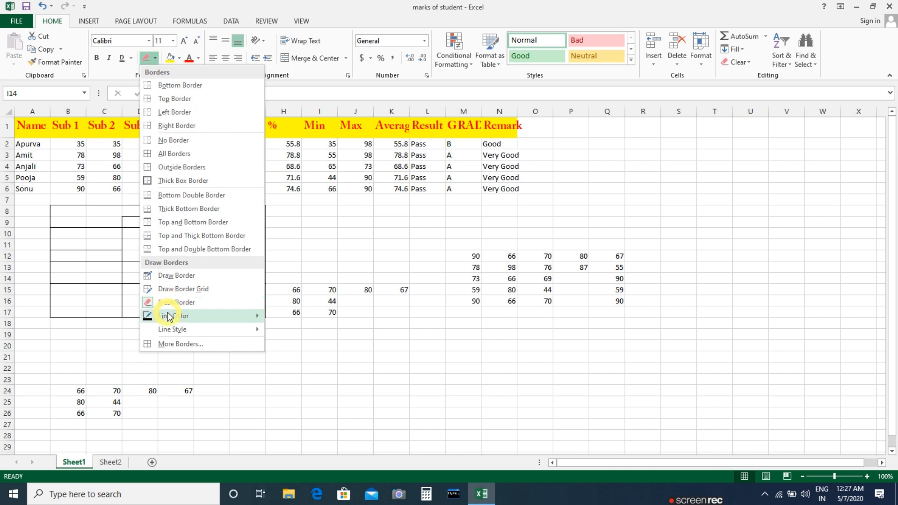
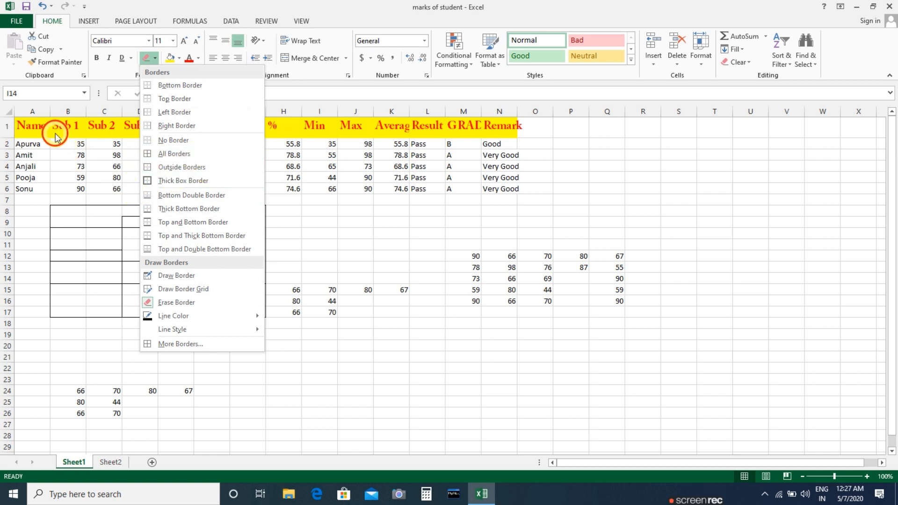
pyautogui.click(28, 123)
pyautogui.moveTo(76, 162); pyautogui.dragTo(365, 297)
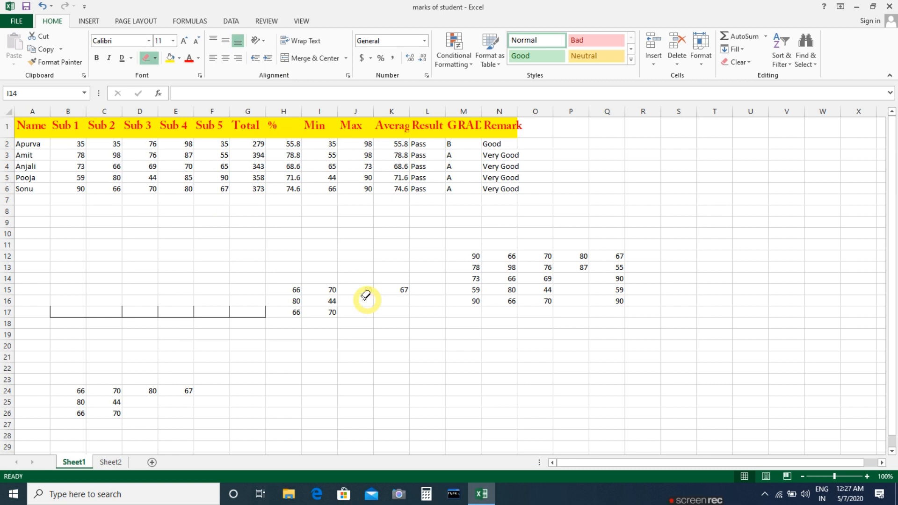
pyautogui.click(131, 286)
pyautogui.moveTo(21, 229); pyautogui.dragTo(330, 371)
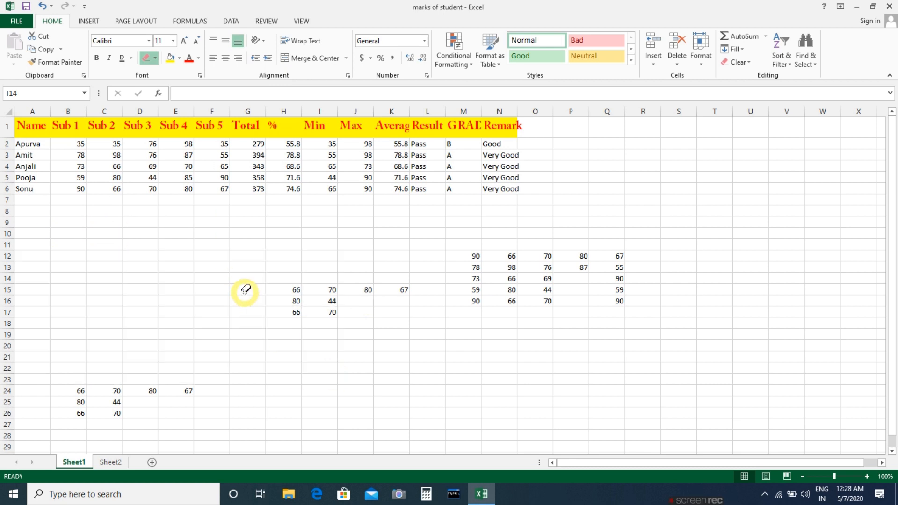
# Leave border erasing by entering a backtick in I14, and apply All Borders to the range A1:R27
pyautogui.write('`')
pyautogui.moveTo(31, 124); pyautogui.dragTo(633, 426)
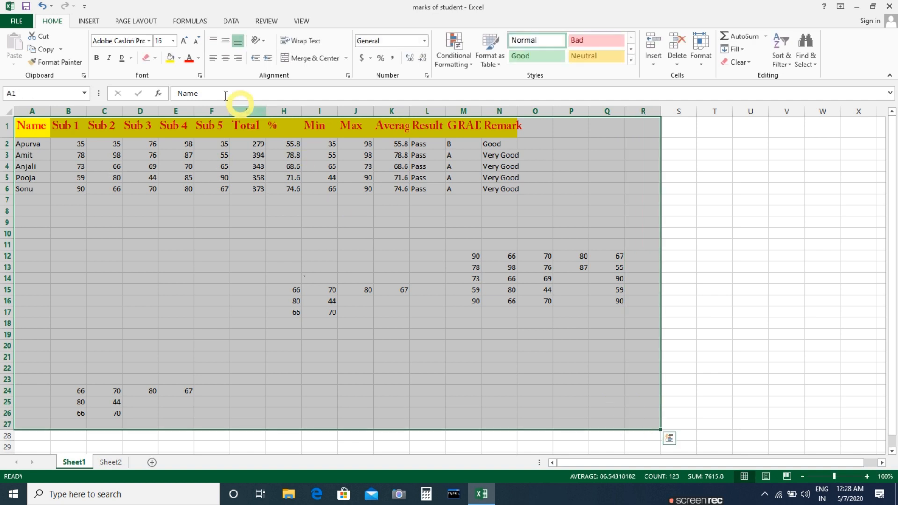
pyautogui.click(158, 57)
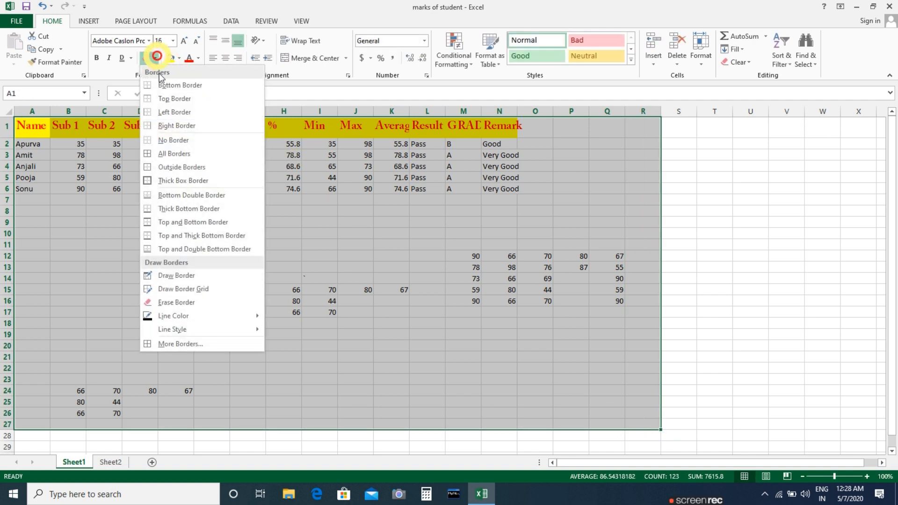
pyautogui.click(178, 154)
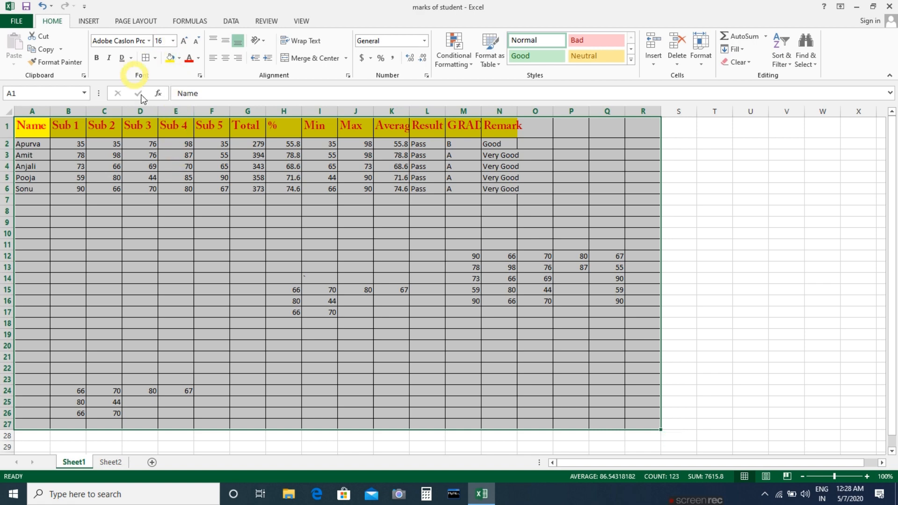
# Fill the student rows A2:N6 with light blue and set their font color to dark blue
pyautogui.click(180, 58)
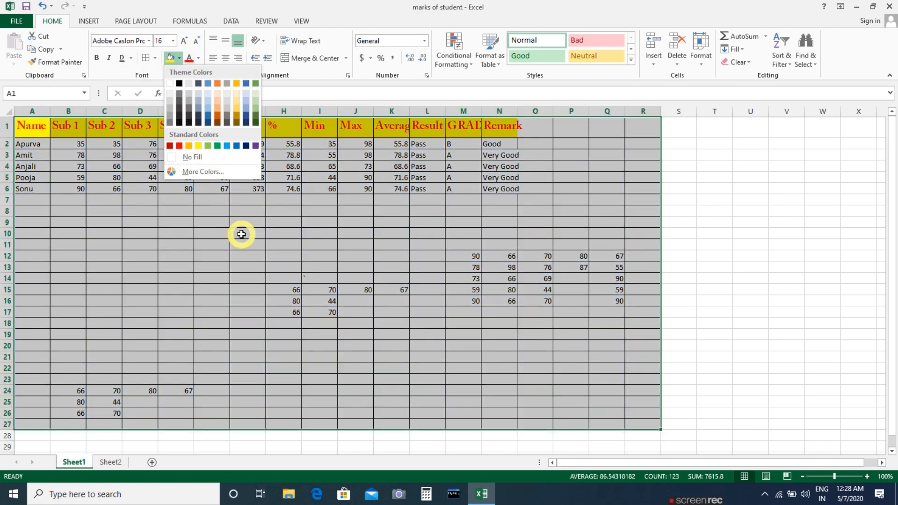
pyautogui.click(229, 258)
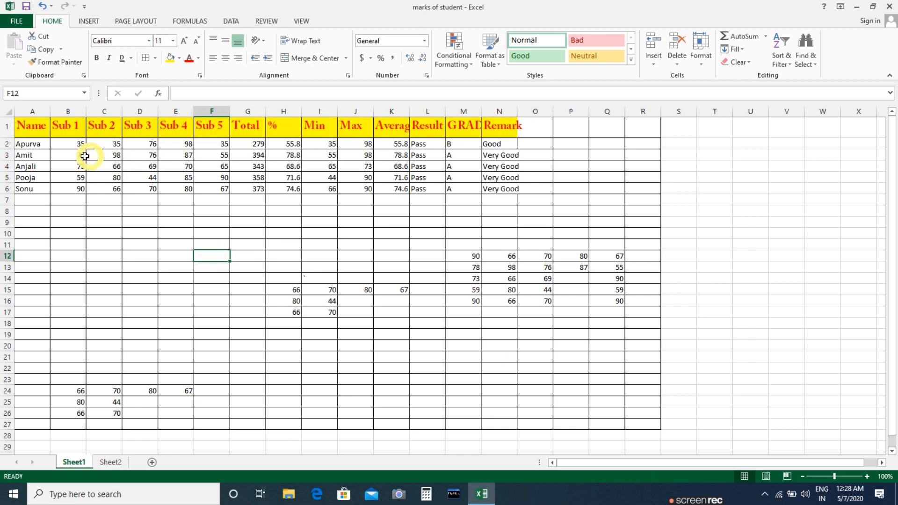
pyautogui.moveTo(35, 144); pyautogui.dragTo(492, 191)
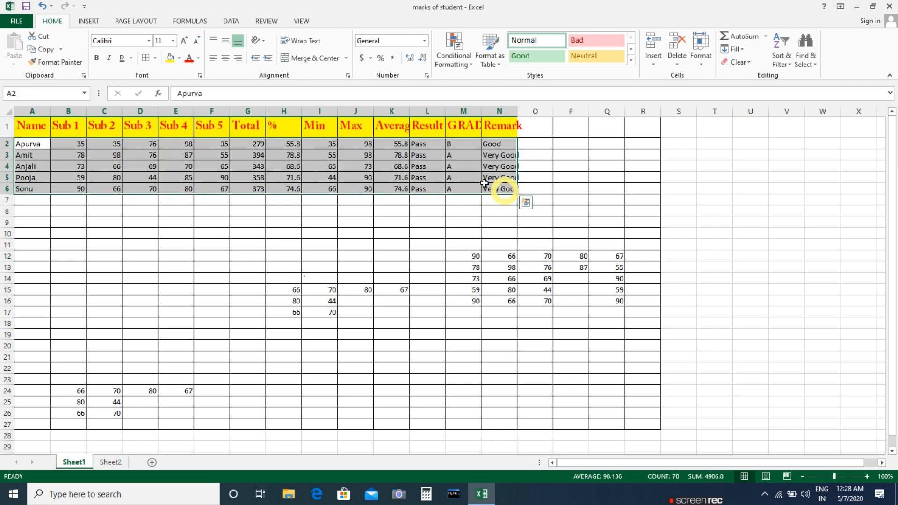
pyautogui.click(180, 59)
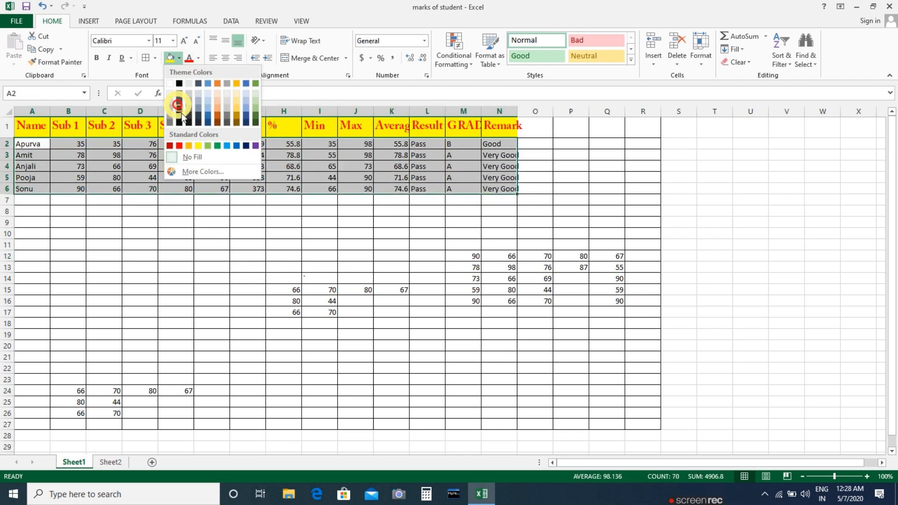
pyautogui.click(207, 97)
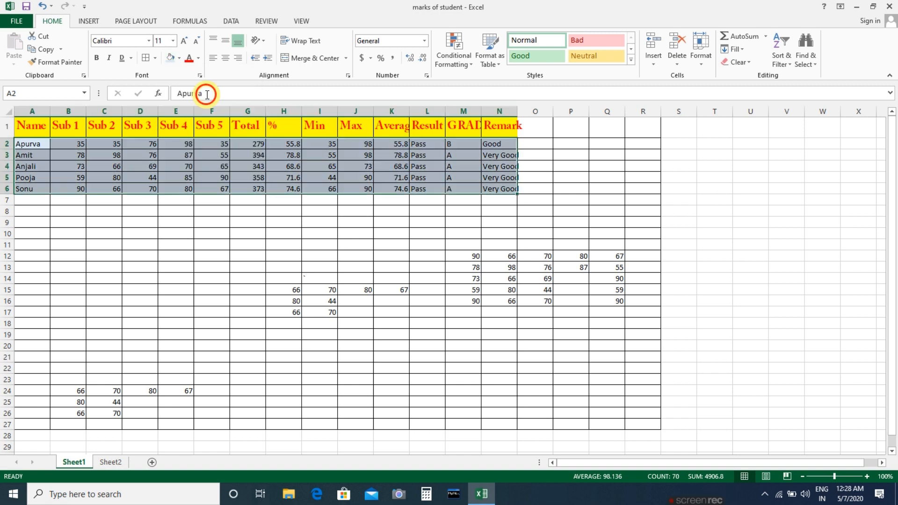
pyautogui.click(197, 59)
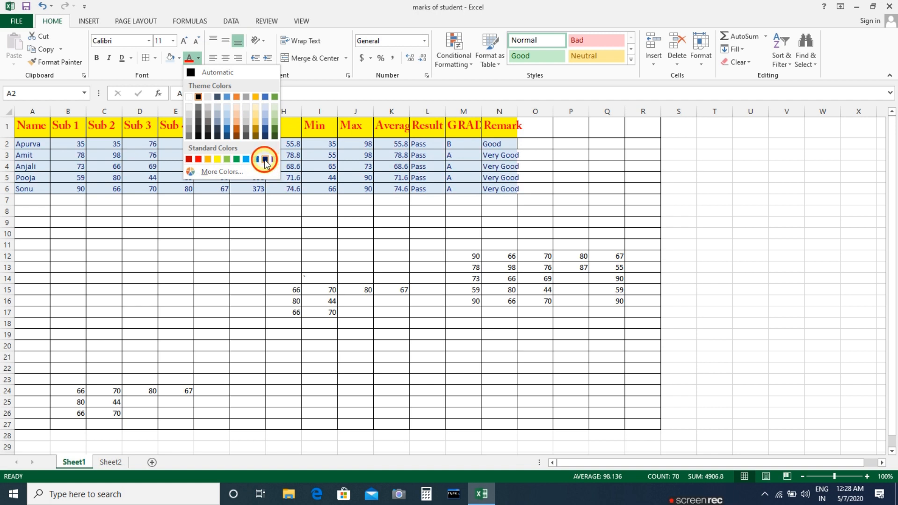
pyautogui.click(265, 160)
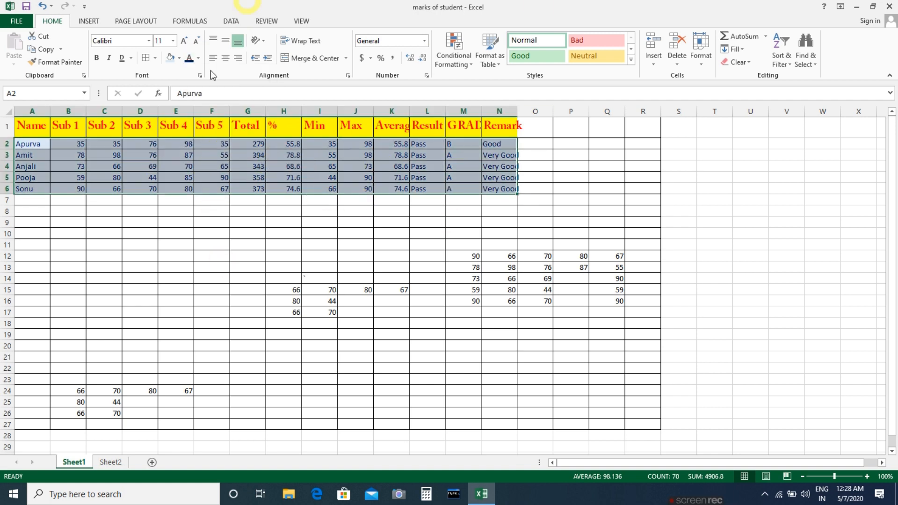
# Increase the font size of the student rows A2:N6 to 22 and deselect the range
pyautogui.click(186, 42)
pyautogui.click(185, 42)
pyautogui.click(186, 41)
pyautogui.click(187, 42)
pyautogui.click(189, 40)
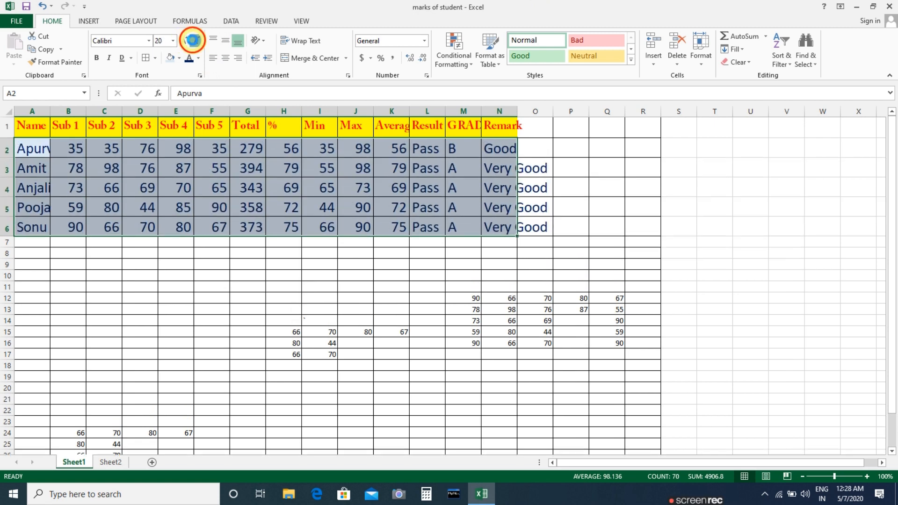
pyautogui.click(192, 41)
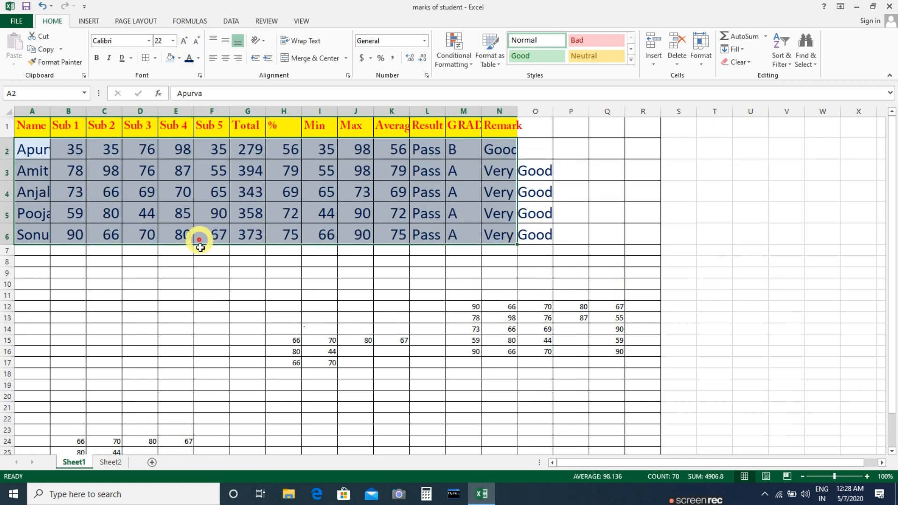
pyautogui.click(200, 247)
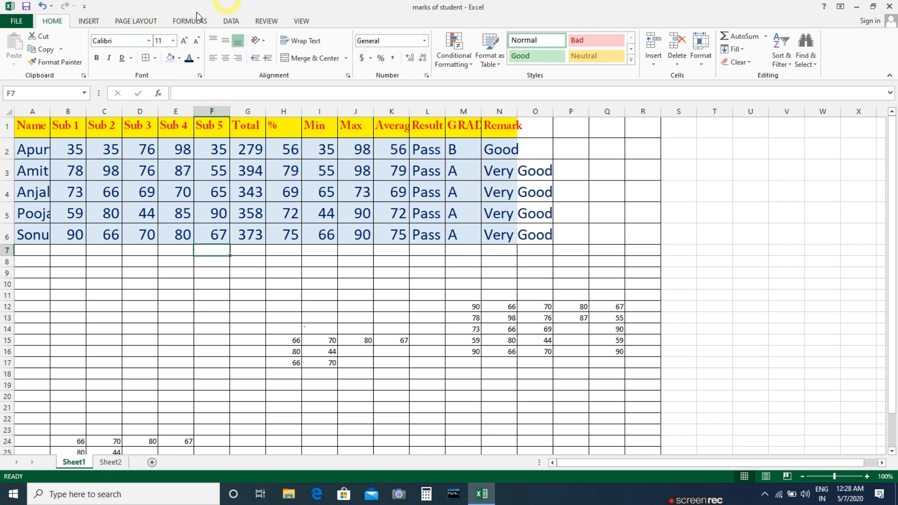
# Enter 12th in cell D12 and increase its font size to 72
pyautogui.click(144, 303)
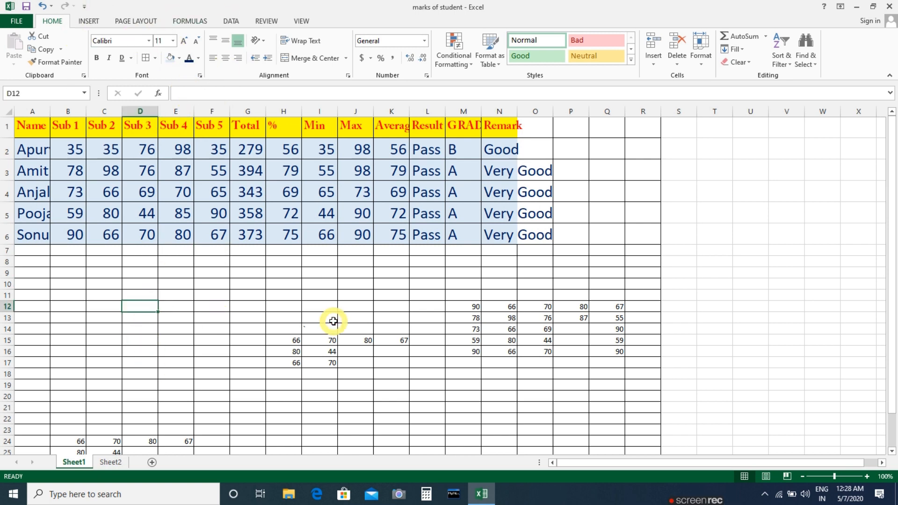
pyautogui.write('12th')
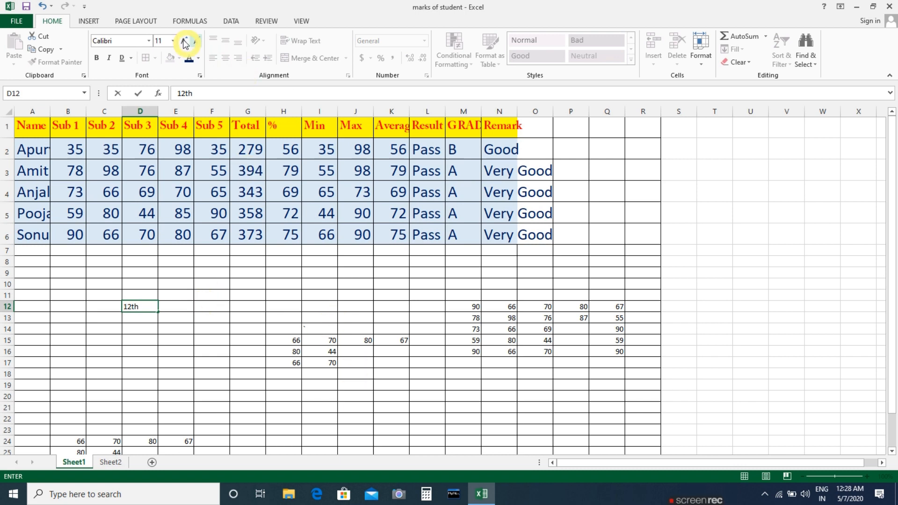
pyautogui.click(209, 349)
pyautogui.click(140, 307)
pyautogui.click(187, 41)
pyautogui.click(187, 41)
pyautogui.click(187, 41)
pyautogui.click(187, 40)
pyautogui.click(188, 41)
pyautogui.click(187, 41)
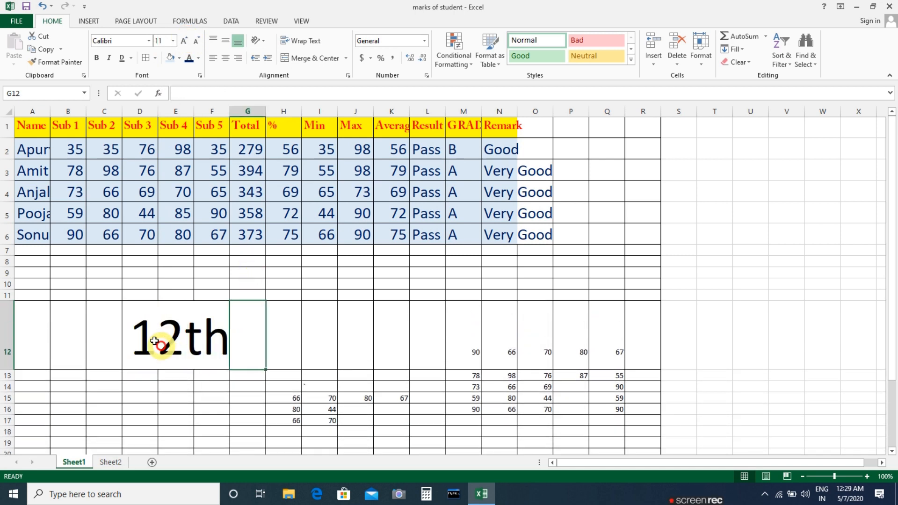
# Format only the letters "th" of the 12th entry in D12 as superscript
pyautogui.click(175, 338)
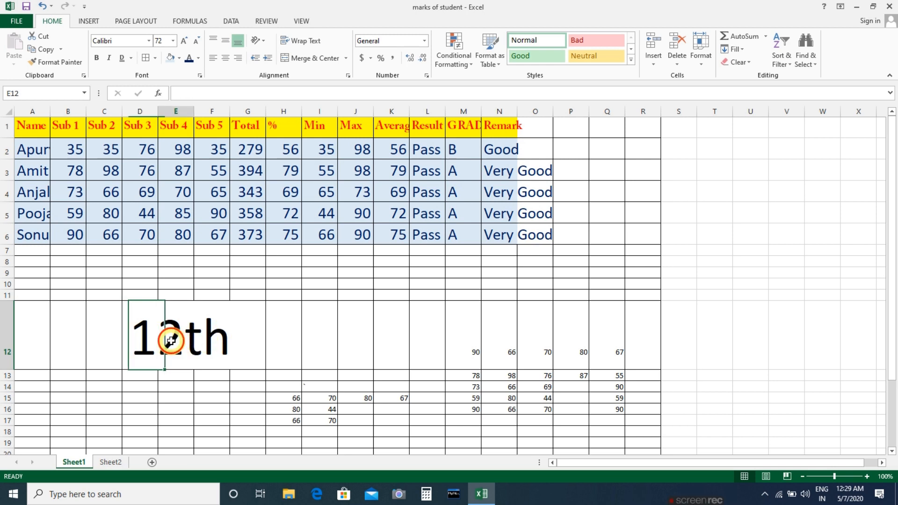
pyautogui.click(145, 339)
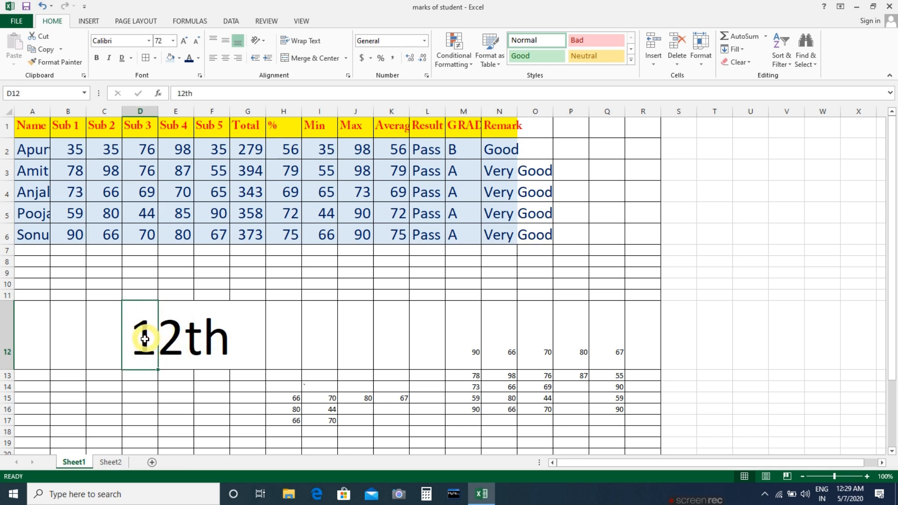
pyautogui.doubleClick(145, 339)
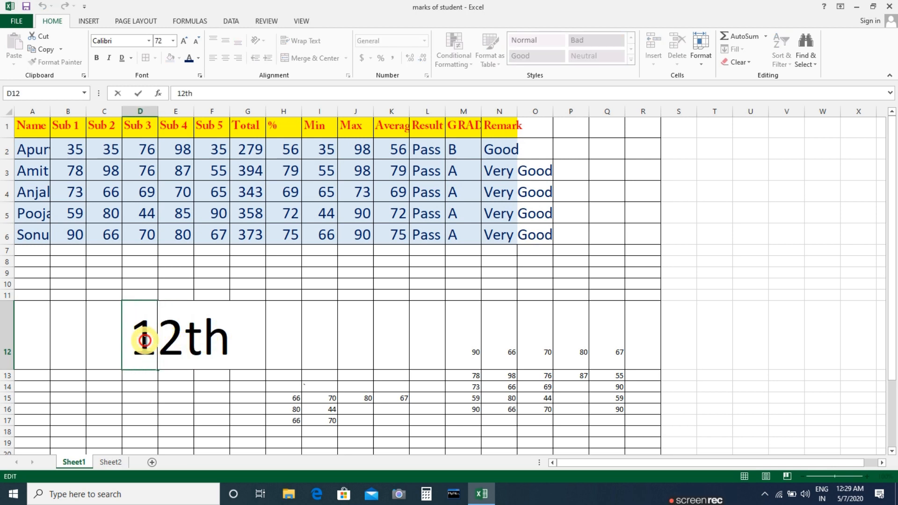
pyautogui.moveTo(226, 332); pyautogui.dragTo(204, 330)
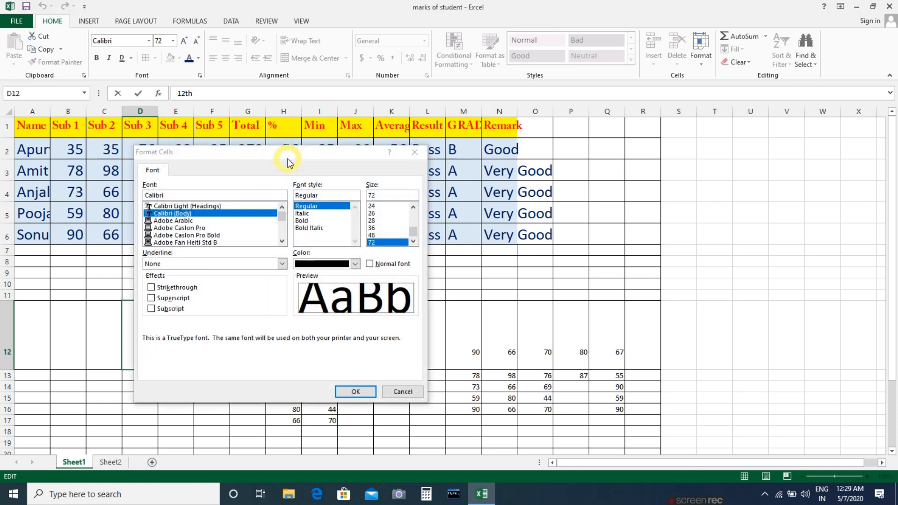
pyautogui.moveTo(161, 154); pyautogui.dragTo(237, 136)
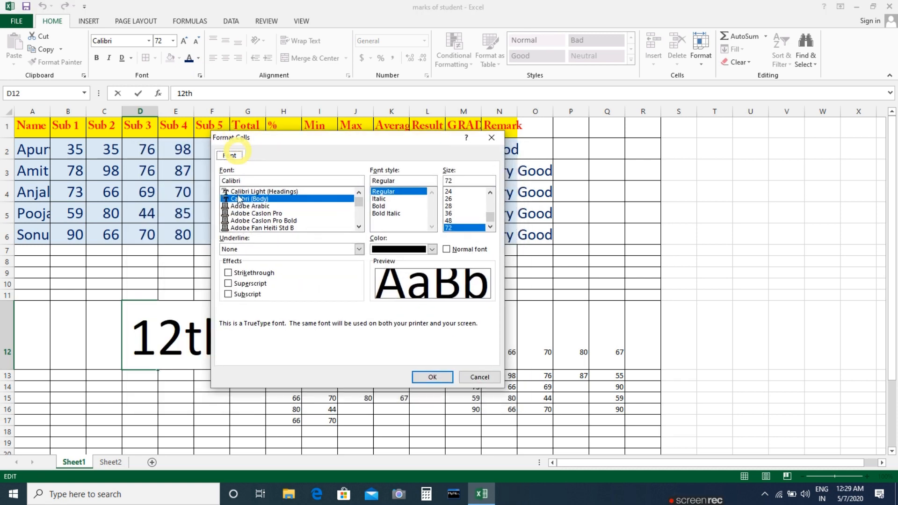
pyautogui.click(229, 284)
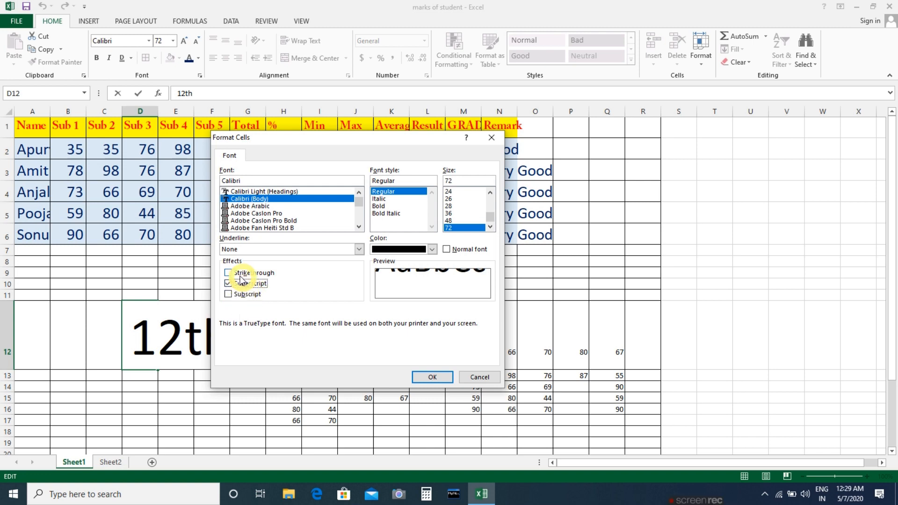
pyautogui.click(432, 377)
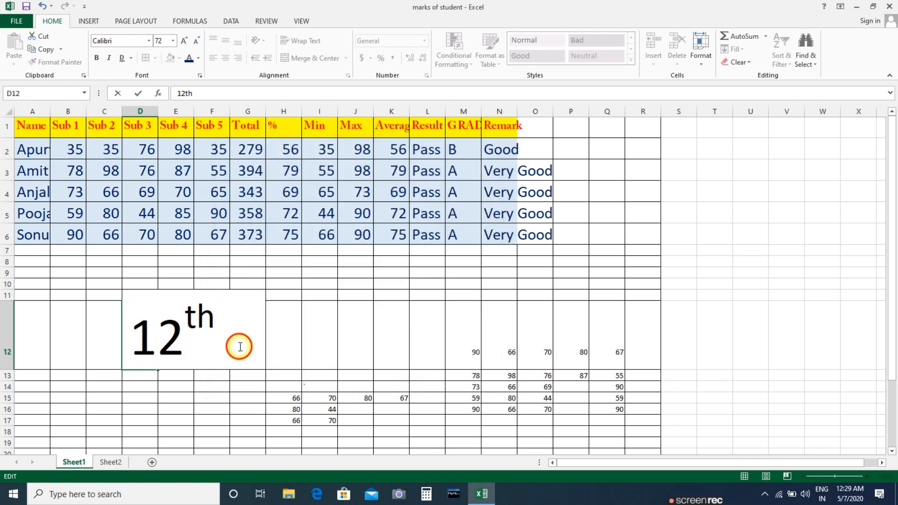
# Commit the 12th entry in D12 and review the font settings for cell E12 without changing them
pyautogui.click(358, 398)
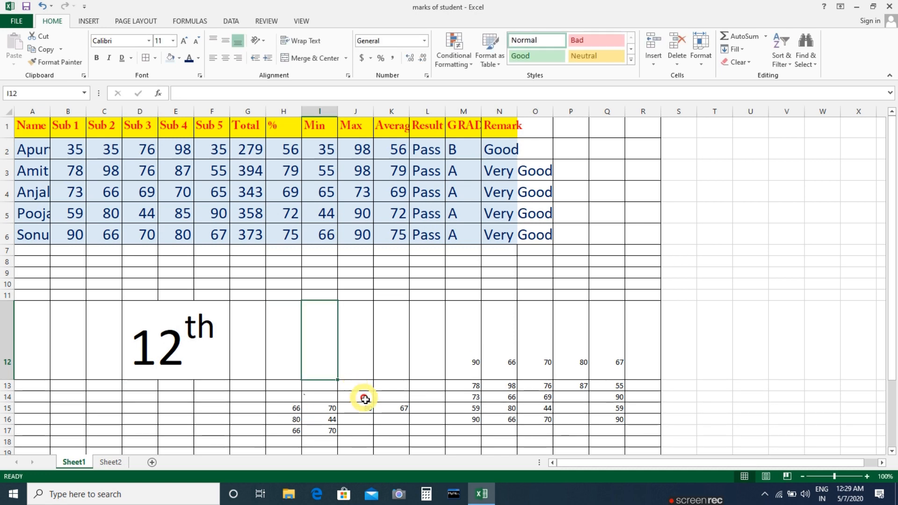
pyautogui.click(167, 343)
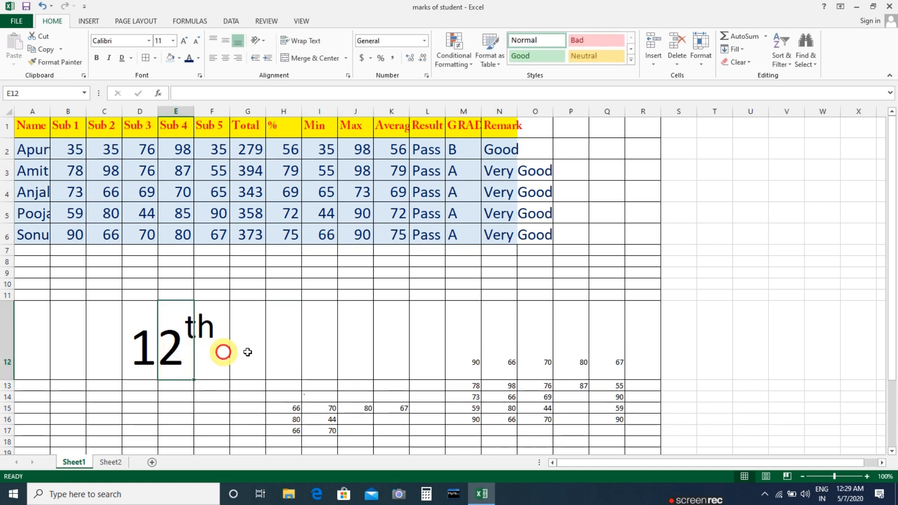
pyautogui.click(200, 76)
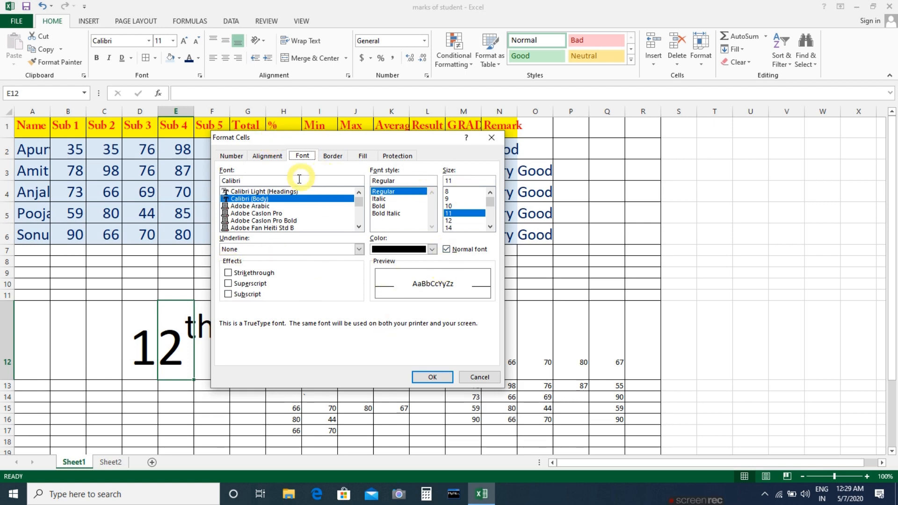
pyautogui.click(474, 376)
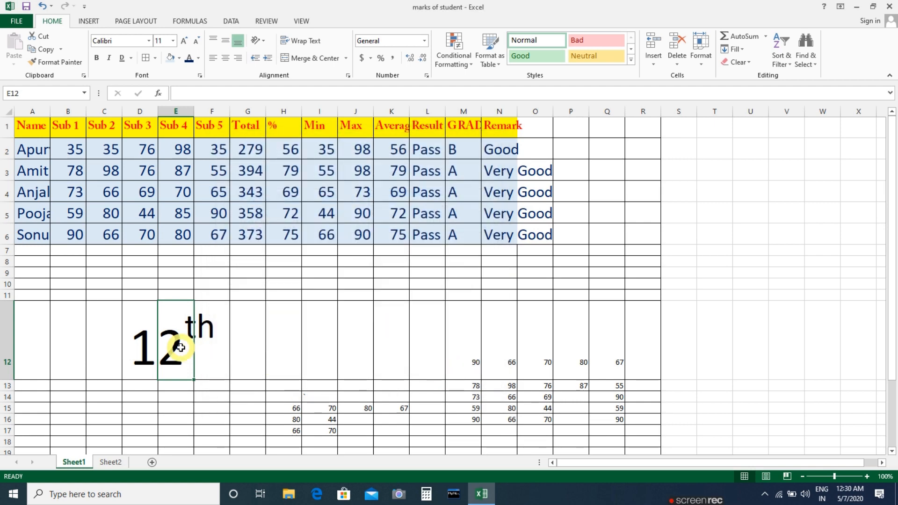
# Reduce the font size of the 12th entry in D12 to 22 and delete the entry
pyautogui.click(144, 340)
pyautogui.click(197, 43)
pyautogui.click(196, 43)
pyautogui.click(196, 44)
pyautogui.click(197, 43)
pyautogui.click(196, 43)
pyautogui.click(196, 43)
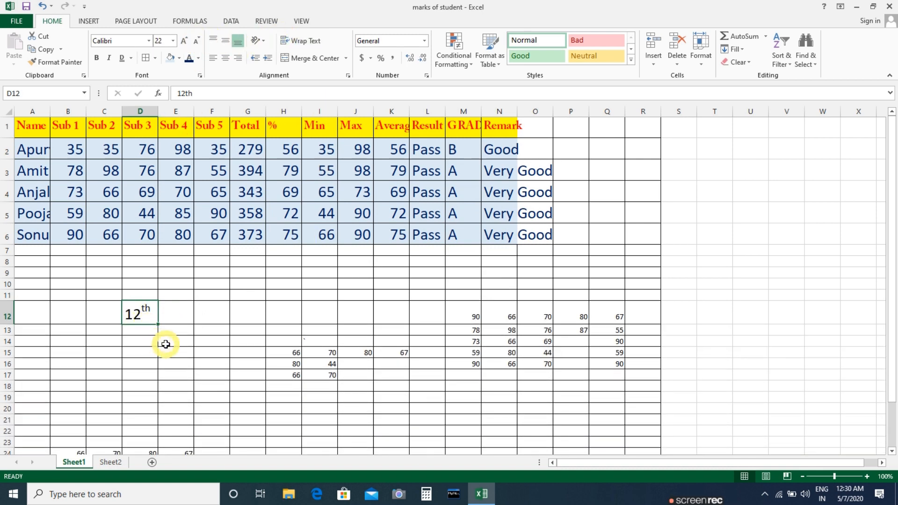
pyautogui.press('Delete')
pyautogui.click(210, 327)
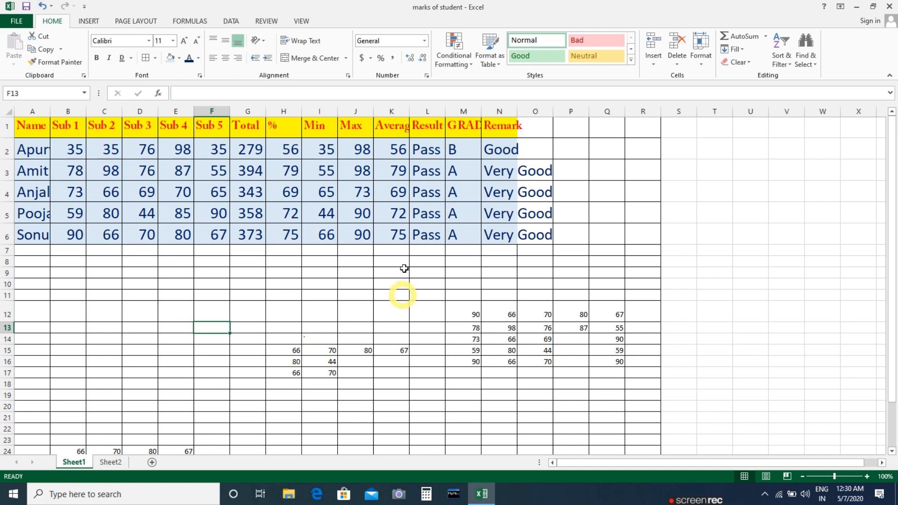
# Reduce the font size of the marks table A1:P6 to 14 and look over its font settings without changing them
pyautogui.moveTo(22, 124); pyautogui.dragTo(560, 240)
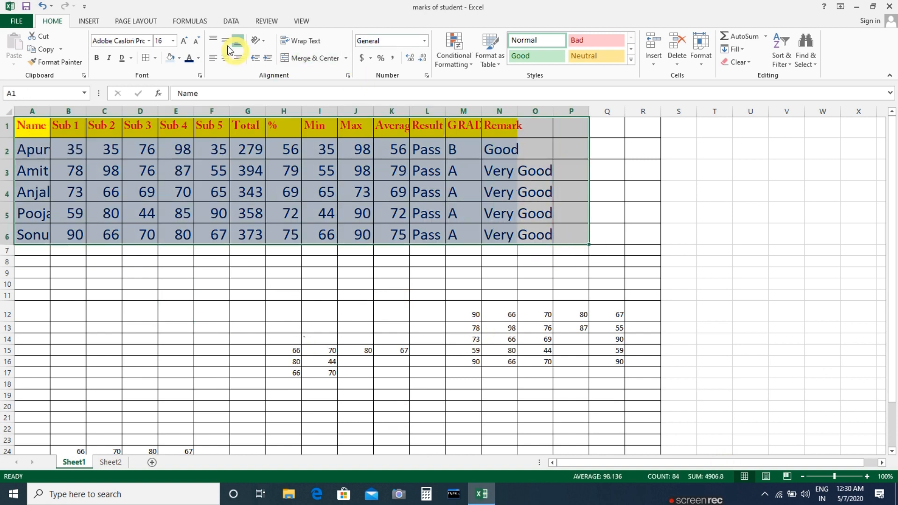
pyautogui.click(197, 40)
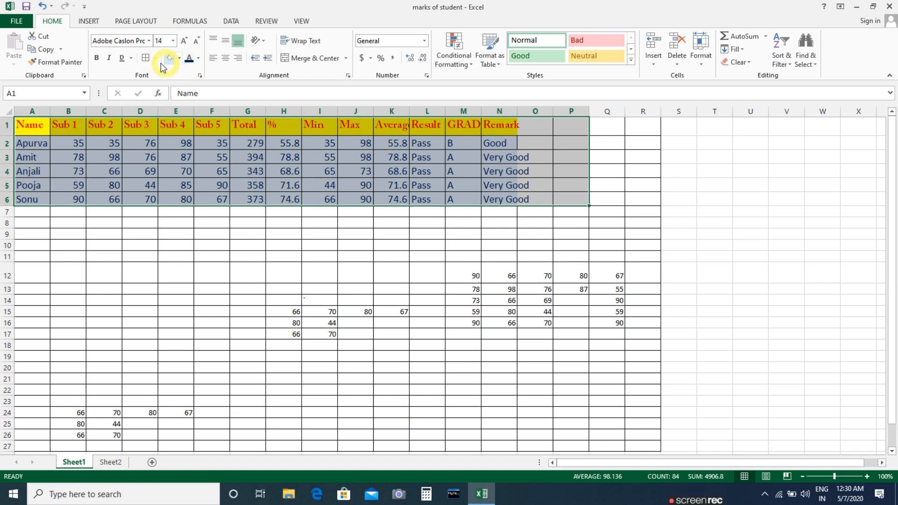
pyautogui.click(200, 76)
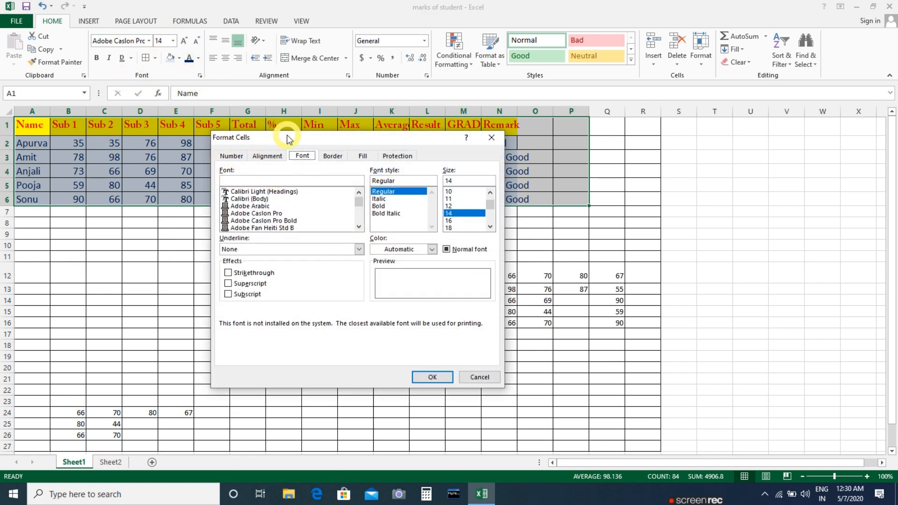
pyautogui.click(480, 377)
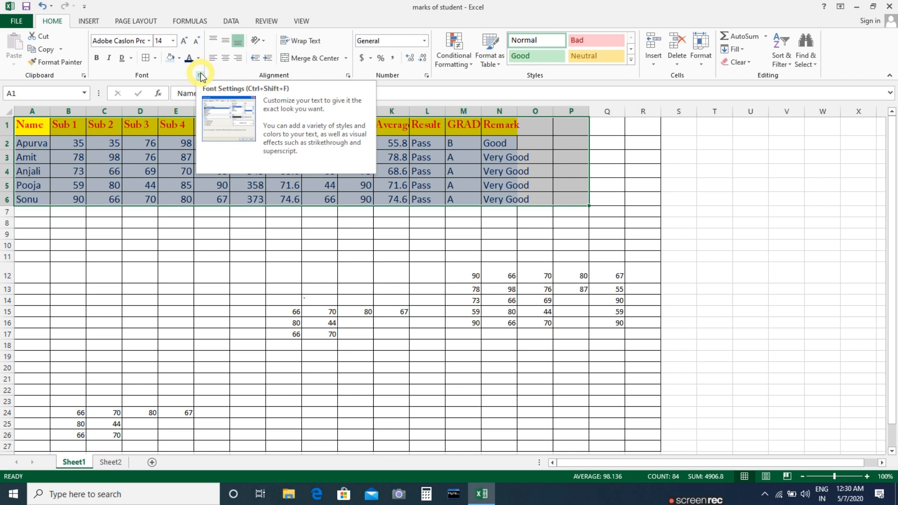
# Open the font settings for empty cell I13 and set the font size to 12
pyautogui.click(319, 288)
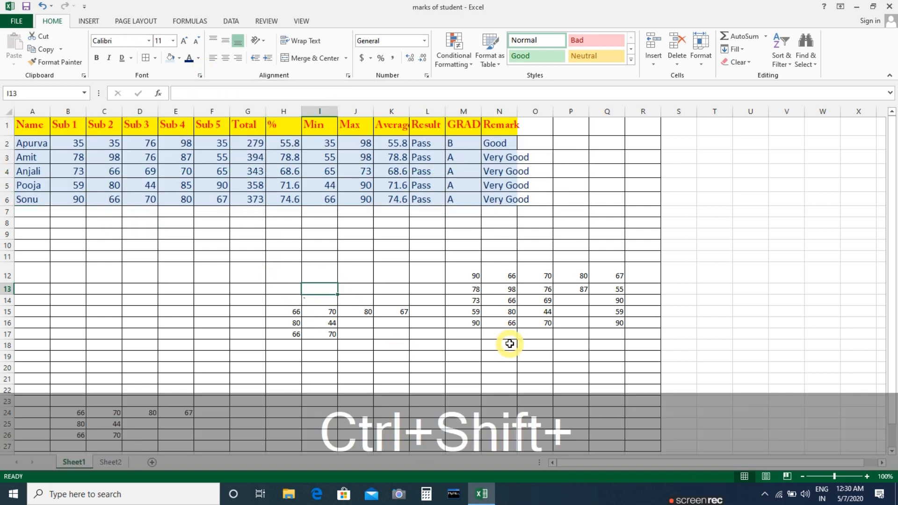
pyautogui.hotkey('ctrl', 'shift', 'f')
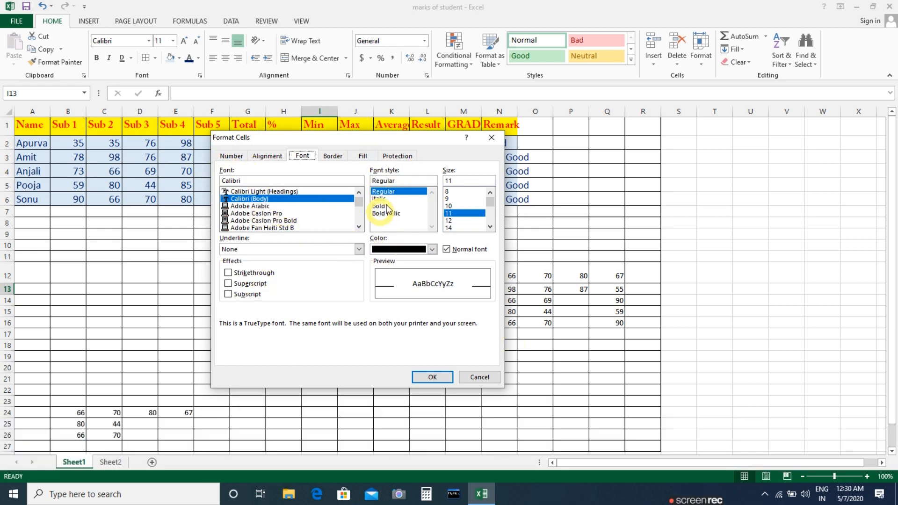
pyautogui.click(462, 221)
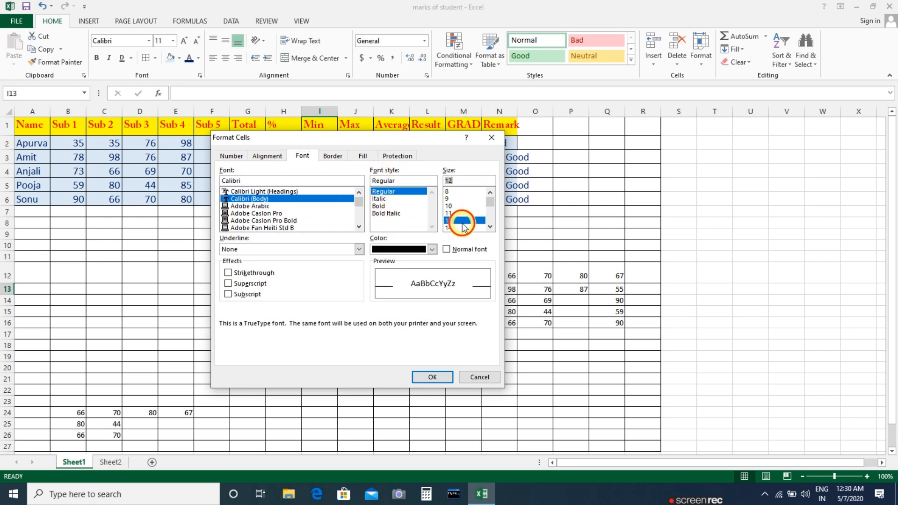
pyautogui.click(435, 251)
pyautogui.click(432, 250)
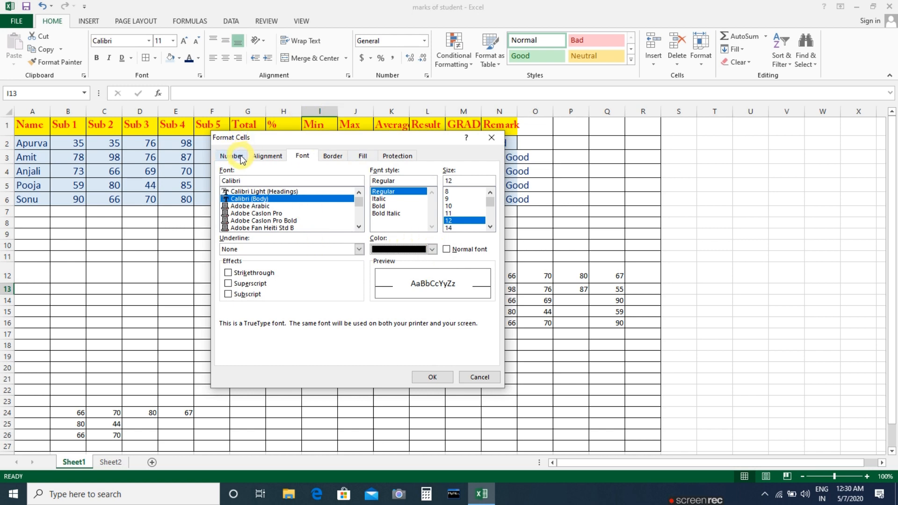
# Set I13's horizontal alignment to Justify, vertical alignment to Bottom and text orientation to 28 degrees, and close the cell formatting
pyautogui.click(281, 158)
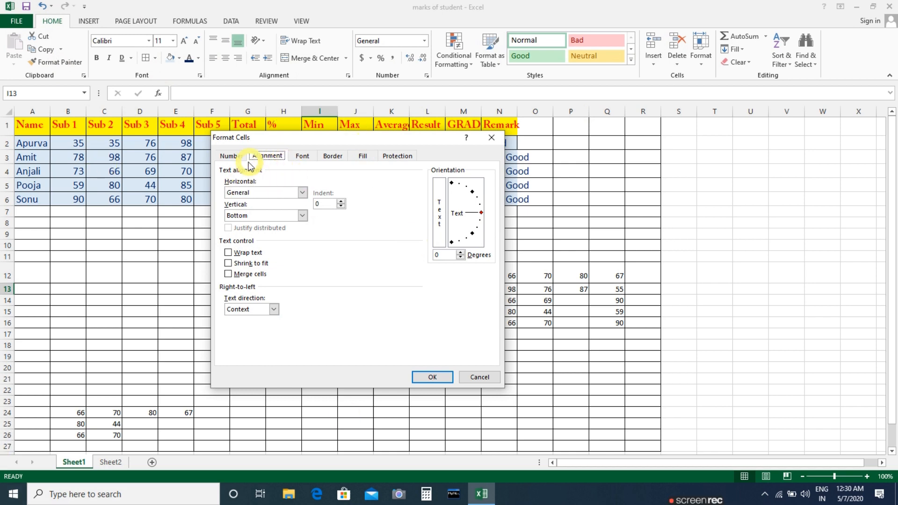
pyautogui.click(287, 192)
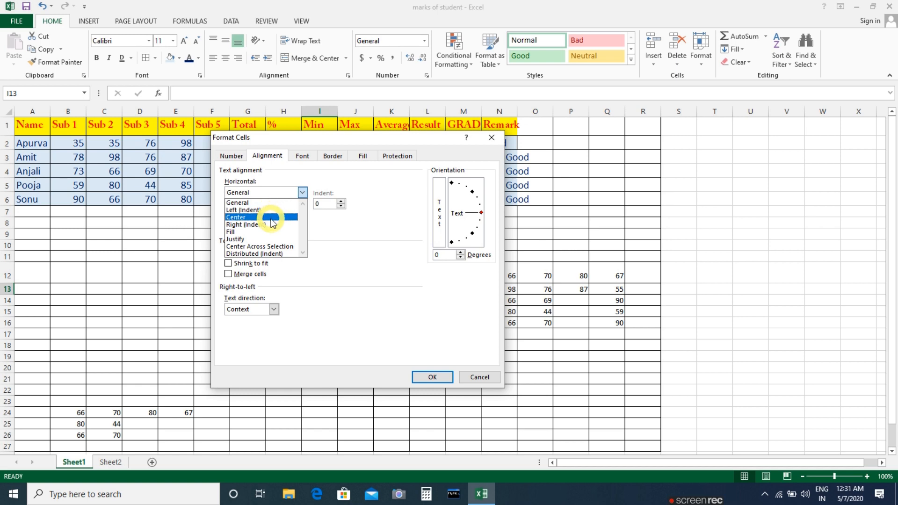
pyautogui.click(268, 242)
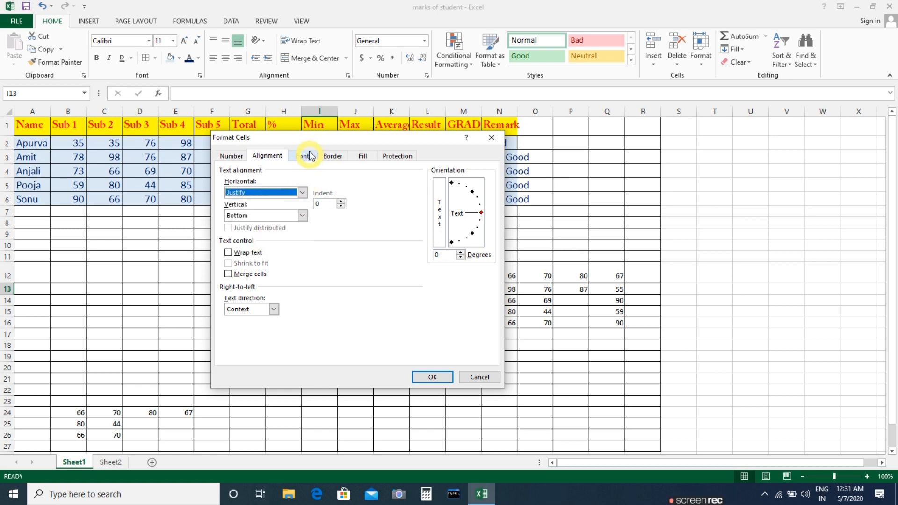
pyautogui.click(262, 215)
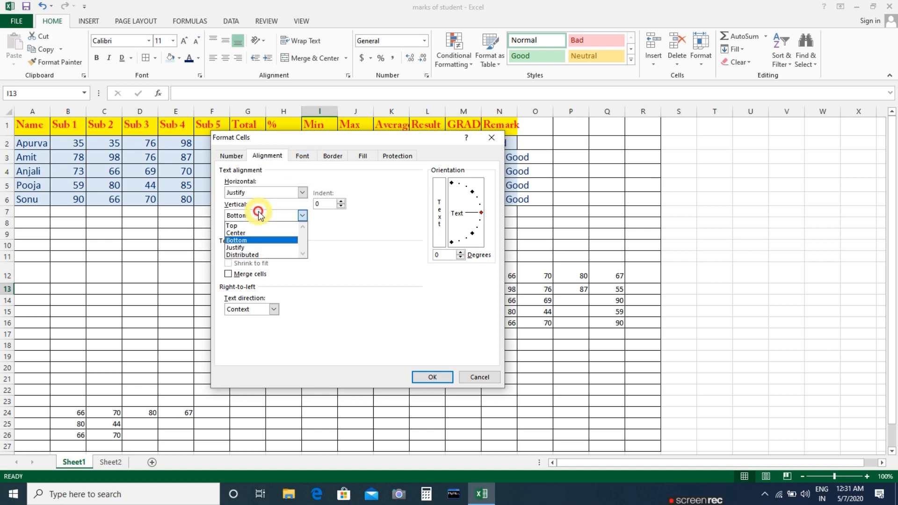
pyautogui.click(264, 241)
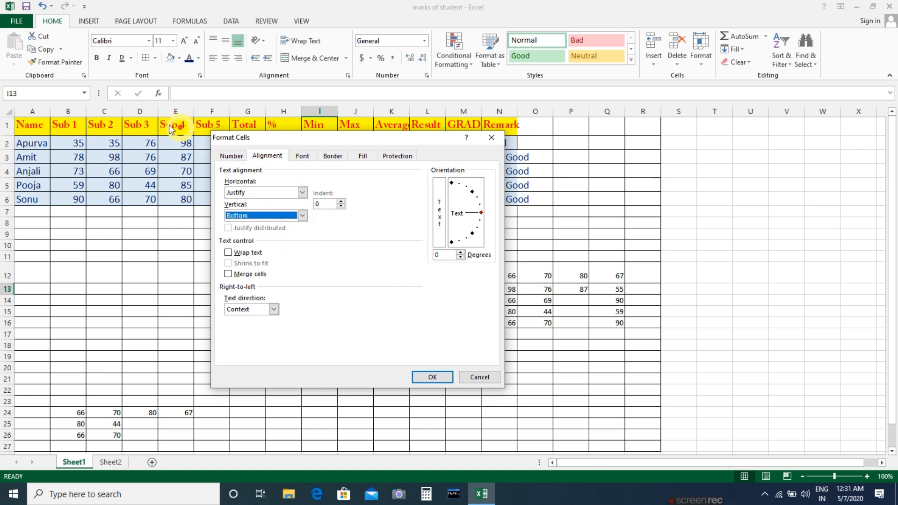
pyautogui.moveTo(481, 213); pyautogui.dragTo(483, 199)
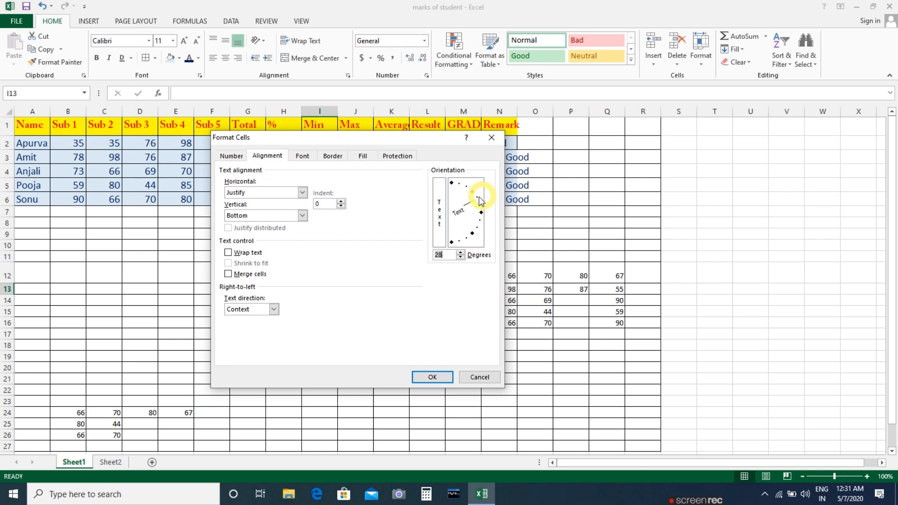
pyautogui.click(447, 377)
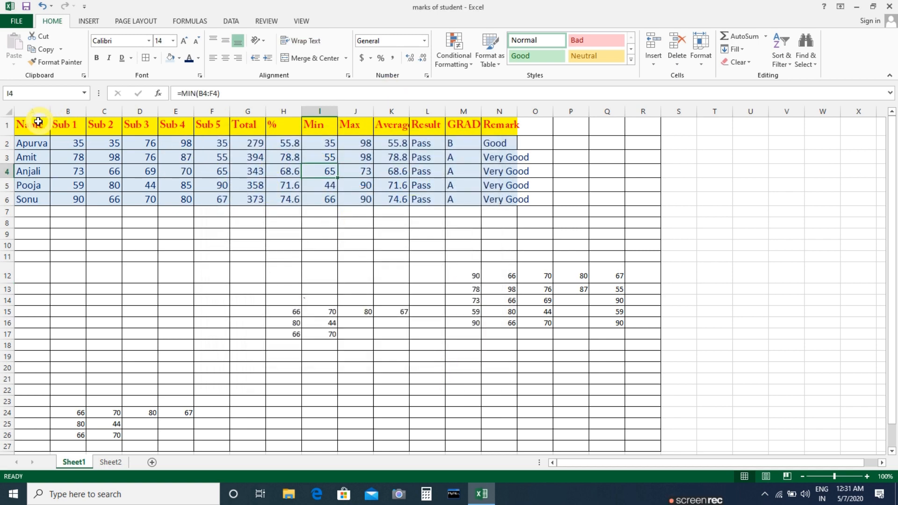
# Examine the border, alignment and number format settings for the table range A1:O6 and cancel without changes
pyautogui.moveTo(38, 122); pyautogui.dragTo(522, 195)
pyautogui.click(199, 74)
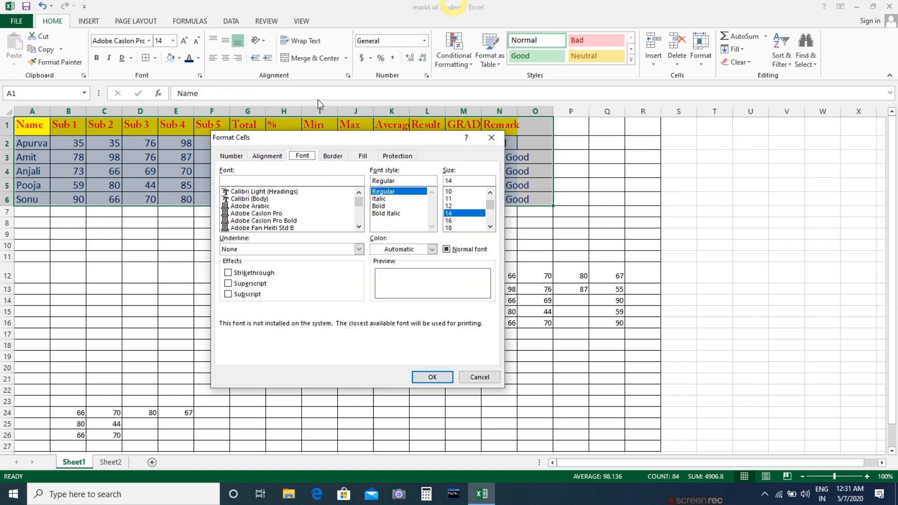
pyautogui.click(338, 158)
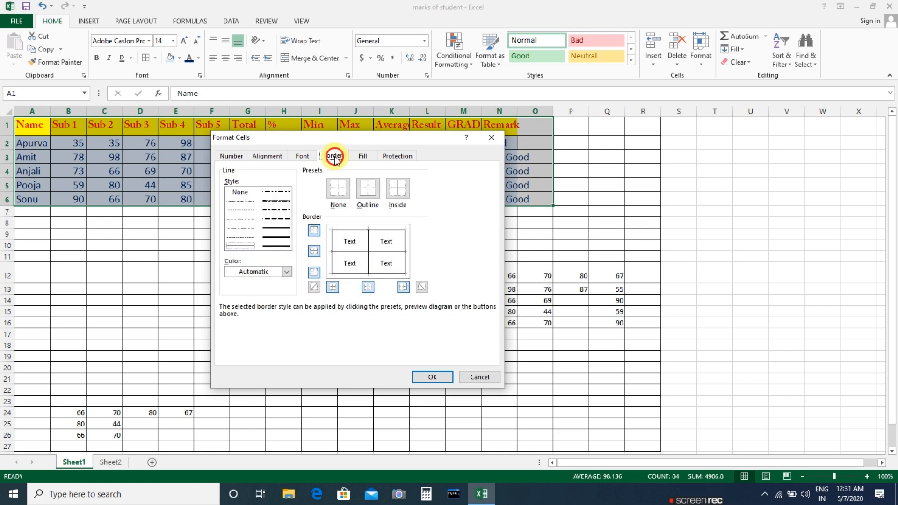
pyautogui.click(273, 157)
pyautogui.click(237, 157)
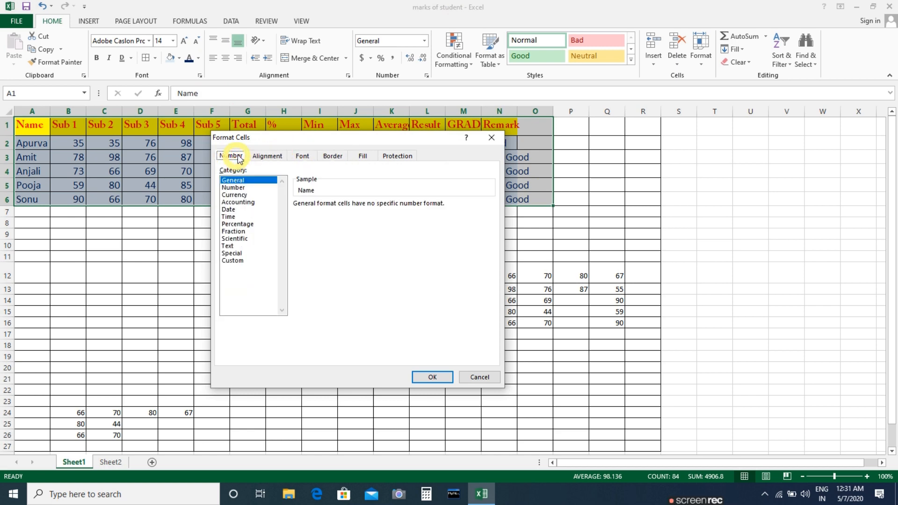
pyautogui.click(480, 377)
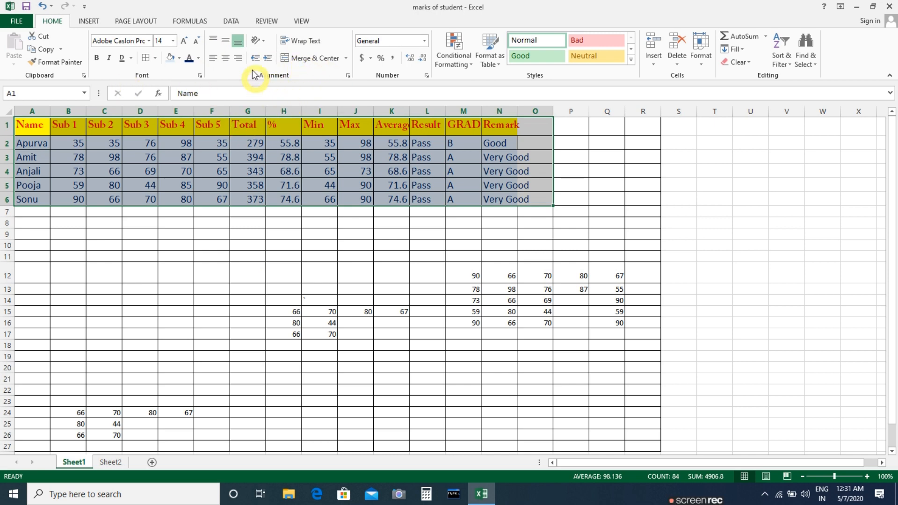
# Increase the height of row 6 and center A1:O6 horizontally, also trying middle and top vertical alignment
pyautogui.moveTo(9, 206); pyautogui.dragTo(10, 246)
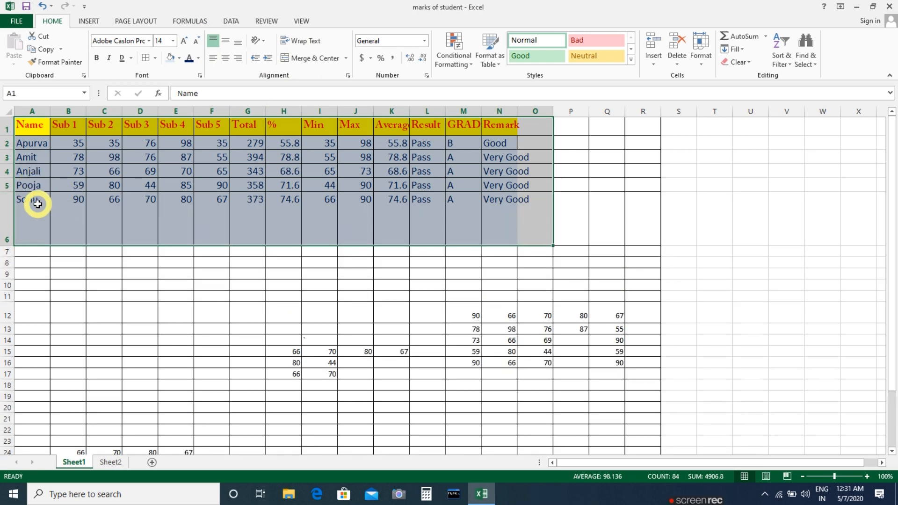
pyautogui.click(227, 44)
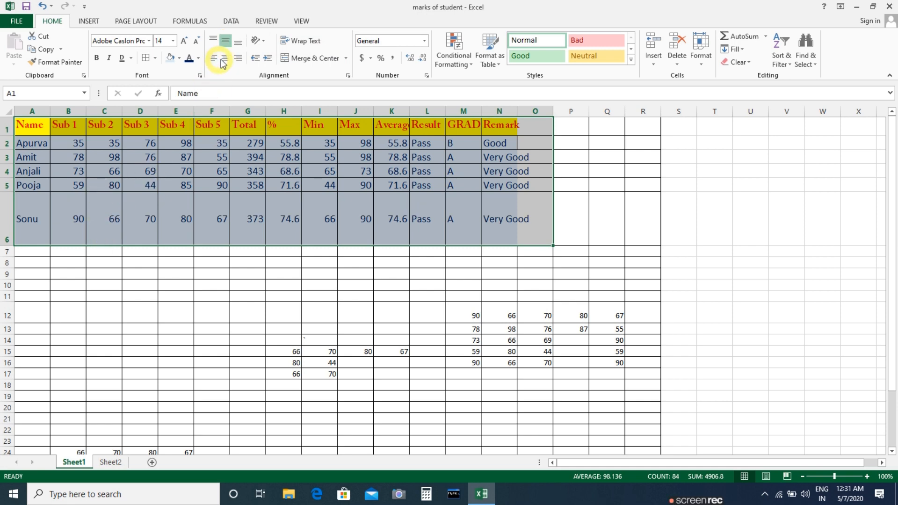
pyautogui.click(226, 58)
pyautogui.click(213, 40)
pyautogui.click(213, 58)
pyautogui.click(226, 58)
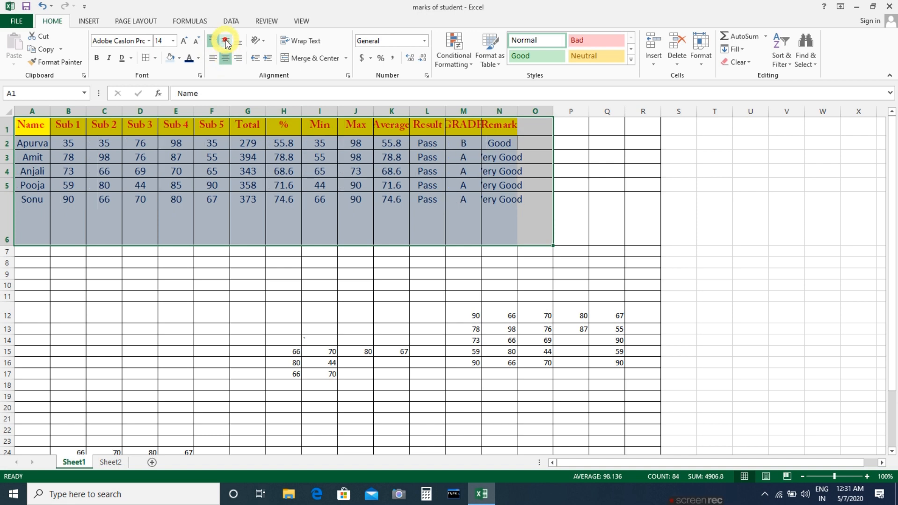
# Set the vertical alignment of A1:O6 to bottom after trying middle, and try right and center horizontal alignment
pyautogui.click(226, 40)
pyautogui.click(227, 58)
pyautogui.click(237, 41)
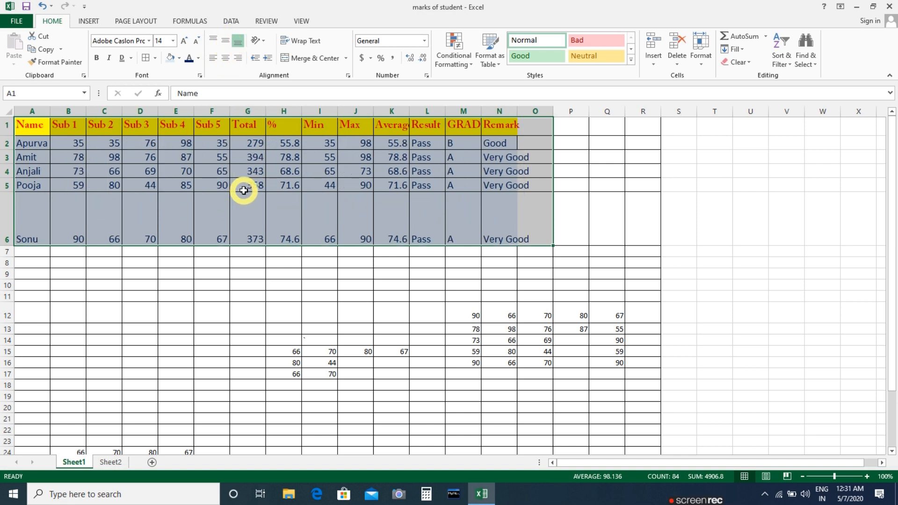
pyautogui.click(238, 58)
pyautogui.click(225, 58)
# Increase the indent of the contents in A1:O6 by several levels
pyautogui.click(267, 58)
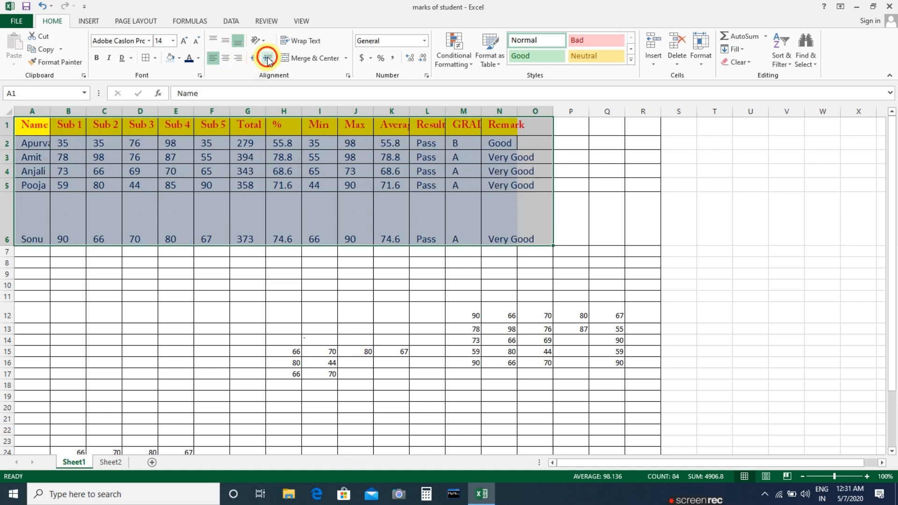
pyautogui.click(267, 58)
pyautogui.click(268, 58)
pyautogui.click(269, 57)
pyautogui.click(270, 55)
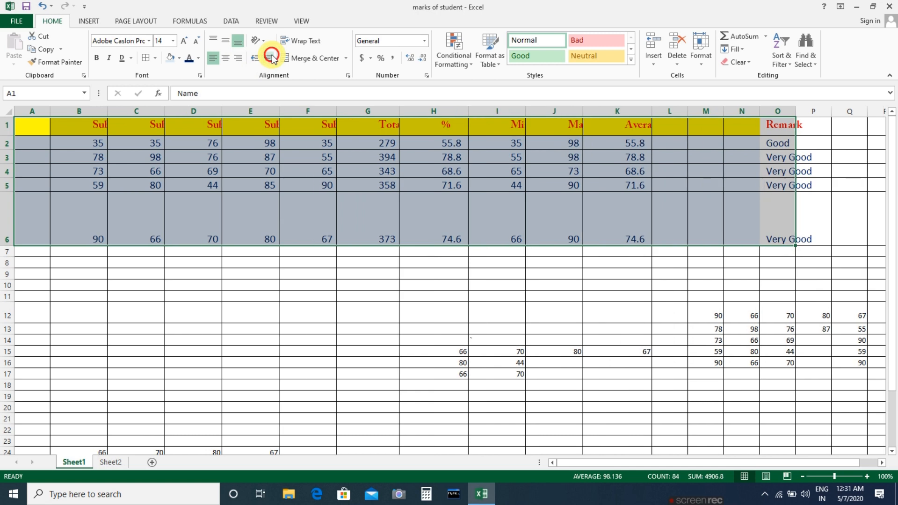
# Decrease the indent of A1:O6 until the text sits at the left edge of its cells
pyautogui.click(255, 58)
pyautogui.click(255, 58)
pyautogui.click(255, 58)
pyautogui.click(255, 58)
pyautogui.click(255, 58)
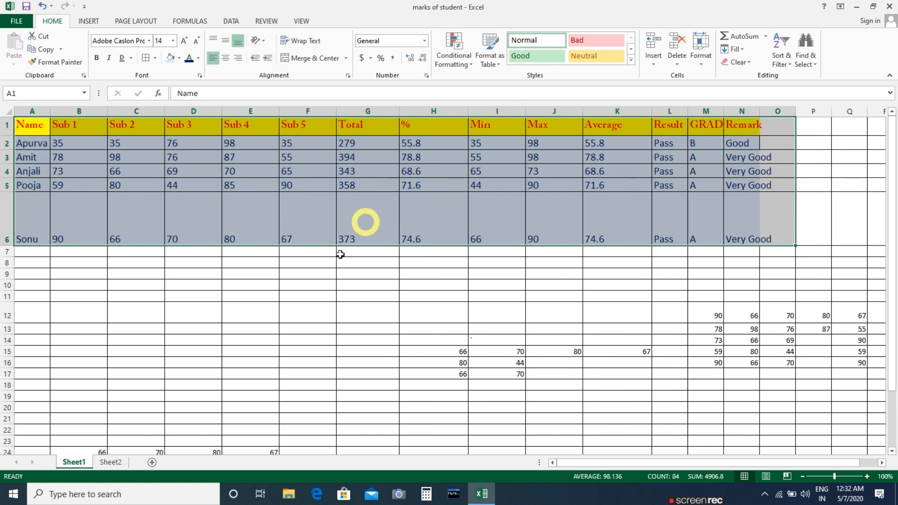
# Try the Angle Clockwise, Rotate Text Up and Angle Counterclockwise text orientations on A1:O6
pyautogui.click(269, 45)
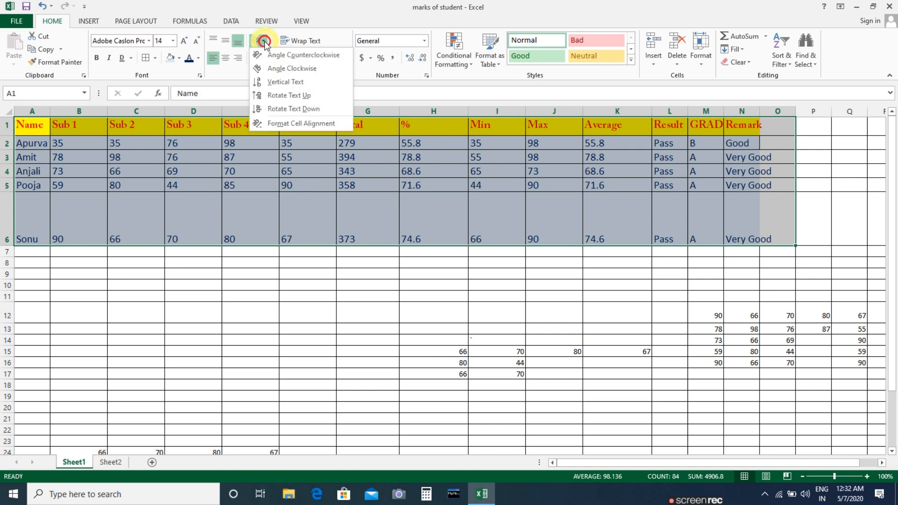
pyautogui.click(277, 69)
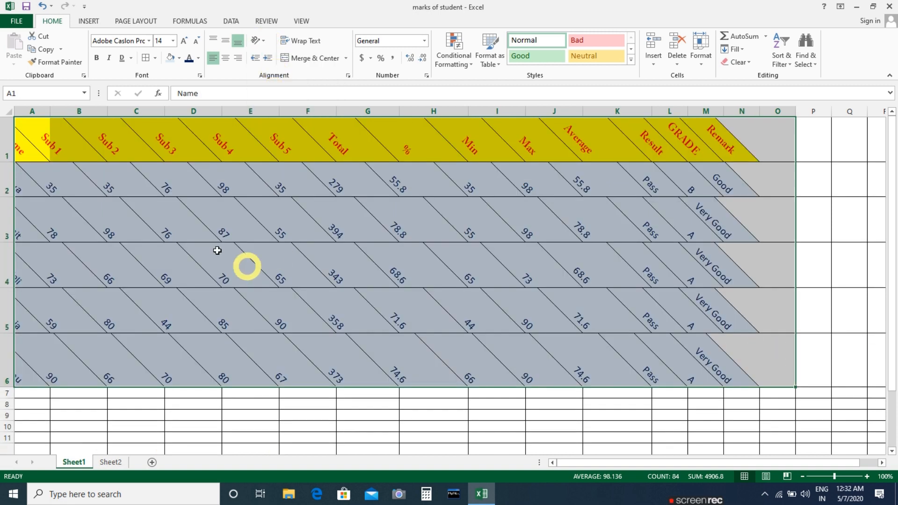
pyautogui.click(262, 41)
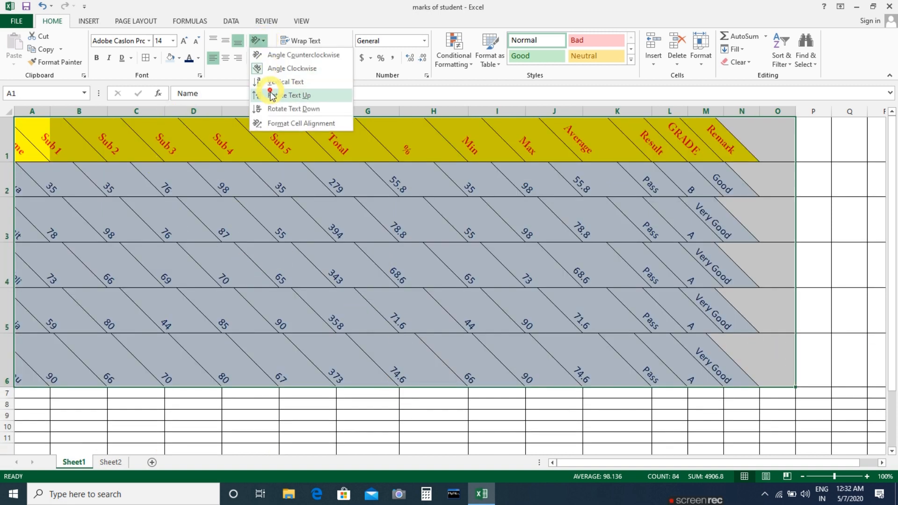
pyautogui.click(271, 96)
pyautogui.click(257, 40)
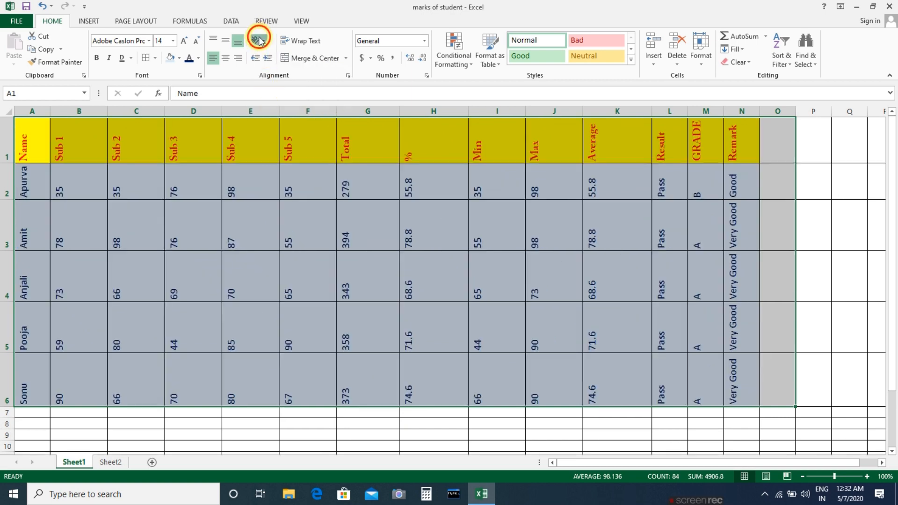
pyautogui.click(265, 56)
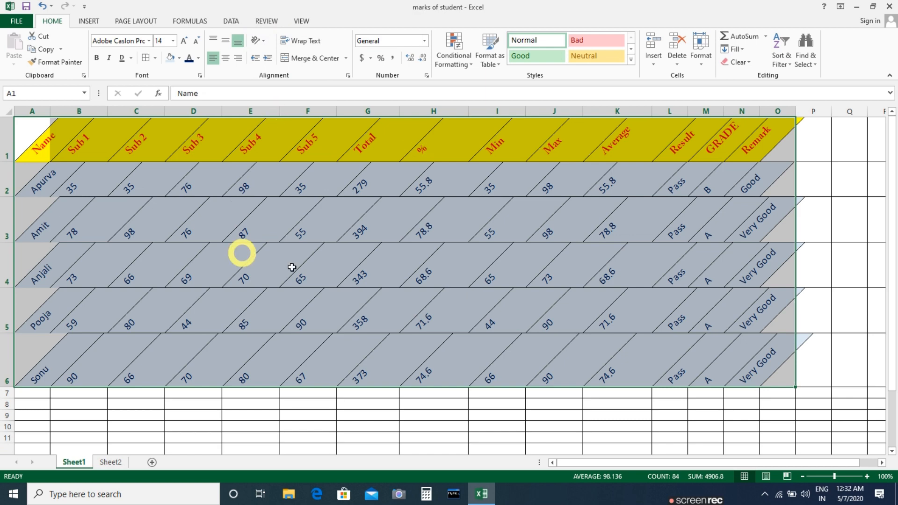
# Set the text orientation of A1:O6 to 0 degrees, keeping Left (Indent) as the horizontal alignment
pyautogui.click(348, 75)
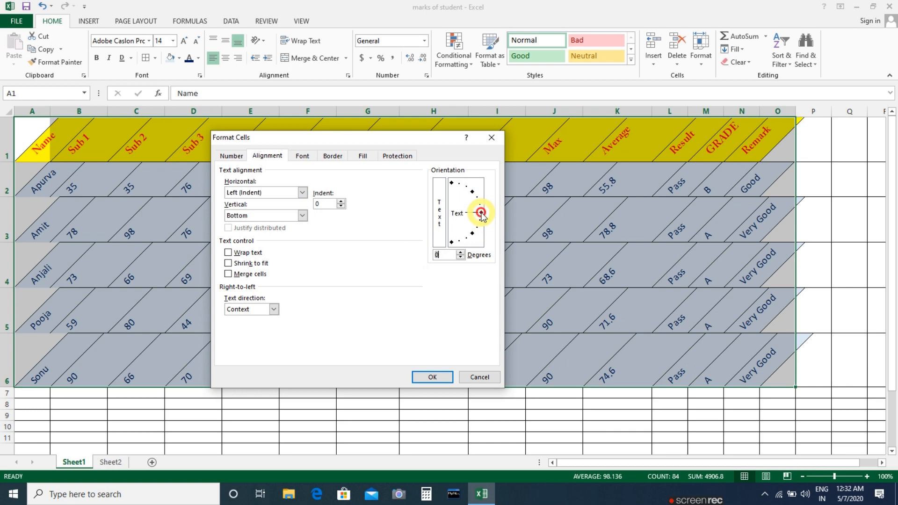
pyautogui.click(302, 192)
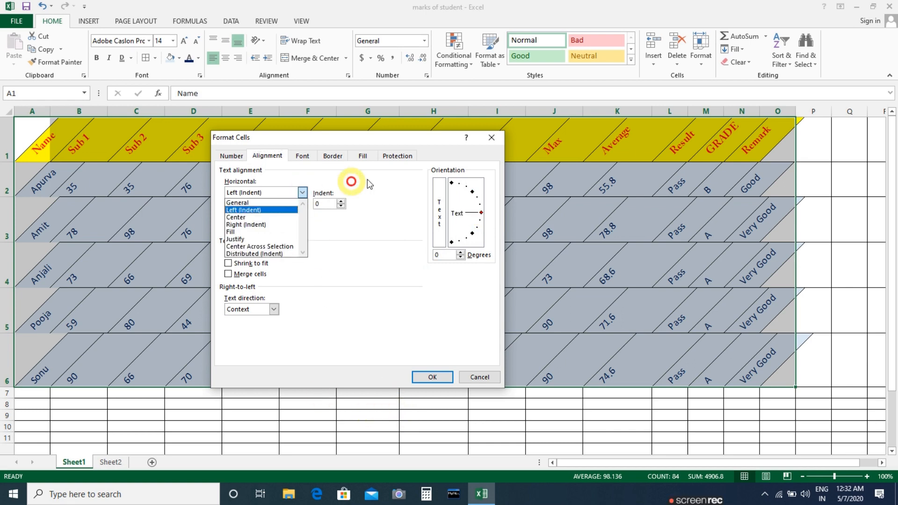
pyautogui.click(432, 377)
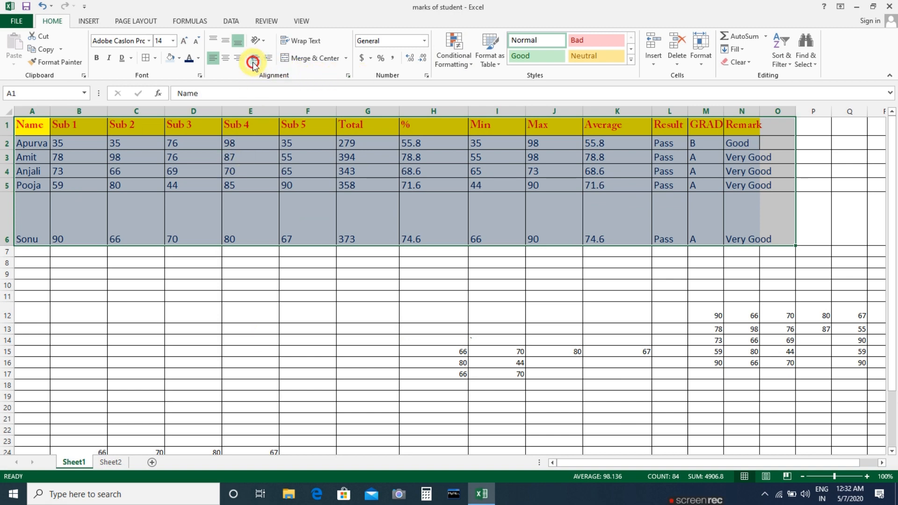
# Increase the indent of A1:O6 by a few levels, and decrease it back to the cells' left edge
pyautogui.click(273, 57)
pyautogui.click(272, 56)
pyautogui.click(272, 56)
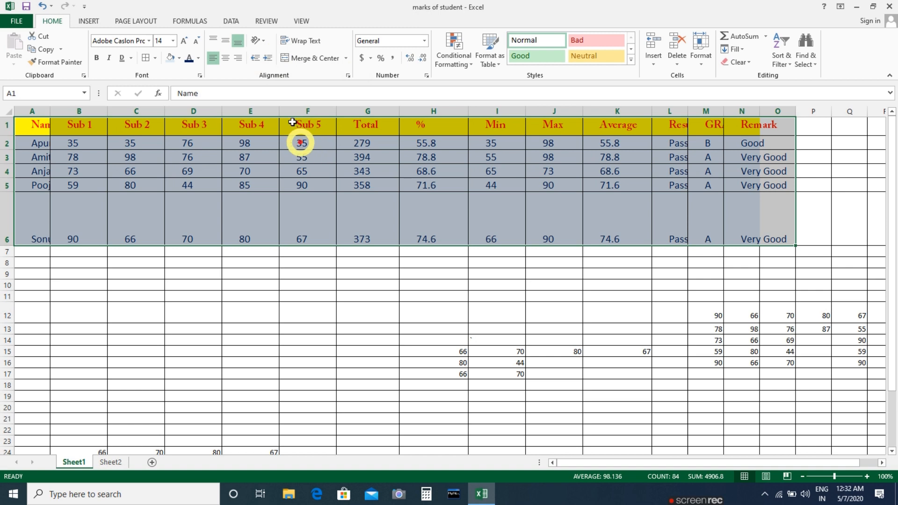
pyautogui.click(257, 59)
pyautogui.click(258, 59)
pyautogui.click(257, 59)
pyautogui.click(260, 315)
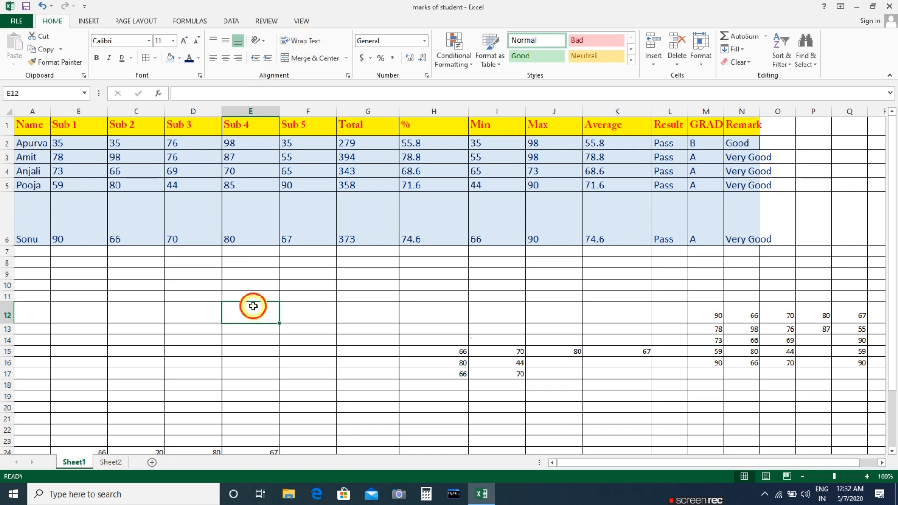
# Add a new worksheet and enter "Welcome to My YouTube Channel" in cell G7
pyautogui.click(152, 463)
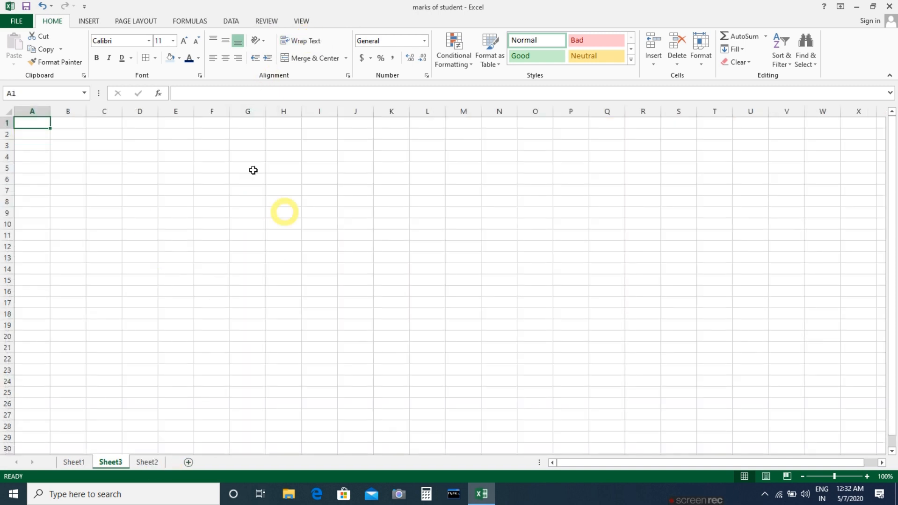
pyautogui.click(212, 206)
pyautogui.click(232, 298)
pyautogui.moveTo(232, 298); pyautogui.dragTo(260, 190)
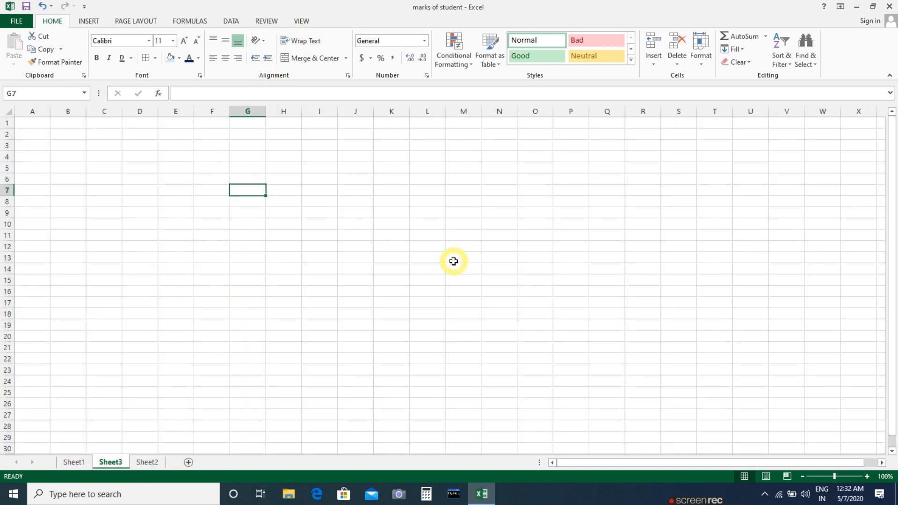
pyautogui.write('Welcome to')
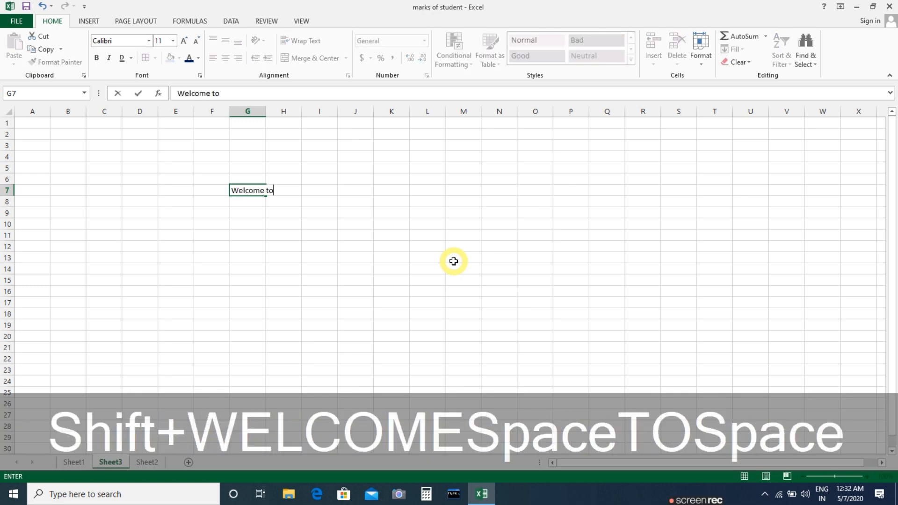
pyautogui.write(' My ')
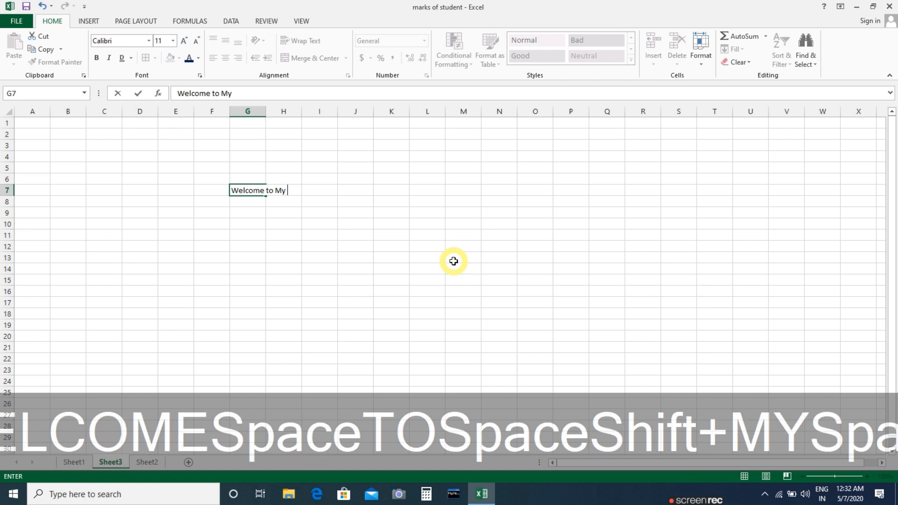
pyautogui.write('You')
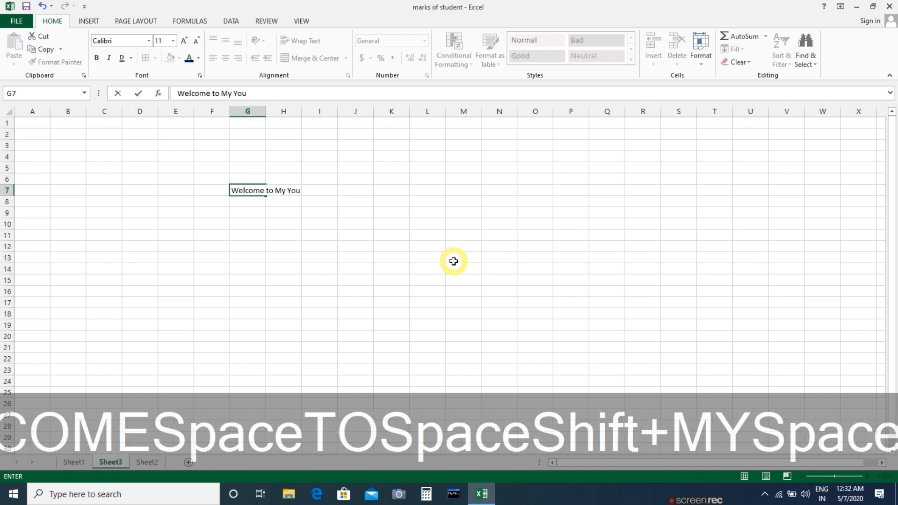
pyautogui.write('Tub')
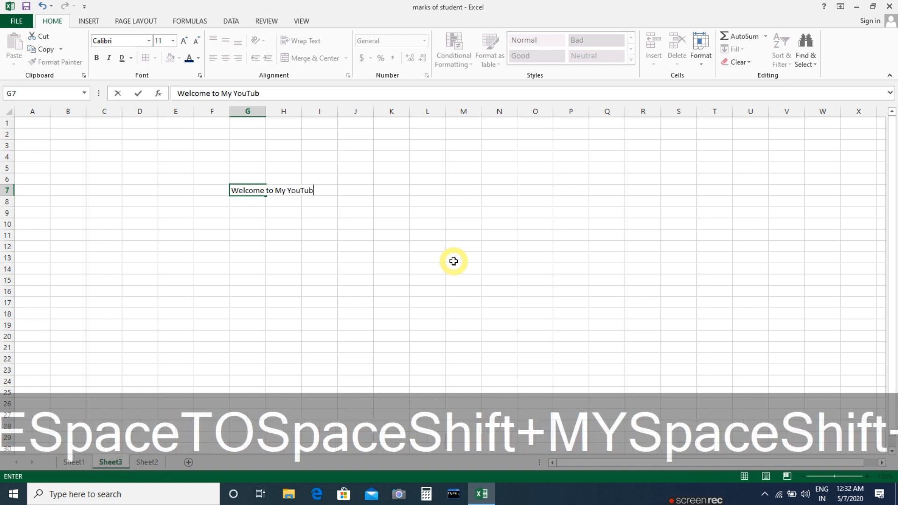
pyautogui.write('e Channel')
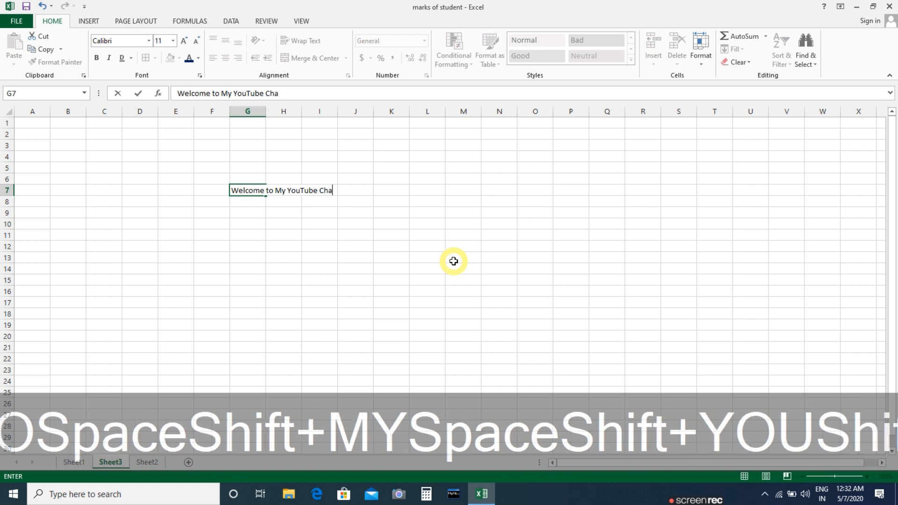
pyautogui.click(309, 290)
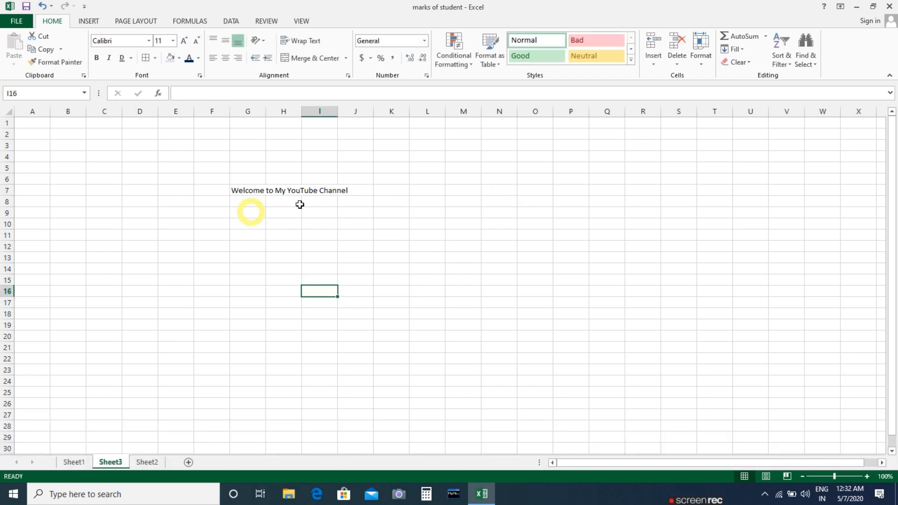
# Turn text wrapping on for cell G7 and turn it off again
pyautogui.click(243, 191)
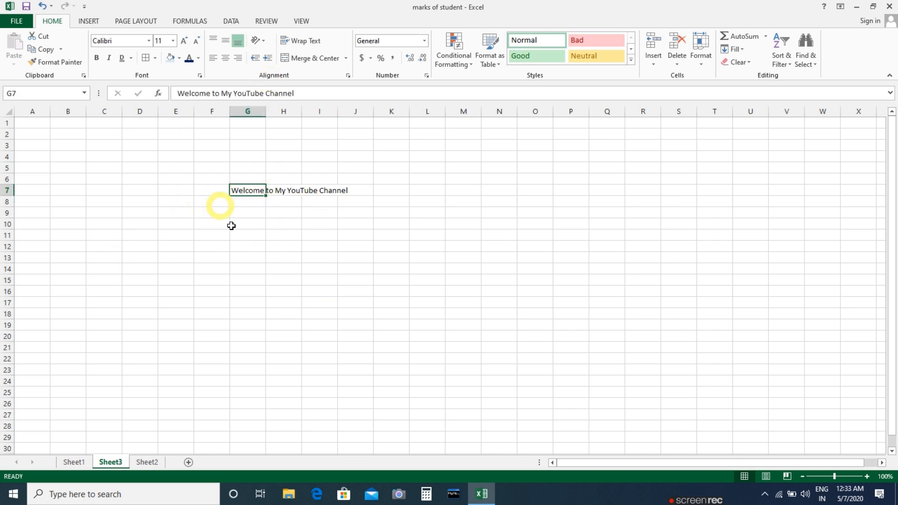
pyautogui.click(302, 41)
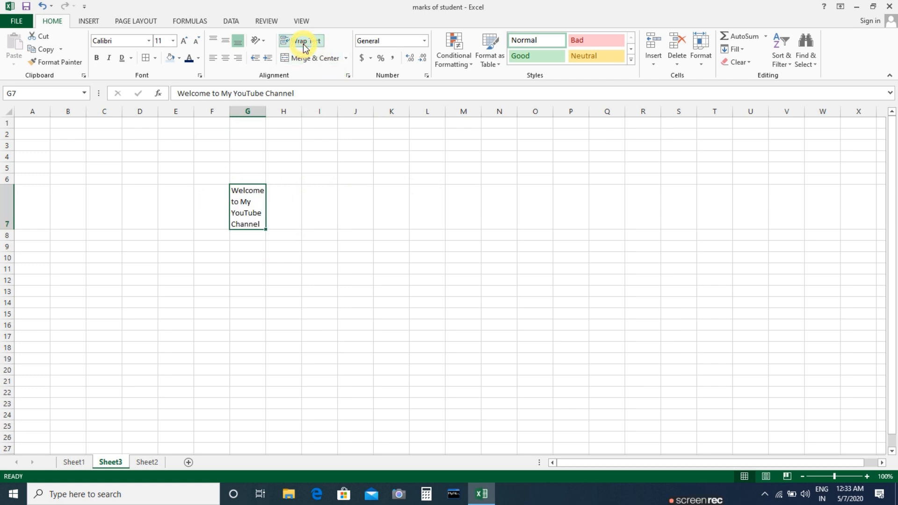
pyautogui.click(303, 44)
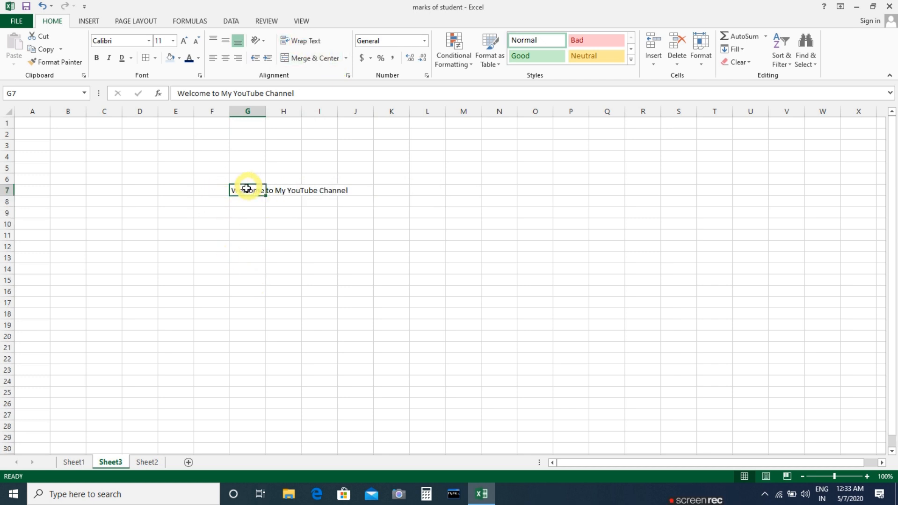
# Widen column G to cover about half of the G7 text, trying text wrapping on G7 and leaving it unwrapped
pyautogui.moveTo(265, 111); pyautogui.dragTo(294, 110)
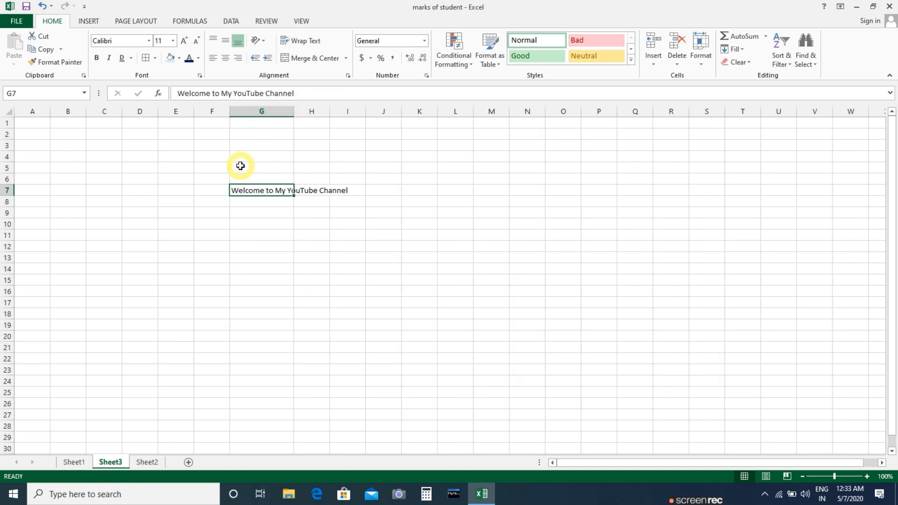
pyautogui.click(302, 43)
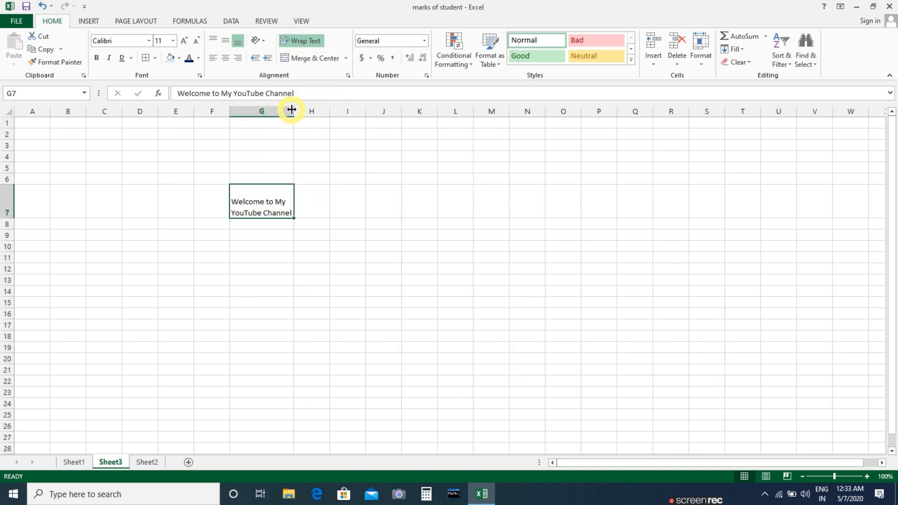
pyautogui.moveTo(293, 111)
pyautogui.mouseDown()
pyautogui.moveTo(263, 114)
pyautogui.moveTo(289, 114)
pyautogui.mouseUp()
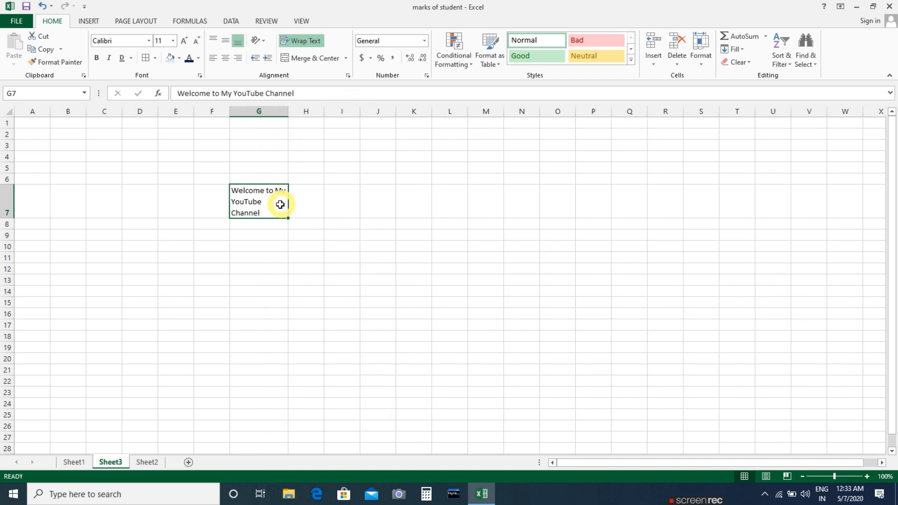
pyautogui.click(297, 43)
pyautogui.click(298, 42)
pyautogui.click(298, 42)
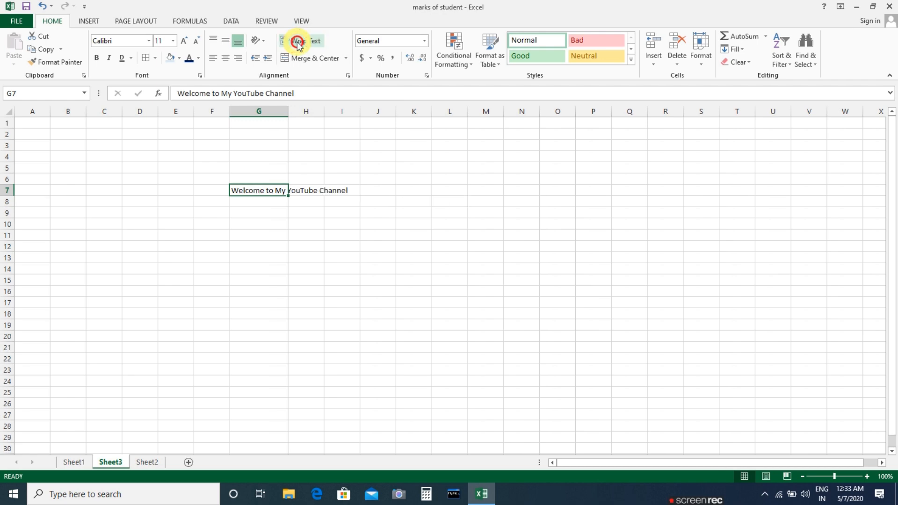
pyautogui.click(77, 463)
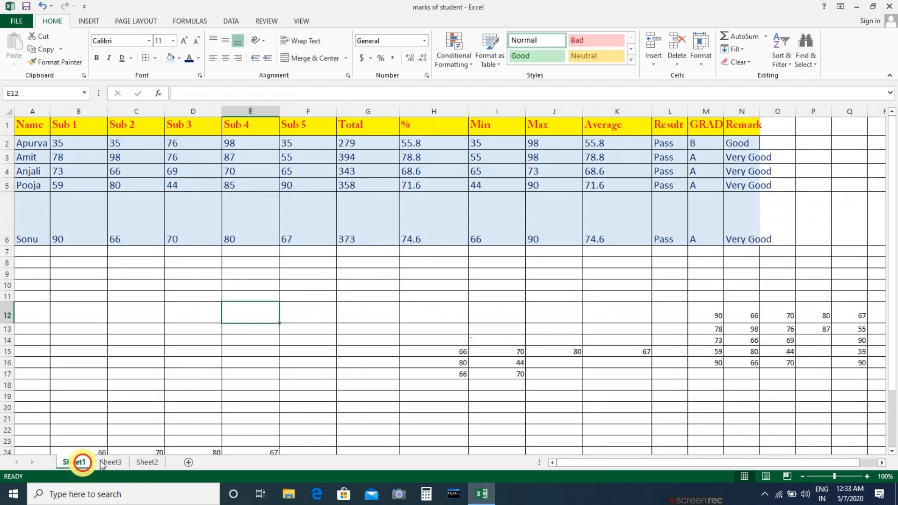
pyautogui.click(203, 284)
pyautogui.click(145, 463)
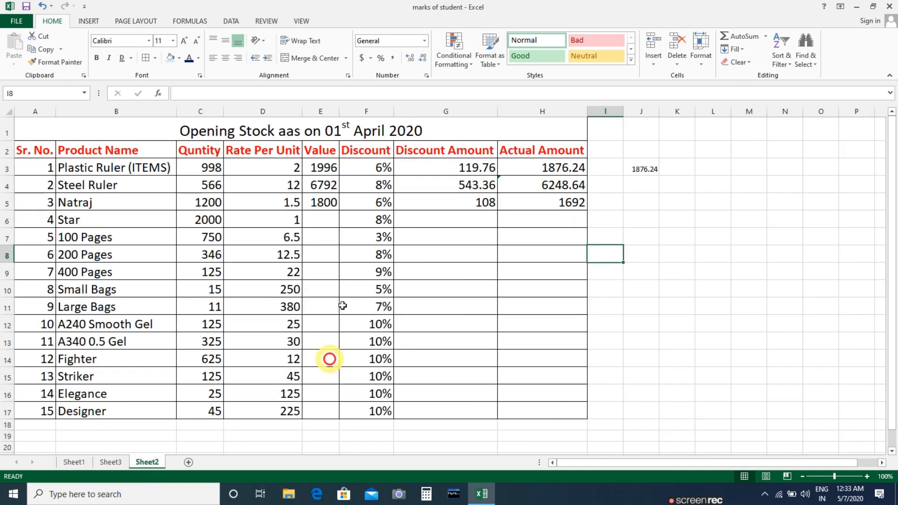
pyautogui.click(117, 463)
pyautogui.click(236, 303)
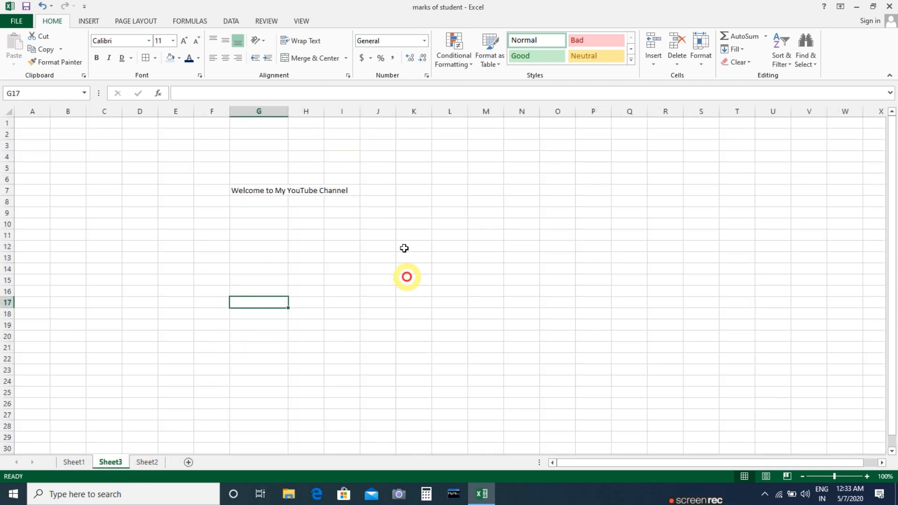
# Merge and center the welcome text across A7:N7 and increase its font size to 24
pyautogui.moveTo(45, 189); pyautogui.dragTo(530, 192)
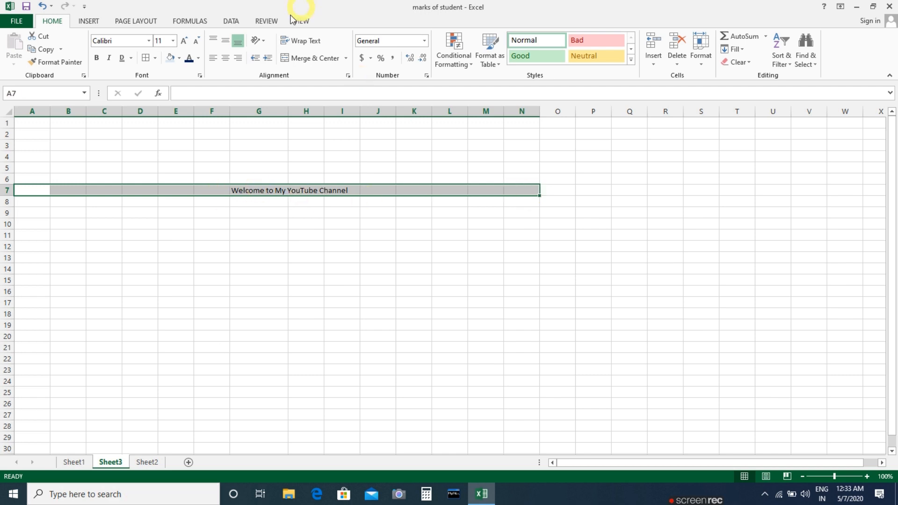
pyautogui.click(311, 57)
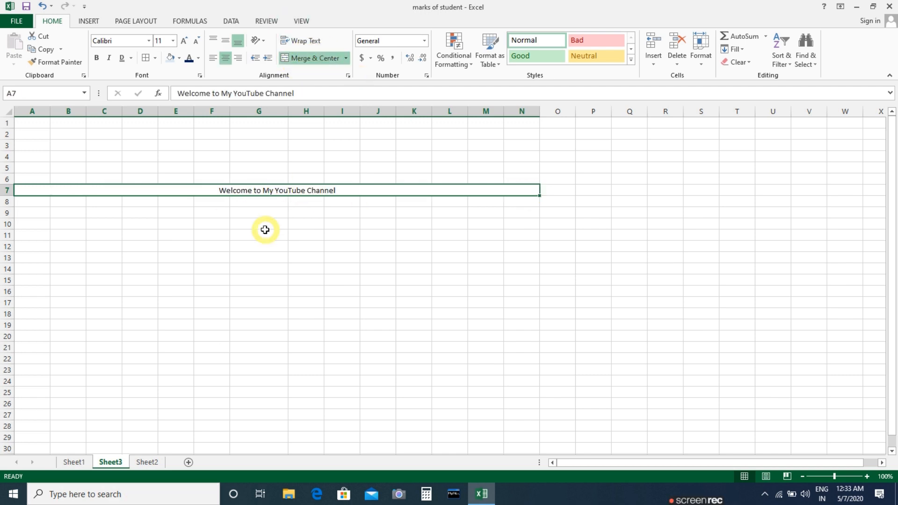
pyautogui.click(184, 40)
pyautogui.click(184, 40)
pyautogui.click(184, 40)
pyautogui.click(184, 40)
pyautogui.click(184, 40)
pyautogui.click(184, 40)
pyautogui.click(184, 40)
pyautogui.click(299, 266)
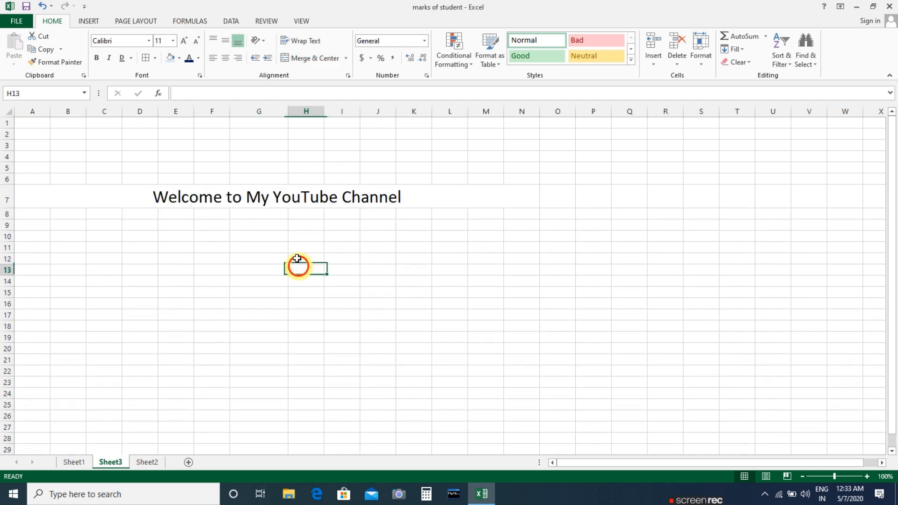
# Unmerge the welcome heading in A7:N7, and merge and center it across the same cells again
pyautogui.click(253, 196)
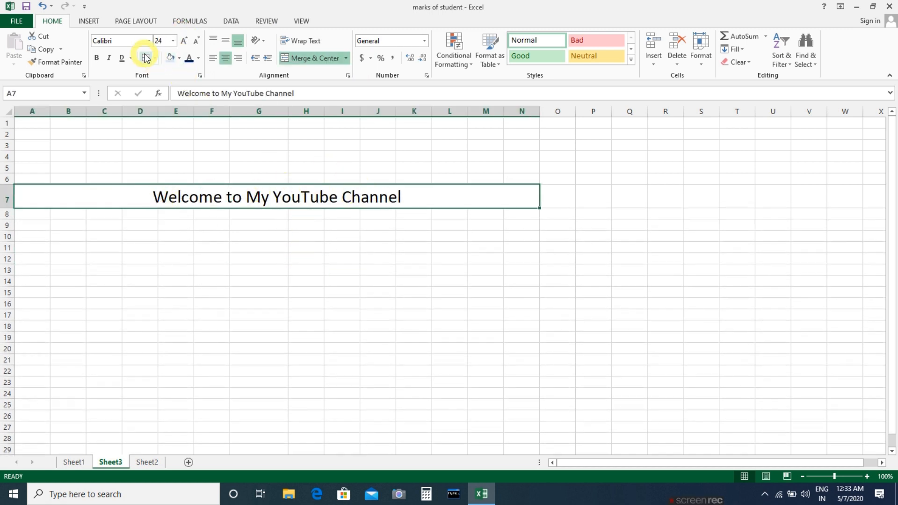
pyautogui.click(212, 260)
pyautogui.click(242, 196)
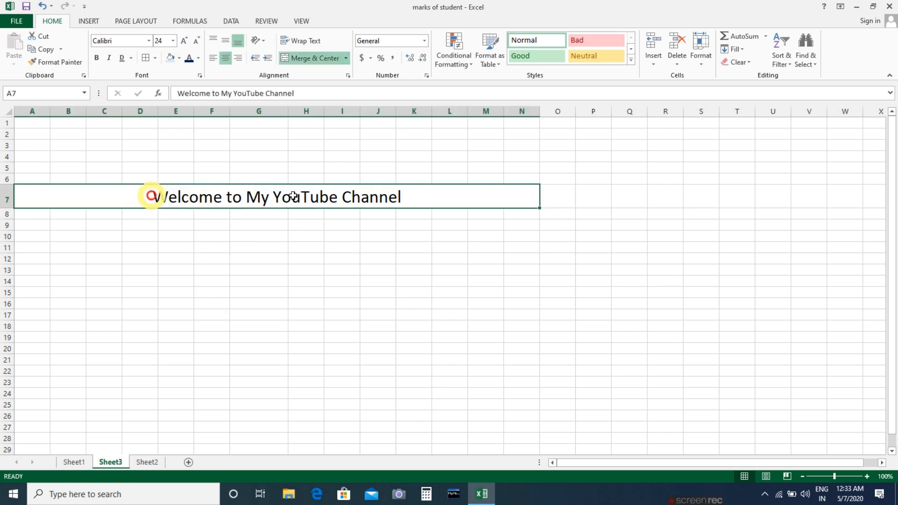
pyautogui.click(317, 57)
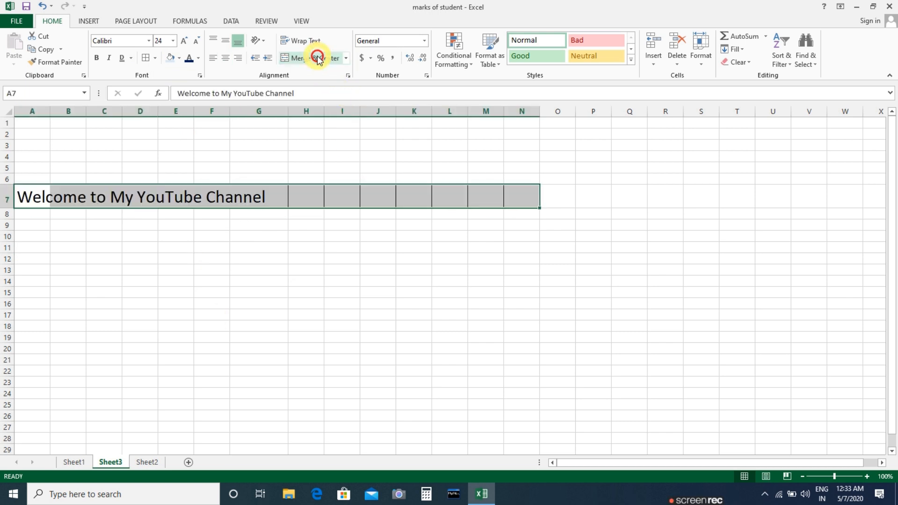
pyautogui.click(317, 58)
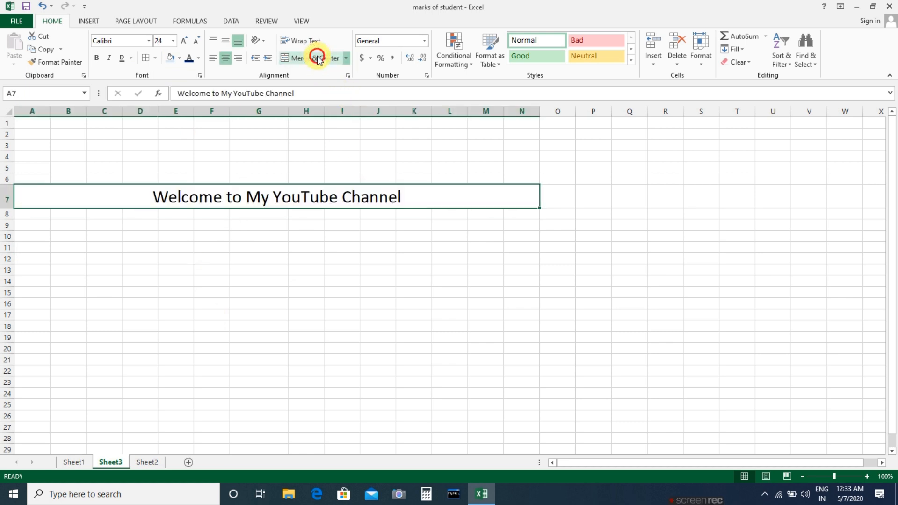
# Apply the Merge Cells option to the welcome heading in A7:N7
pyautogui.click(347, 60)
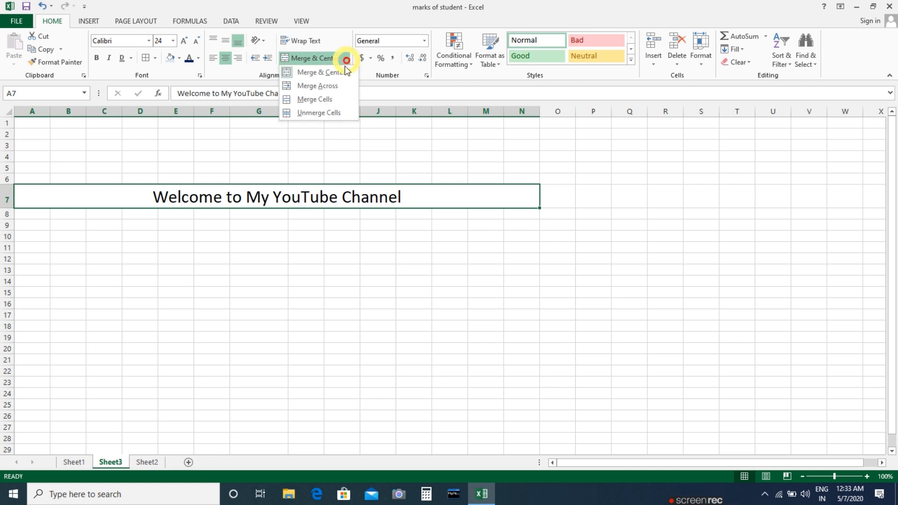
pyautogui.click(331, 100)
pyautogui.click(114, 244)
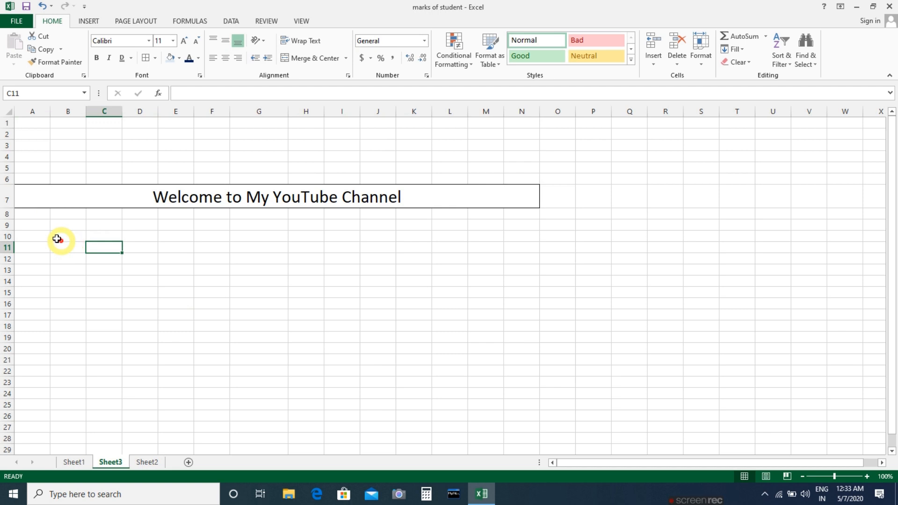
# Apply all borders to the empty range A8:O18 below the welcome heading
pyautogui.moveTo(30, 215)
pyautogui.mouseDown()
pyautogui.moveTo(399, 335)
pyautogui.moveTo(562, 341)
pyautogui.moveTo(556, 327)
pyautogui.mouseUp()
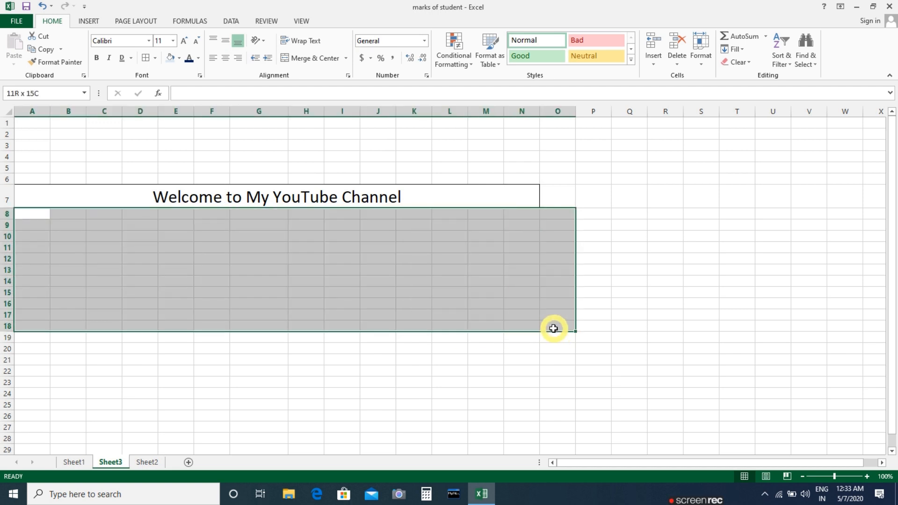
pyautogui.click(146, 58)
pyautogui.click(171, 301)
# Merge each row of the bordered range A8:O18 separately with Merge Across
pyautogui.moveTo(33, 216)
pyautogui.mouseDown()
pyautogui.moveTo(220, 323)
pyautogui.moveTo(541, 325)
pyautogui.moveTo(557, 316)
pyautogui.moveTo(562, 329)
pyautogui.mouseUp()
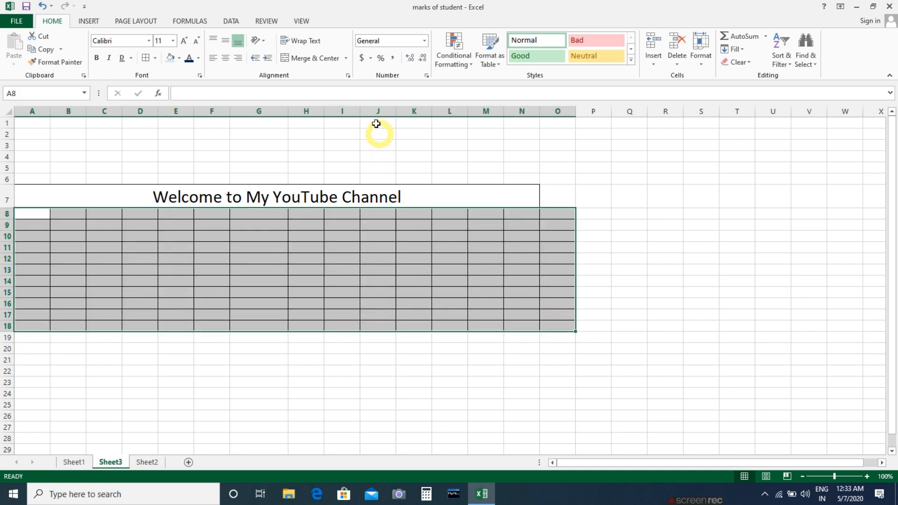
pyautogui.click(346, 58)
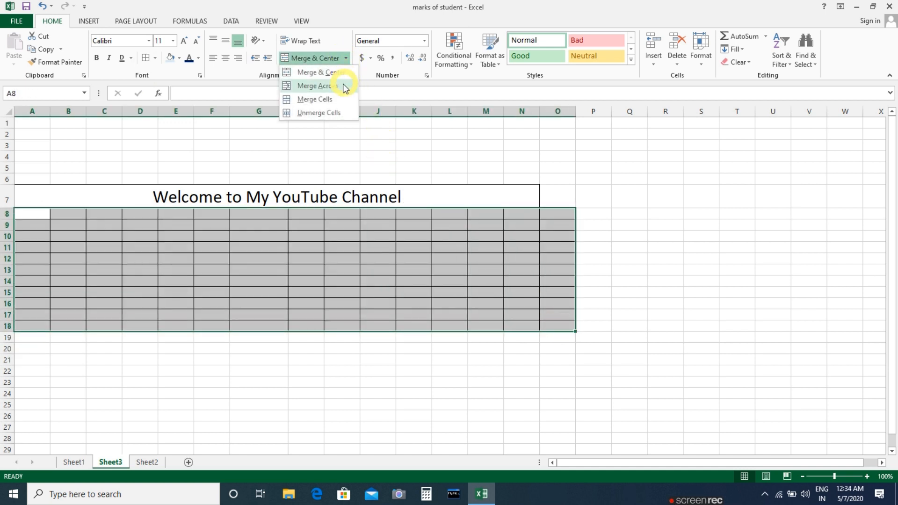
pyautogui.click(326, 87)
pyautogui.click(388, 382)
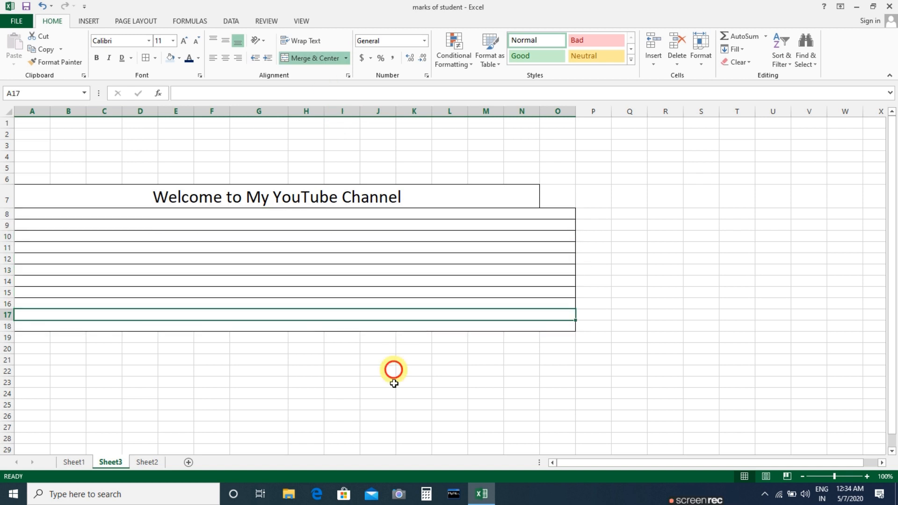
# Unmerge the merged rows in A8:O18 back into individual cells
pyautogui.moveTo(64, 215); pyautogui.dragTo(159, 323)
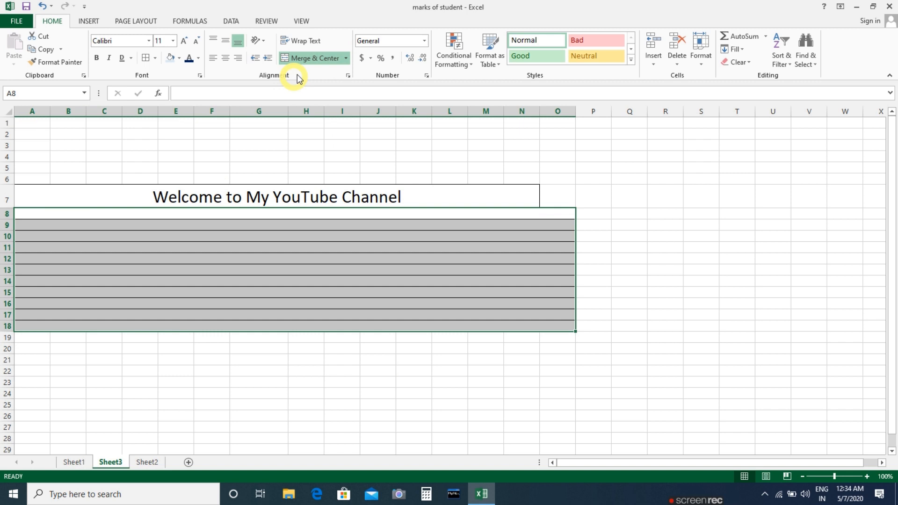
pyautogui.click(304, 59)
pyautogui.click(307, 223)
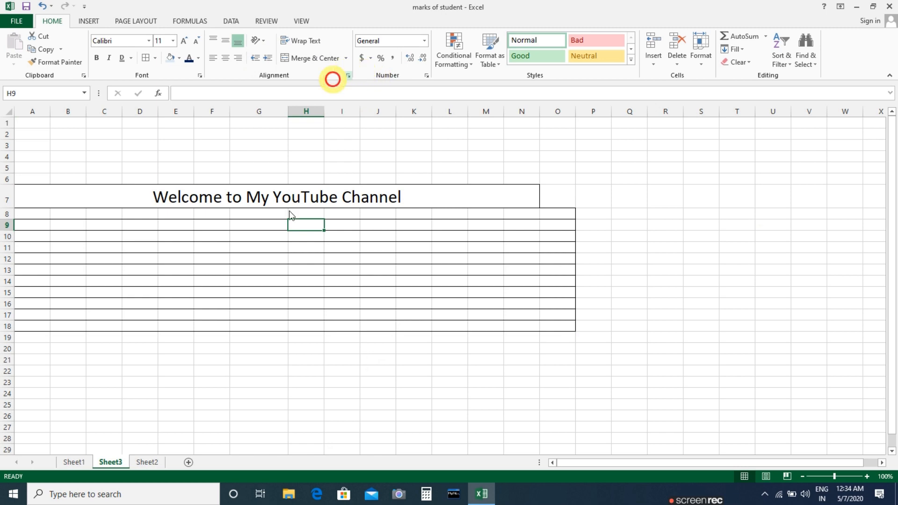
# Review the alignment, font and border settings in the Format Cells dialog for H9, leaving them unchanged
pyautogui.click(348, 76)
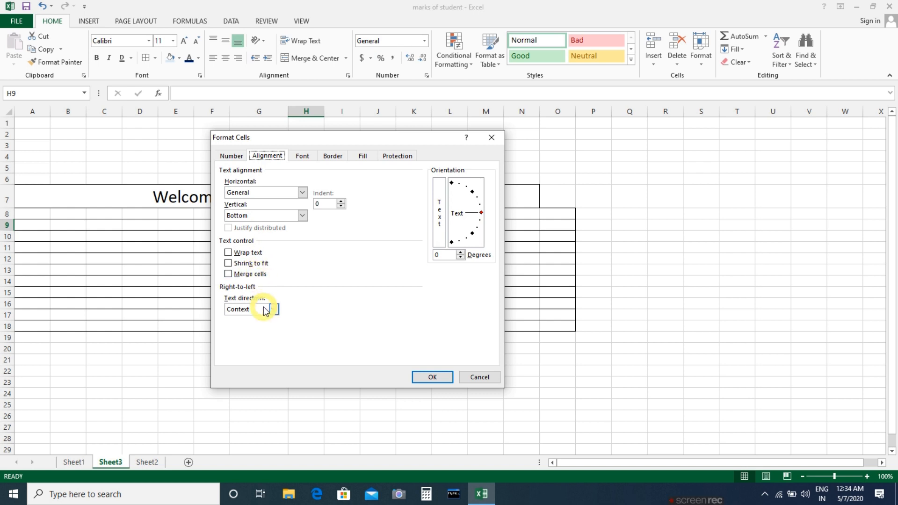
pyautogui.click(302, 156)
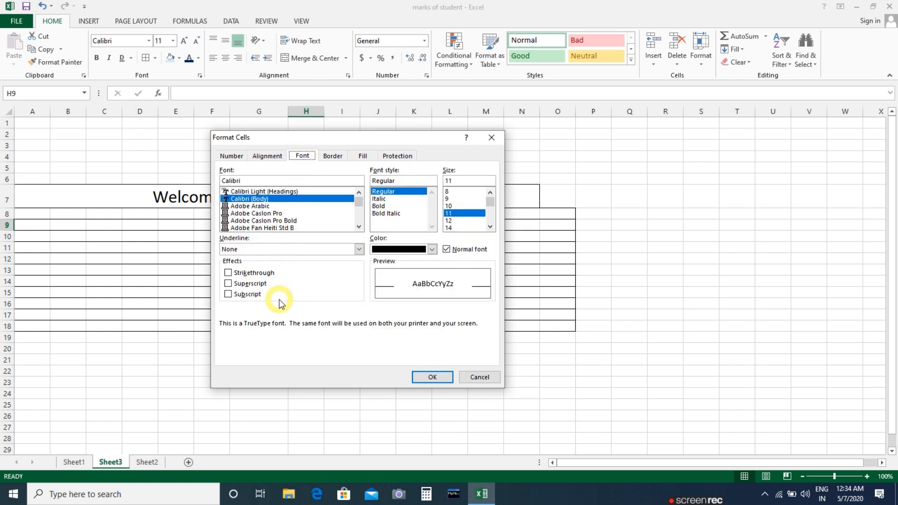
pyautogui.click(335, 155)
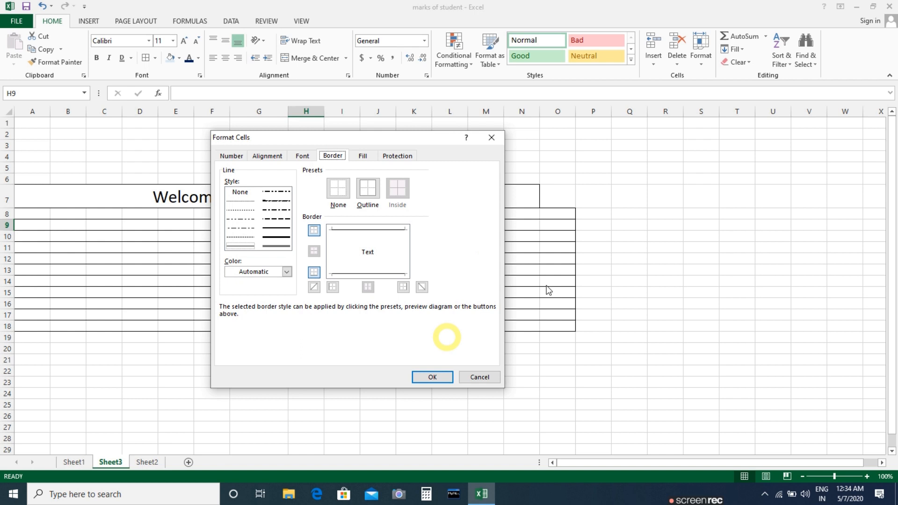
pyautogui.click(486, 376)
pyautogui.click(342, 292)
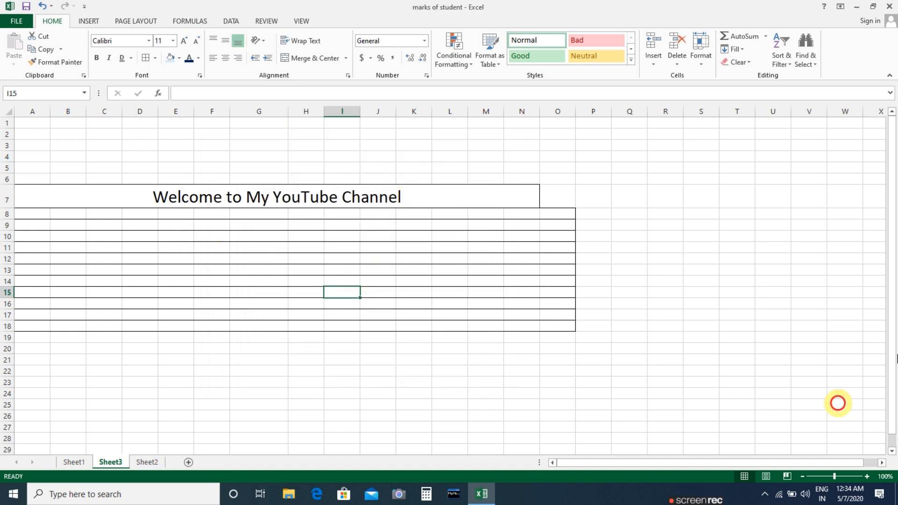
# Open the border formatting for A7:N18 and try toggling thick top, bottom, left and inner vertical lines
pyautogui.moveTo(143, 196); pyautogui.dragTo(405, 322)
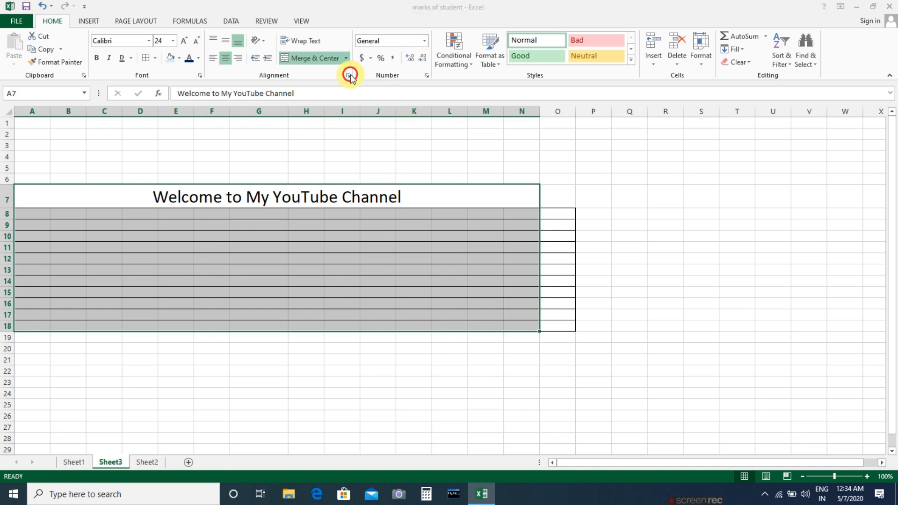
pyautogui.click(349, 76)
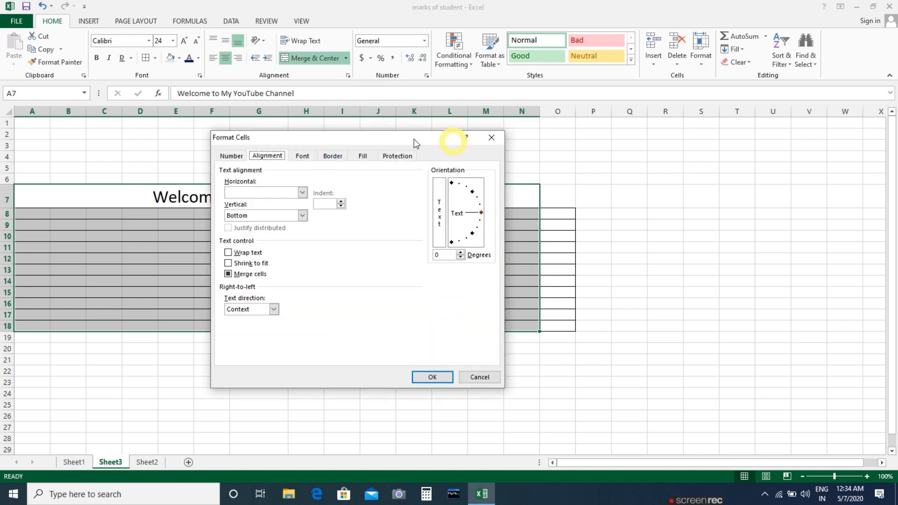
pyautogui.click(334, 159)
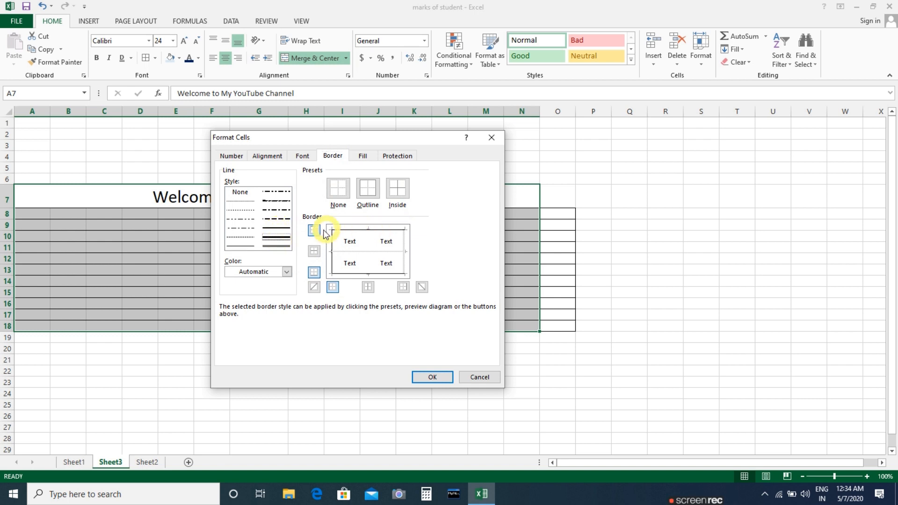
pyautogui.click(364, 230)
pyautogui.click(366, 269)
pyautogui.click(396, 273)
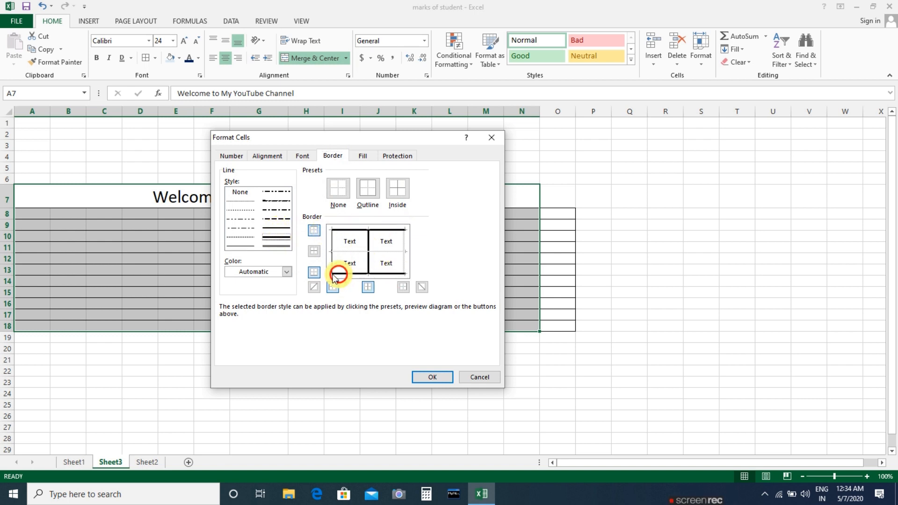
pyautogui.click(313, 229)
pyautogui.click(316, 276)
pyautogui.click(335, 286)
pyautogui.click(366, 290)
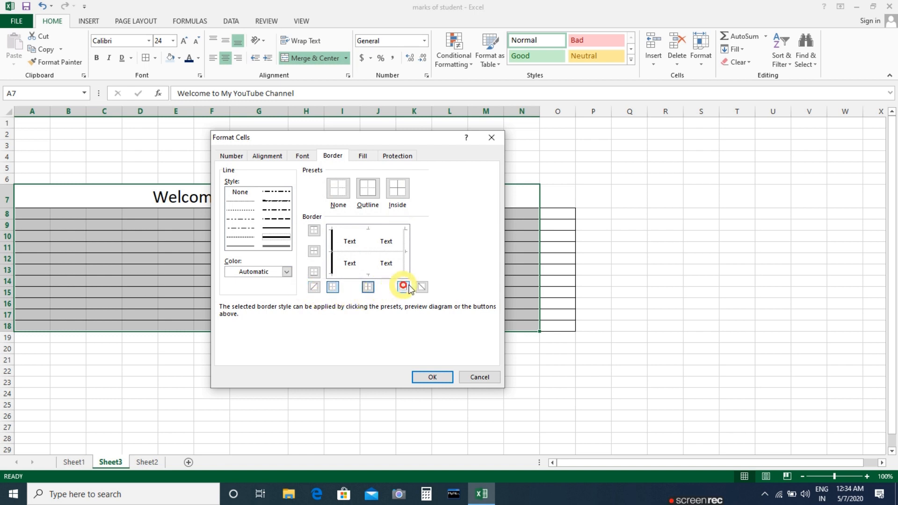
# Give A7:N18 a thick outline and thick inner horizontal lines, with thin diagonal lines crossing the cells
pyautogui.click(369, 192)
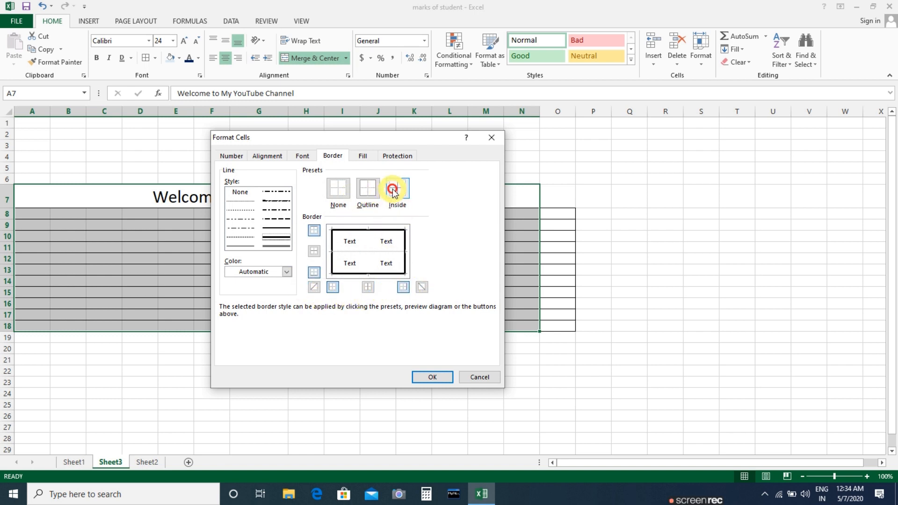
pyautogui.click(359, 238)
pyautogui.click(344, 238)
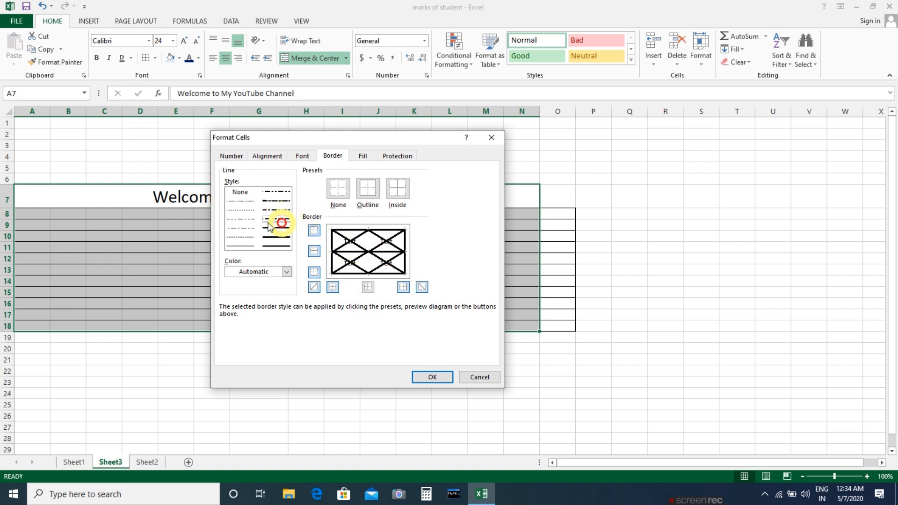
pyautogui.click(243, 245)
pyautogui.click(359, 258)
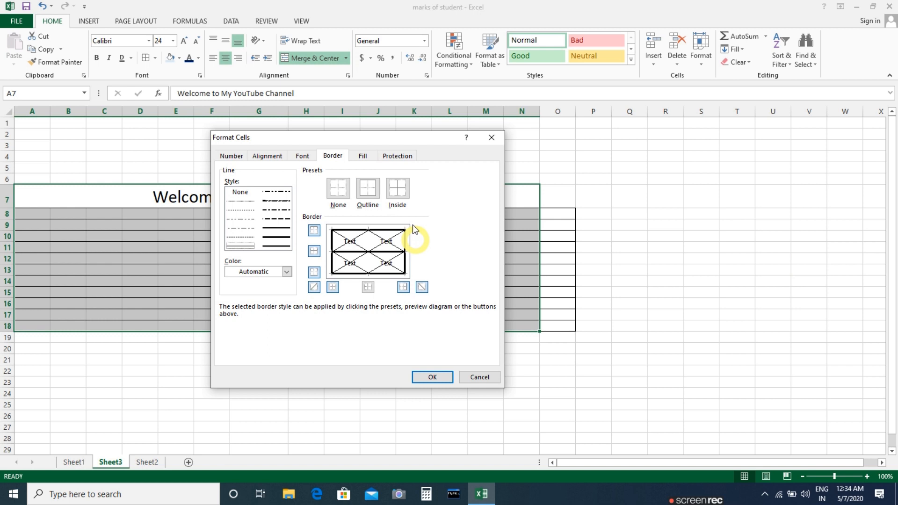
# Set a two-color gradient fill for A7:N18 with blue as Color 1 and Diagonal down shading
pyautogui.click(363, 156)
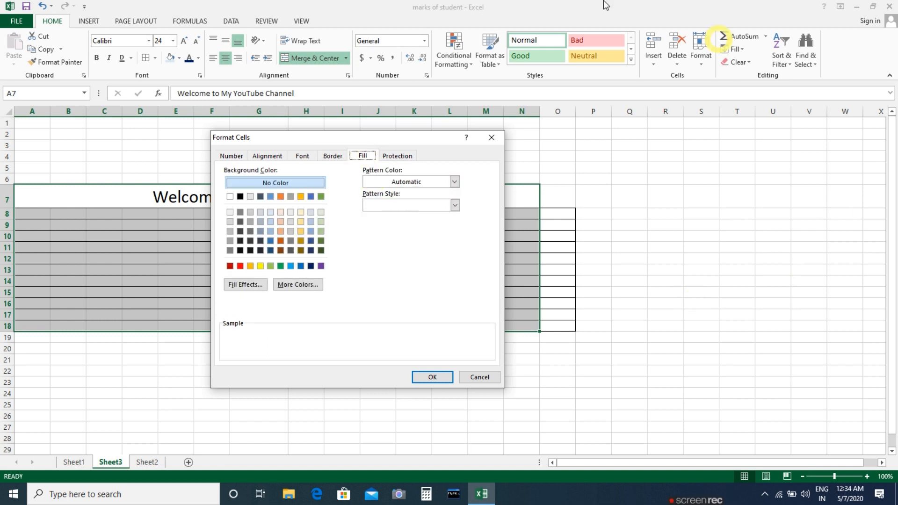
pyautogui.click(280, 242)
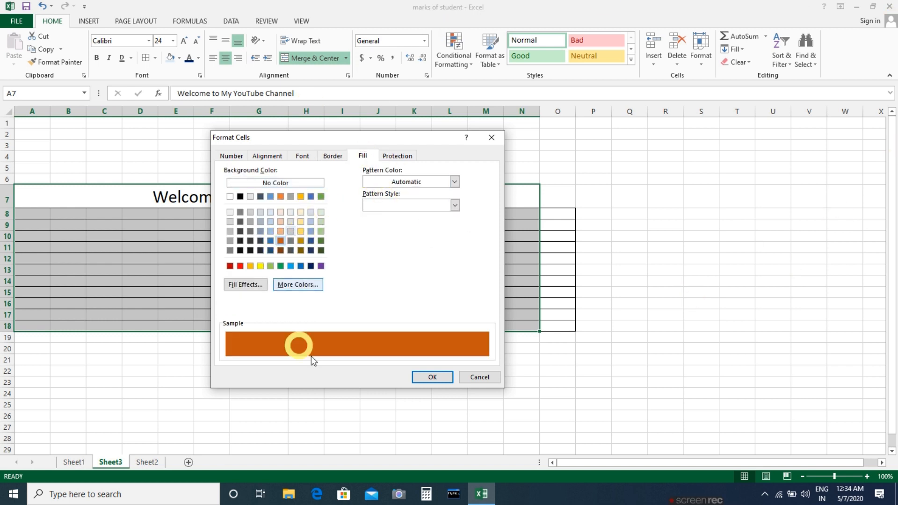
pyautogui.click(251, 284)
pyautogui.click(350, 187)
pyautogui.click(388, 190)
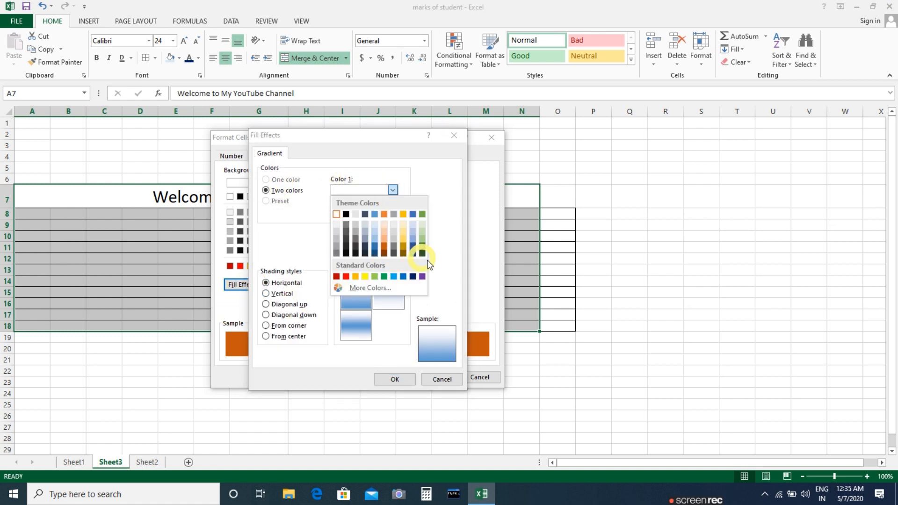
pyautogui.click(403, 277)
pyautogui.click(278, 305)
pyautogui.click(280, 317)
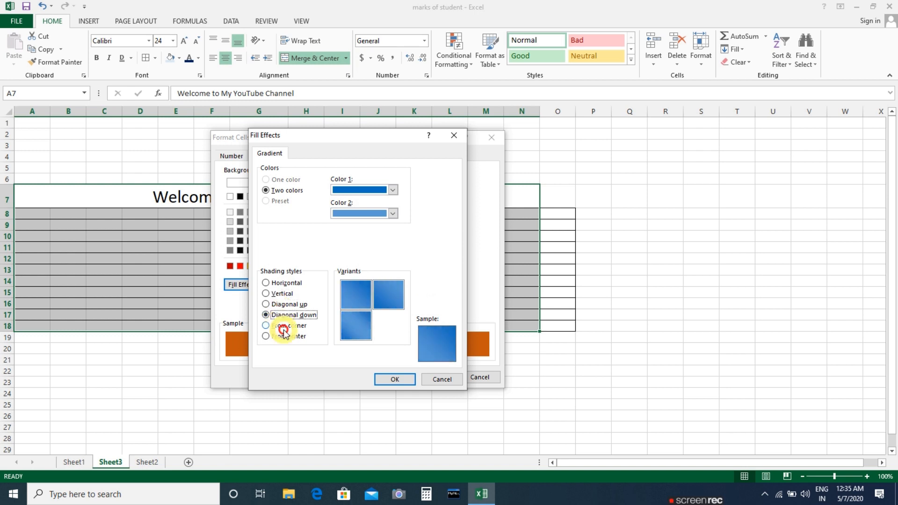
pyautogui.click(395, 380)
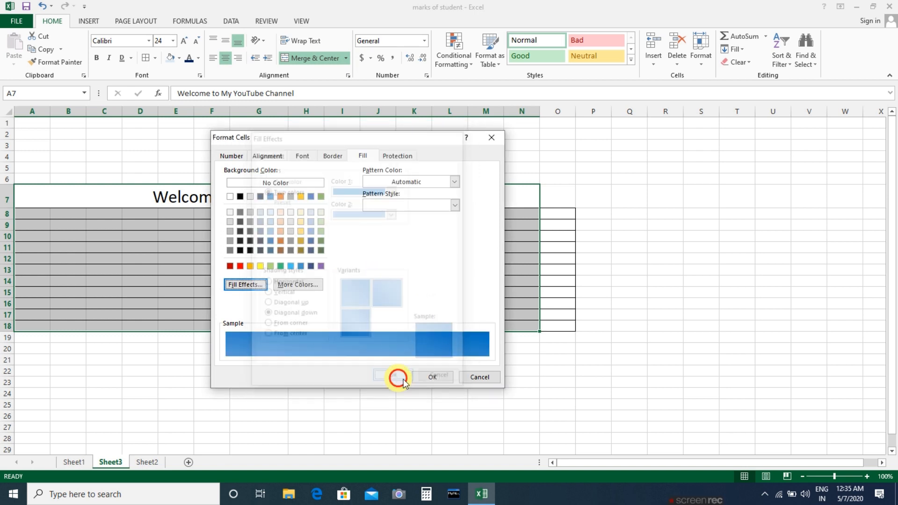
# Choose a gray pattern color and the Diagonal Crosshatch pattern style for A7:N18, and apply the formatting
pyautogui.click(428, 182)
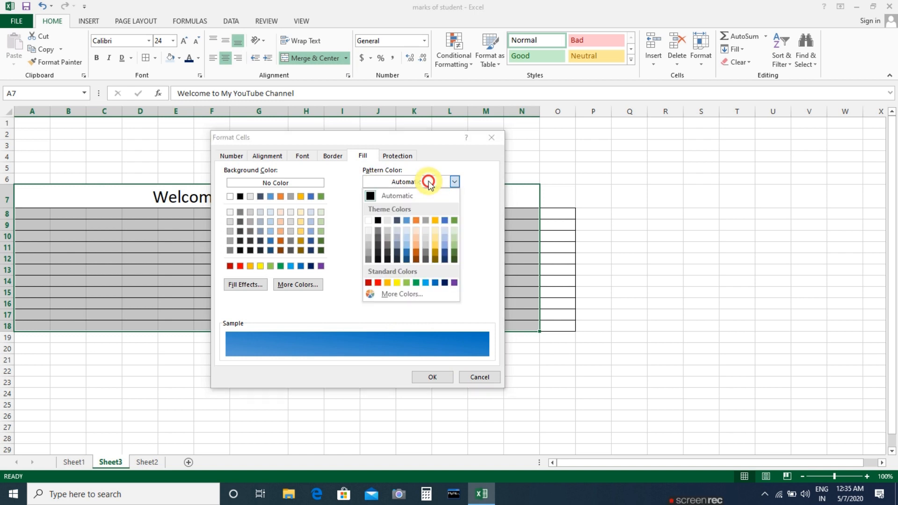
pyautogui.click(425, 256)
pyautogui.click(391, 205)
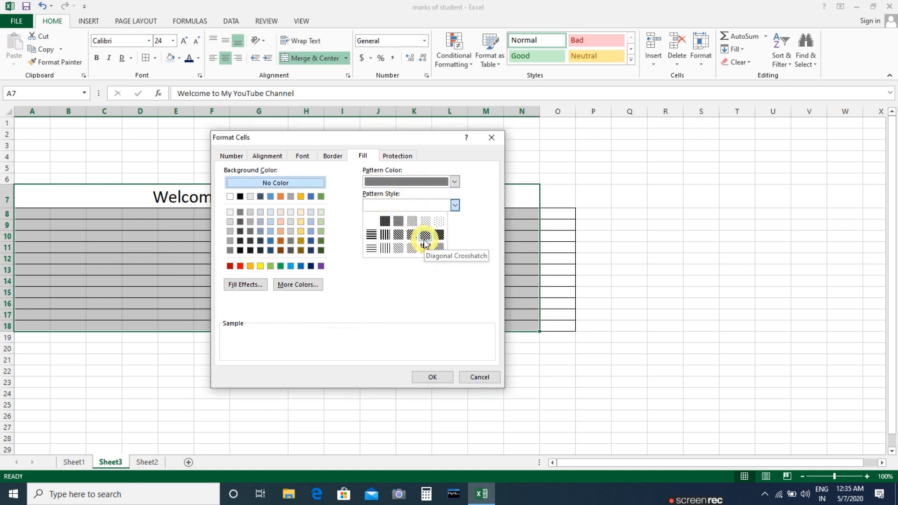
pyautogui.click(425, 236)
pyautogui.click(438, 377)
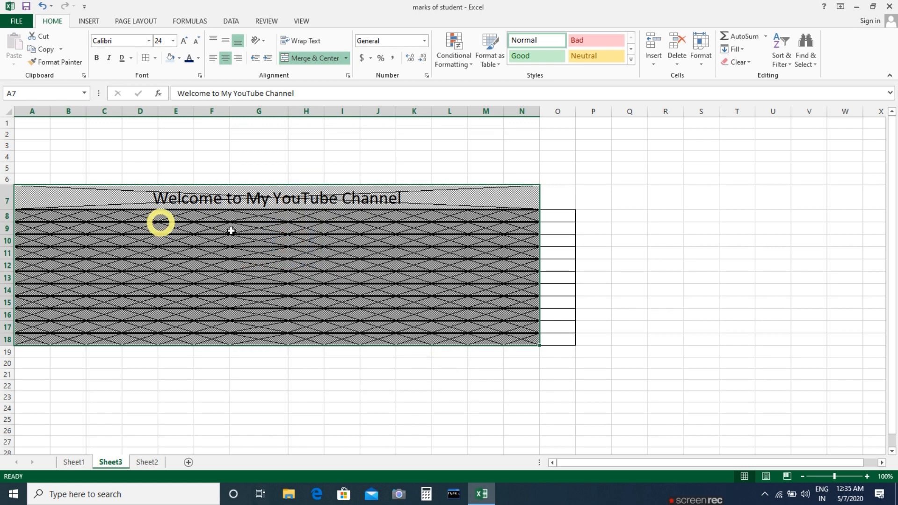
pyautogui.click(366, 352)
# Clear the pattern fill from A7:N18 by setting No Color as background and Automatic as pattern color
pyautogui.moveTo(140, 199); pyautogui.dragTo(381, 338)
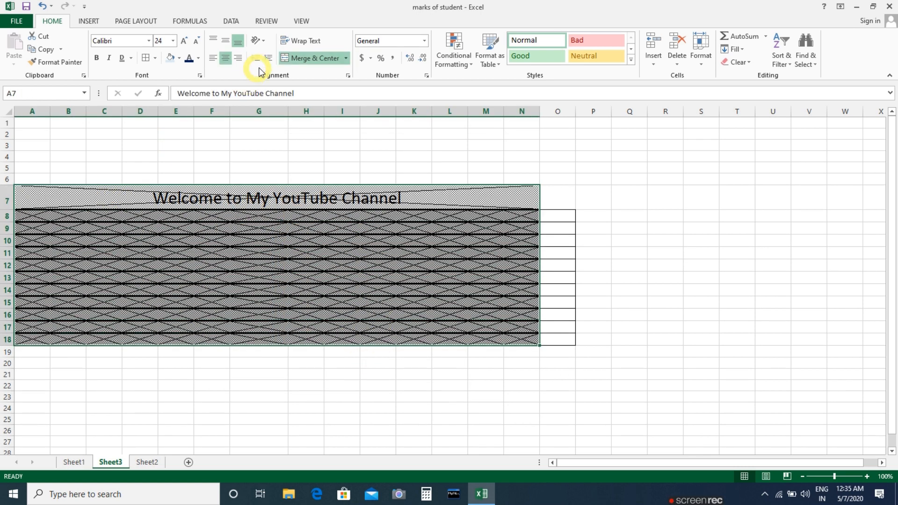
pyautogui.click(348, 75)
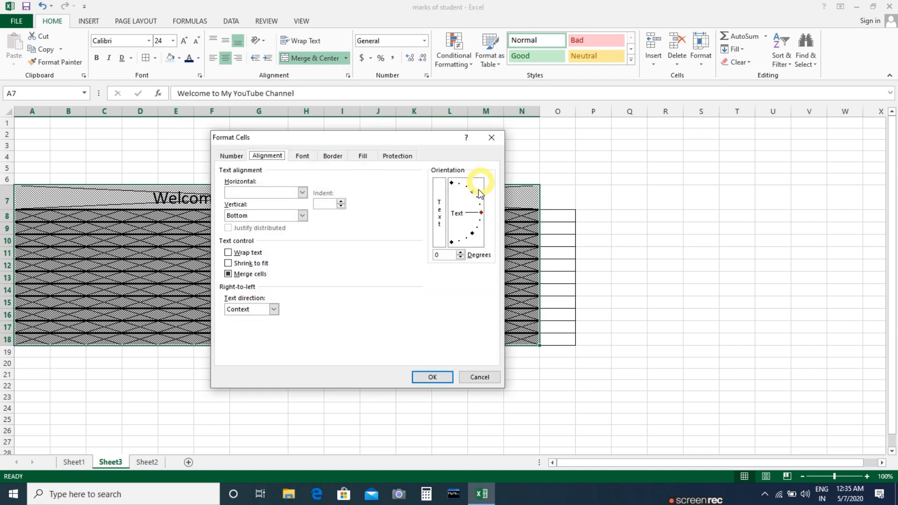
pyautogui.click(336, 156)
pyautogui.click(240, 191)
pyautogui.click(363, 155)
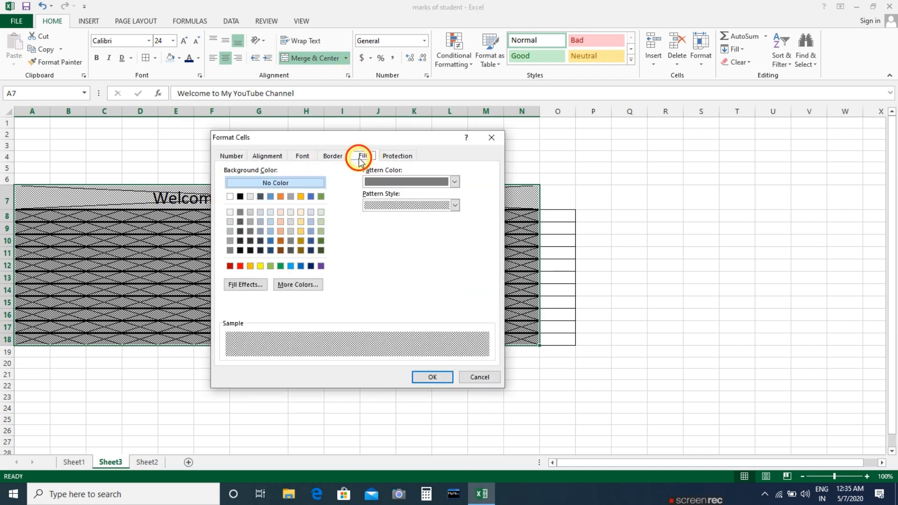
pyautogui.click(272, 186)
pyautogui.click(418, 183)
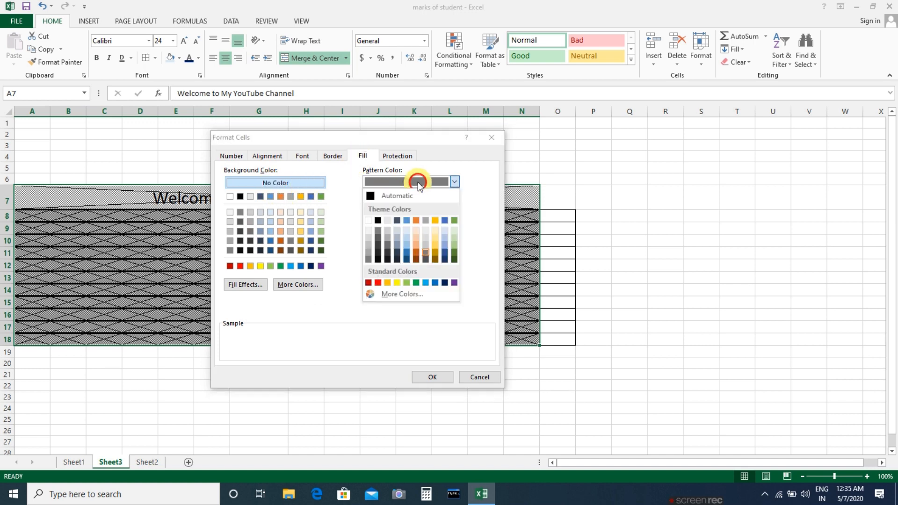
pyautogui.click(400, 195)
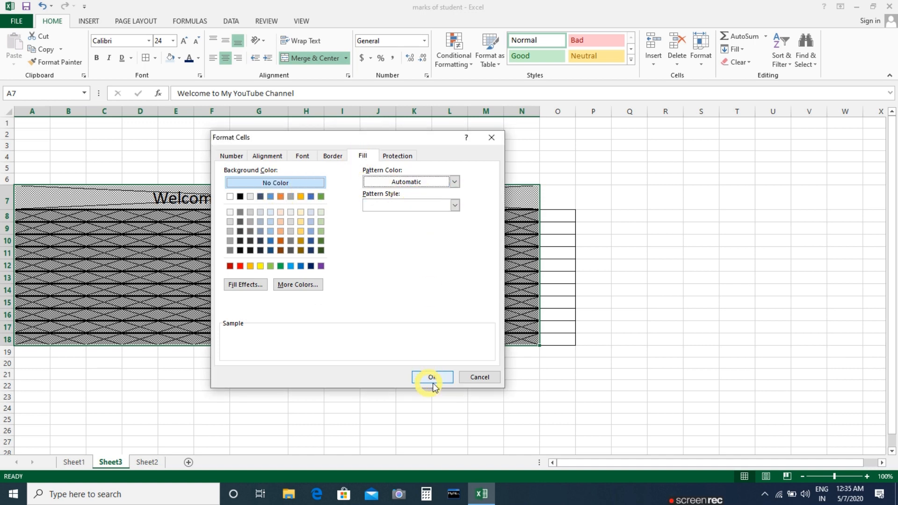
pyautogui.click(448, 382)
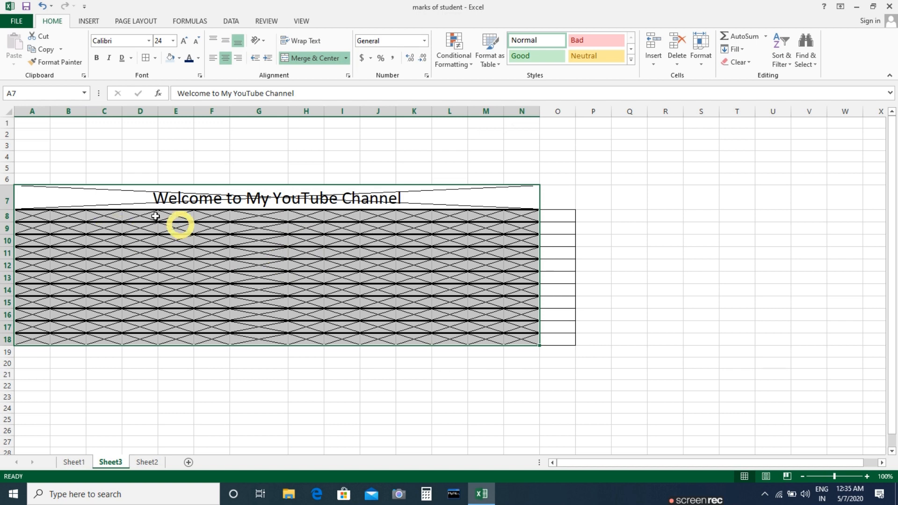
# Remove all outline, inner and diagonal borders from A7:N18
pyautogui.click(133, 217)
pyautogui.moveTo(74, 195); pyautogui.dragTo(405, 339)
pyautogui.click(347, 77)
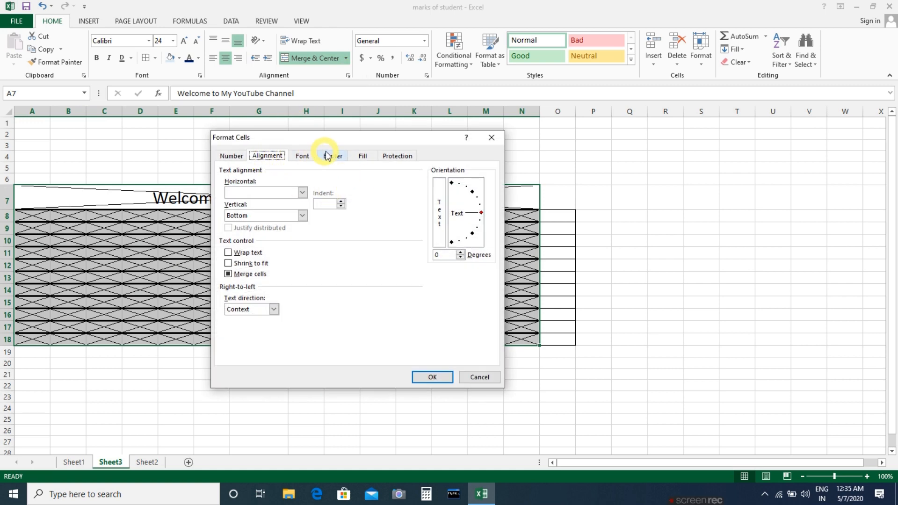
pyautogui.click(330, 156)
pyautogui.click(346, 225)
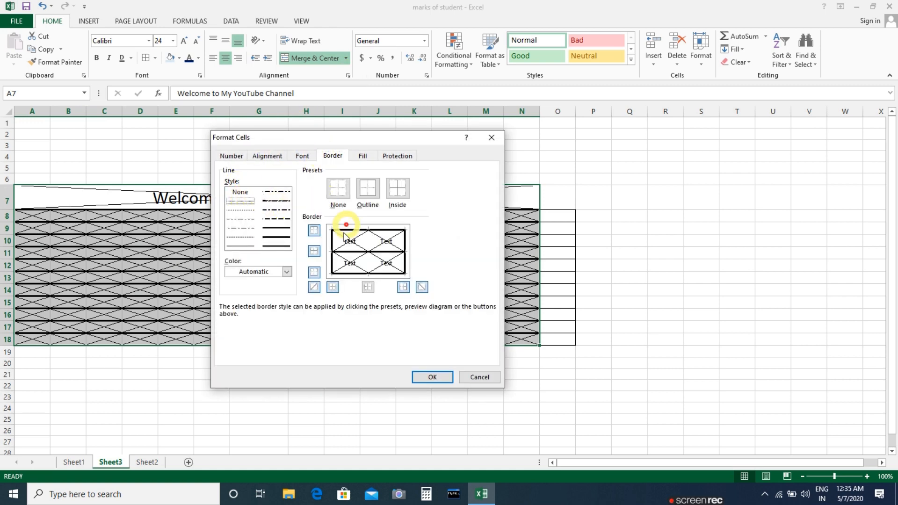
pyautogui.click(334, 199)
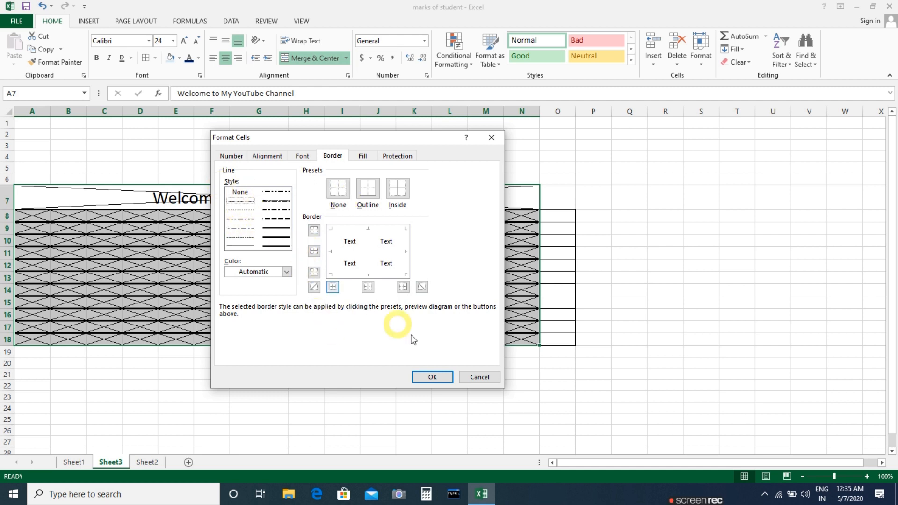
pyautogui.click(431, 377)
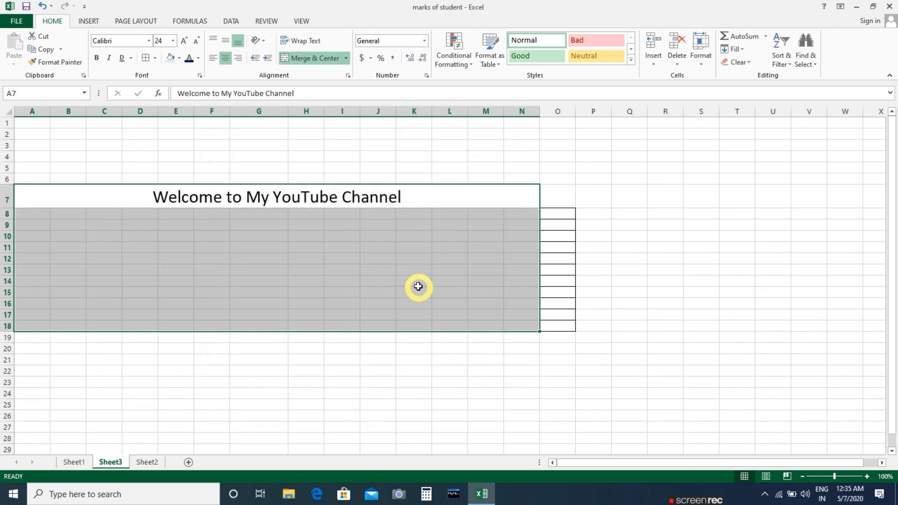
pyautogui.click(330, 303)
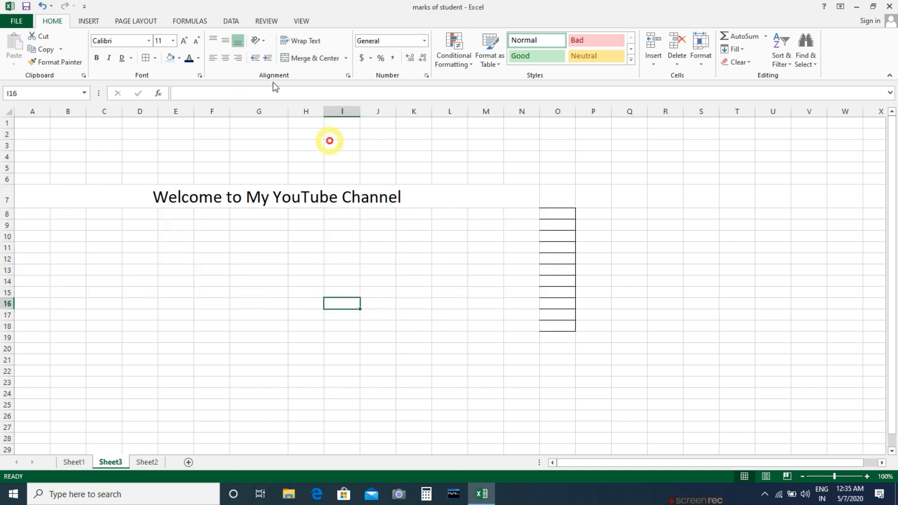